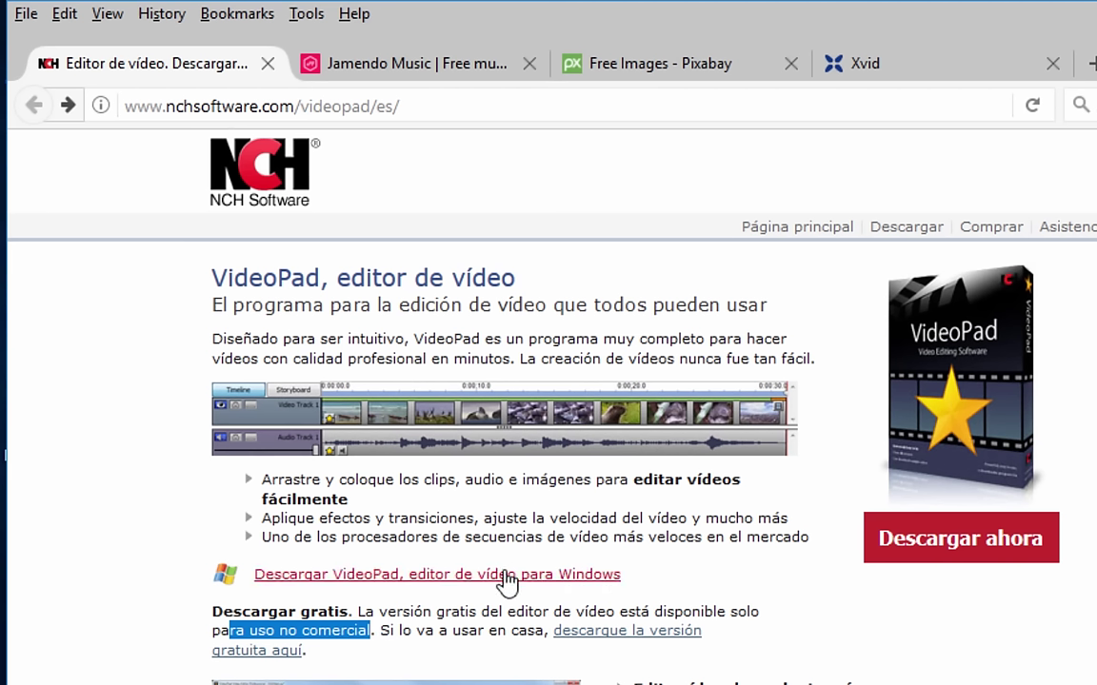
Put the Windows download link's address in the address bar, highlight its vppsetup.exe file name and load it.
{"action": "left_click", "coordinate": [436, 612]}
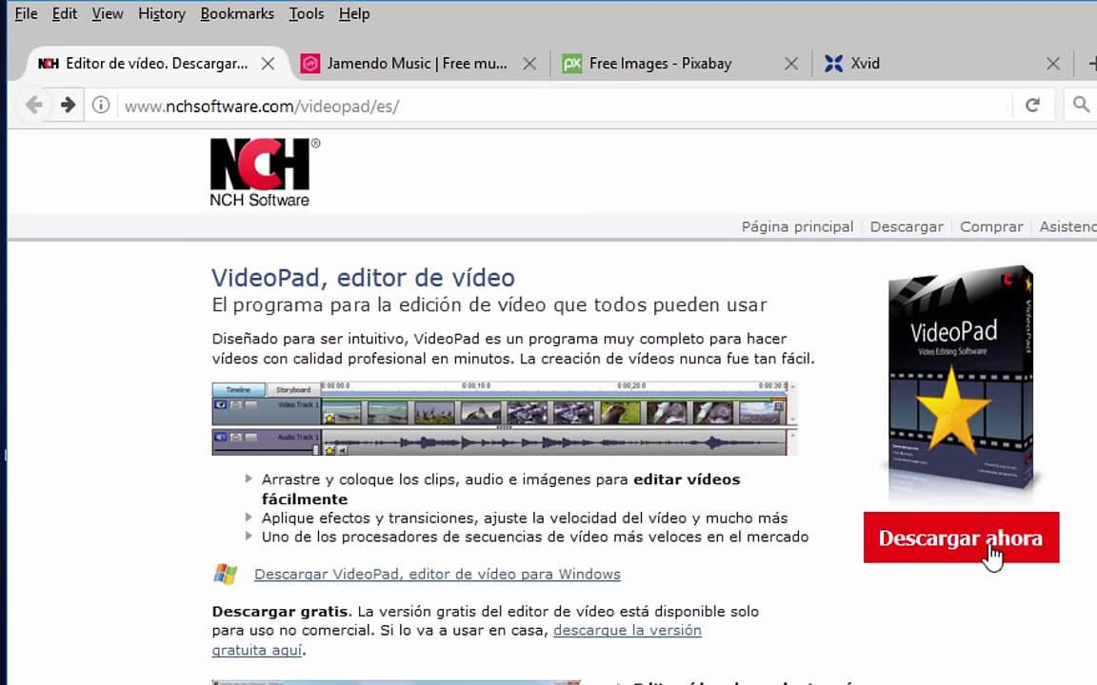
{"action": "right_click", "coordinate": [467, 575]}
{"action": "right_click", "coordinate": [428, 105]}
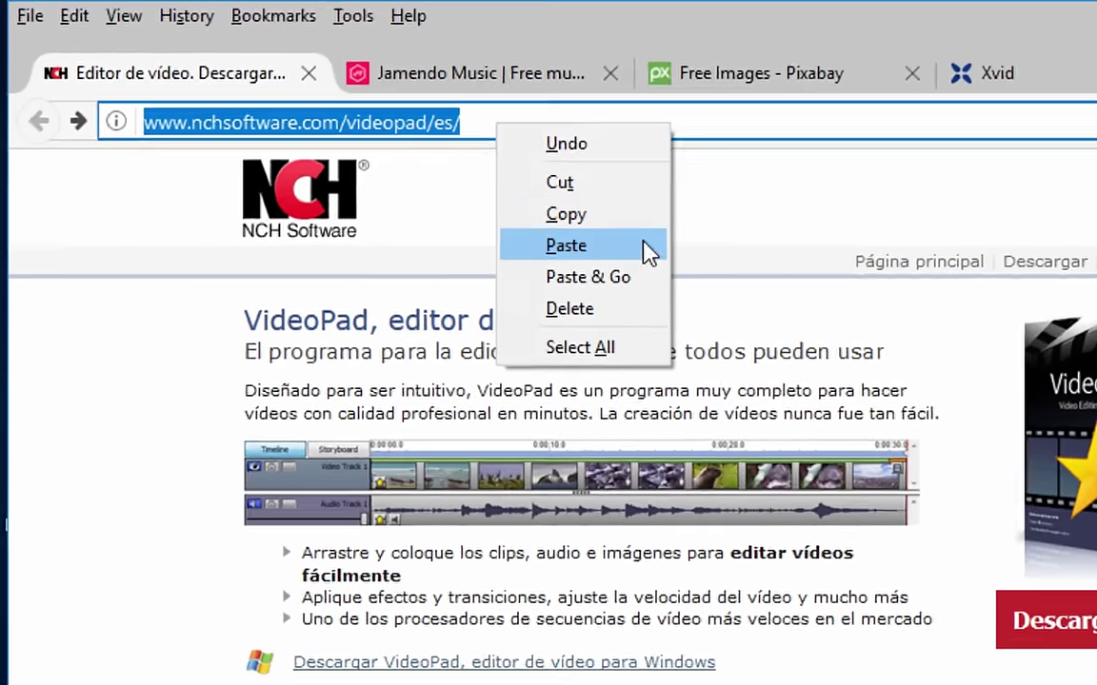
{"action": "left_click", "coordinate": [533, 238]}
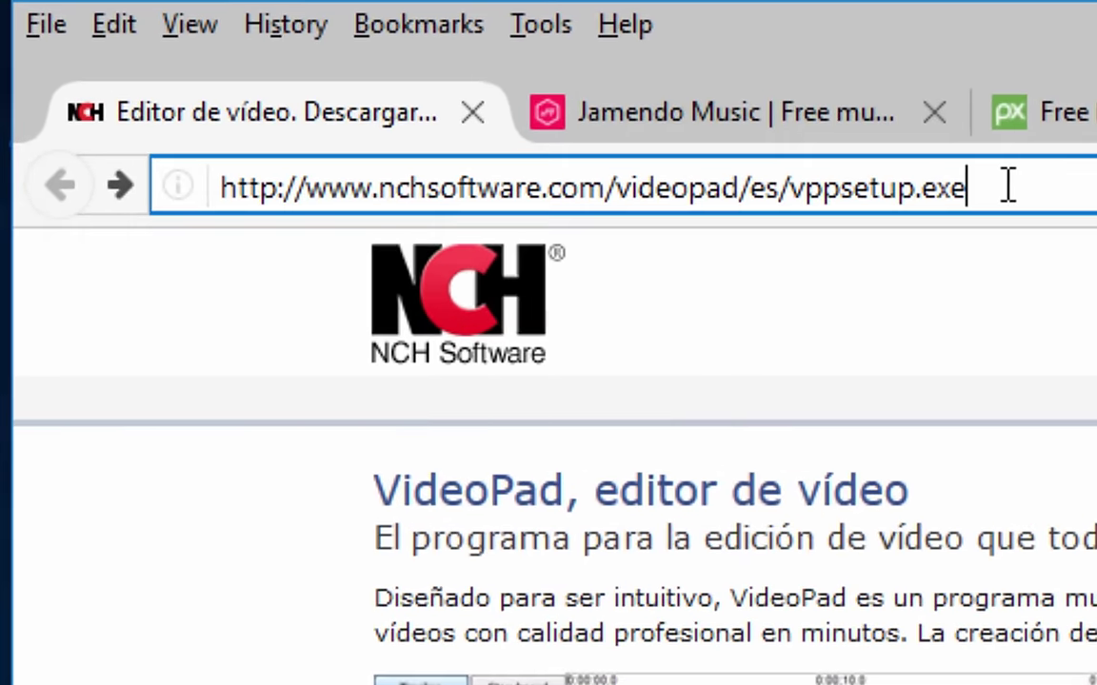
{"action": "left_click_drag", "start_coordinate": [1008, 186], "coordinate": [790, 188]}
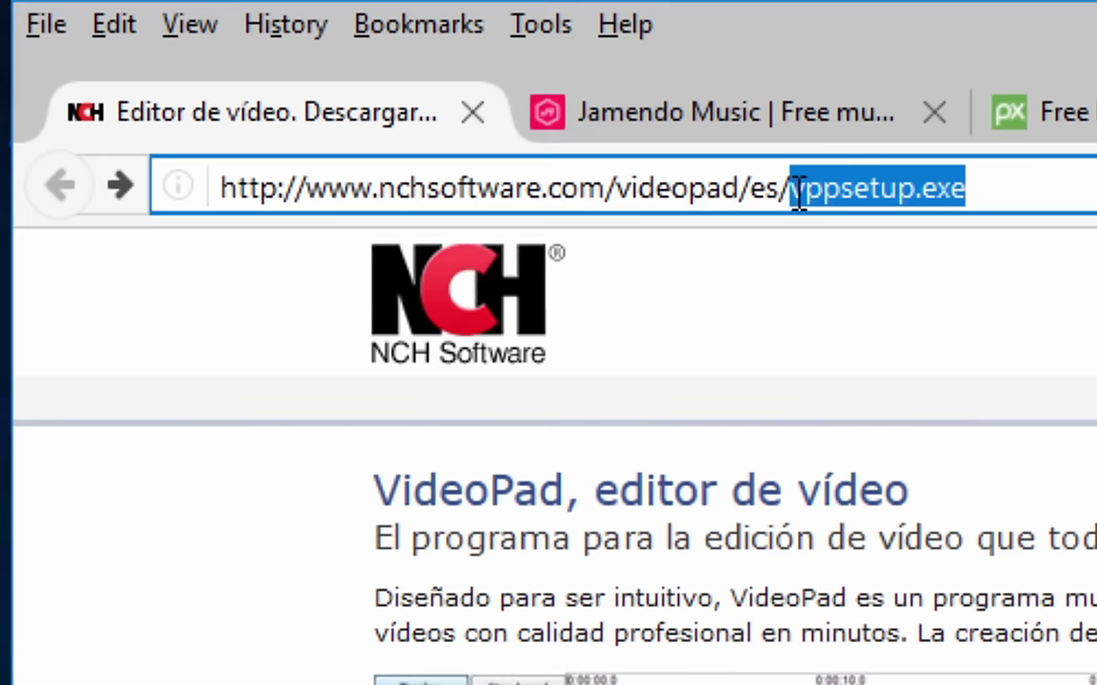
{"action": "key", "text": "Return"}
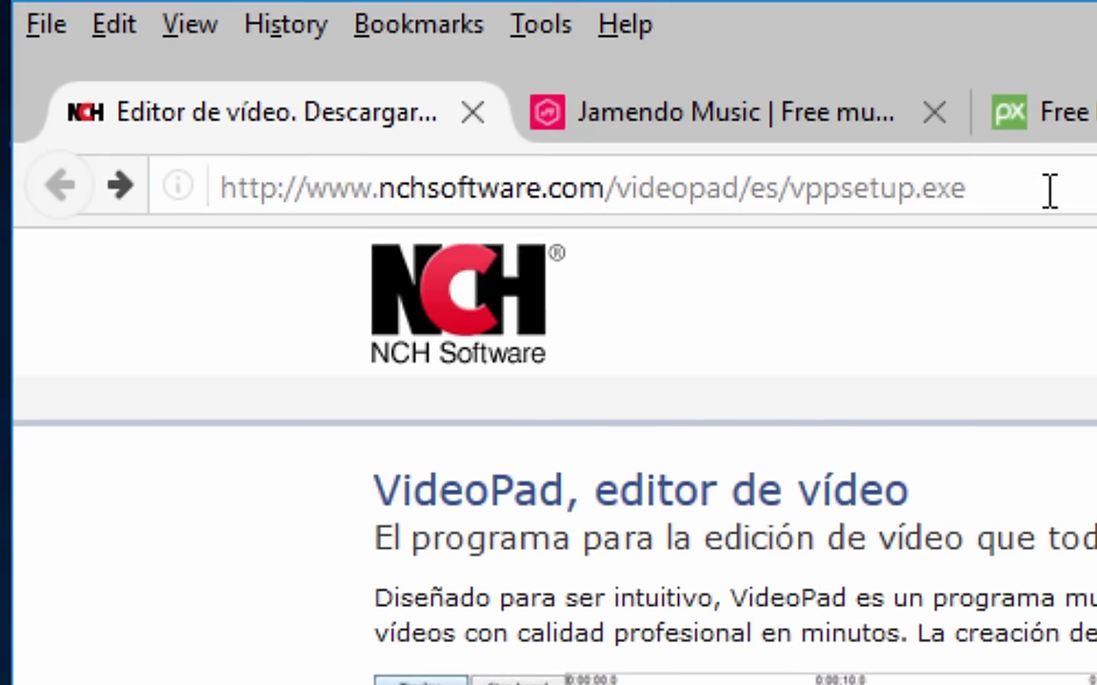
Replace the address with the free version's download link and examine its vpsetup.exe file name.
{"action": "left_click", "coordinate": [1003, 191]}
{"action": "right_click", "coordinate": [1003, 193]}
{"action": "left_click", "coordinate": [1052, 383]}
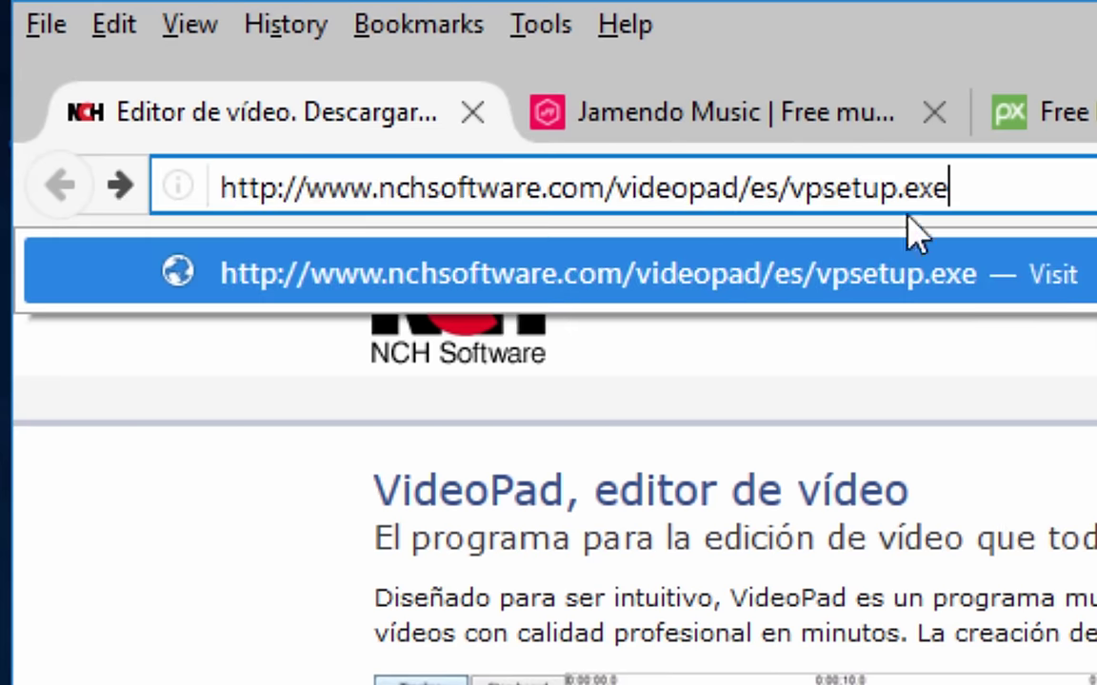
{"action": "left_click_drag", "start_coordinate": [788, 186], "coordinate": [836, 186]}
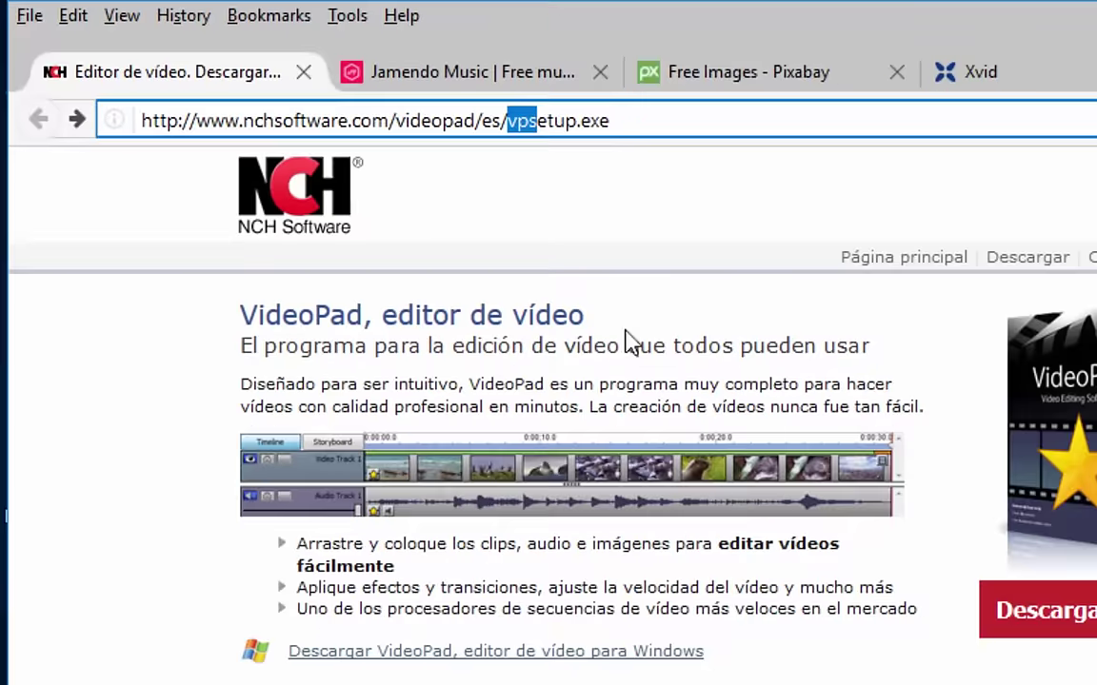
{"action": "left_click", "coordinate": [702, 327]}
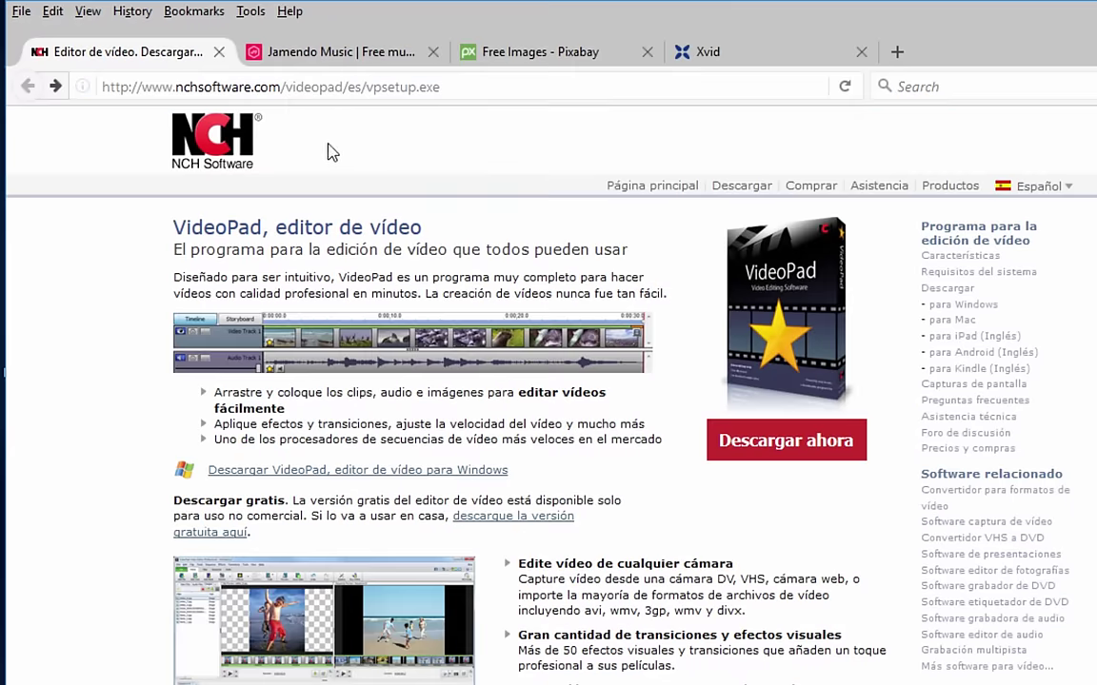
Open the NCH Software home page in a new tab and follow "Más acerca de VideoPad" to the product page.
{"action": "right_click", "coordinate": [634, 194]}
{"action": "left_click", "coordinate": [709, 204]}
{"action": "left_click", "coordinate": [359, 59]}
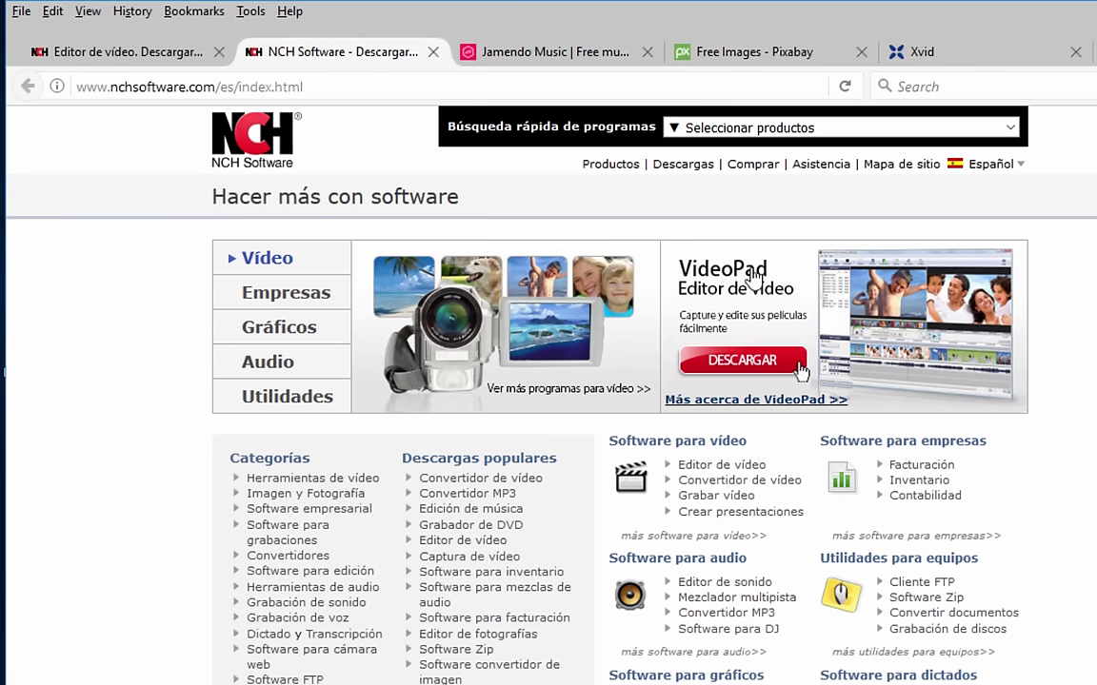
{"action": "left_click", "coordinate": [749, 400]}
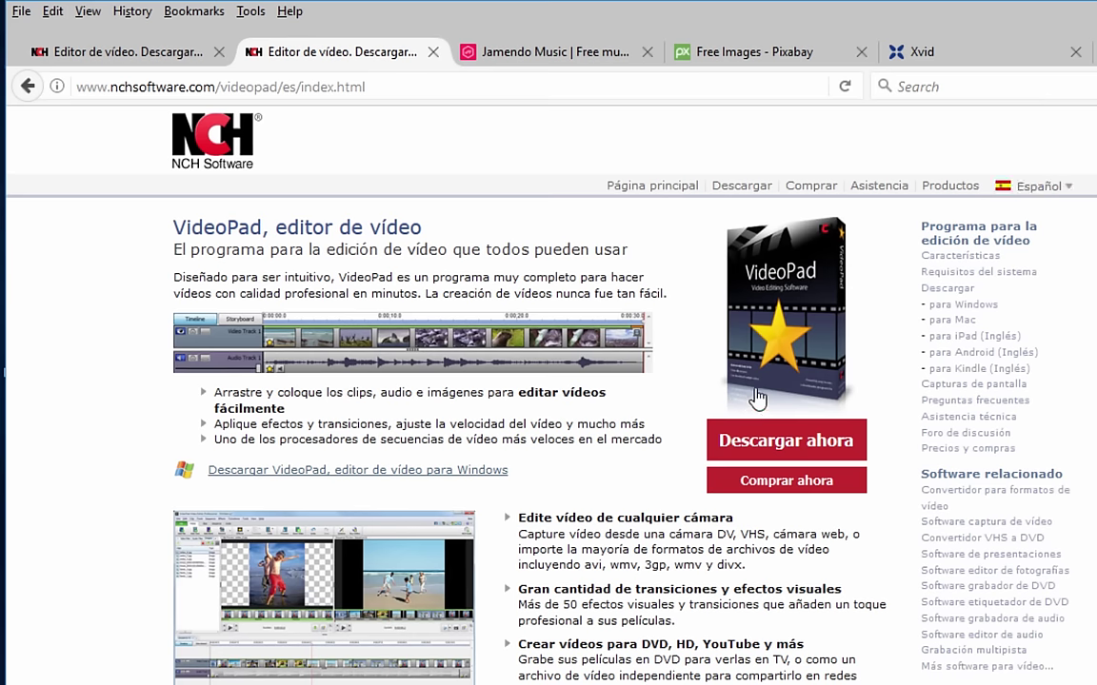
{"action": "left_click", "coordinate": [255, 470]}
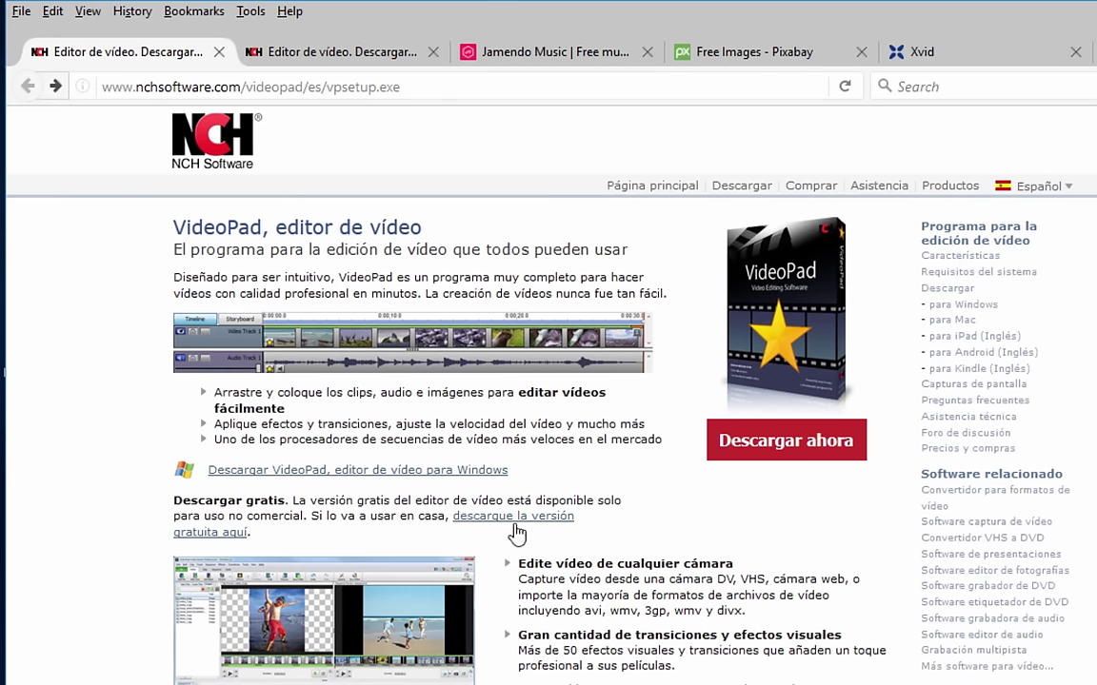
Highlight the "Descargar gratis" paragraph and compare the two VideoPad product pages for the free version's link.
{"action": "left_click_drag", "start_coordinate": [171, 501], "coordinate": [370, 551]}
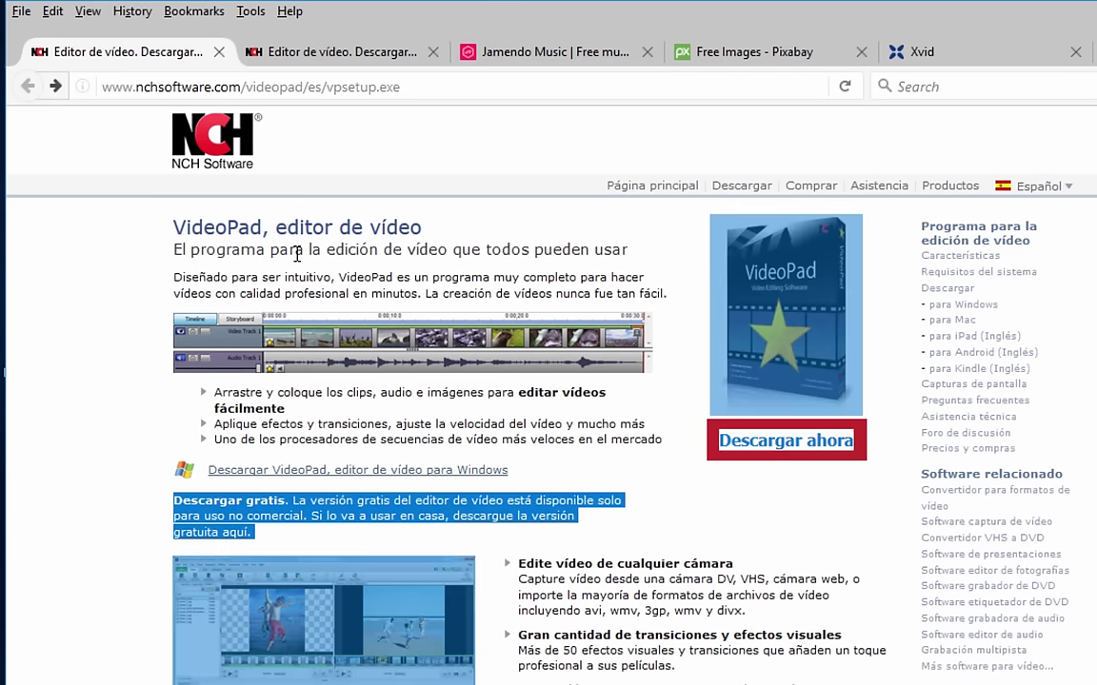
{"action": "left_click", "coordinate": [276, 52]}
{"action": "left_click", "coordinate": [124, 51]}
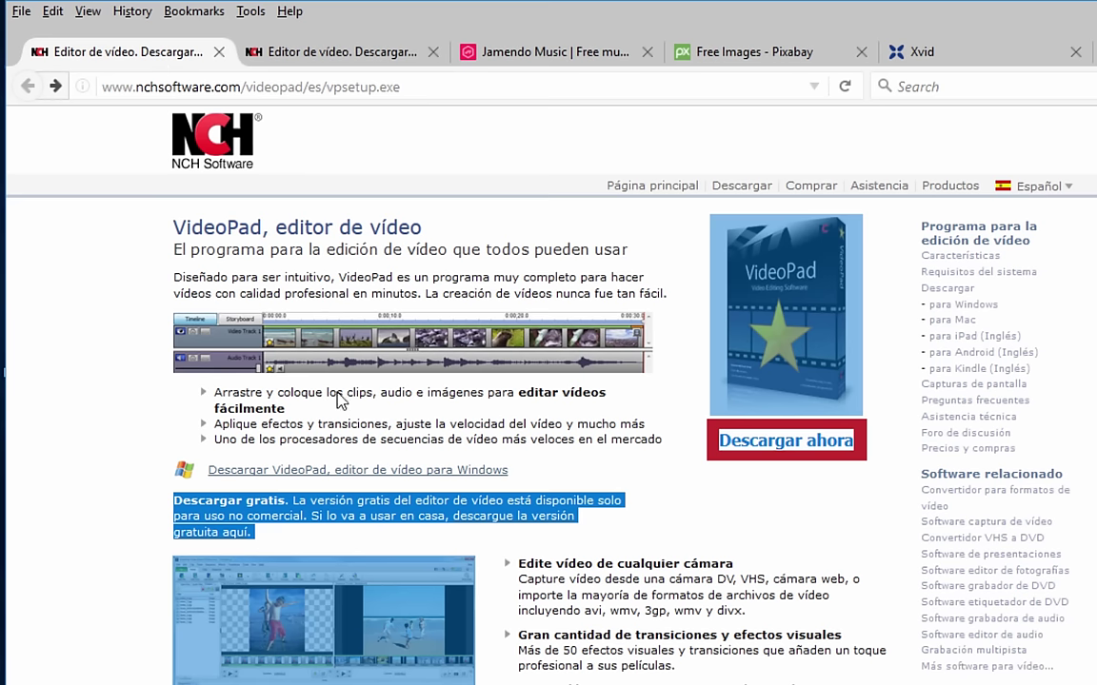
{"action": "left_click", "coordinate": [356, 514]}
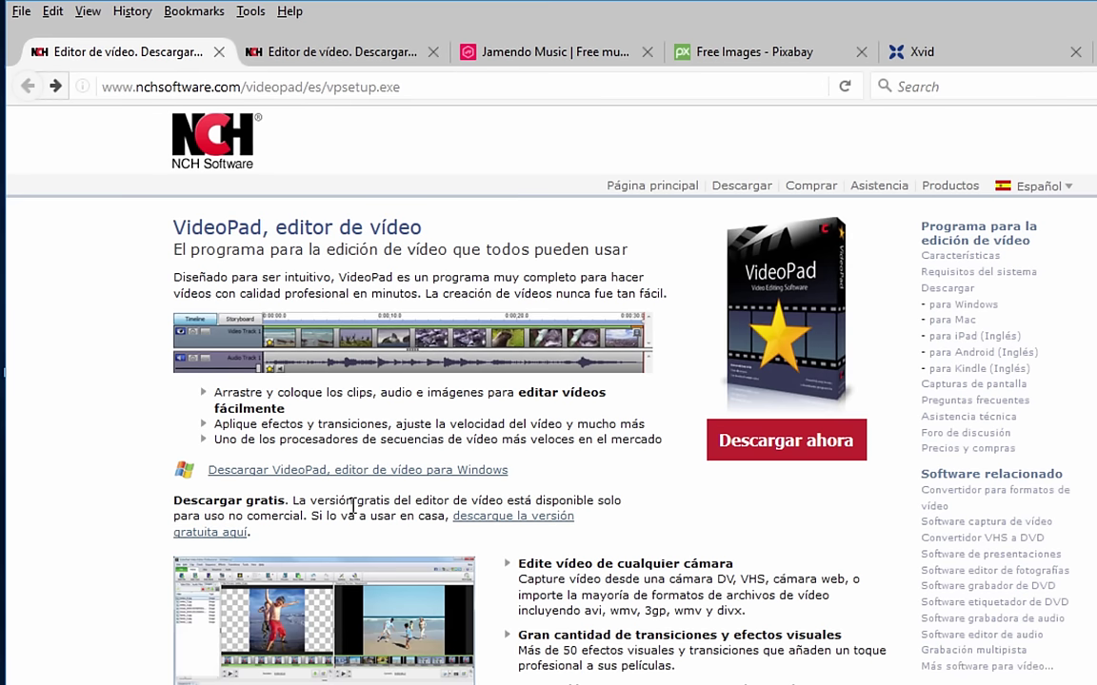
Copy the vpsetup.exe address, then load the product page without the /vpsetup.exe ending.
{"action": "left_click", "coordinate": [311, 86]}
{"action": "key", "text": "ctrl+c"}
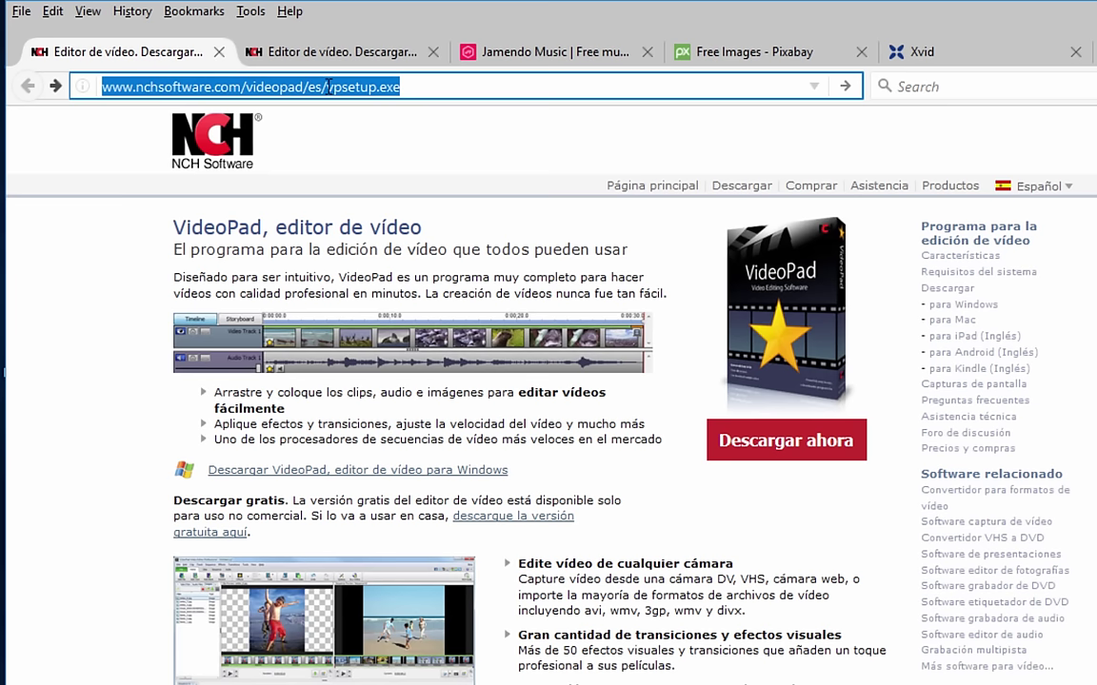
{"action": "left_click", "coordinate": [326, 87]}
{"action": "left_click", "coordinate": [576, 89], "text": "shift"}
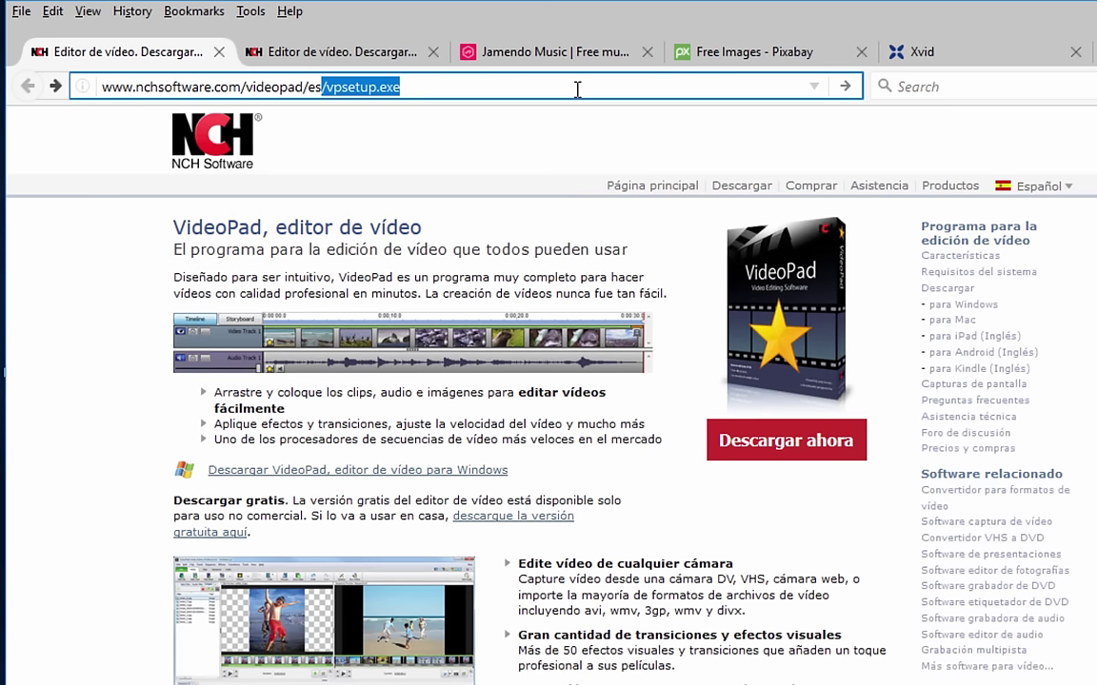
{"action": "key", "text": "BackSpace"}
{"action": "key", "text": "Return"}
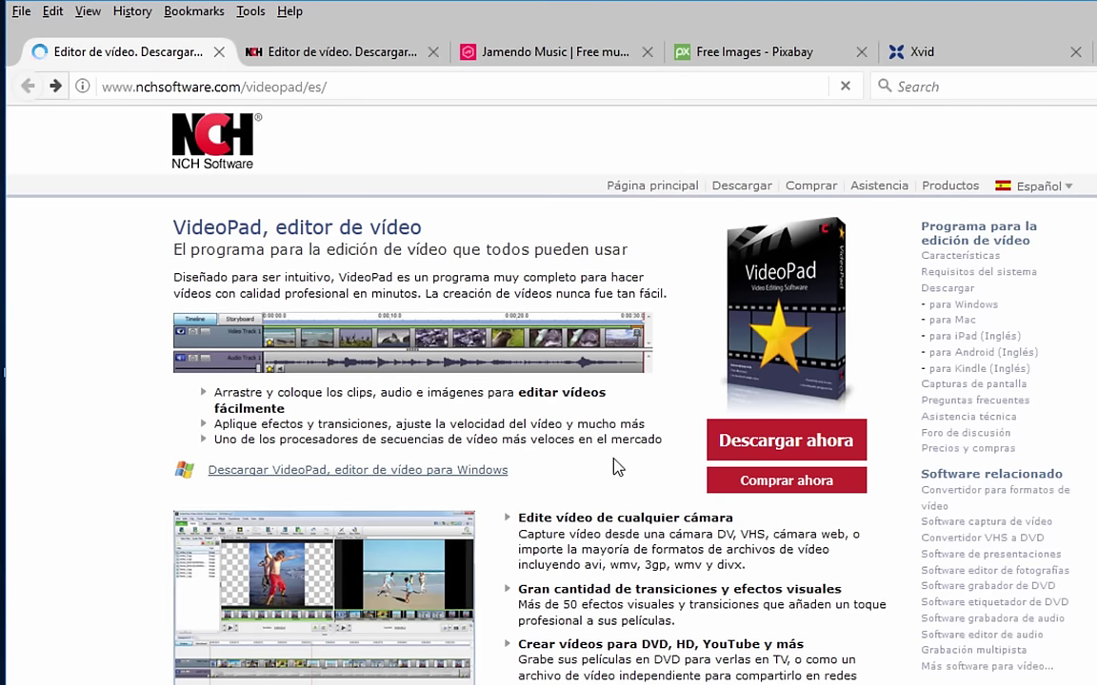
{"action": "right_click", "coordinate": [355, 87]}
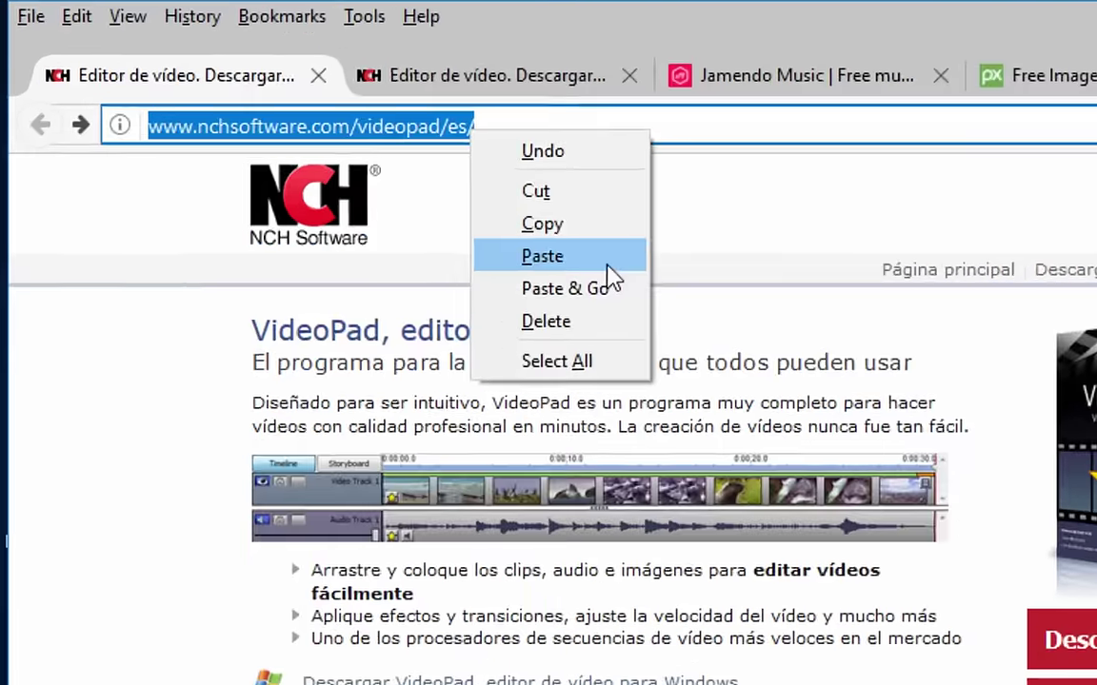
{"action": "left_click", "coordinate": [419, 179]}
{"action": "left_click", "coordinate": [844, 172]}
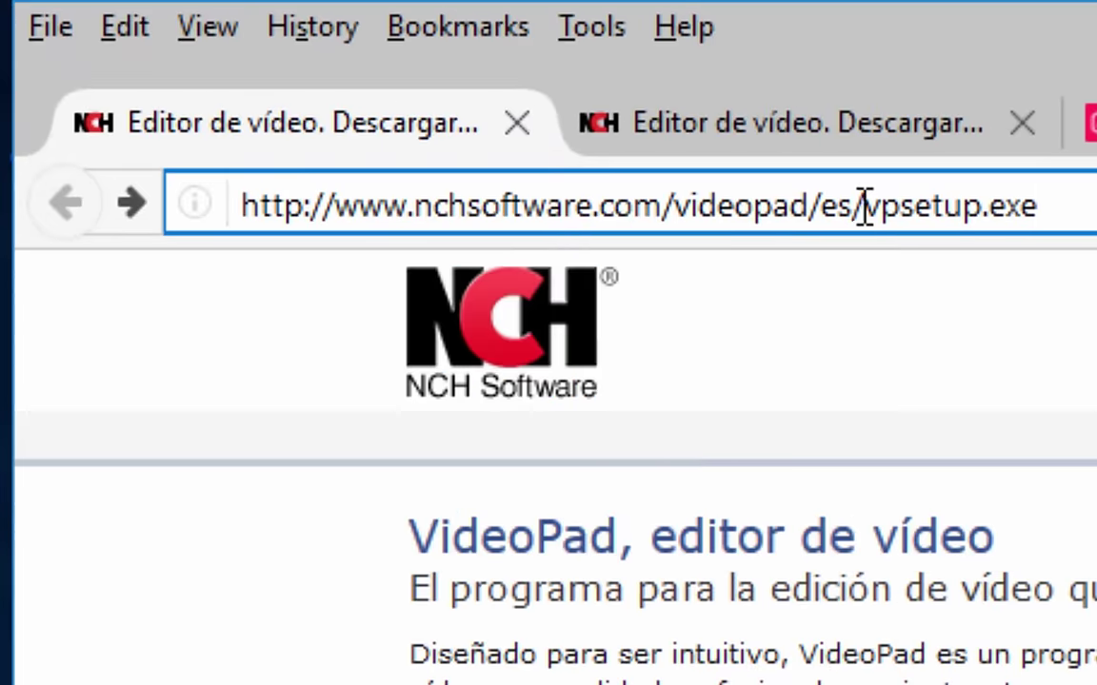
{"action": "left_click_drag", "start_coordinate": [769, 185], "coordinate": [937, 187]}
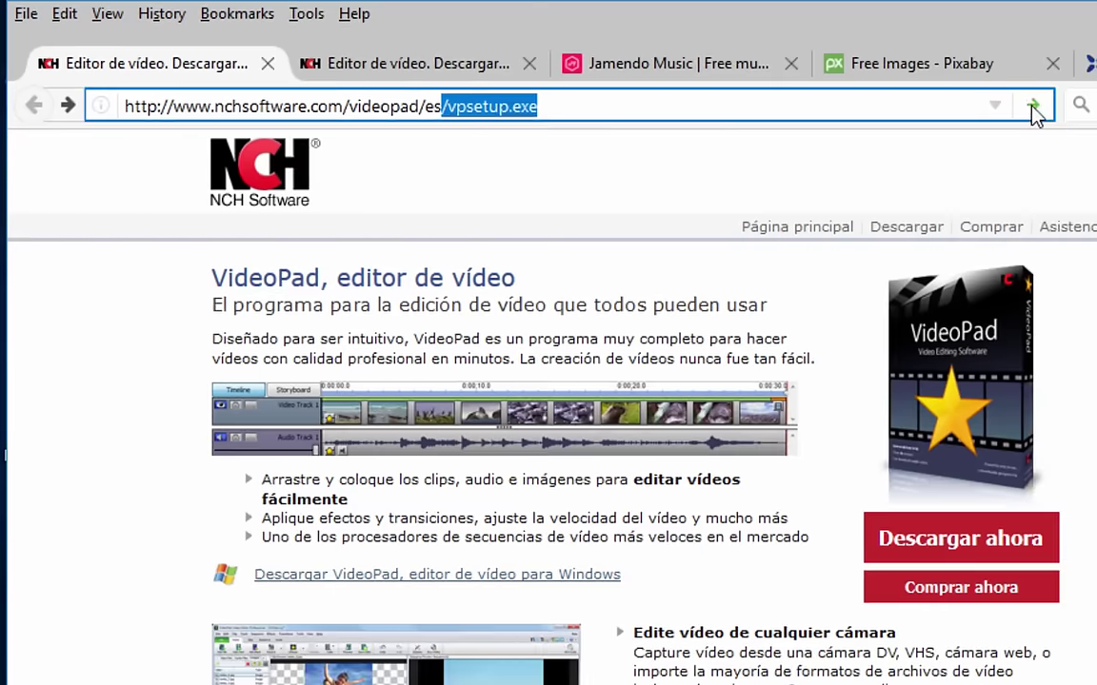
{"action": "left_click", "coordinate": [1096, 203]}
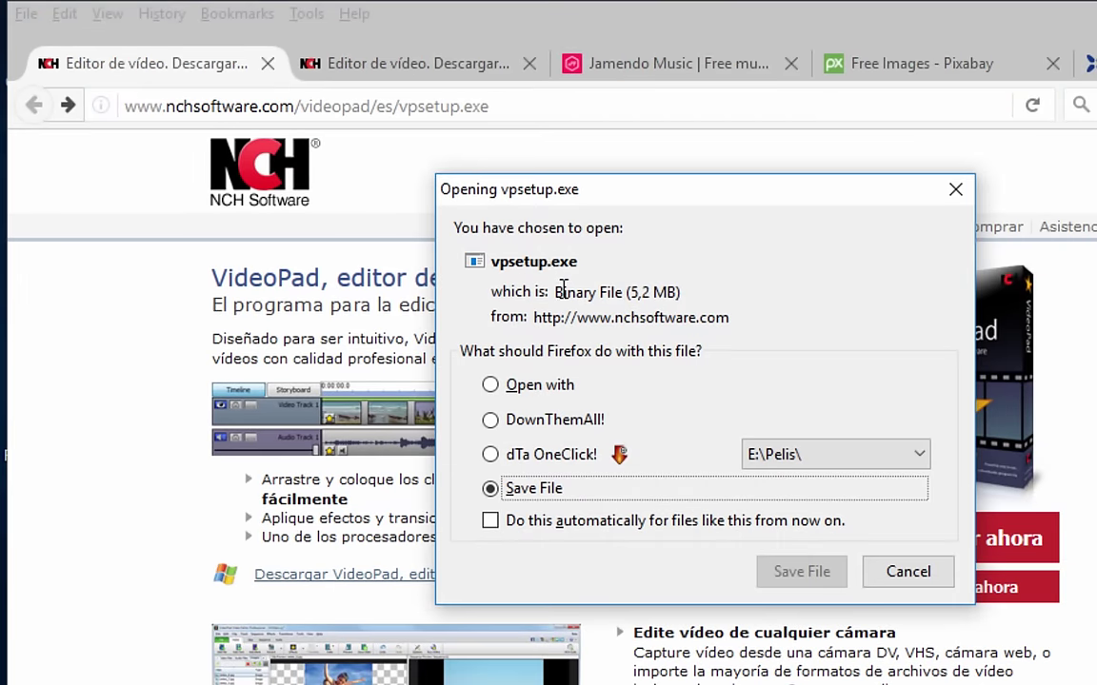
{"action": "left_click_drag", "start_coordinate": [628, 292], "coordinate": [693, 293]}
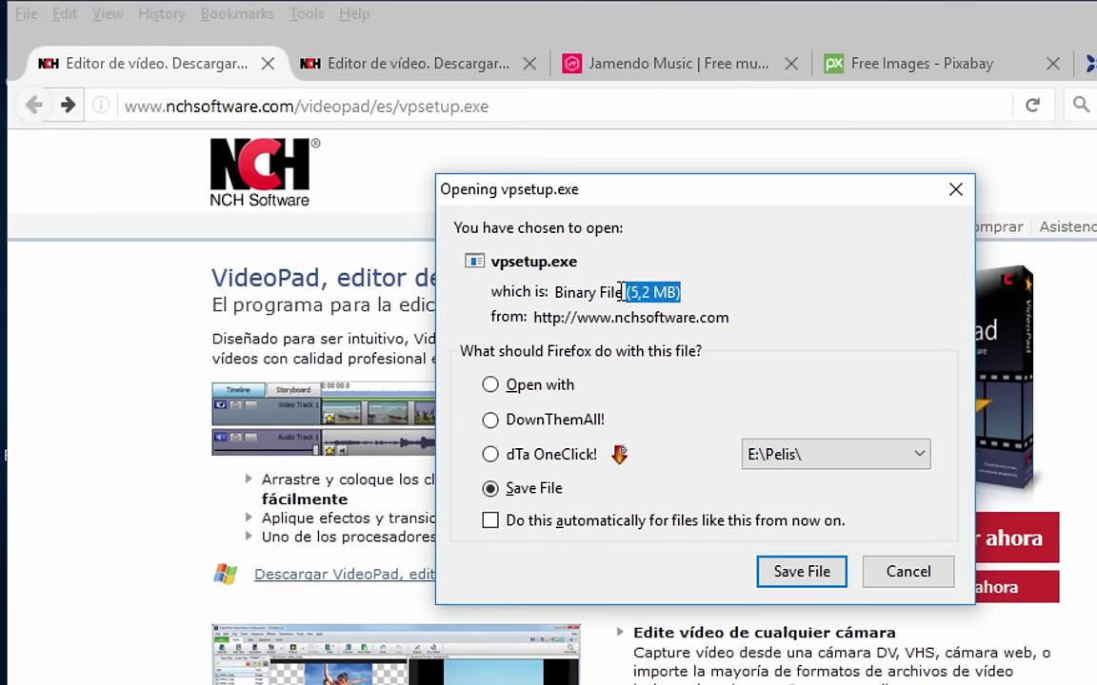
{"action": "left_click", "coordinate": [796, 575]}
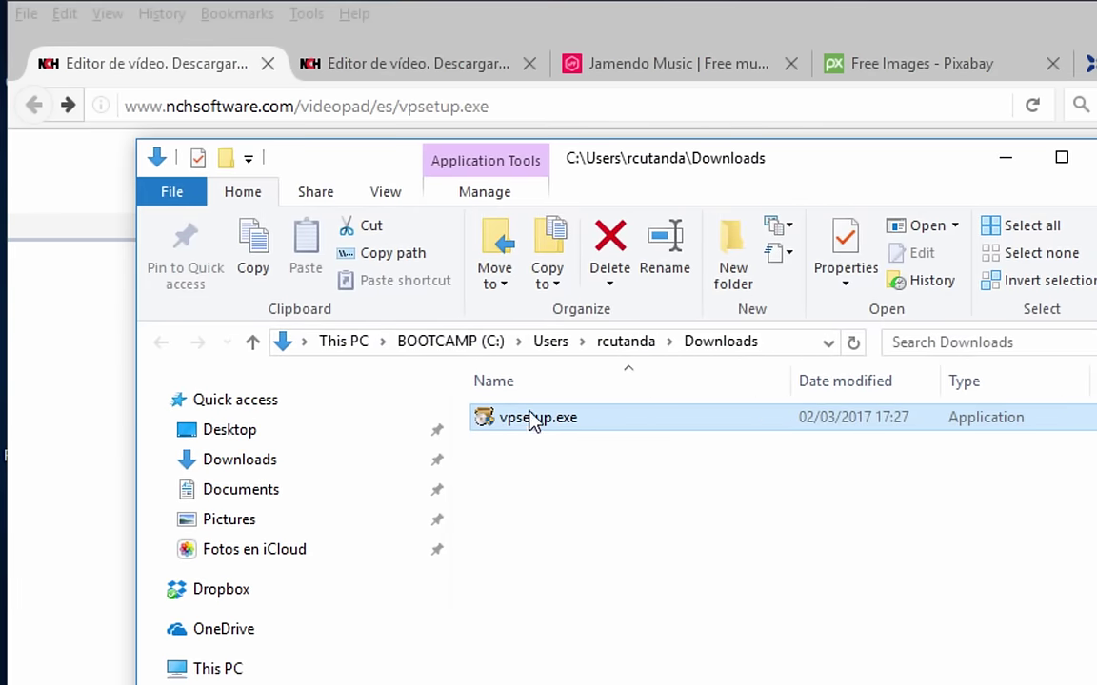
Install VideoPad by running vpsetup.exe as administrator with the licence conditions accepted, and create a new project.
{"action": "right_click", "coordinate": [522, 421]}
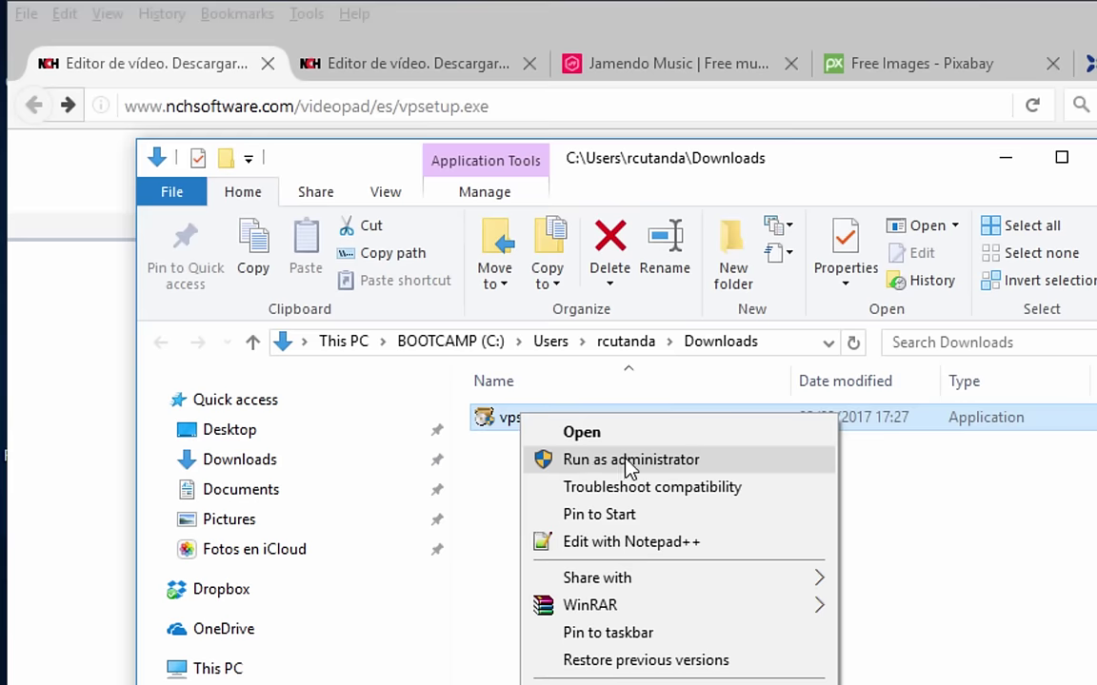
{"action": "left_click", "coordinate": [677, 463]}
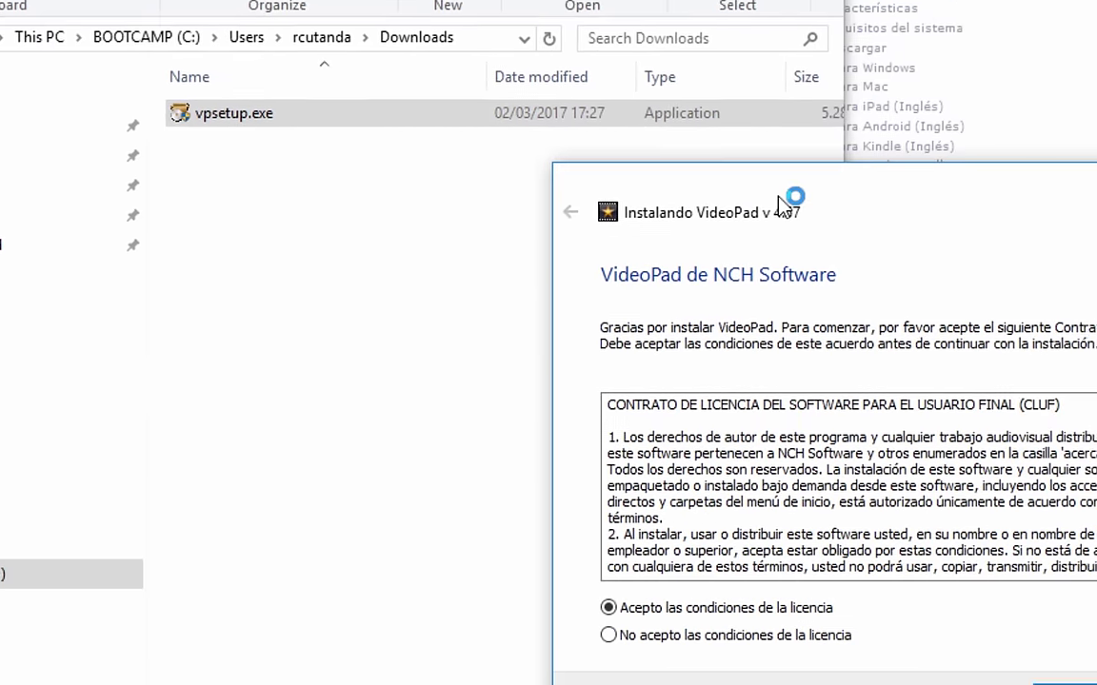
{"action": "left_click_drag", "start_coordinate": [1093, 508], "coordinate": [720, 433]}
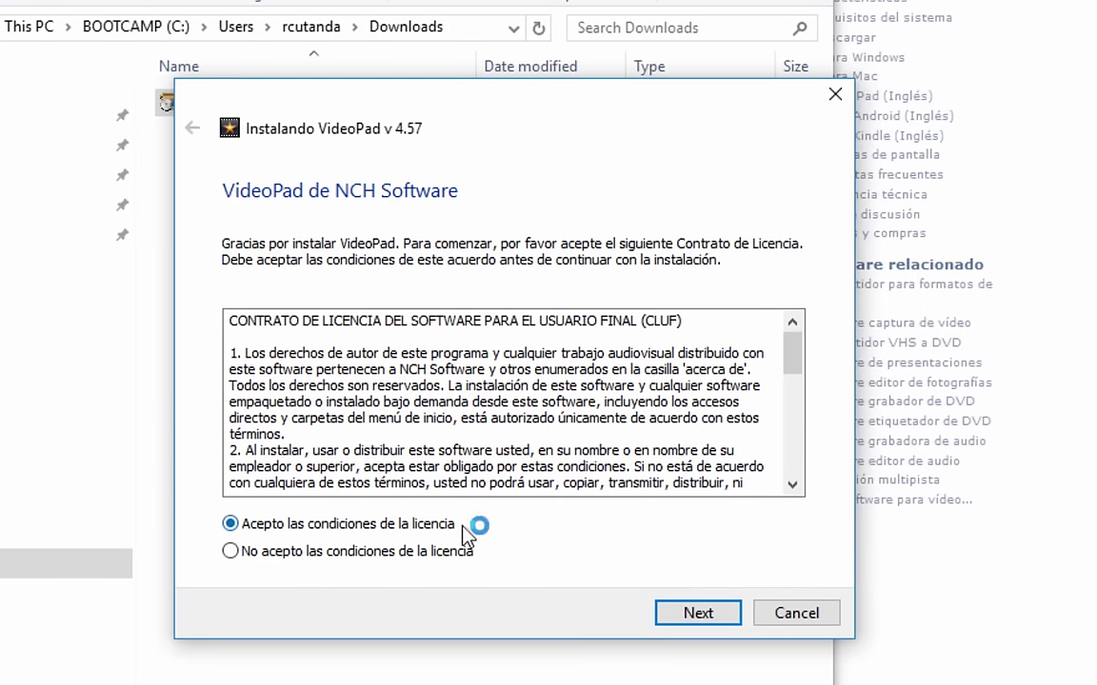
{"action": "left_click", "coordinate": [694, 616]}
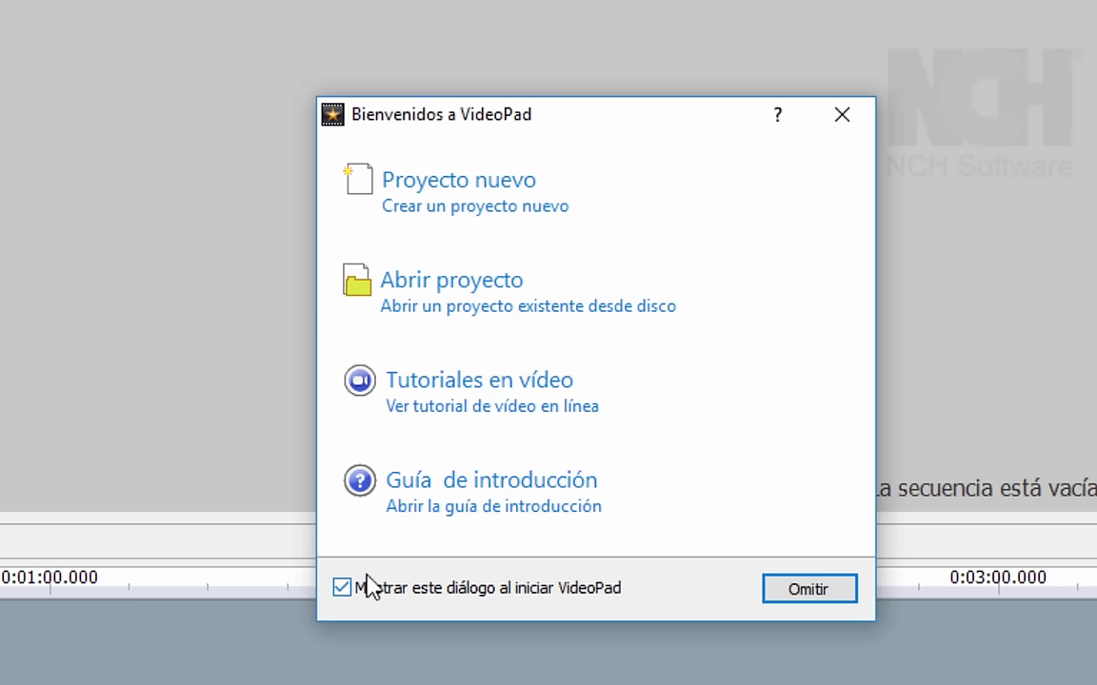
{"action": "left_click", "coordinate": [473, 219]}
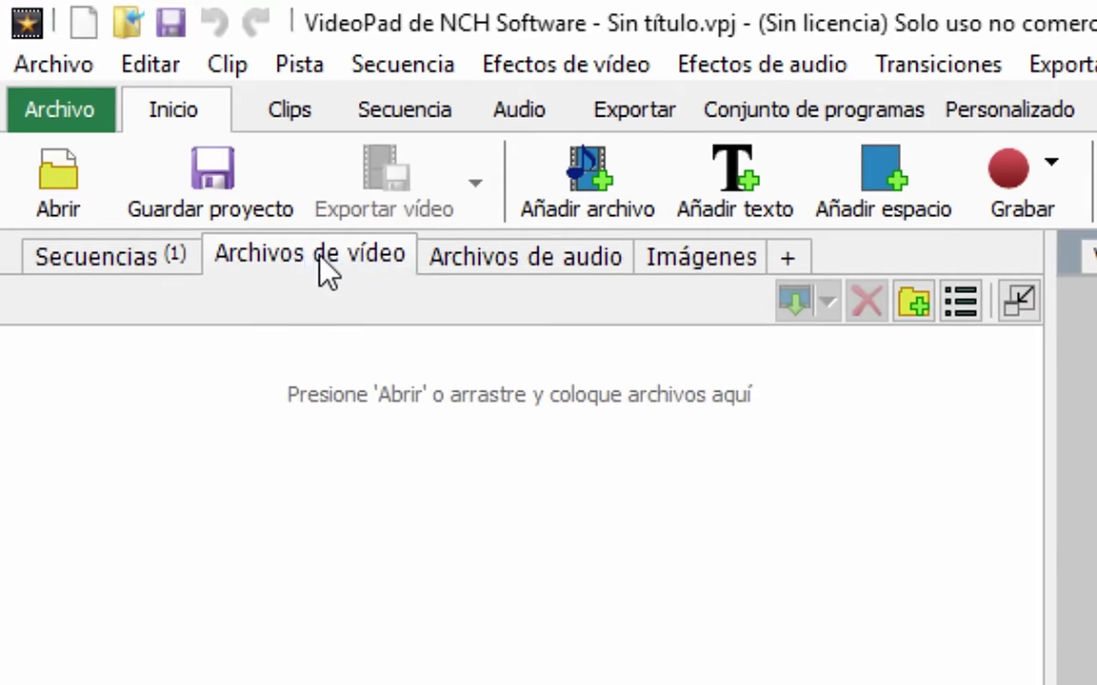
View the audio, image and video file bins and the dialog for opening media files, then dismiss it.
{"action": "left_click", "coordinate": [514, 259]}
{"action": "left_click", "coordinate": [682, 266]}
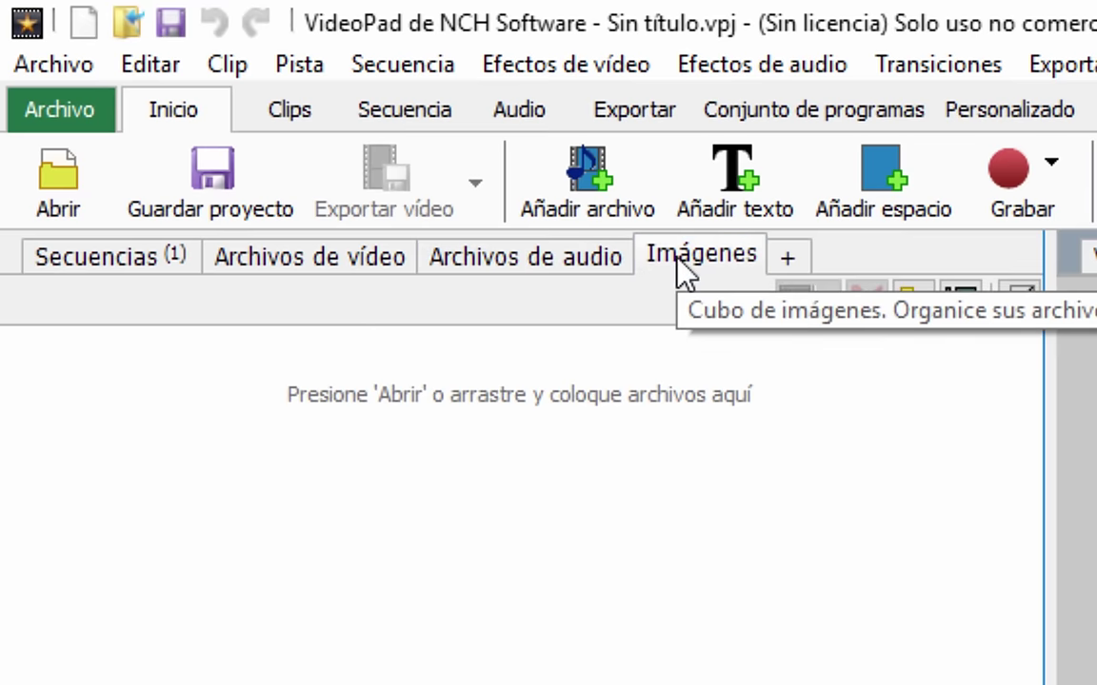
{"action": "left_click", "coordinate": [304, 265]}
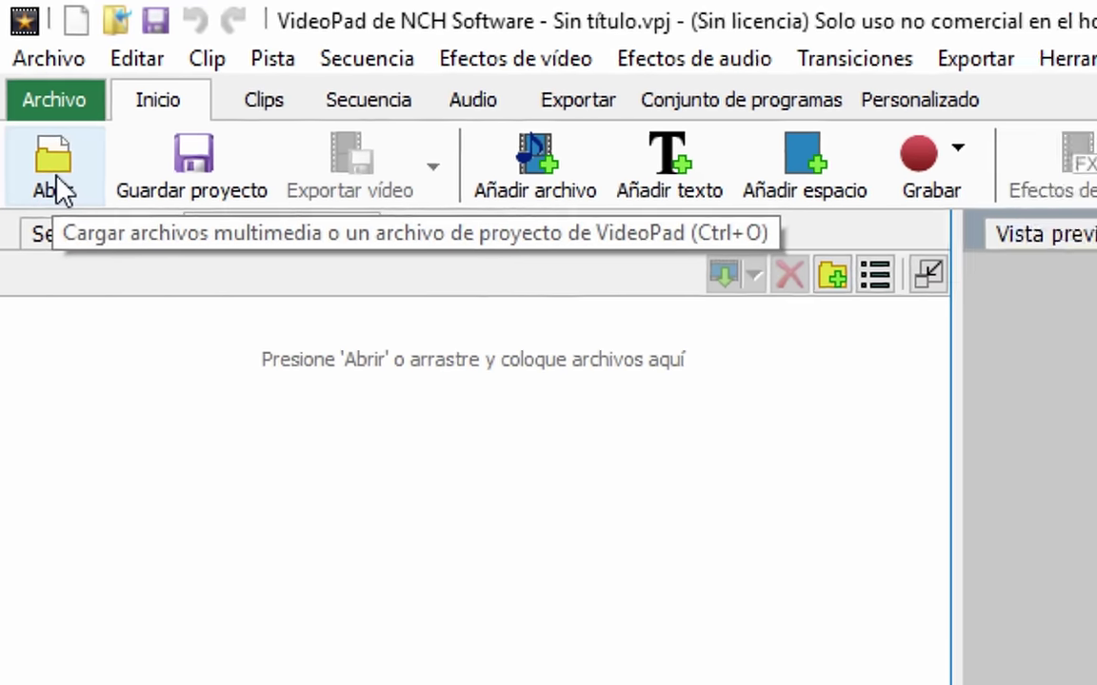
{"action": "left_click", "coordinate": [62, 198]}
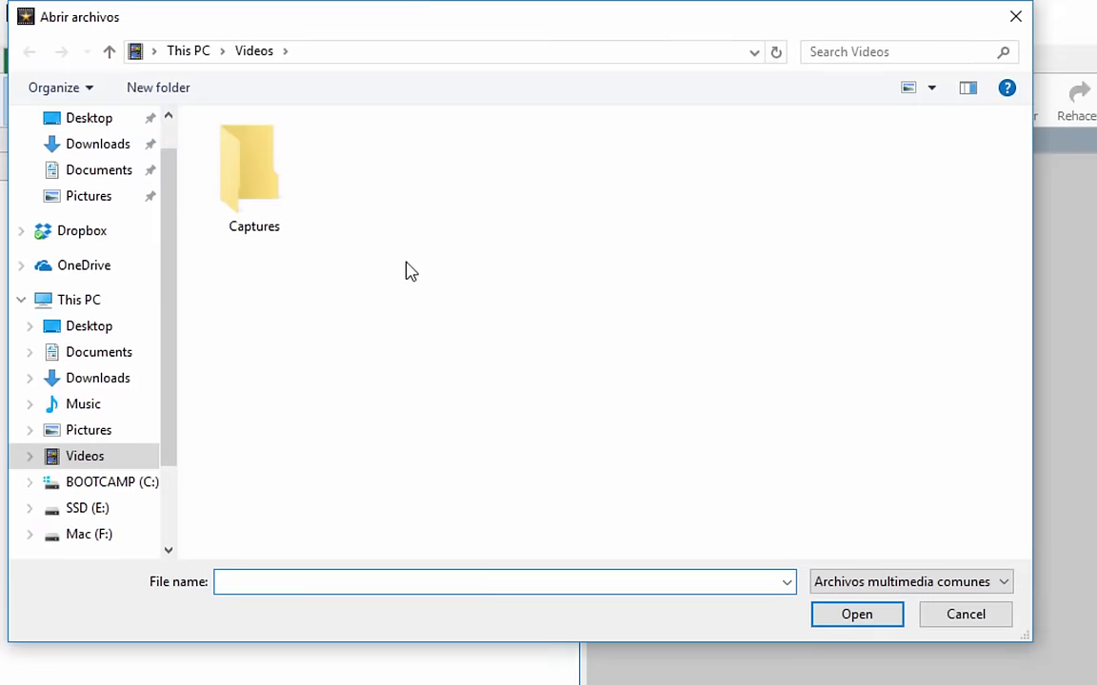
{"action": "left_click", "coordinate": [966, 614]}
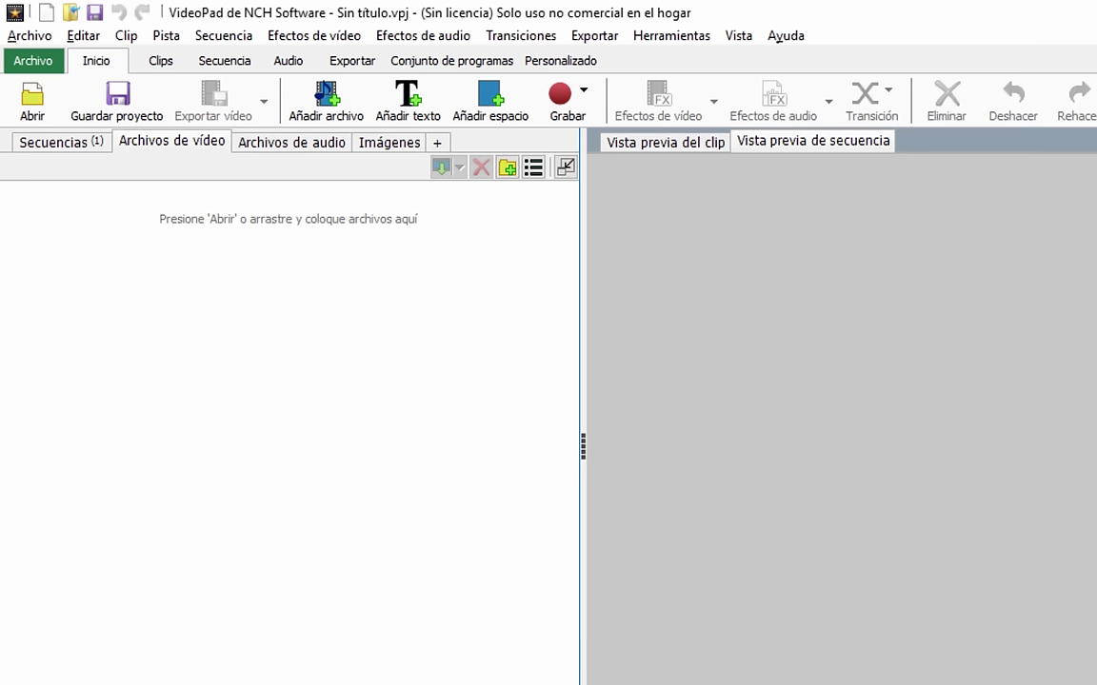
Switch to File Explorer and open the Videopad folder on the SSD (E:) drive.
{"action": "key", "text": "alt+Tab"}
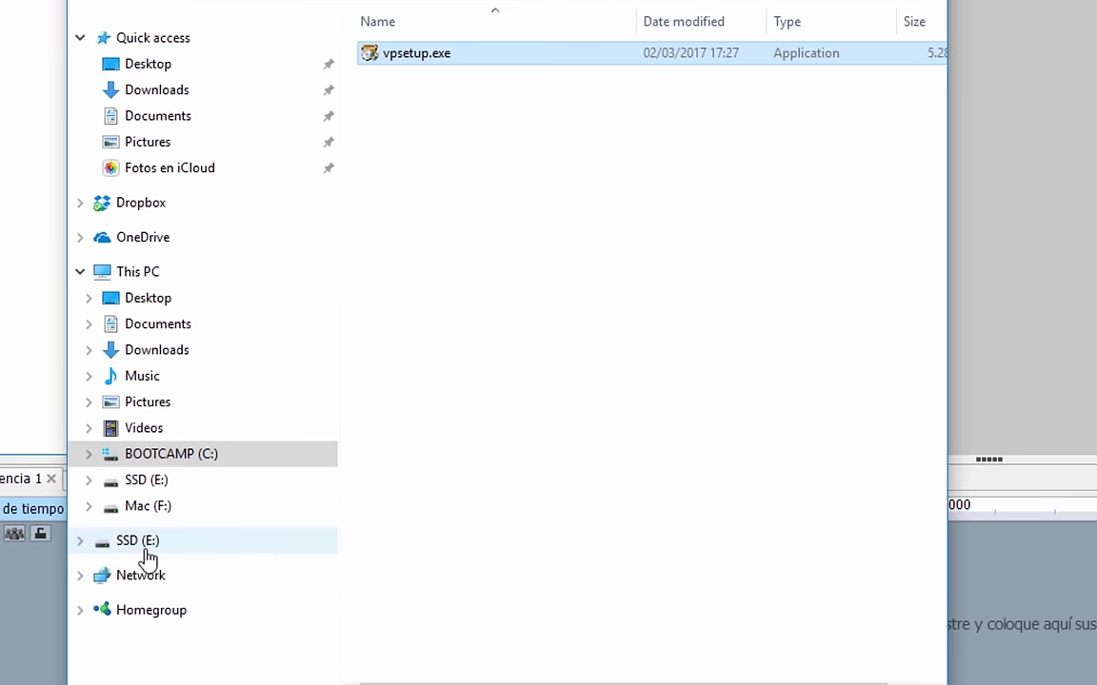
{"action": "left_click", "coordinate": [146, 547]}
{"action": "double_click", "coordinate": [419, 393]}
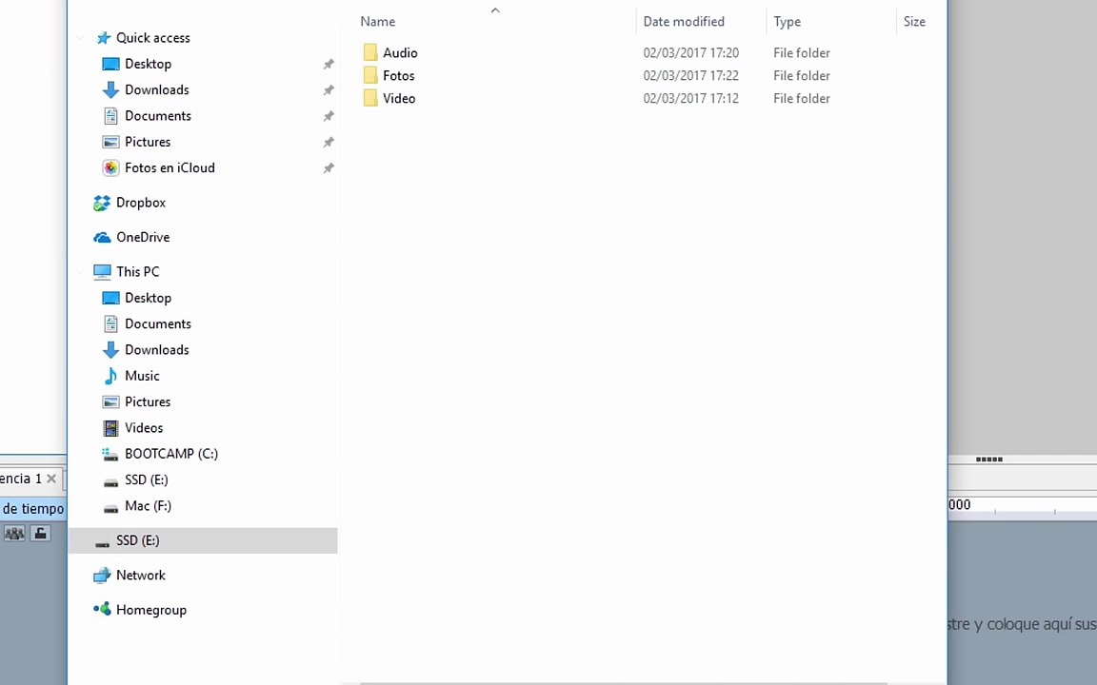
{"action": "left_click_drag", "start_coordinate": [506, 0], "coordinate": [507, 6]}
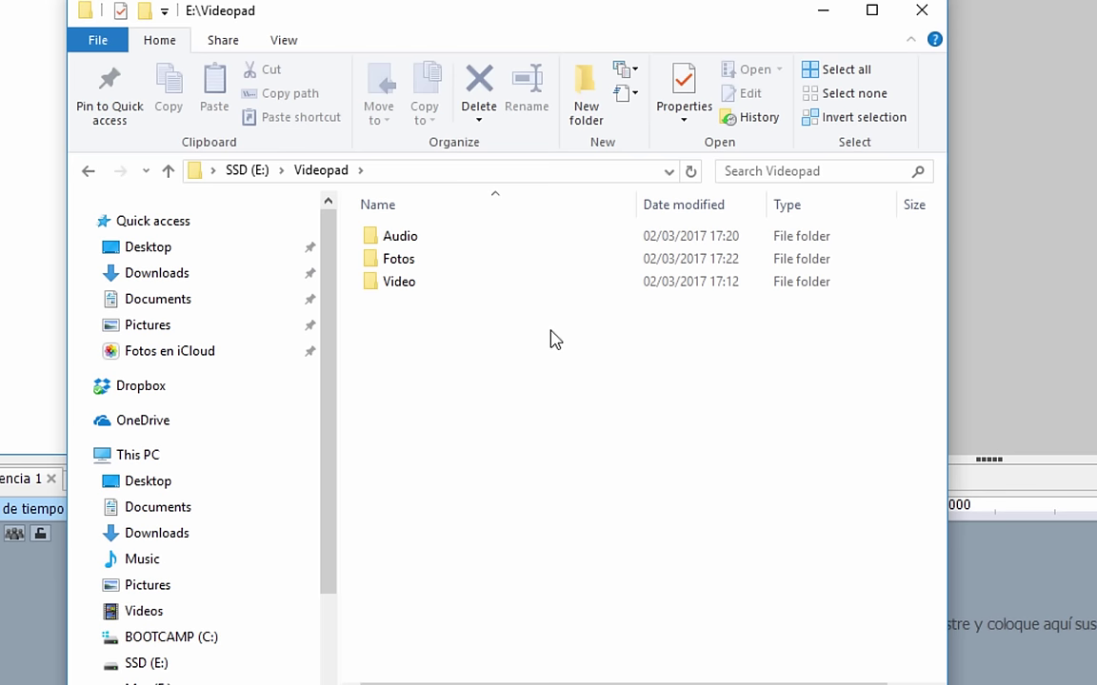
Add MVI_0838.MP4, MVI_2048.MP4, MVI_2074.MP4 and MVI_2315.MP4 from the Video folder to VideoPad's video files, and bring VideoPad to the front.
{"action": "left_click_drag", "start_coordinate": [432, 373], "coordinate": [405, 234]}
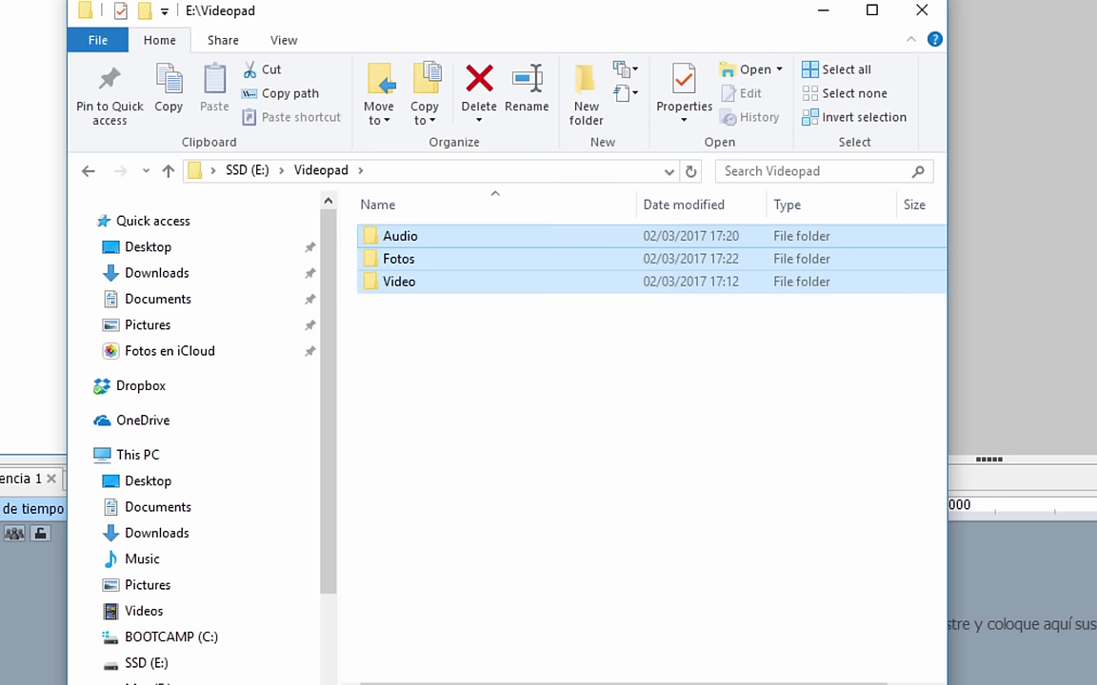
{"action": "double_click", "coordinate": [404, 284]}
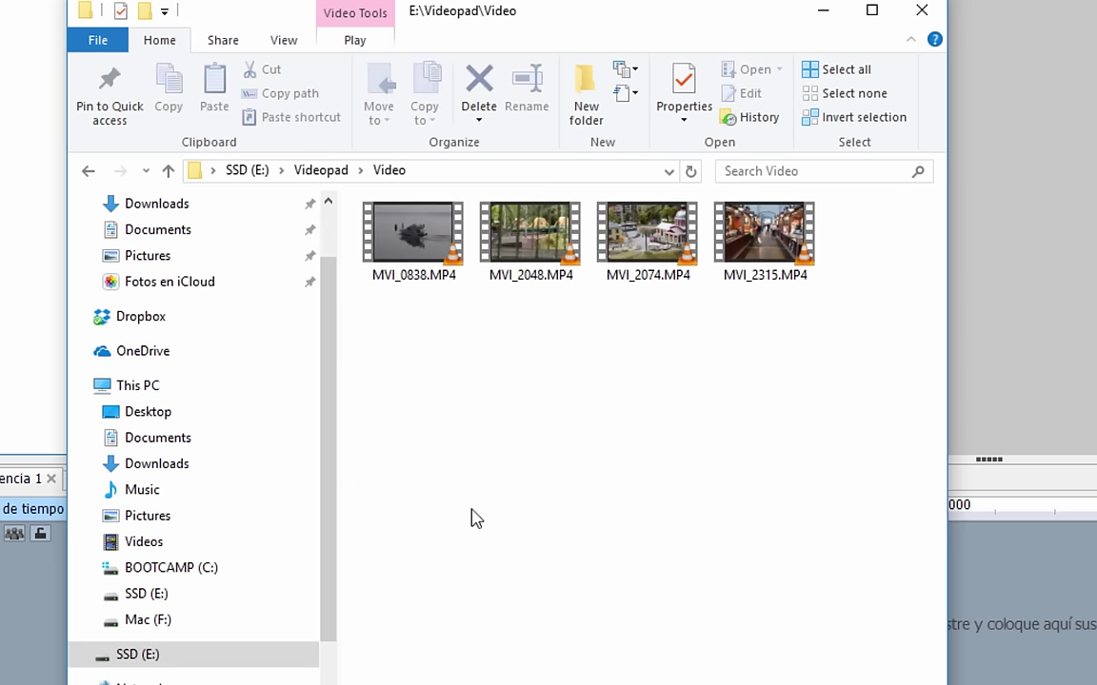
{"action": "left_click_drag", "start_coordinate": [414, 245], "coordinate": [149, 0]}
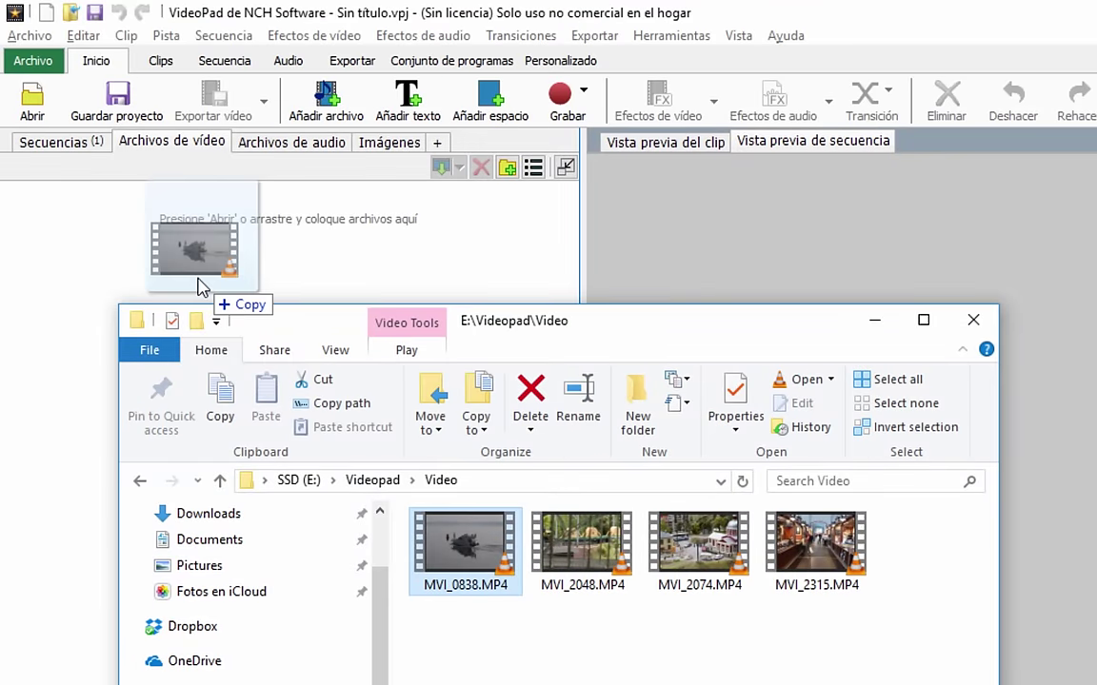
{"action": "left_click_drag", "start_coordinate": [200, 285], "coordinate": [158, 267]}
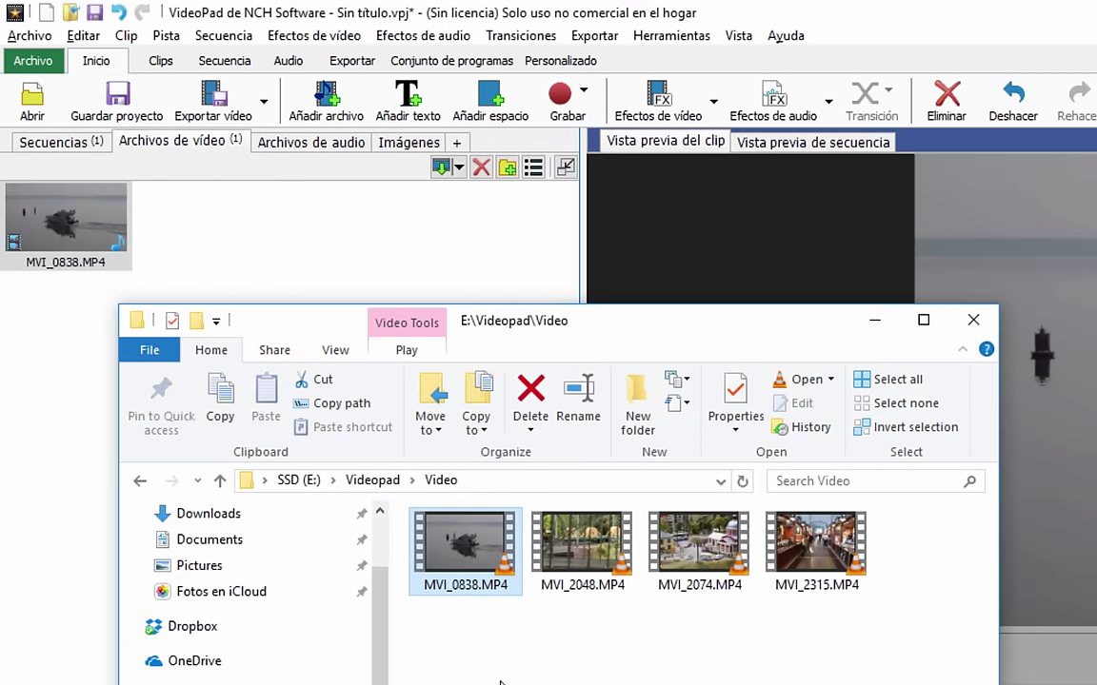
{"action": "left_click_drag", "start_coordinate": [581, 547], "coordinate": [307, 276]}
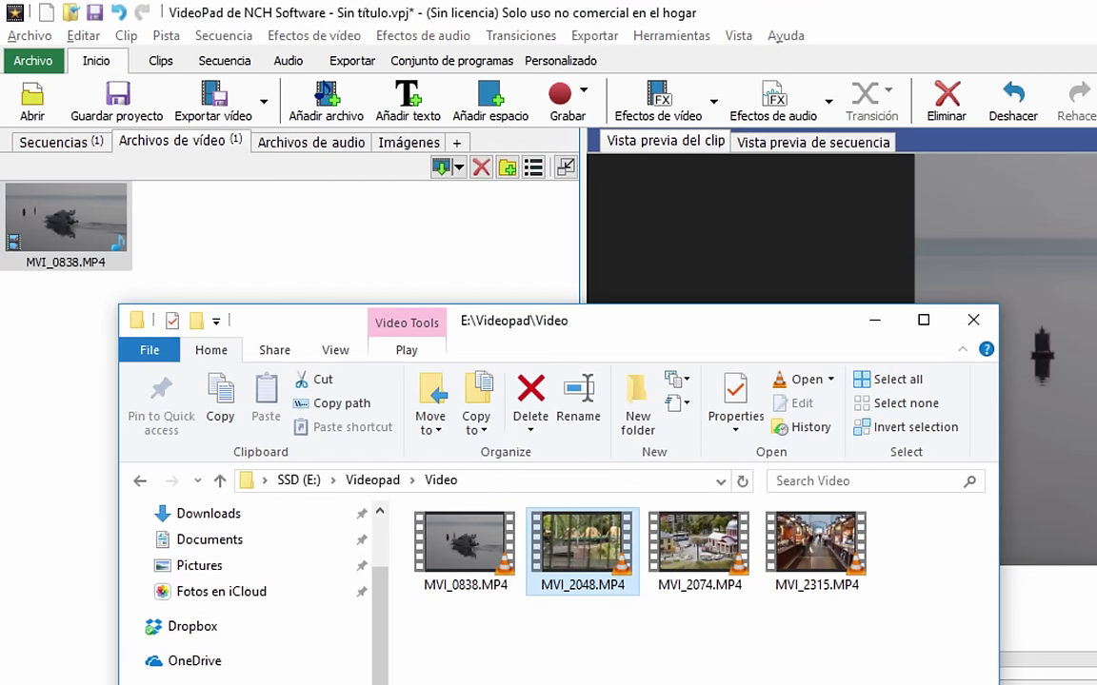
{"action": "left_click_drag", "start_coordinate": [721, 668], "coordinate": [814, 533]}
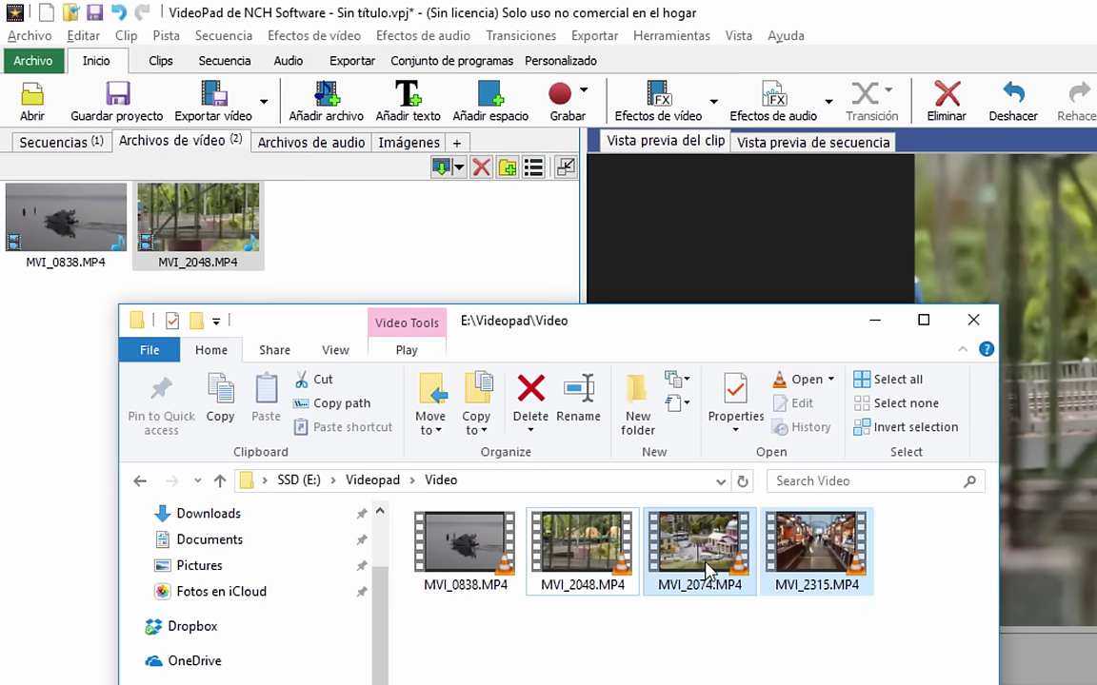
{"action": "left_click_drag", "start_coordinate": [707, 587], "coordinate": [271, 238]}
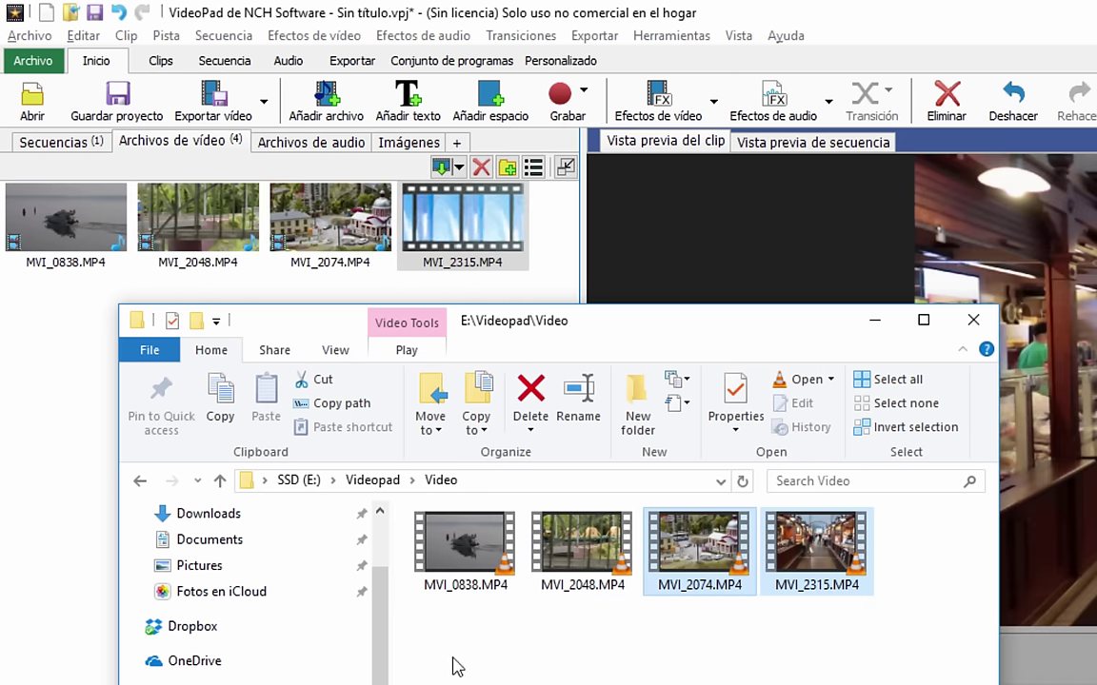
{"action": "left_click", "coordinate": [66, 490]}
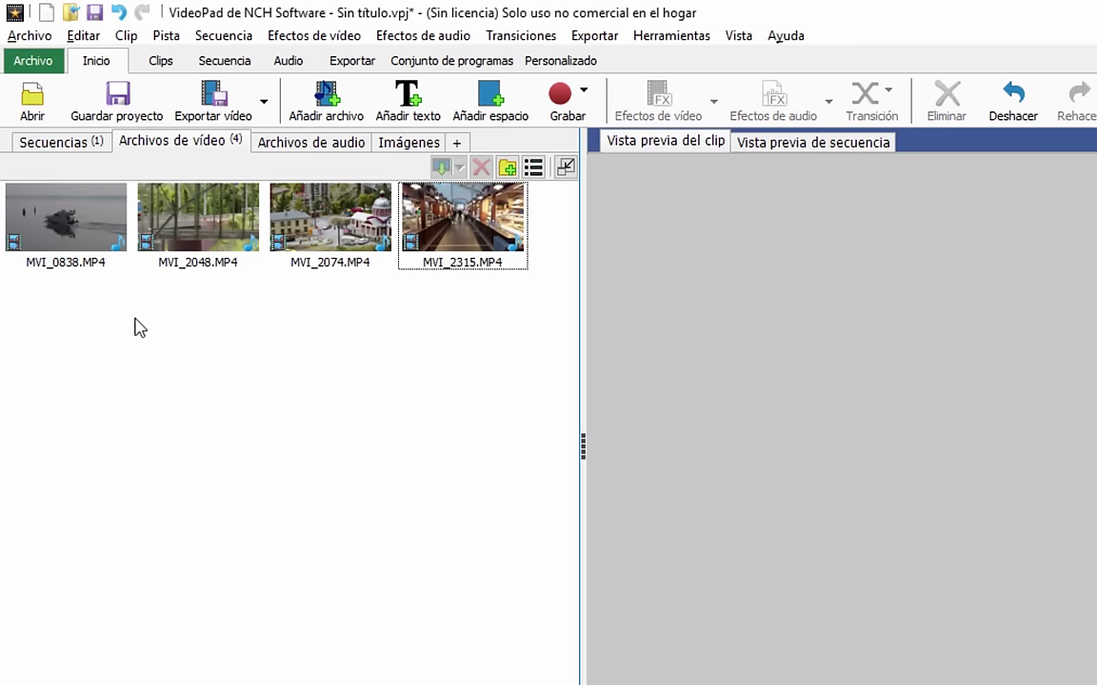
View each of the four imported video clips in the clip preview.
{"action": "left_click", "coordinate": [105, 224]}
{"action": "left_click", "coordinate": [180, 235]}
{"action": "left_click", "coordinate": [330, 224]}
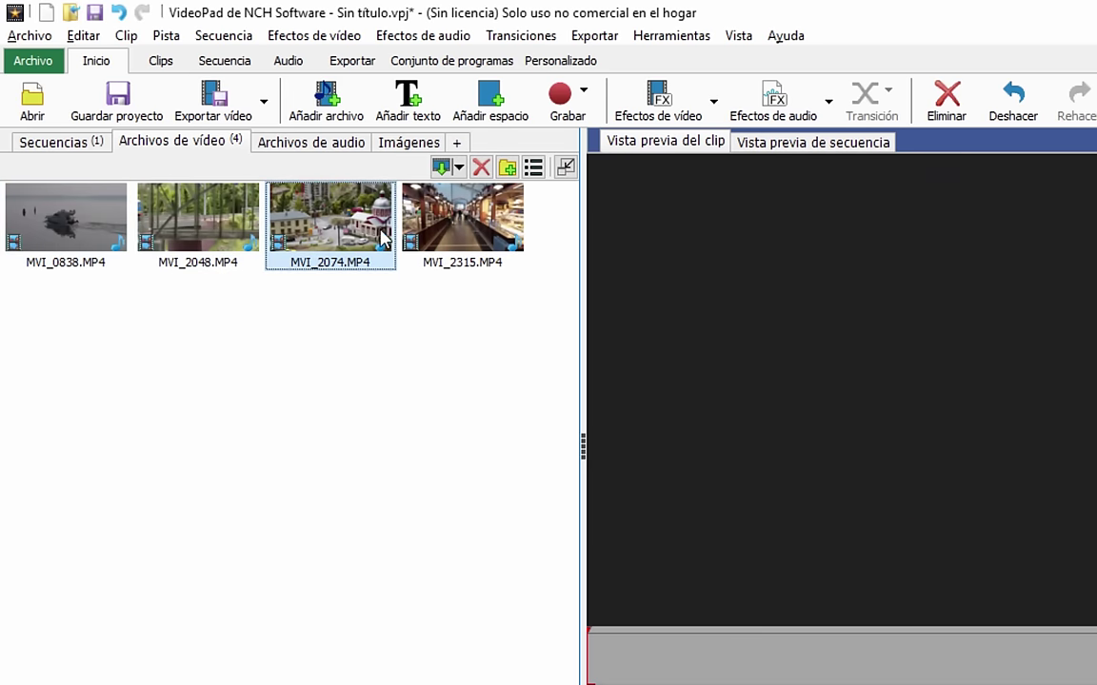
{"action": "left_click", "coordinate": [462, 233]}
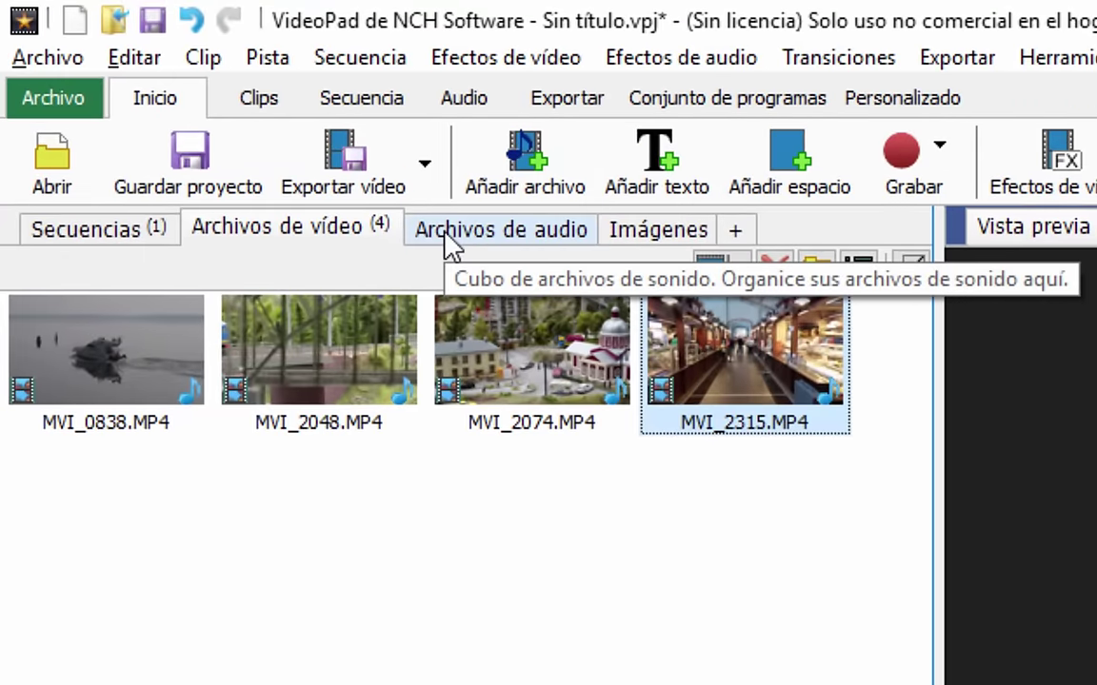
Import both audio files from the Videopad\Audio folder into the audio files bin and show the second one's waveform.
{"action": "left_click", "coordinate": [451, 238]}
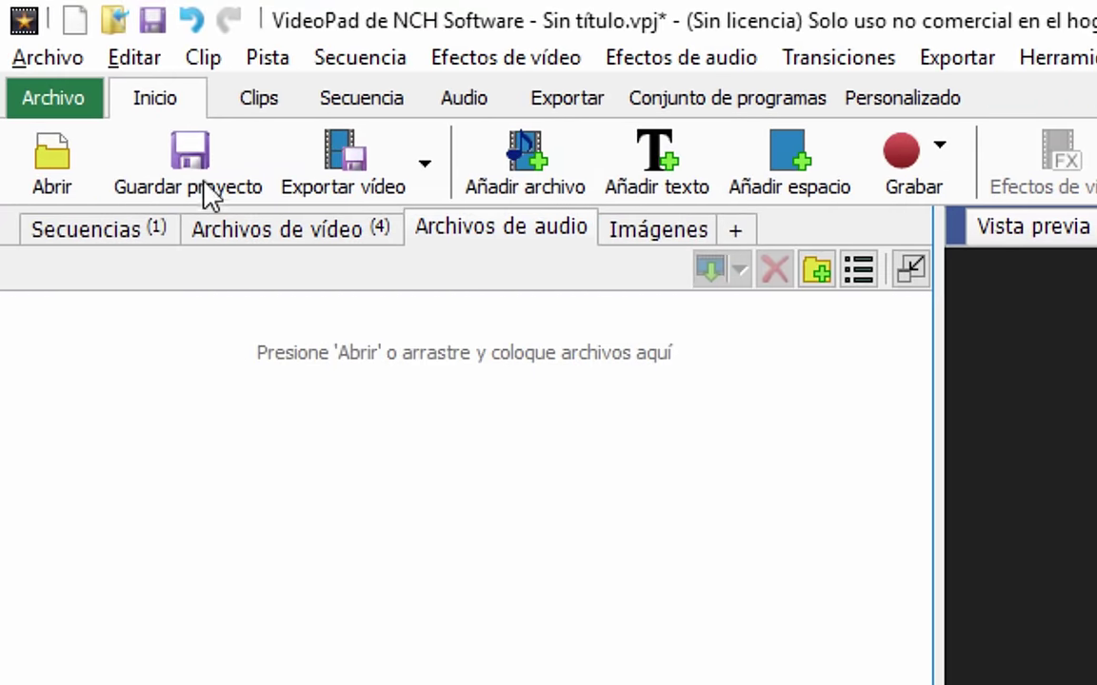
{"action": "left_click", "coordinate": [54, 181]}
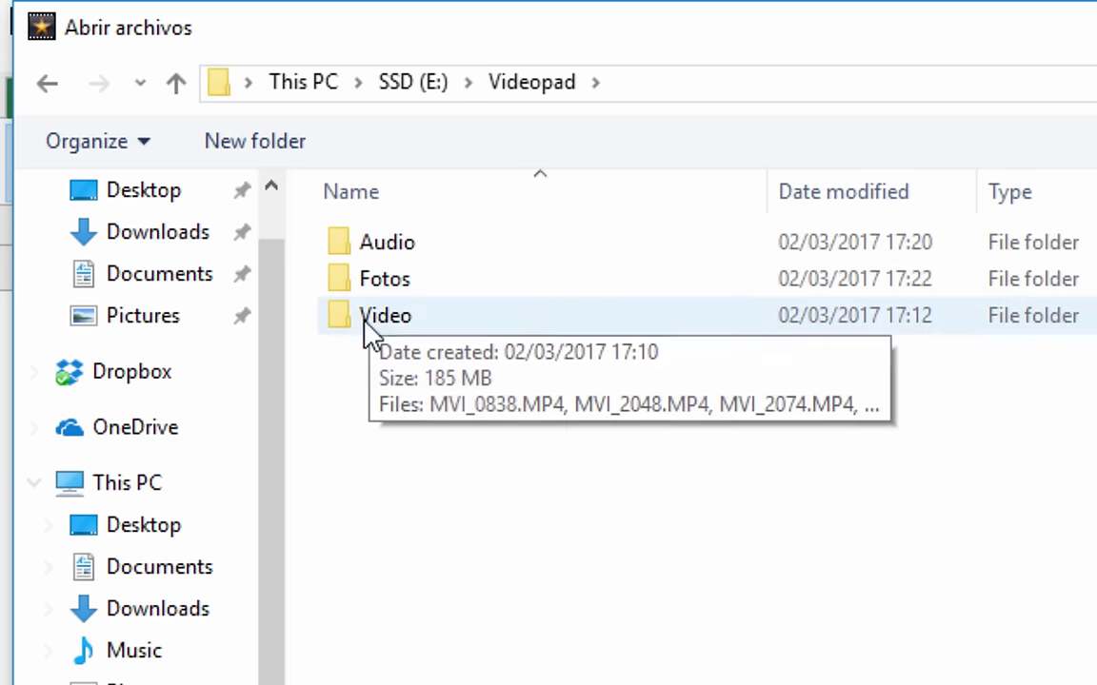
{"action": "double_click", "coordinate": [419, 245]}
{"action": "left_click_drag", "start_coordinate": [433, 370], "coordinate": [421, 224]}
{"action": "key", "text": "Return"}
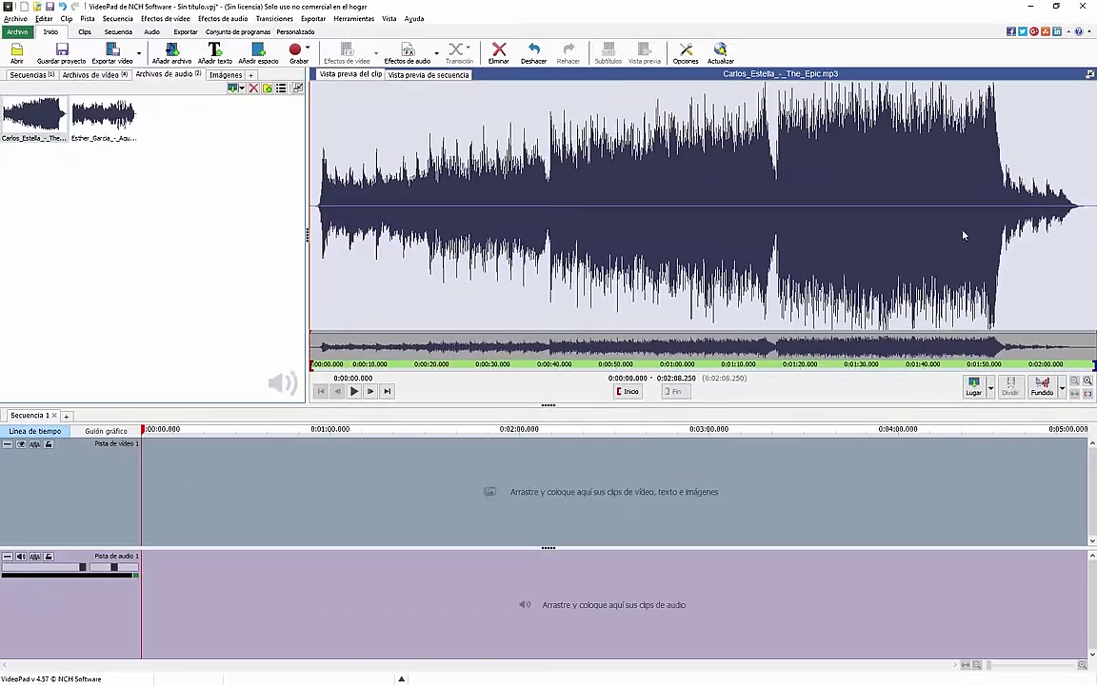
{"action": "left_click", "coordinate": [103, 117]}
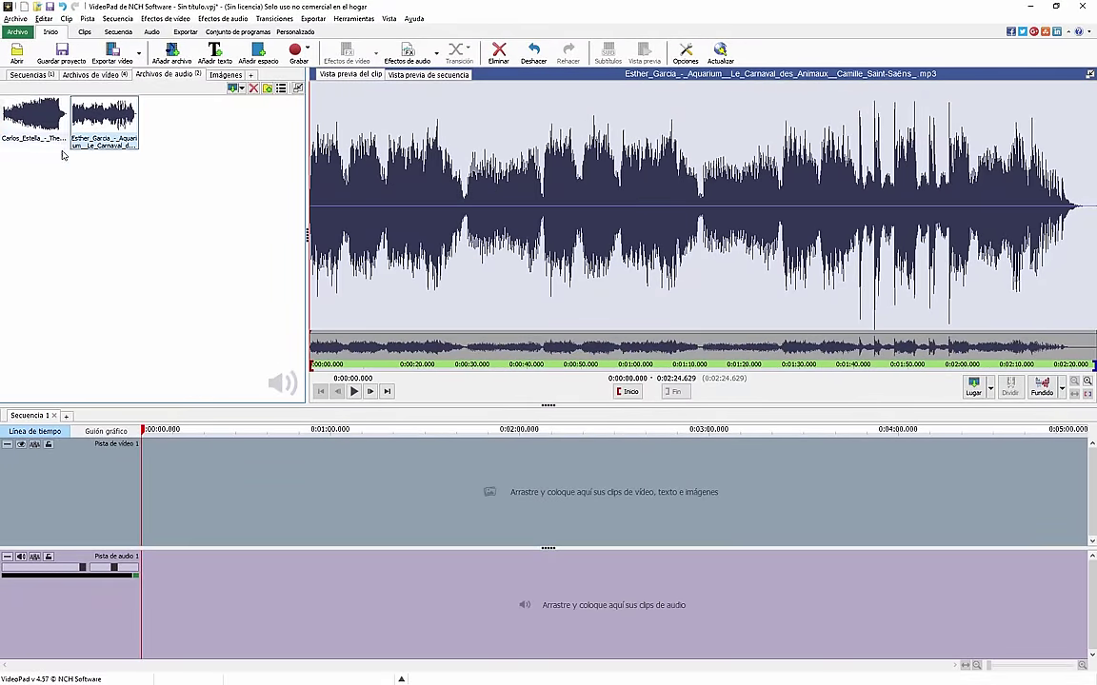
Import beach-2089936_1920.jpg, cloister-2041063_1920.jpg and landscape-2090495_1920.jpg from the Fotos folder into the images bin.
{"action": "left_click", "coordinate": [221, 74]}
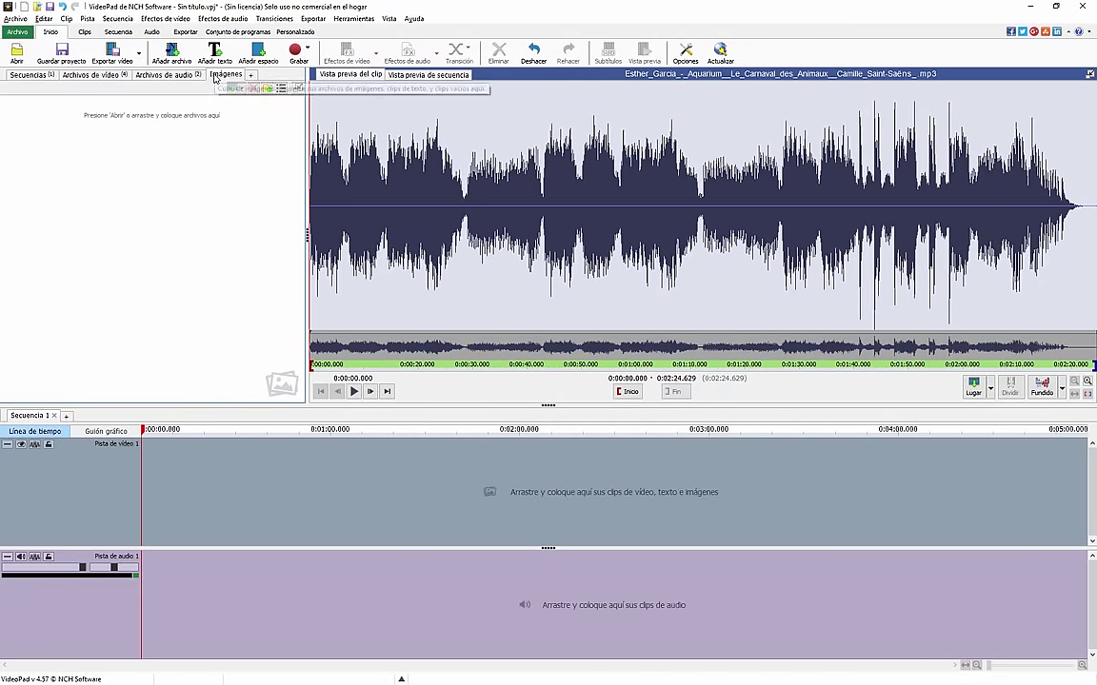
{"action": "left_click", "coordinate": [16, 54]}
{"action": "left_click", "coordinate": [164, 29]}
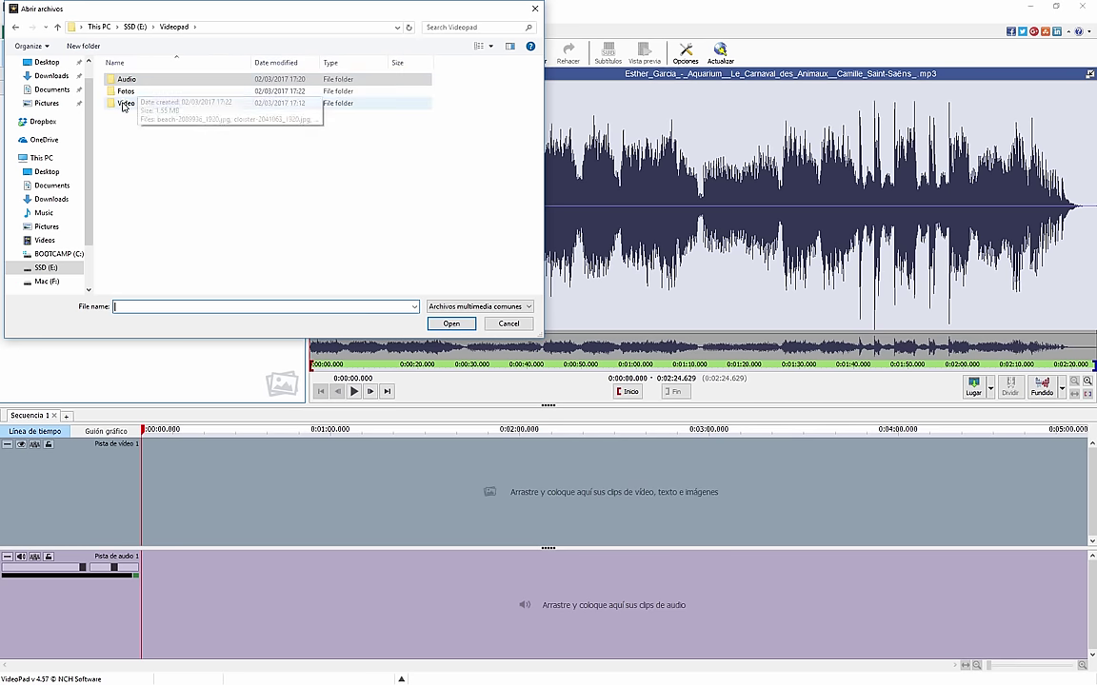
{"action": "double_click", "coordinate": [124, 91]}
{"action": "left_click_drag", "start_coordinate": [133, 153], "coordinate": [261, 59]}
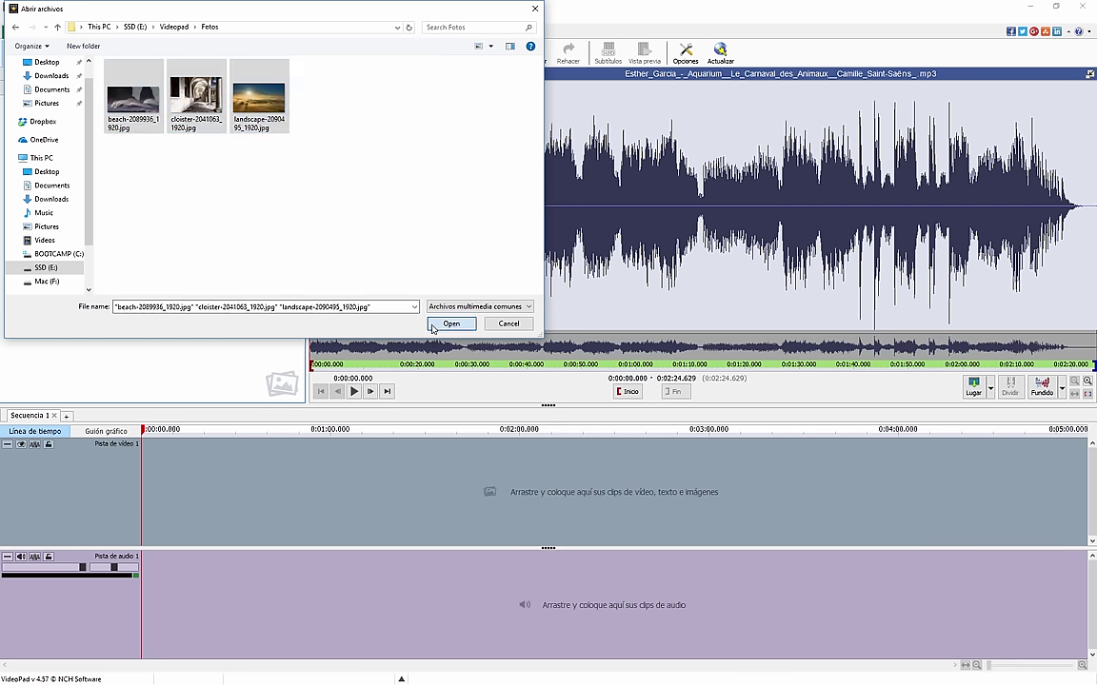
{"action": "left_click", "coordinate": [451, 324]}
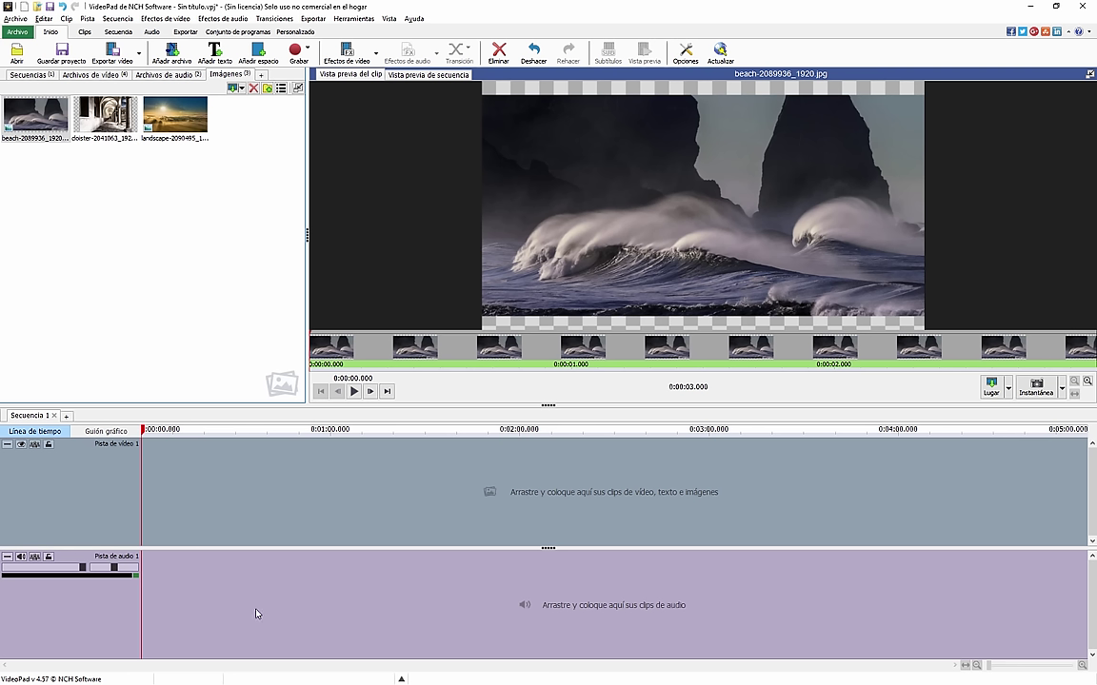
Switch to Firefox and view the Jamendo Music site, highlighting jamendo.com in its address.
{"action": "key", "text": "alt+Tab"}
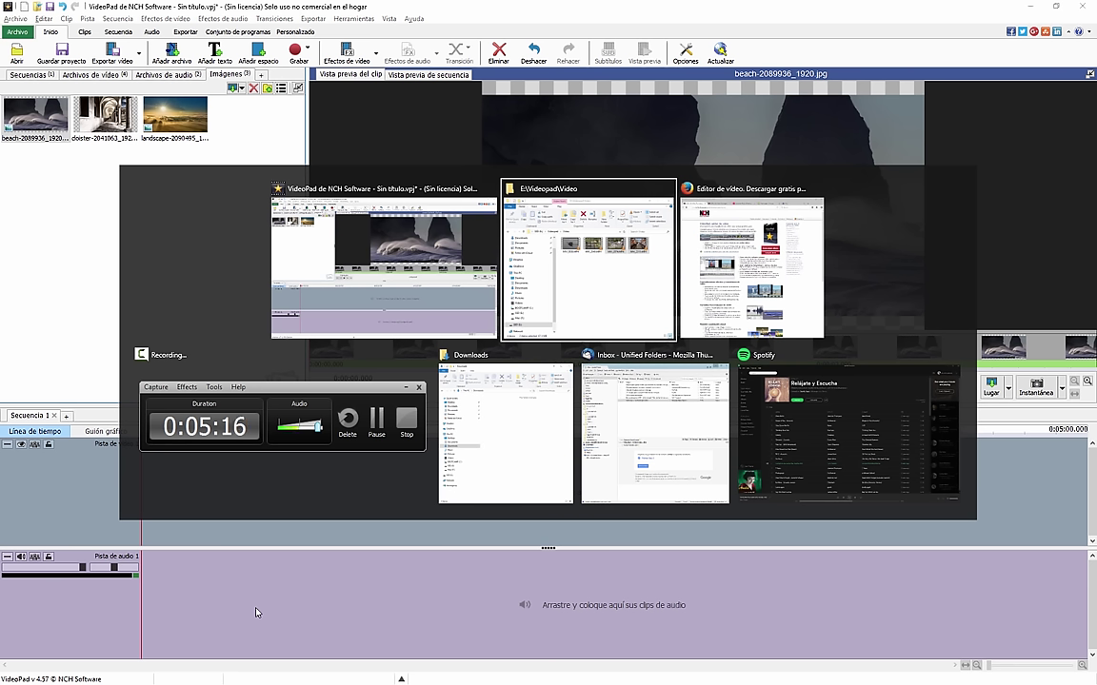
{"action": "key", "text": "Tab"}
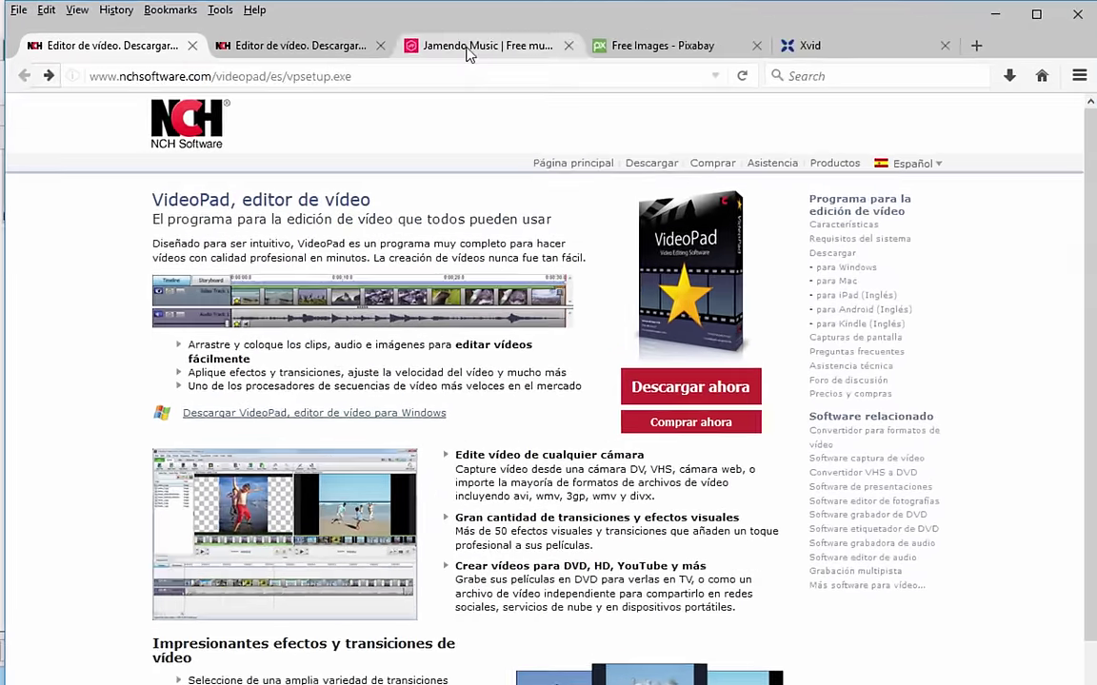
{"action": "left_click", "coordinate": [296, 29]}
{"action": "left_click", "coordinate": [201, 75]}
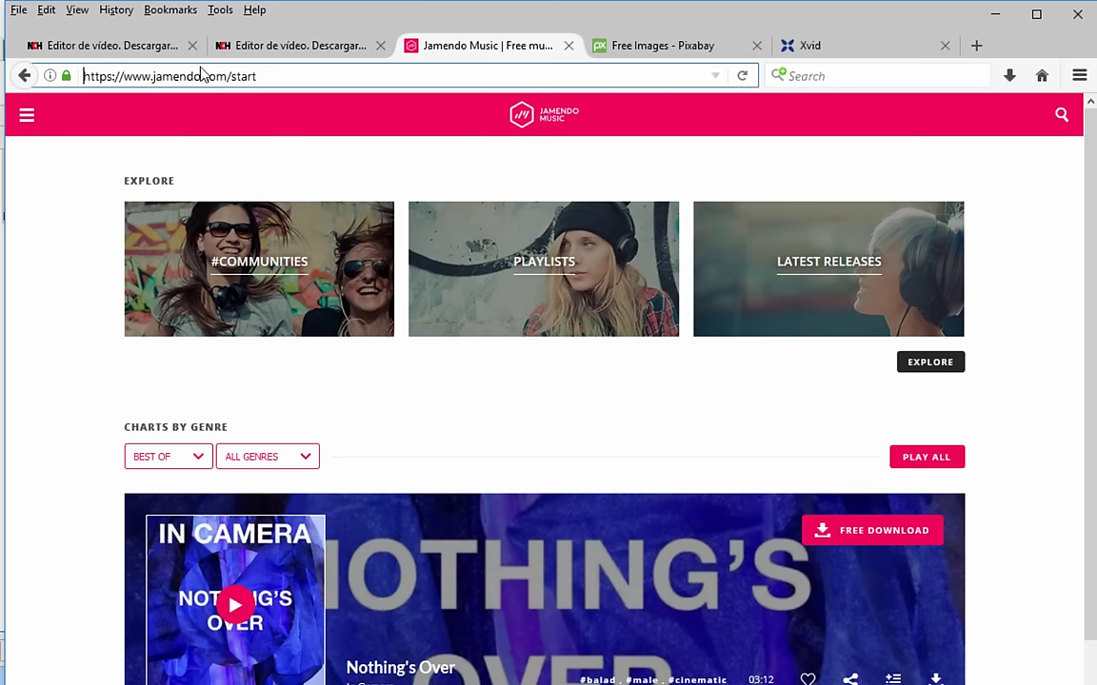
{"action": "left_click_drag", "start_coordinate": [225, 74], "coordinate": [154, 73]}
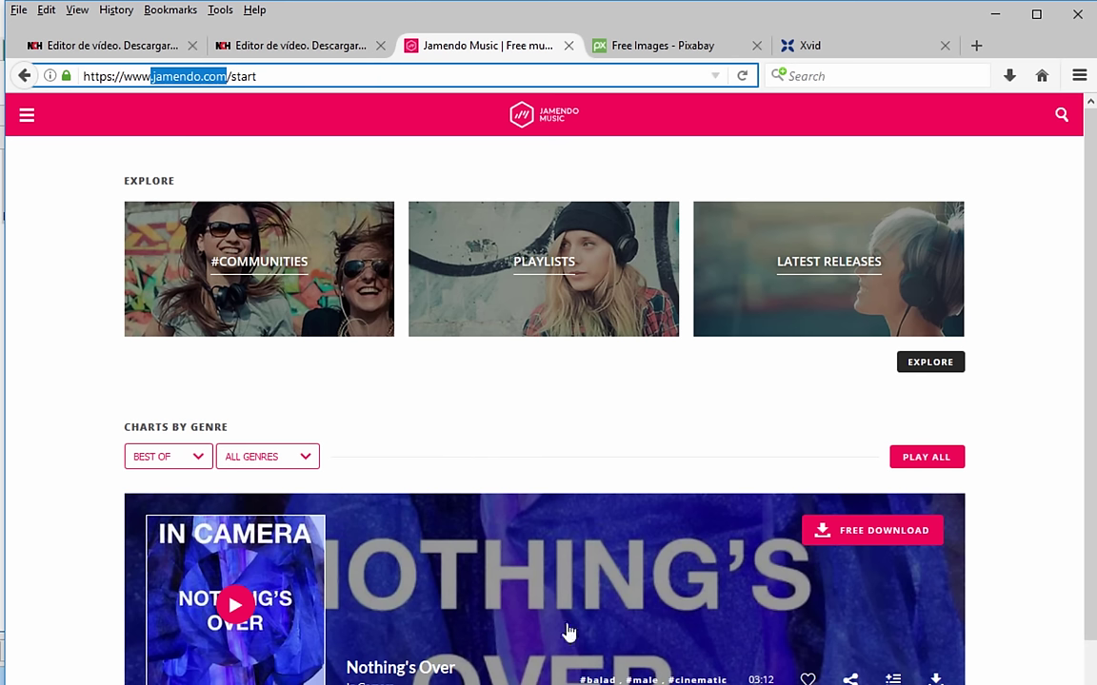
View the Pixabay home page and its address, open the roaring lion photo and examine its licence terms.
{"action": "left_click", "coordinate": [670, 43]}
{"action": "scroll", "coordinate": [371, 190], "scroll_direction": "up", "scroll_amount": 10}
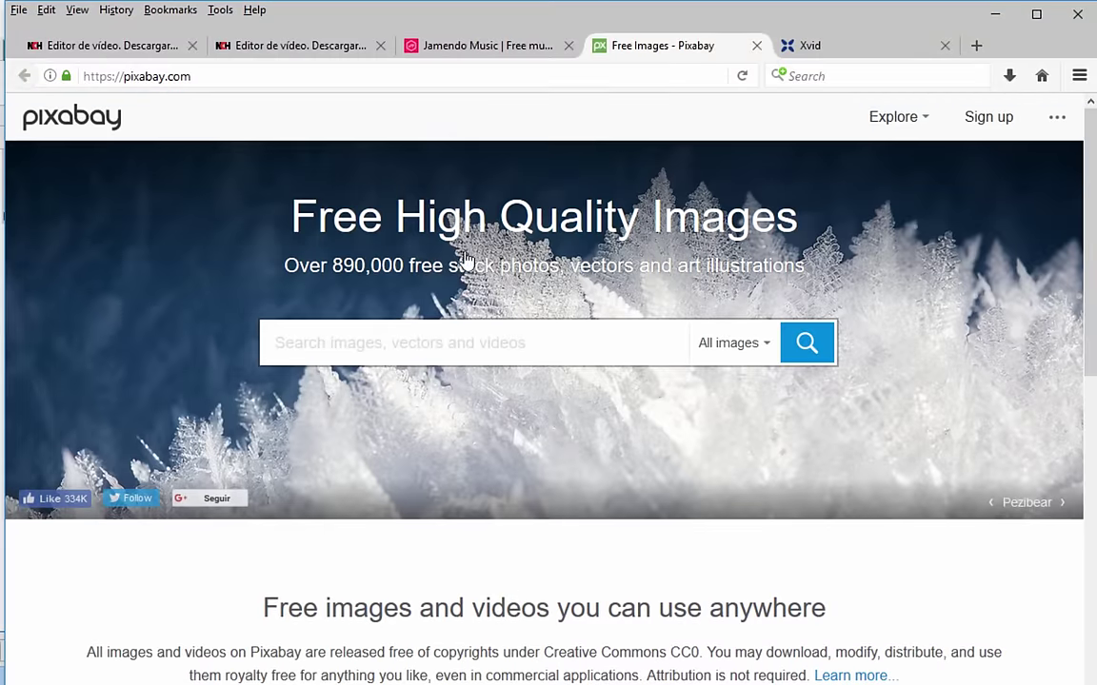
{"action": "double_click", "coordinate": [145, 76]}
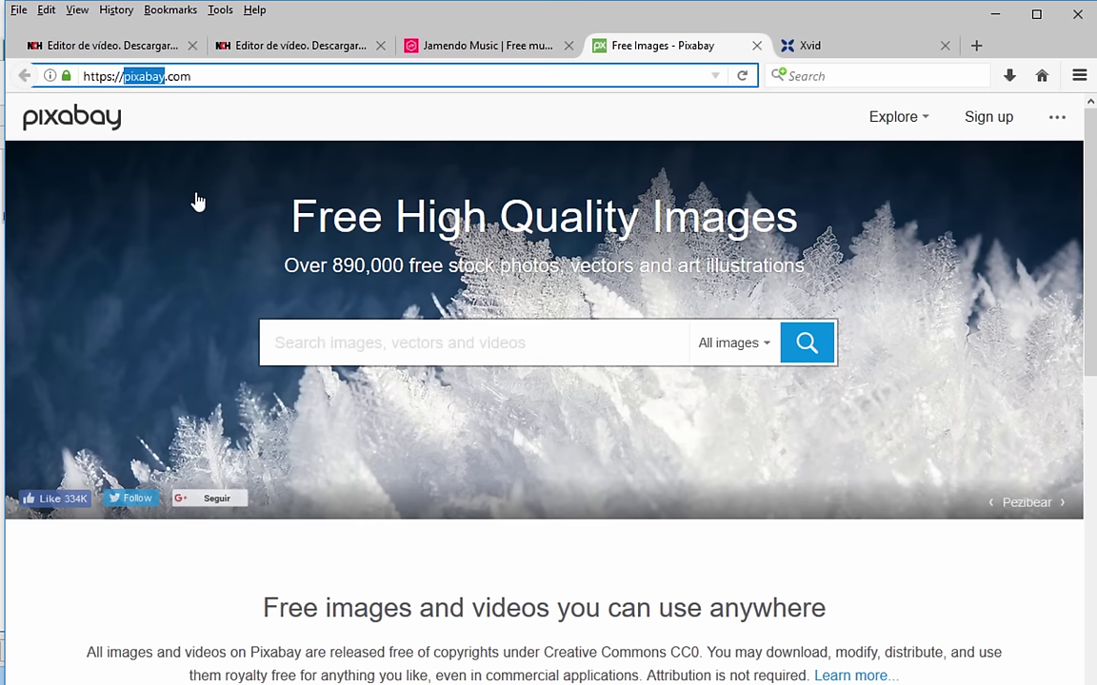
{"action": "scroll", "coordinate": [197, 202], "scroll_direction": "down", "scroll_amount": 7}
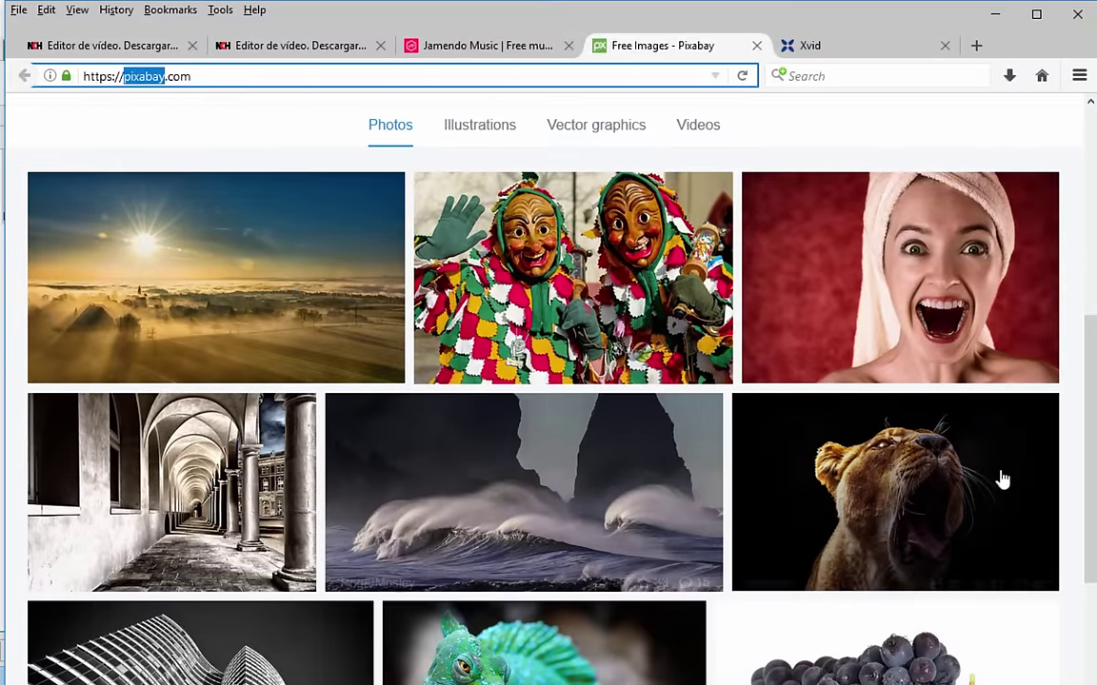
{"action": "left_click", "coordinate": [841, 517]}
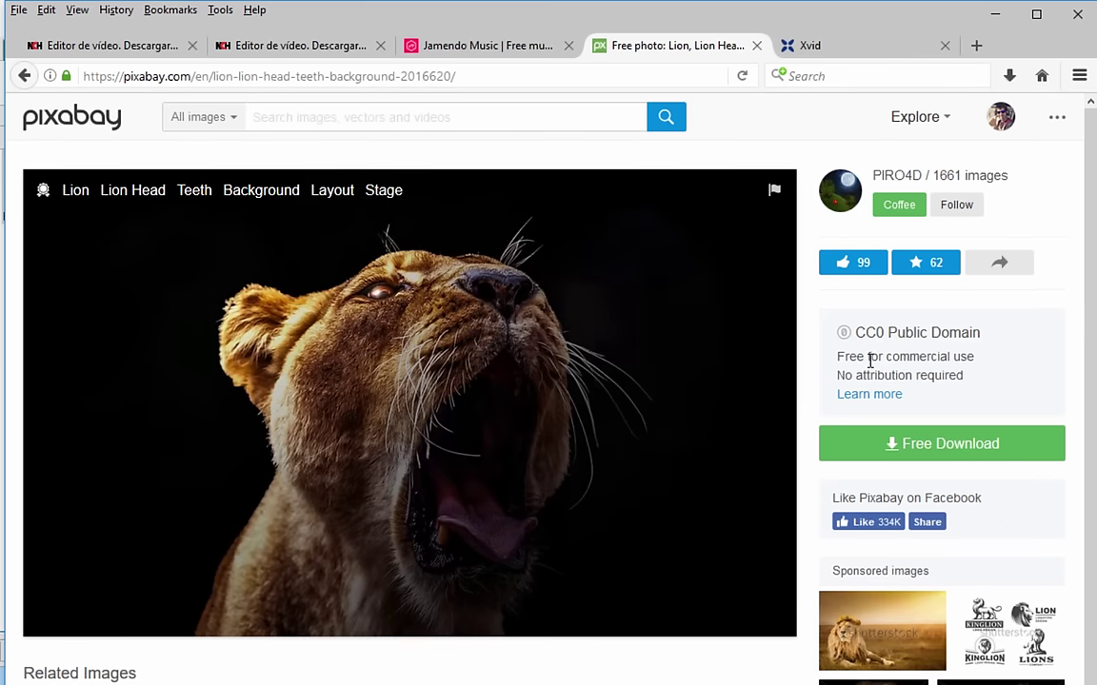
{"action": "left_click_drag", "start_coordinate": [836, 357], "coordinate": [942, 379]}
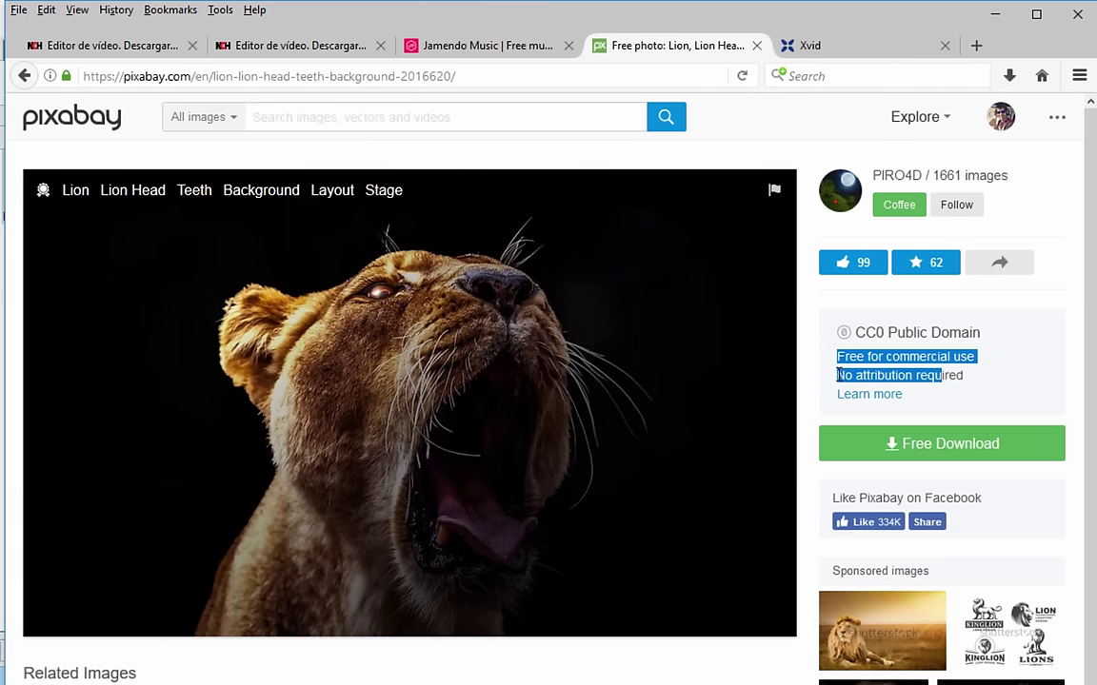
{"action": "left_click", "coordinate": [927, 376]}
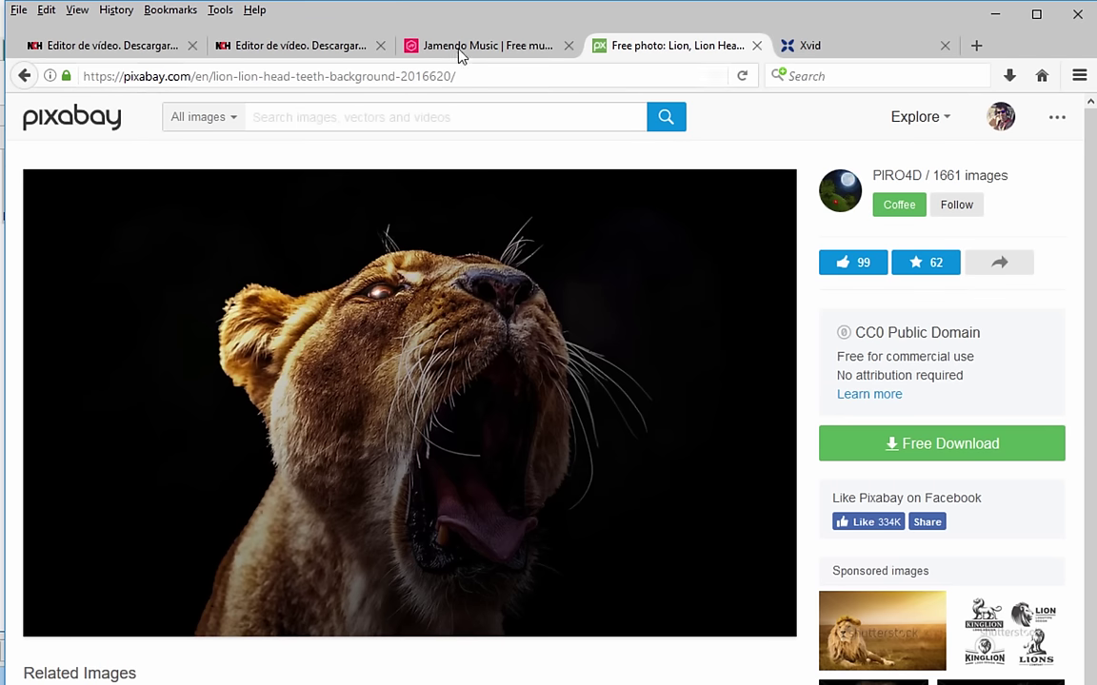
Copy the lion photo's page address and minimize the browser to return to VideoPad.
{"action": "left_click", "coordinate": [432, 76]}
{"action": "right_click", "coordinate": [255, 79]}
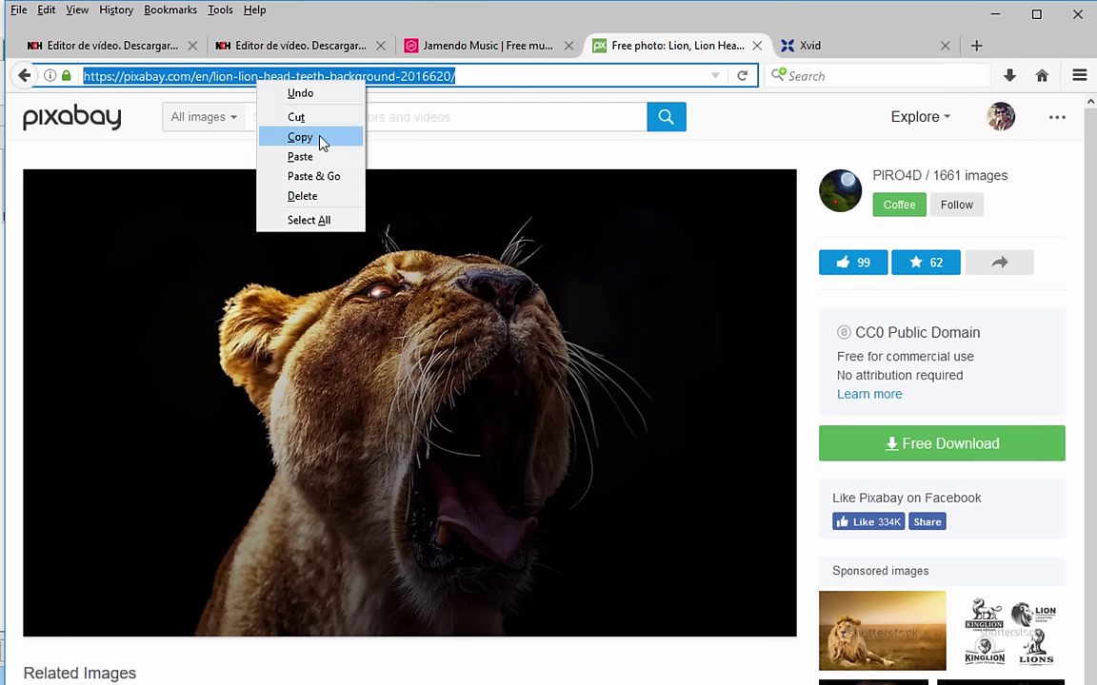
{"action": "left_click", "coordinate": [303, 136]}
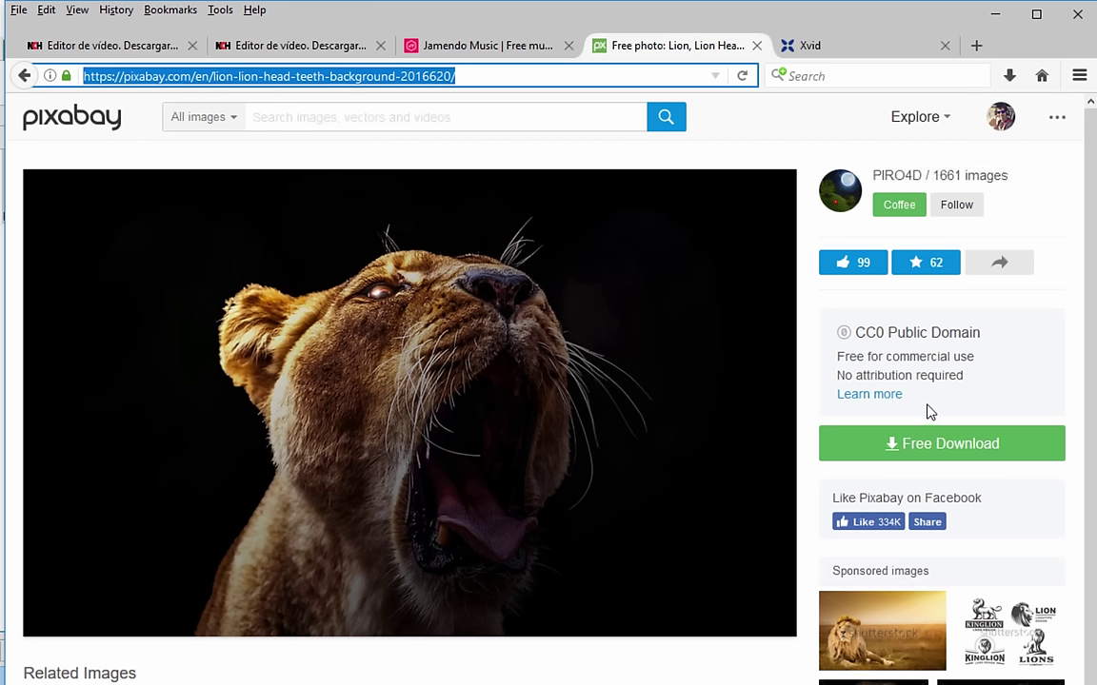
{"action": "left_click", "coordinate": [994, 14]}
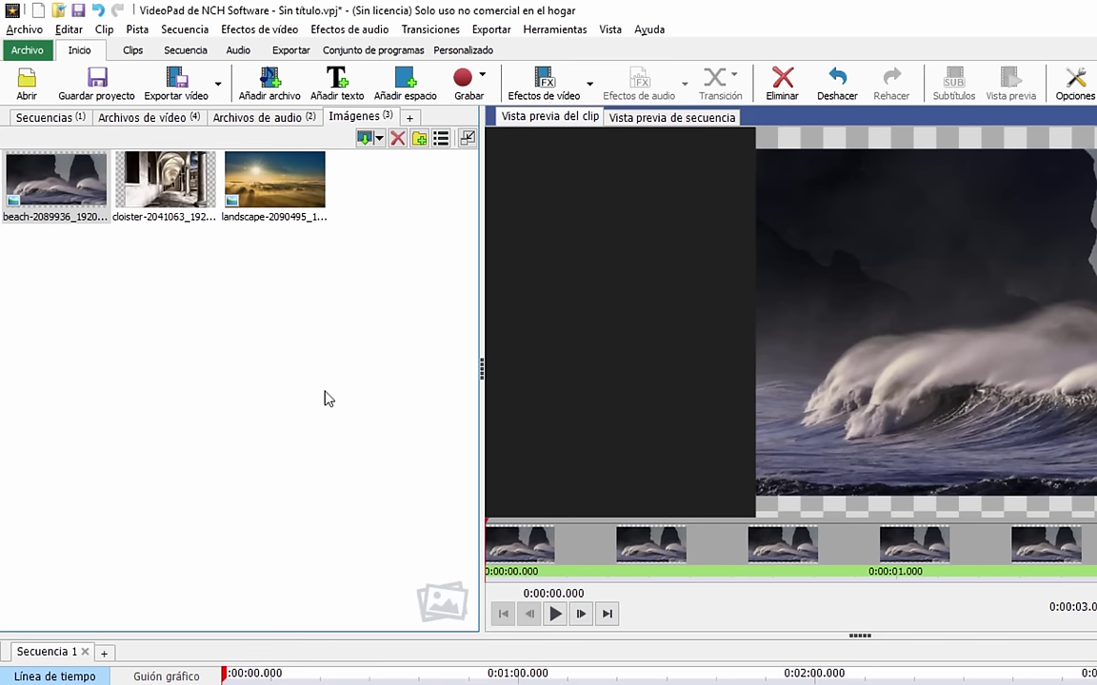
Play MVI_0838.MP4 from the video files in the clip preview and scrub its playhead back to about 1 second.
{"action": "left_click", "coordinate": [126, 116]}
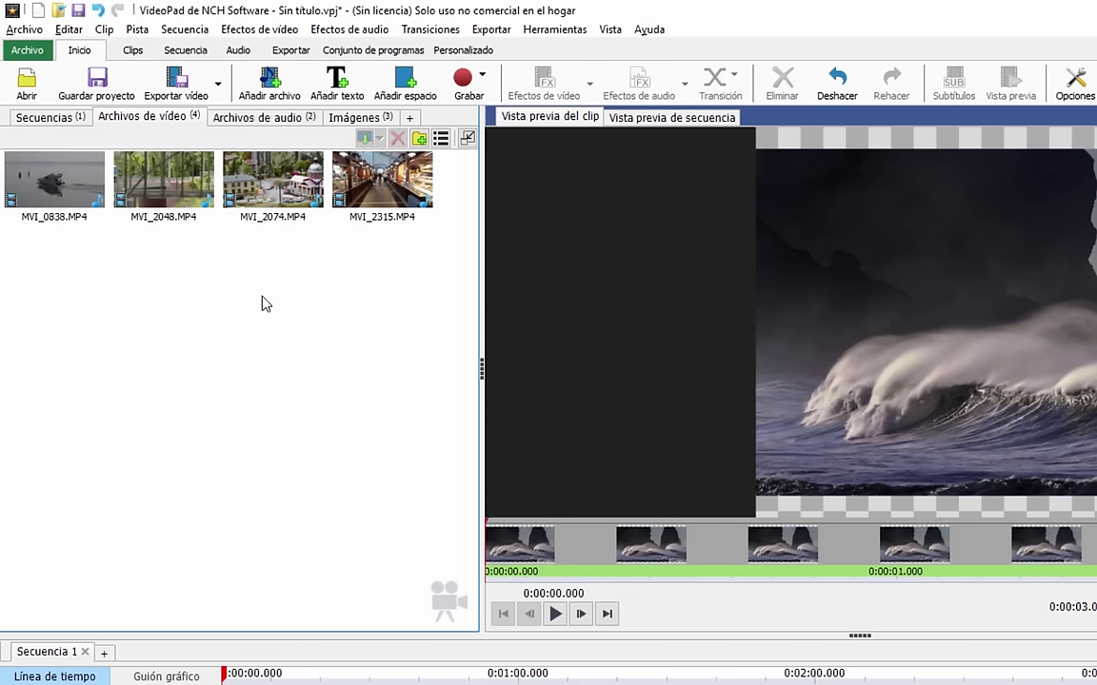
{"action": "left_click", "coordinate": [54, 190]}
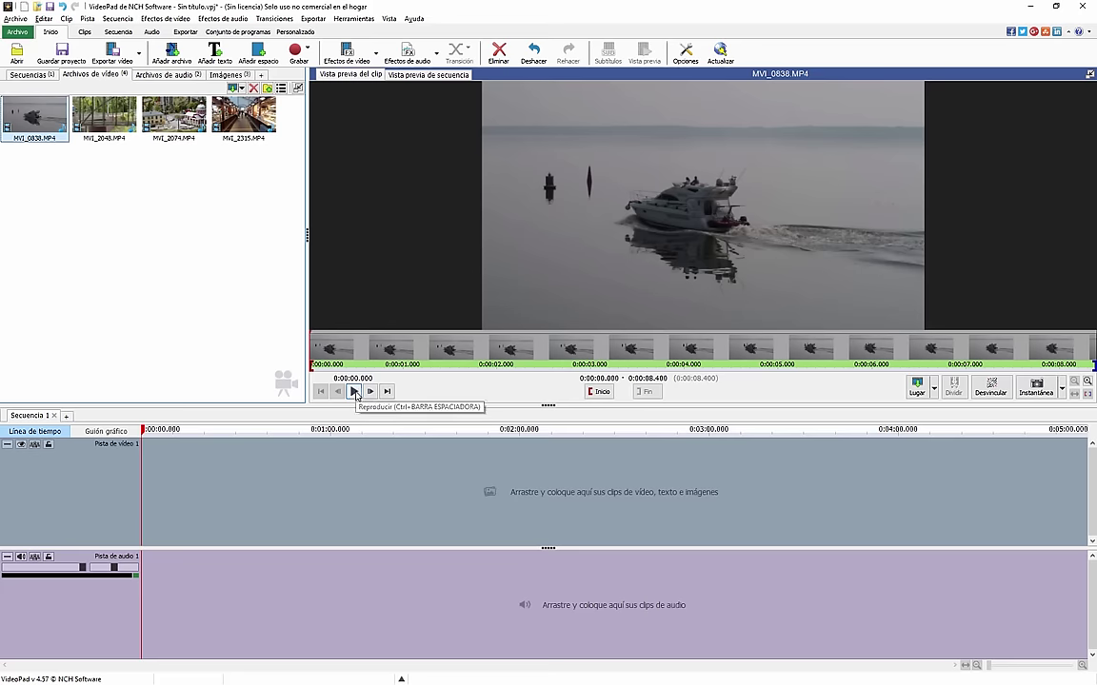
{"action": "left_click", "coordinate": [354, 392]}
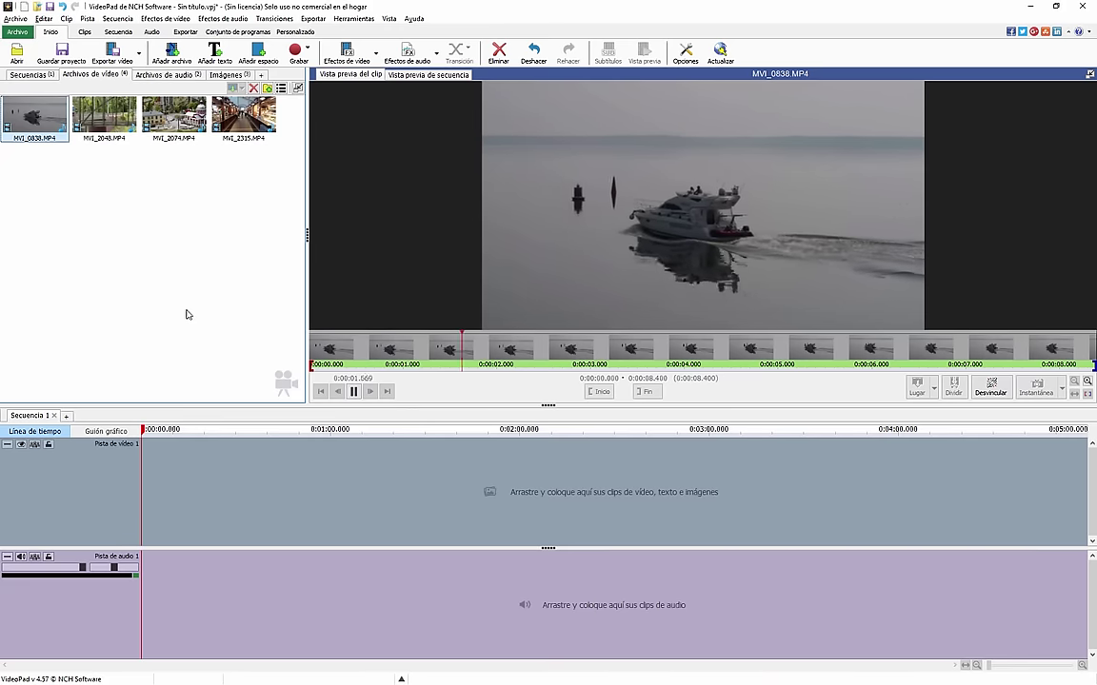
{"action": "left_click", "coordinate": [529, 368]}
{"action": "left_click_drag", "start_coordinate": [526, 346], "coordinate": [399, 351]}
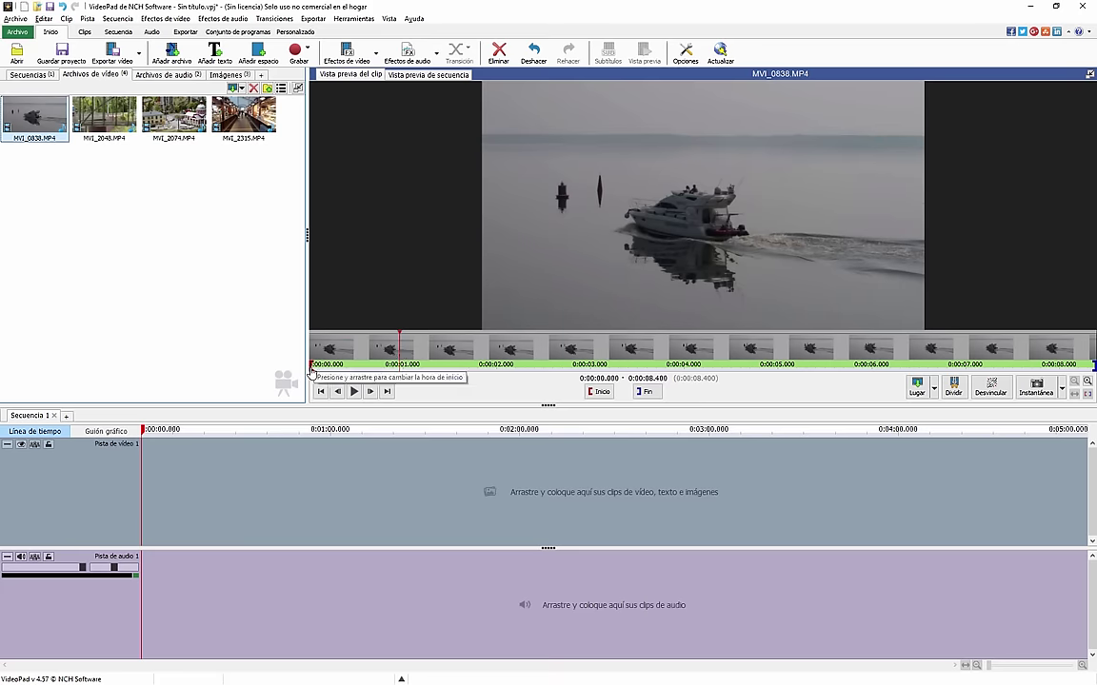
Trim MVI_0838.MP4 in the clip preview to start at 0.963 s and end at 3.313 s.
{"action": "mouse_move", "coordinate": [311, 371]}
{"action": "left_mouse_down"}
{"action": "mouse_move", "coordinate": [333, 371]}
{"action": "mouse_move", "coordinate": [305, 371]}
{"action": "left_mouse_up"}
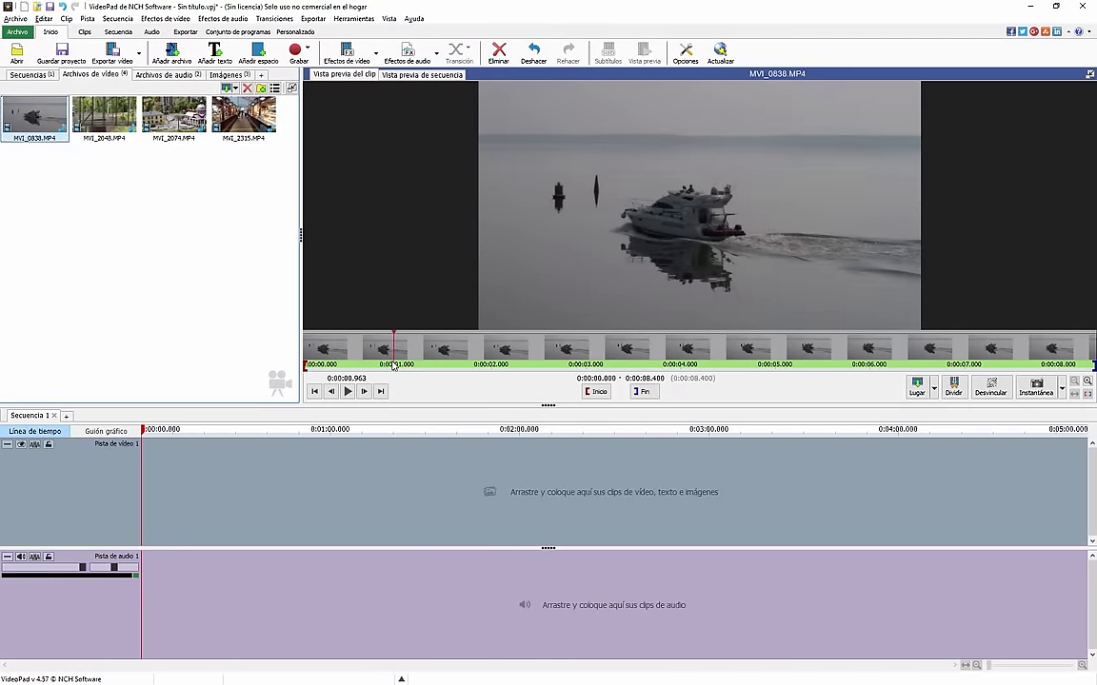
{"action": "left_click", "coordinate": [594, 393]}
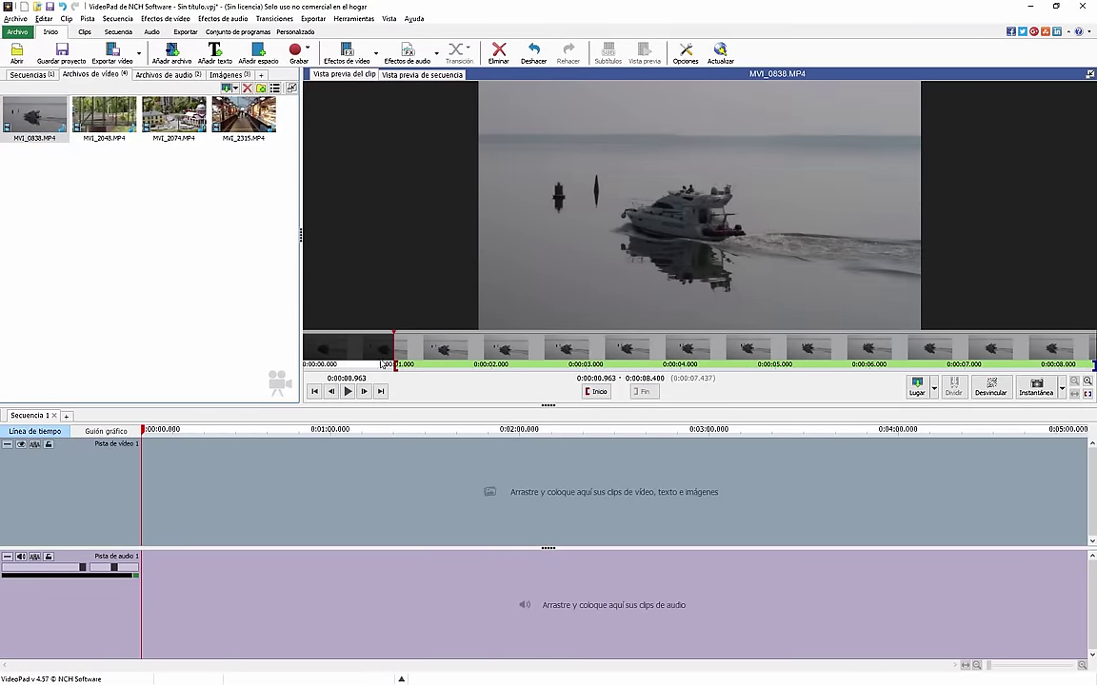
{"action": "left_click", "coordinate": [347, 391]}
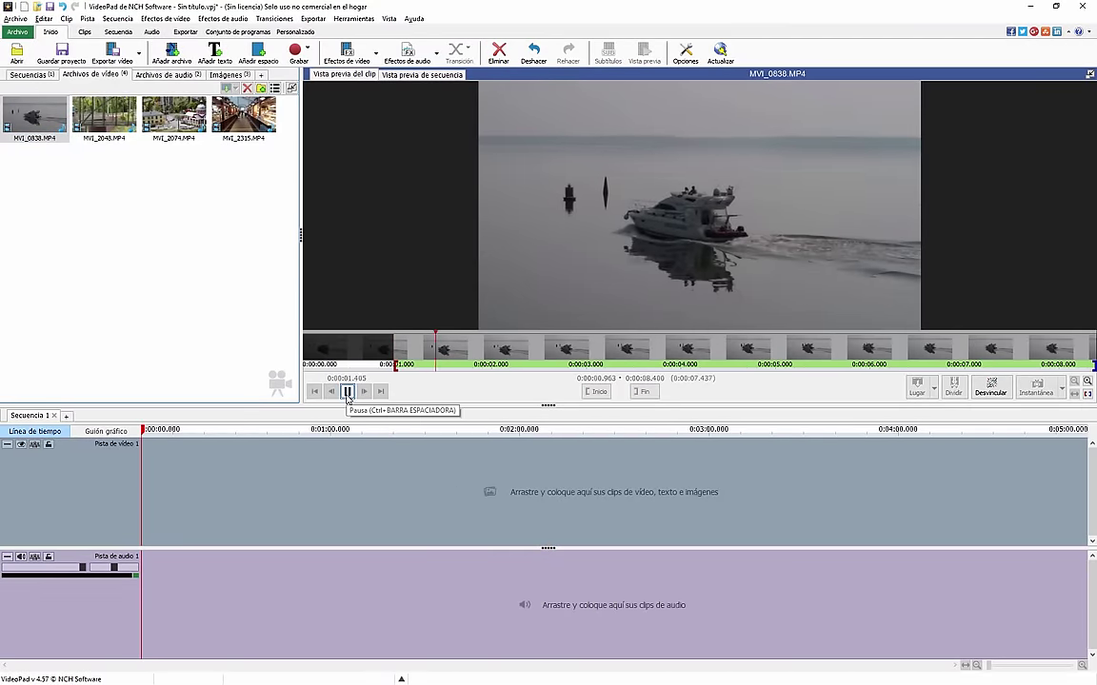
{"action": "left_click", "coordinate": [347, 391]}
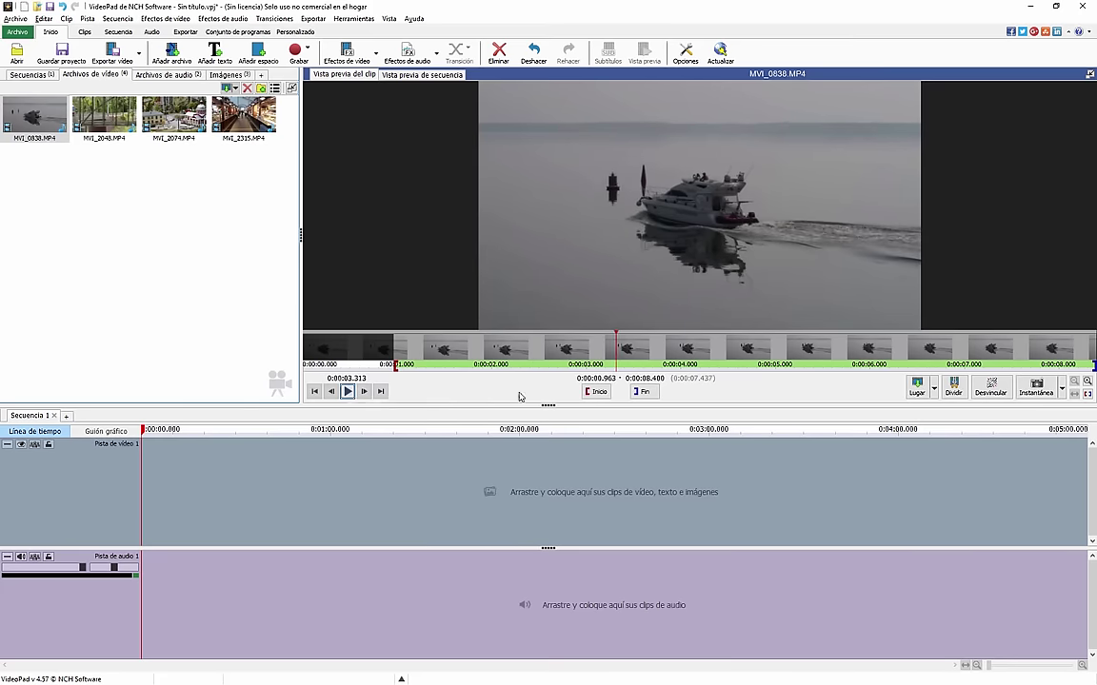
{"action": "left_click", "coordinate": [644, 392]}
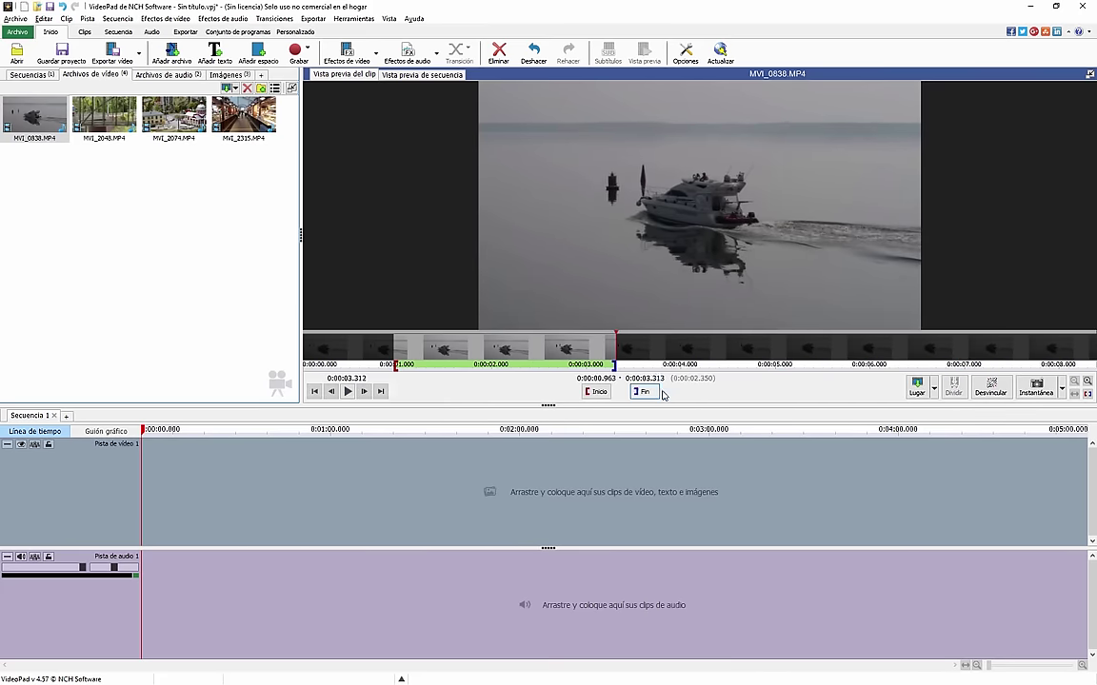
Place the trimmed MVI_0838.MP4 clip in the empty sequence and return the timeline cursor to the start.
{"action": "left_click", "coordinate": [934, 390]}
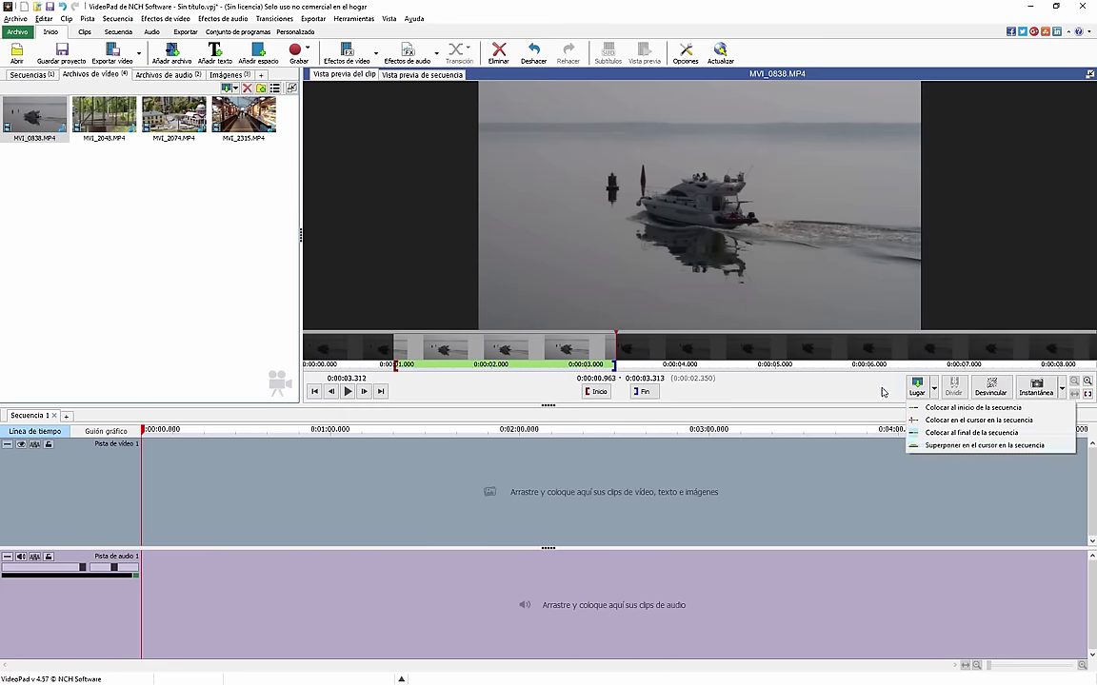
{"action": "left_click", "coordinate": [918, 391]}
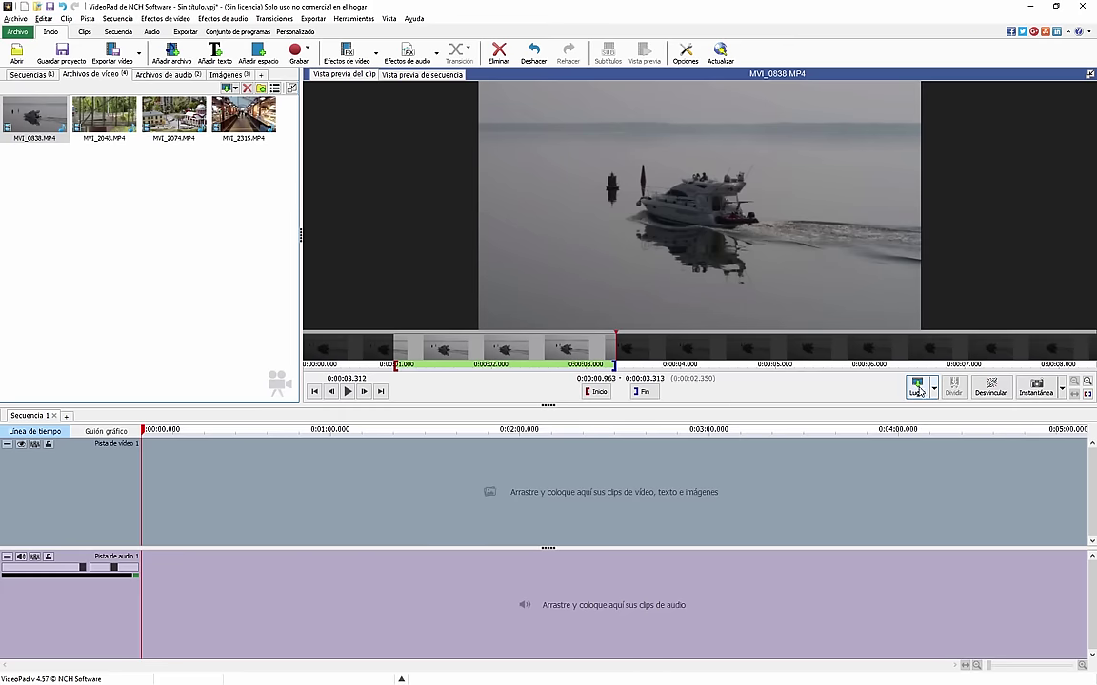
{"action": "left_click", "coordinate": [918, 391]}
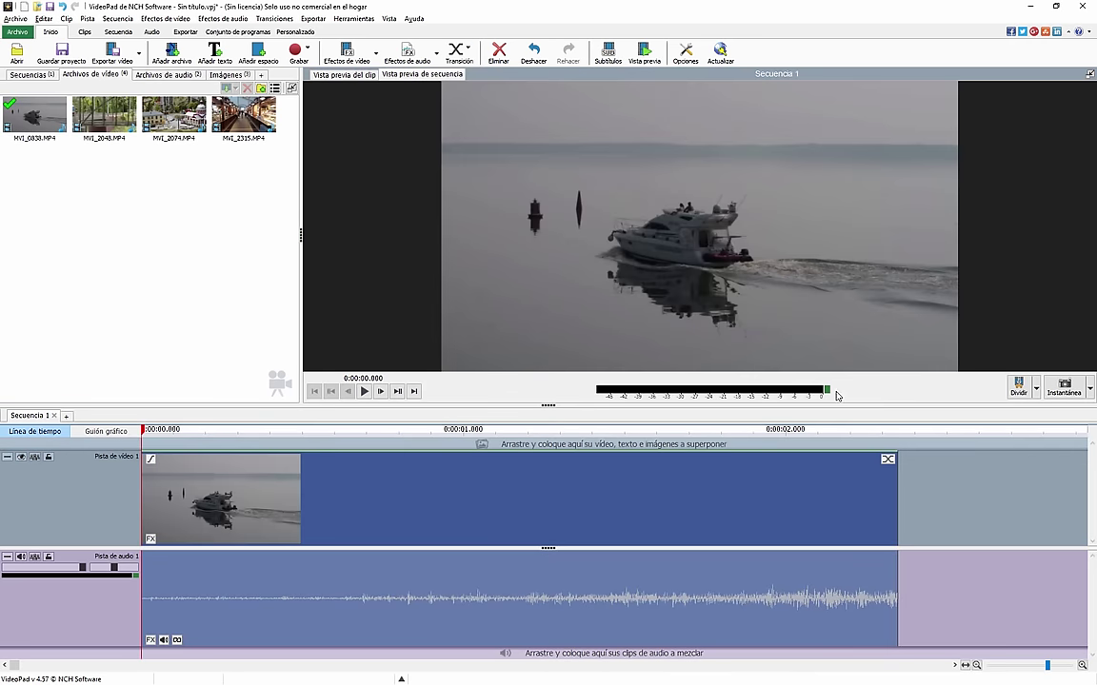
{"action": "left_click_drag", "start_coordinate": [235, 431], "coordinate": [130, 431]}
Trim MVI_2048.MP4 to start at 2.073 s and end at 4.568 s, and place it in the sequence after the boat clip.
{"action": "left_click", "coordinate": [104, 114]}
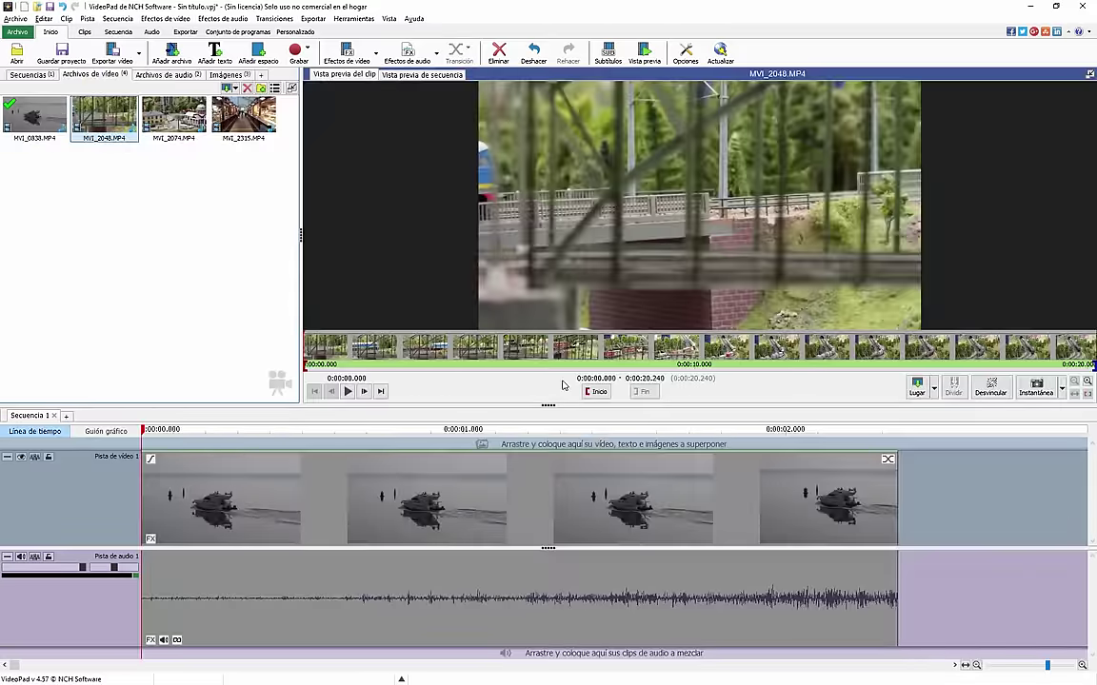
{"action": "left_click", "coordinate": [344, 392]}
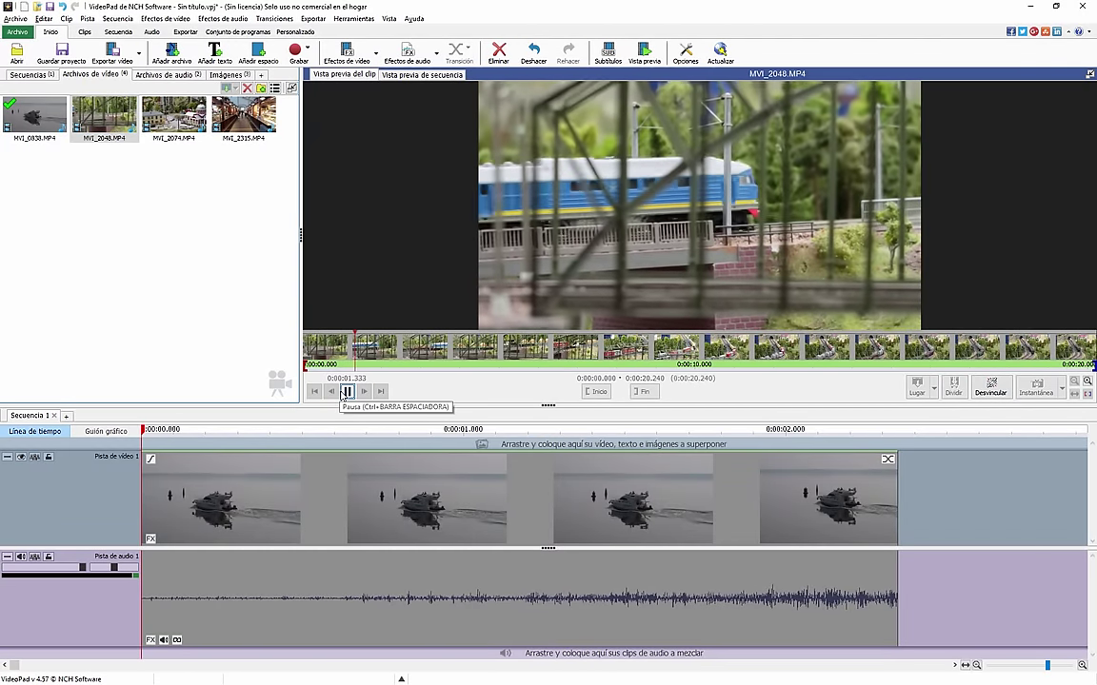
{"action": "left_click", "coordinate": [345, 391]}
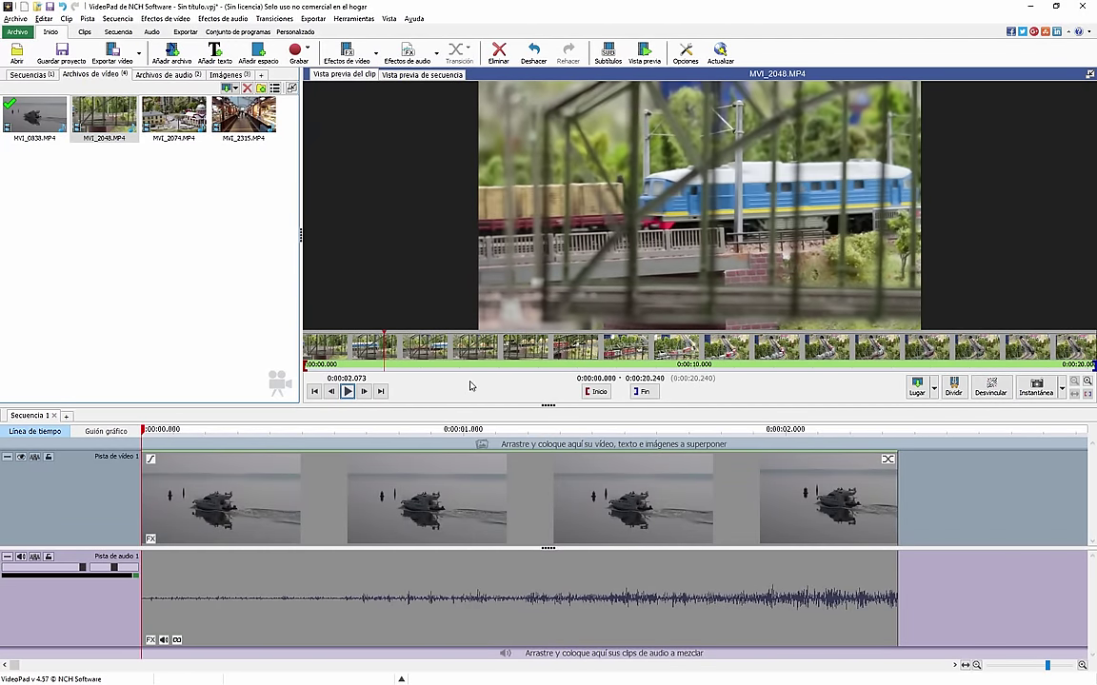
{"action": "key", "text": "i"}
{"action": "left_click", "coordinate": [348, 391]}
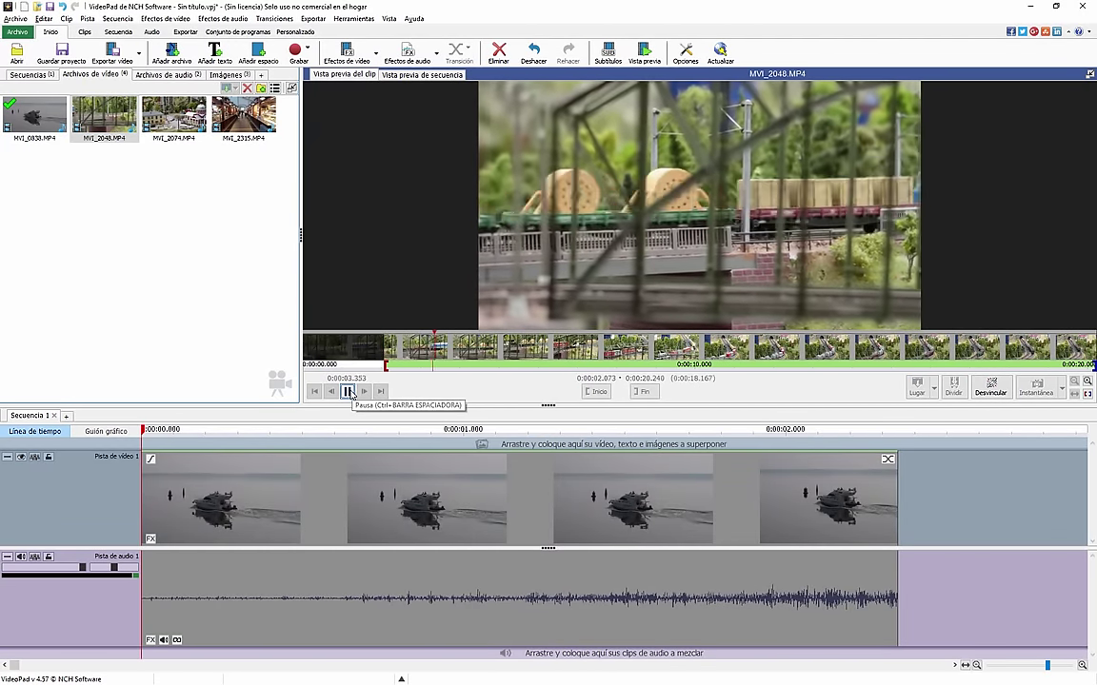
{"action": "left_click", "coordinate": [348, 391]}
{"action": "key", "text": "o"}
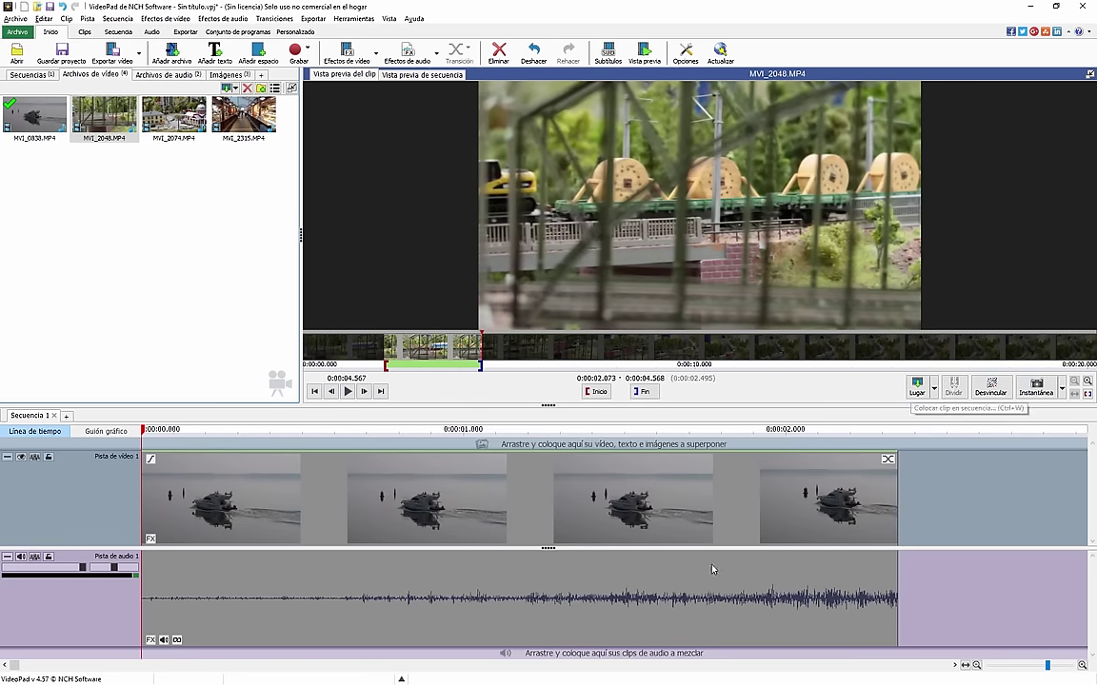
{"action": "left_click", "coordinate": [917, 386]}
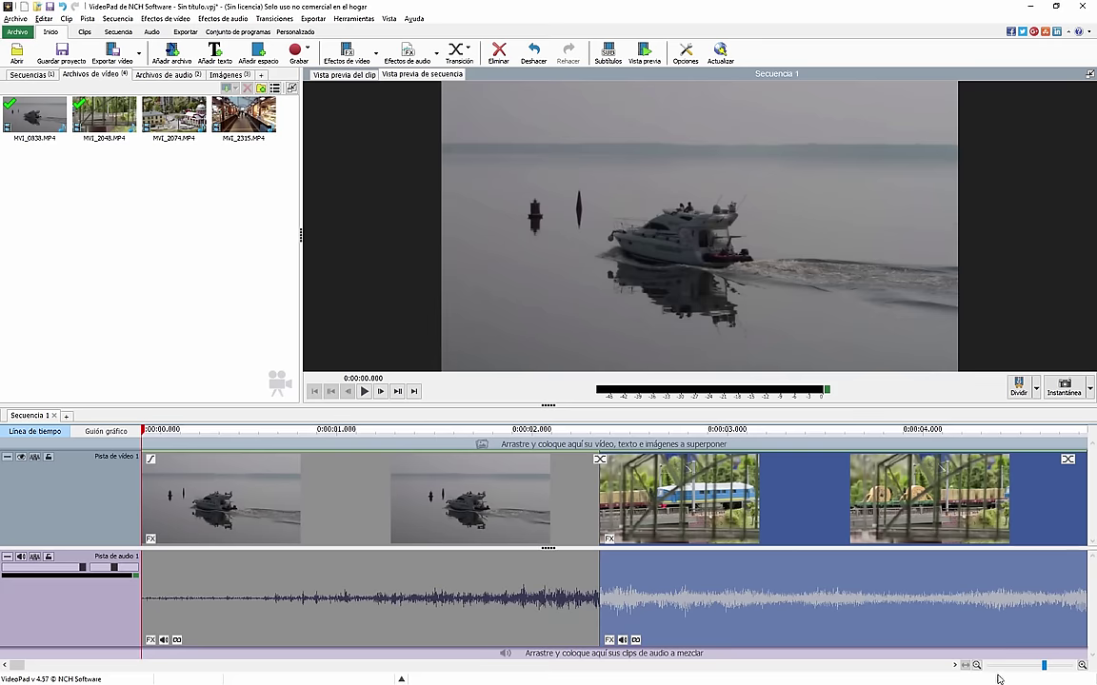
Undo the last edit, and examine the two placed clips along the timeline at several zoom levels.
{"action": "left_click_drag", "start_coordinate": [1053, 670], "coordinate": [1024, 666]}
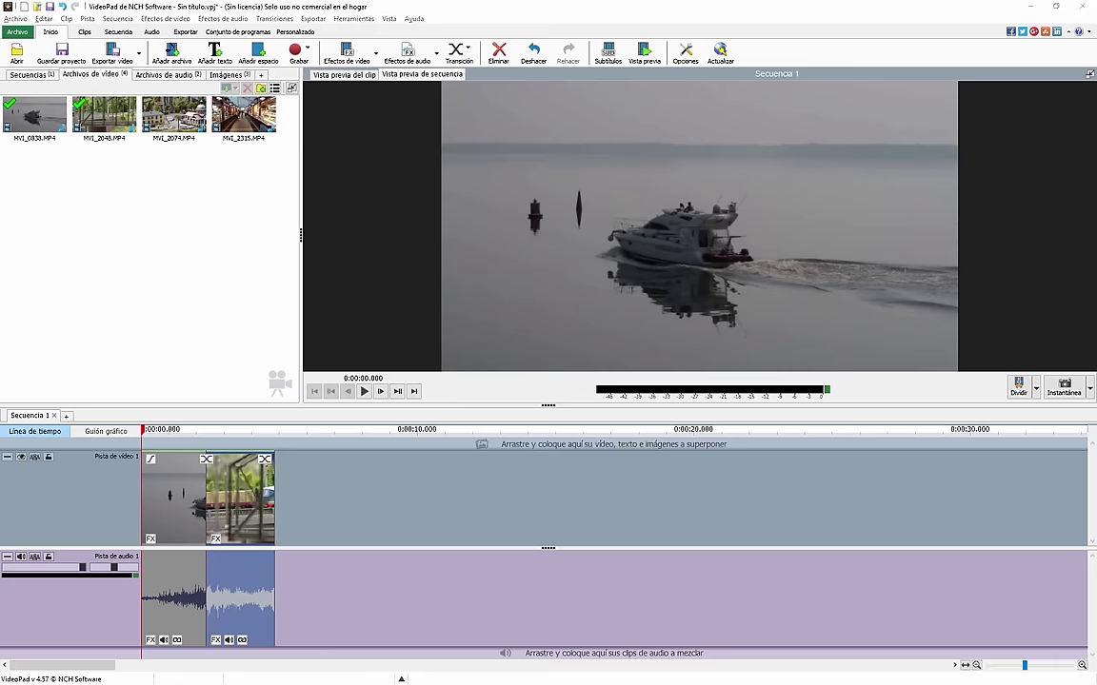
{"action": "key", "text": "ctrl+z"}
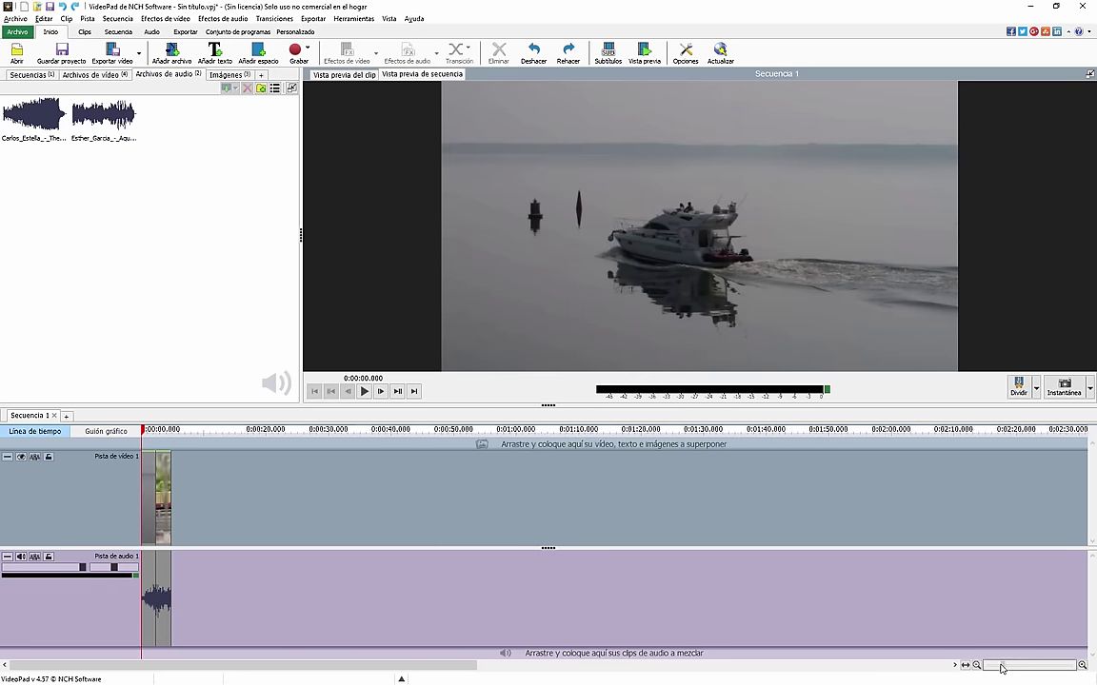
{"action": "left_click_drag", "start_coordinate": [1005, 669], "coordinate": [1028, 669]}
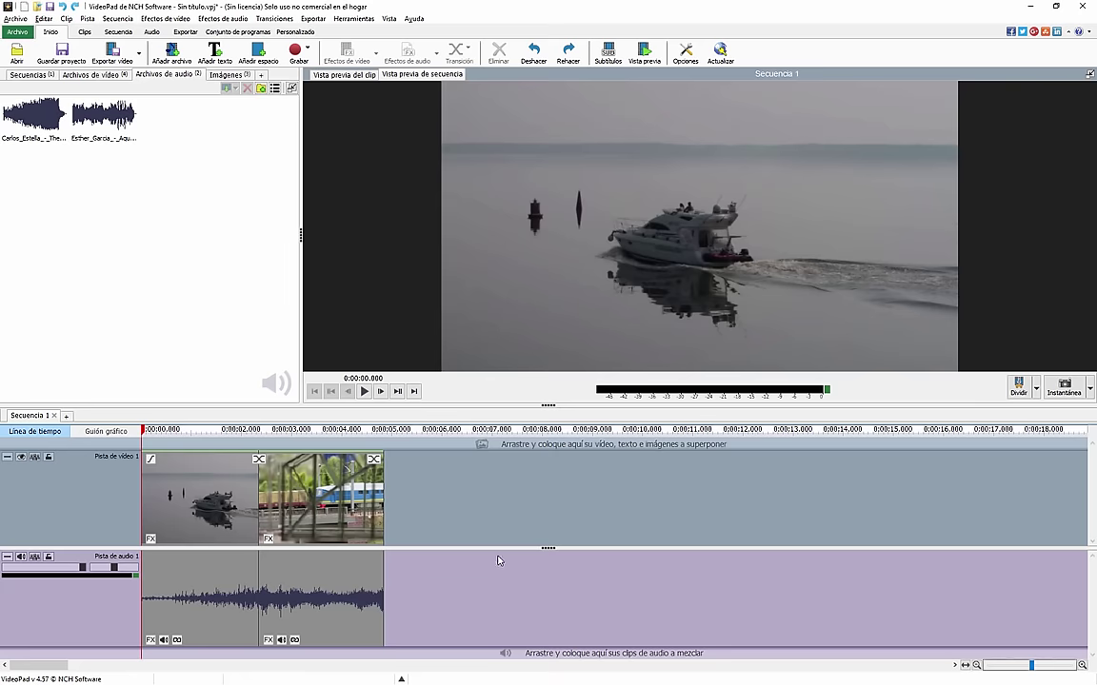
{"action": "scroll", "coordinate": [490, 544], "scroll_direction": "right", "scroll_amount": 5}
{"action": "scroll", "coordinate": [489, 545], "scroll_direction": "left", "scroll_amount": 3}
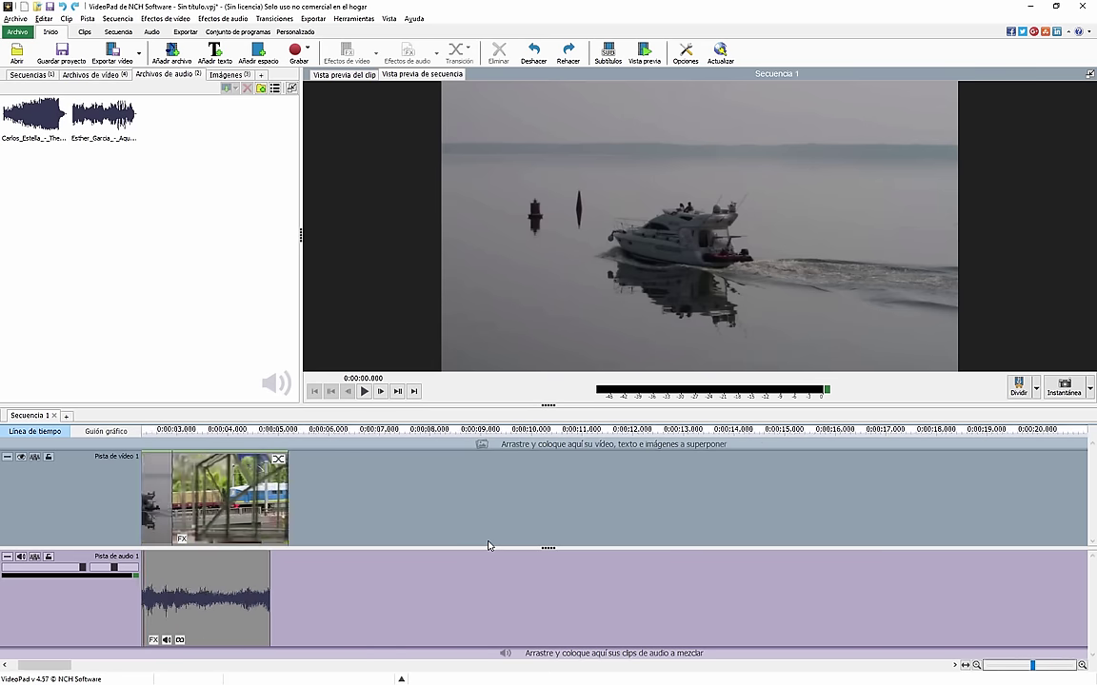
{"action": "scroll", "coordinate": [488, 545], "scroll_direction": "down", "scroll_amount": 6}
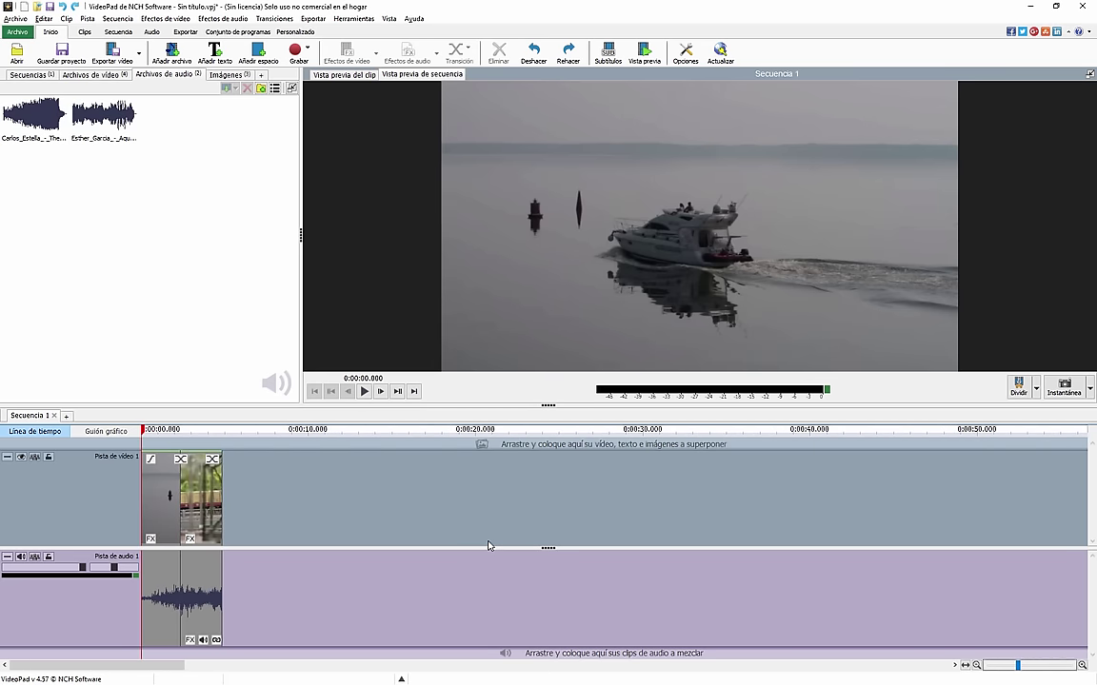
{"action": "scroll", "coordinate": [488, 546], "scroll_direction": "right", "scroll_amount": 5}
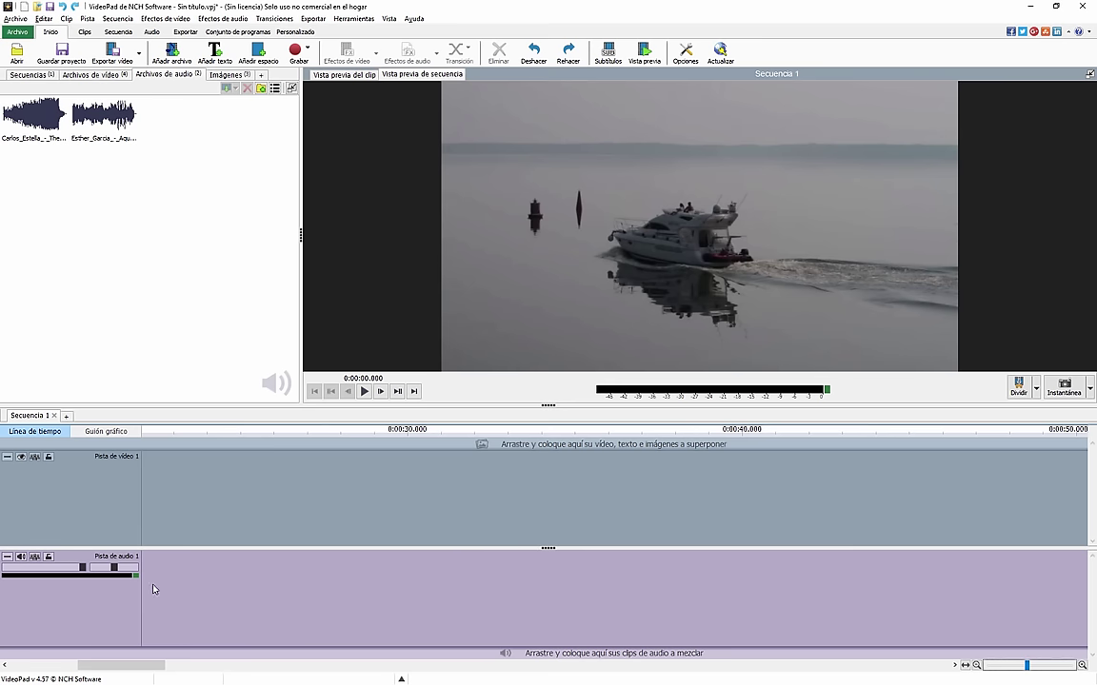
{"action": "scroll", "coordinate": [153, 590], "scroll_direction": "left", "scroll_amount": 5}
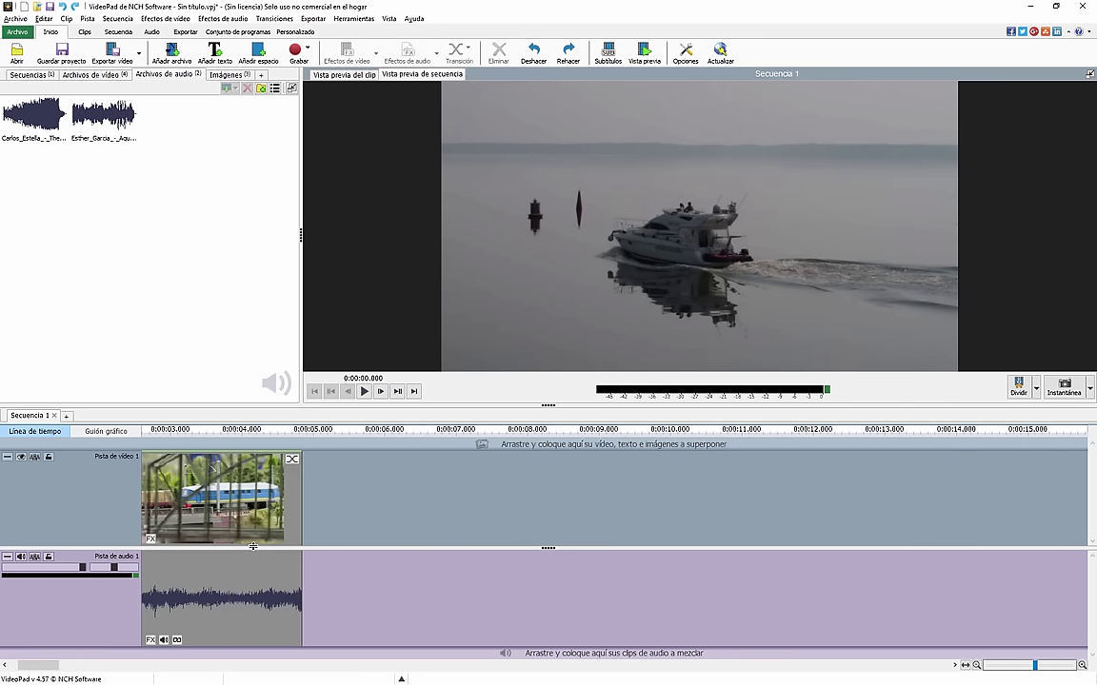
{"action": "scroll", "coordinate": [252, 545], "scroll_direction": "left", "scroll_amount": 2}
{"action": "scroll", "coordinate": [306, 536], "scroll_direction": "up", "scroll_amount": 1}
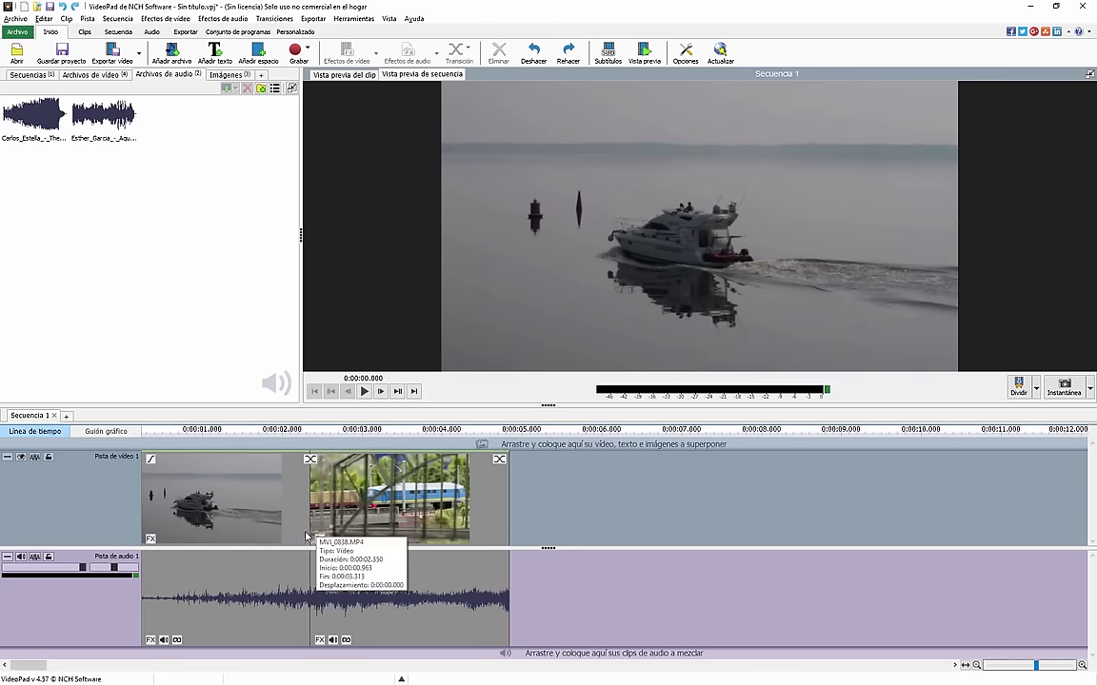
Trim the end of MVI_2074.MP4 to 3.144 s and place the clip in the sequence after the train clip.
{"action": "left_click", "coordinate": [91, 74]}
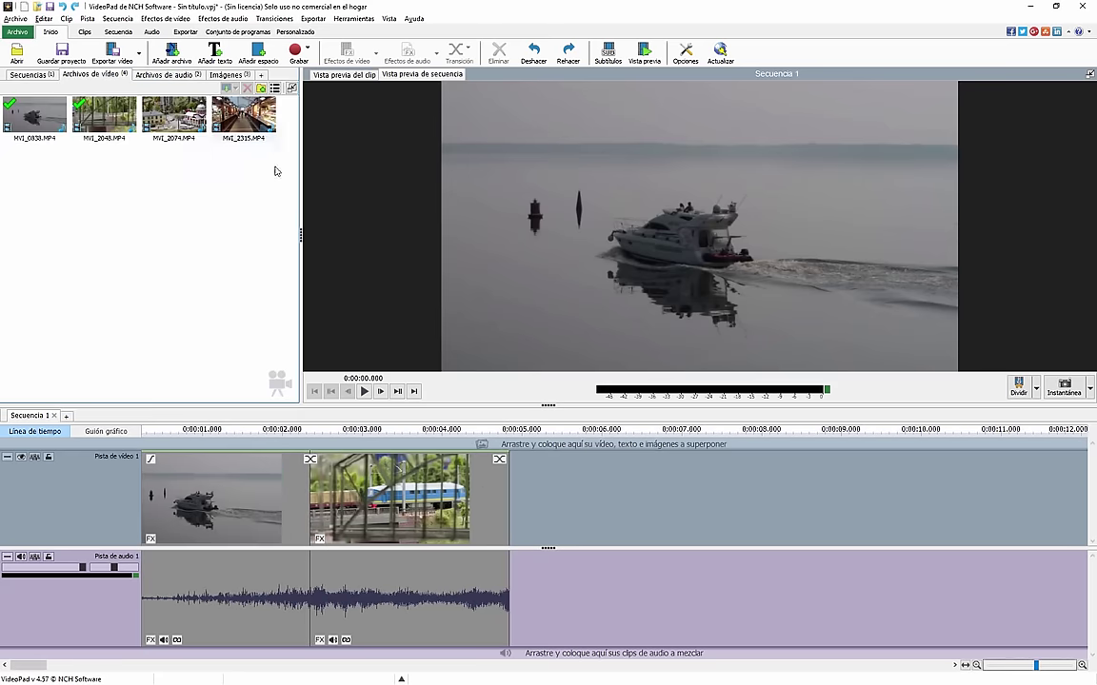
{"action": "left_click", "coordinate": [167, 134]}
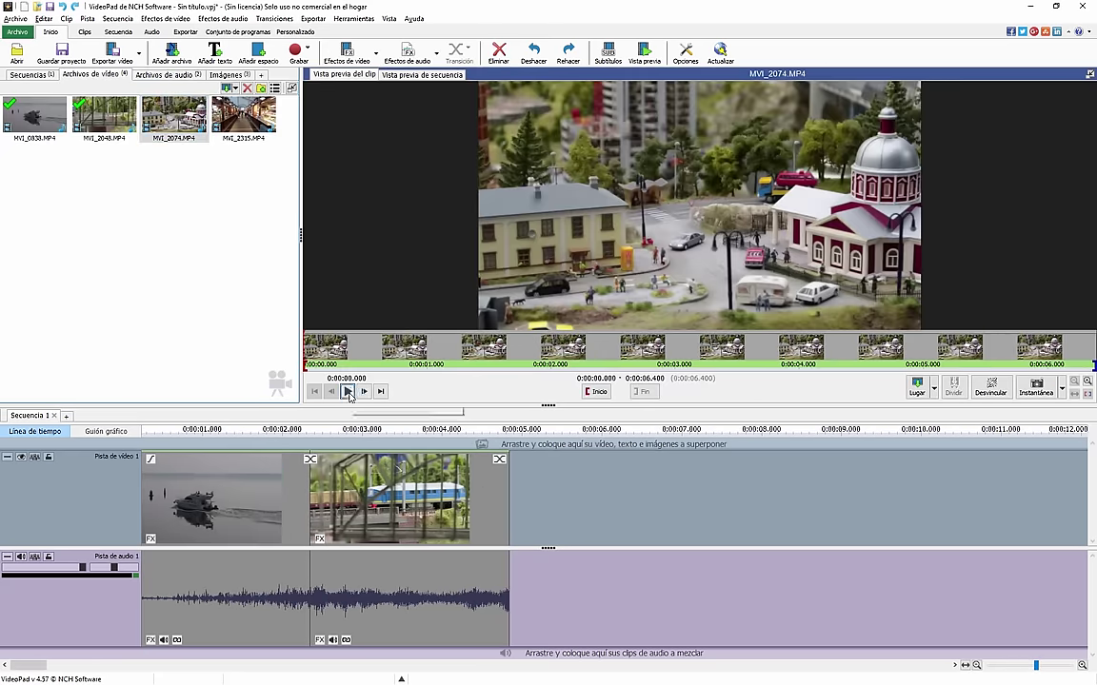
{"action": "left_click", "coordinate": [348, 391]}
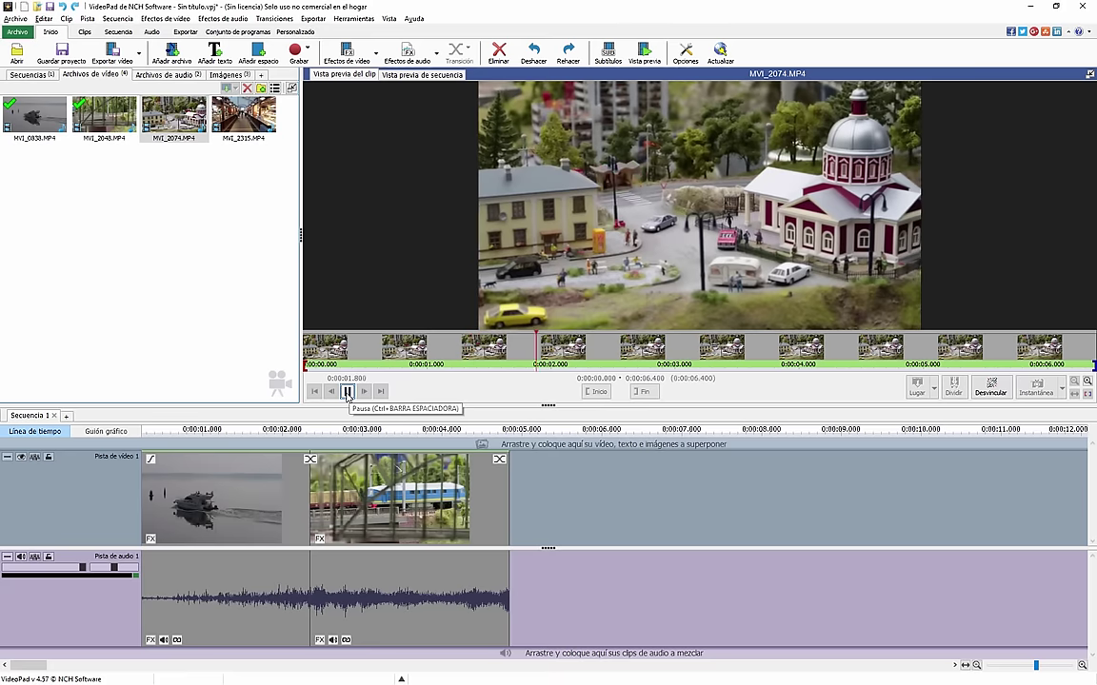
{"action": "left_click", "coordinate": [349, 391]}
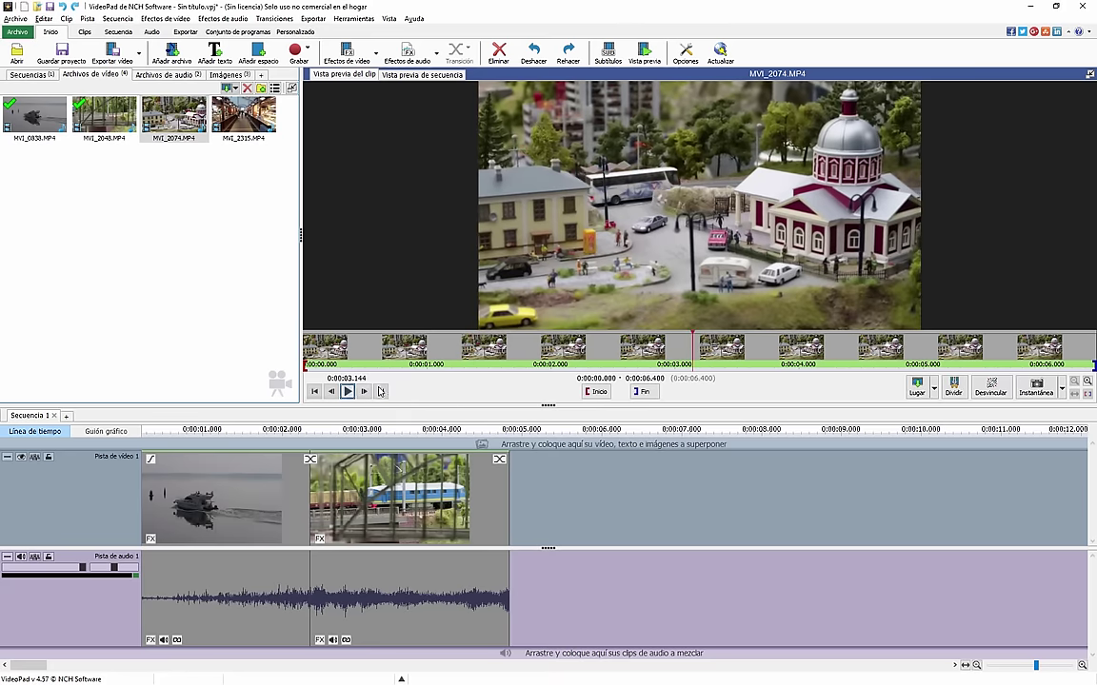
{"action": "left_click", "coordinate": [645, 392]}
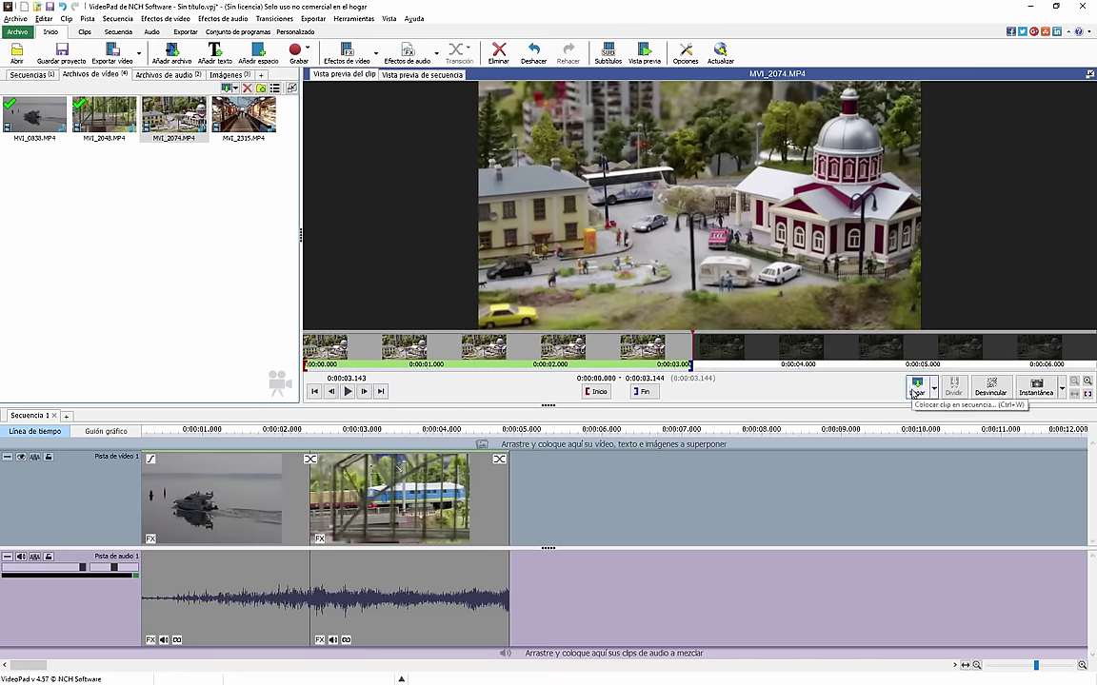
{"action": "left_click", "coordinate": [915, 391]}
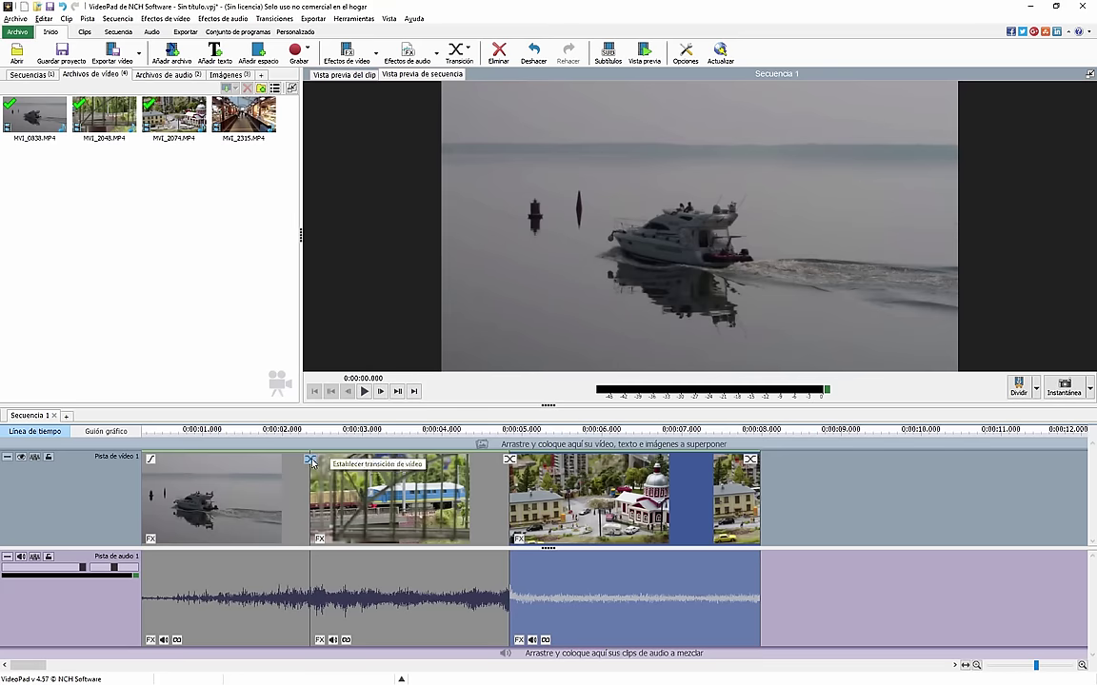
Play the sequence twice across the cut between the boat and train clips to review the change of shot.
{"action": "left_click", "coordinate": [331, 430]}
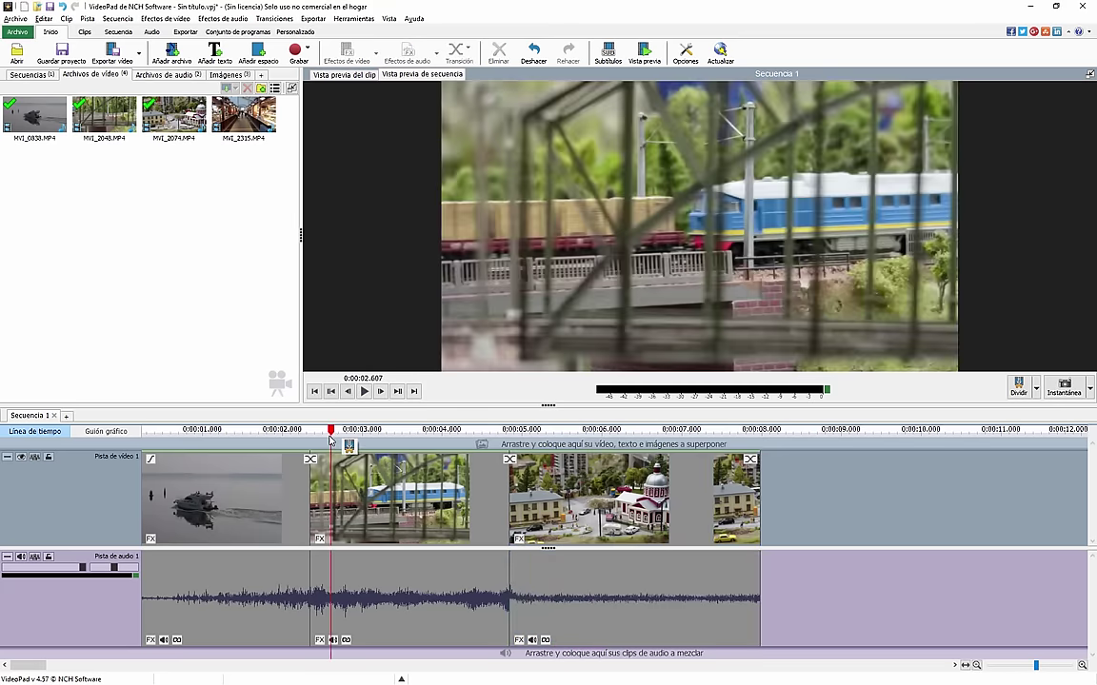
{"action": "left_click_drag", "start_coordinate": [330, 429], "coordinate": [290, 436]}
{"action": "key", "text": "space"}
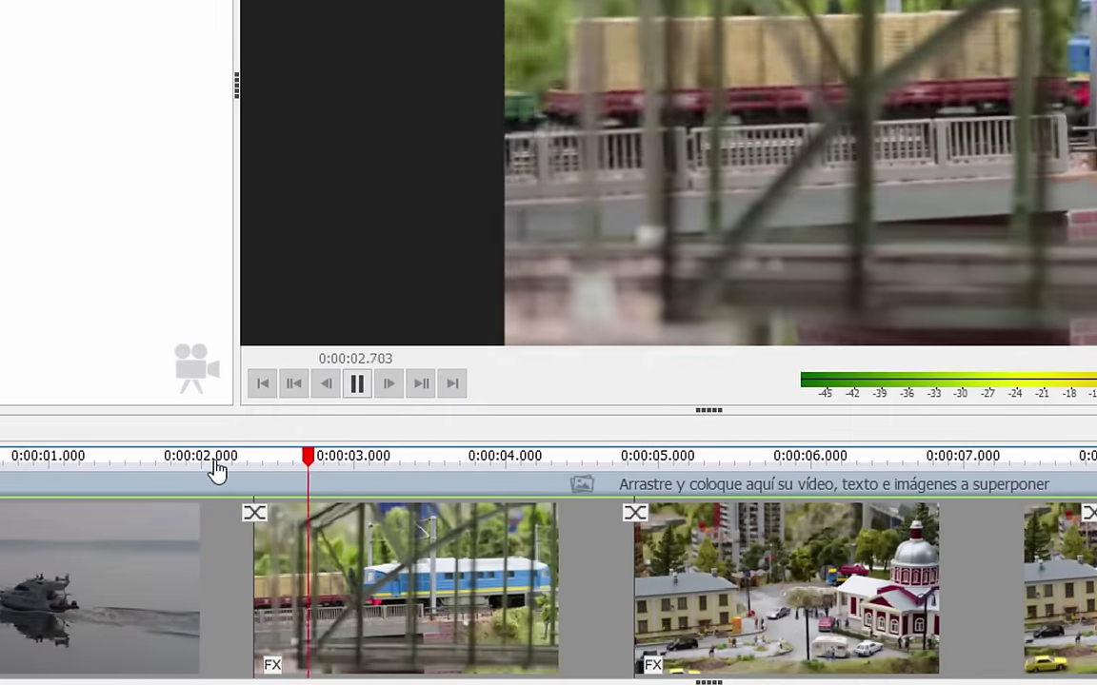
{"action": "key", "text": "space"}
{"action": "left_click_drag", "start_coordinate": [352, 462], "coordinate": [205, 466]}
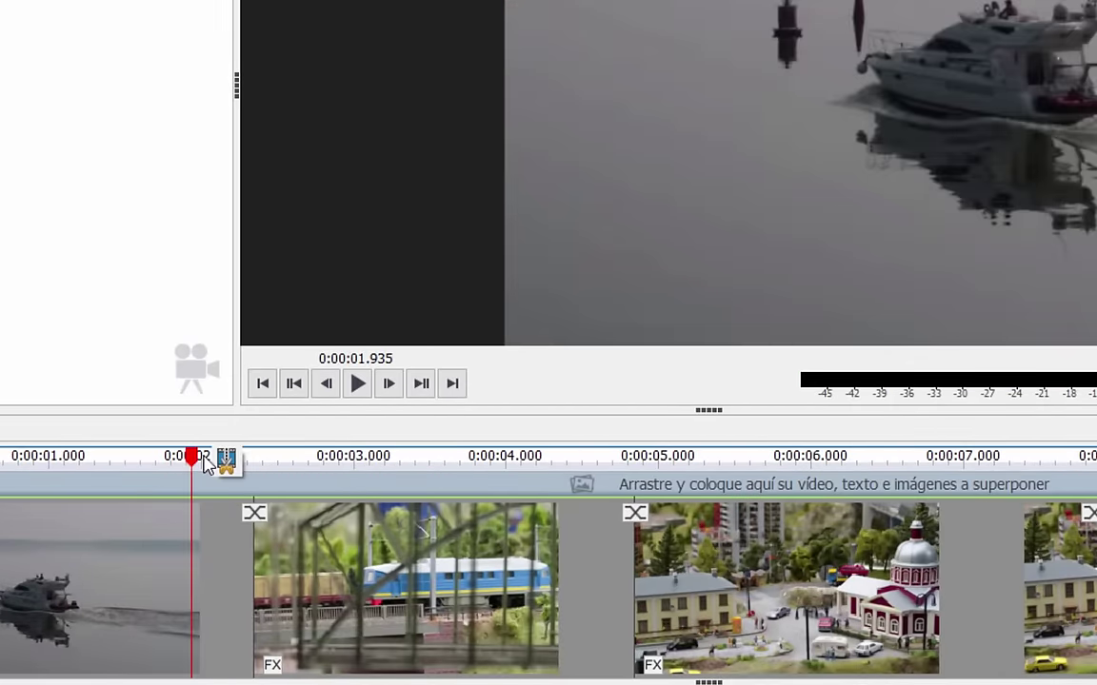
{"action": "left_click", "coordinate": [357, 383]}
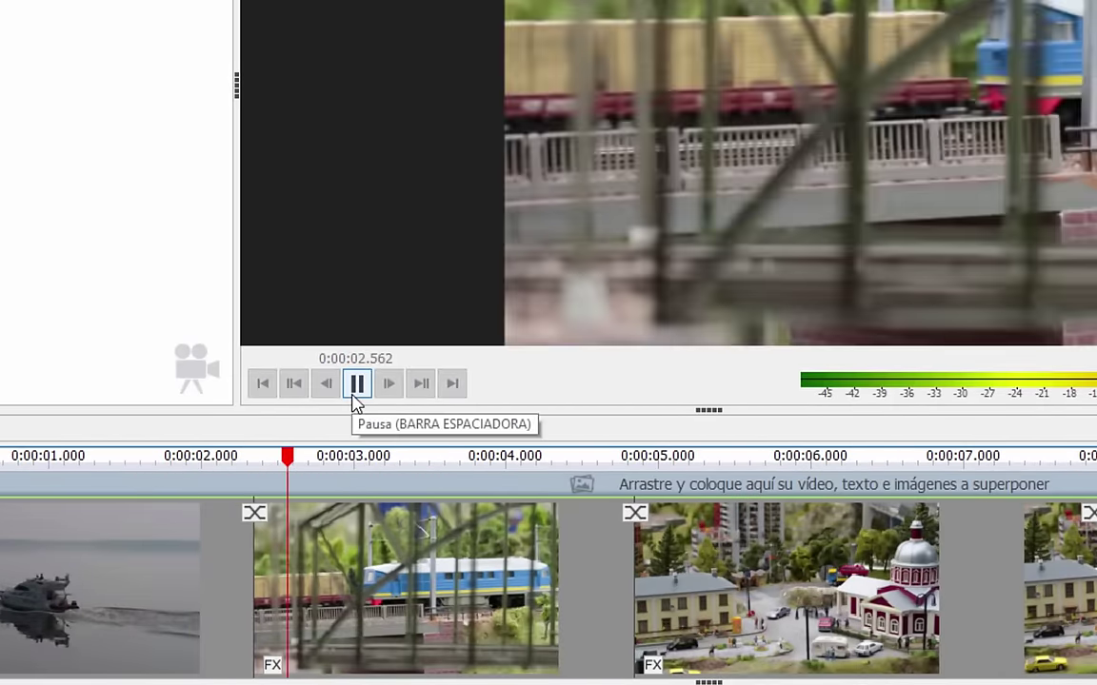
{"action": "key", "text": "space"}
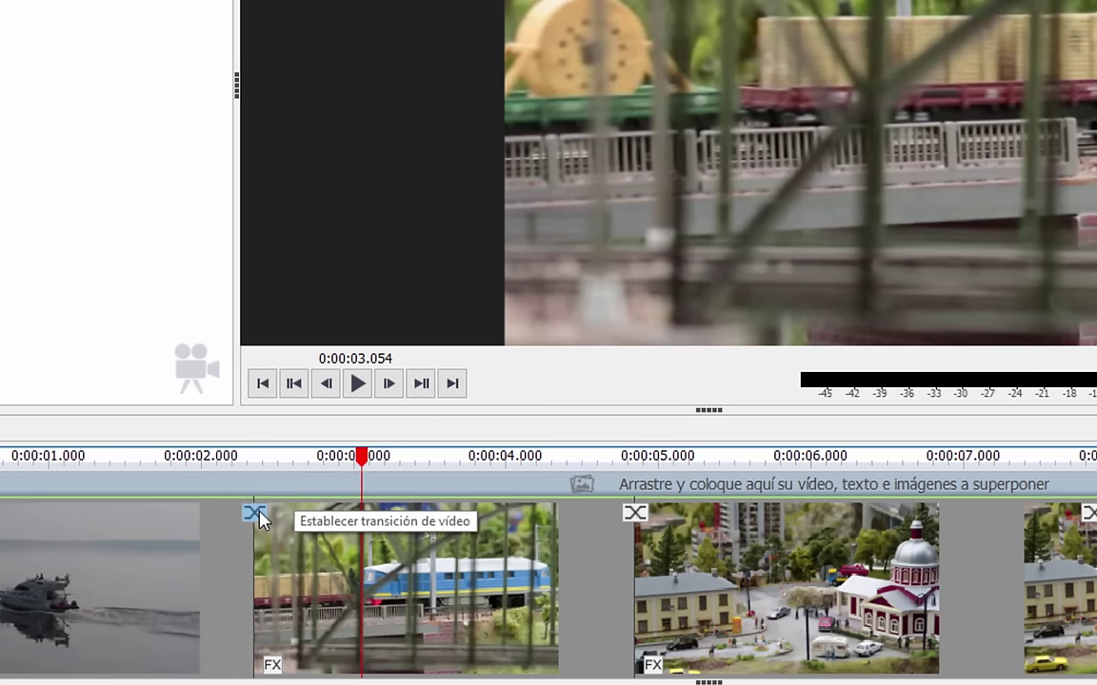
Add a Fundido cruzado transition between the boat and train clips, freezing the clip positions, and play across it to check it.
{"action": "left_click", "coordinate": [255, 514]}
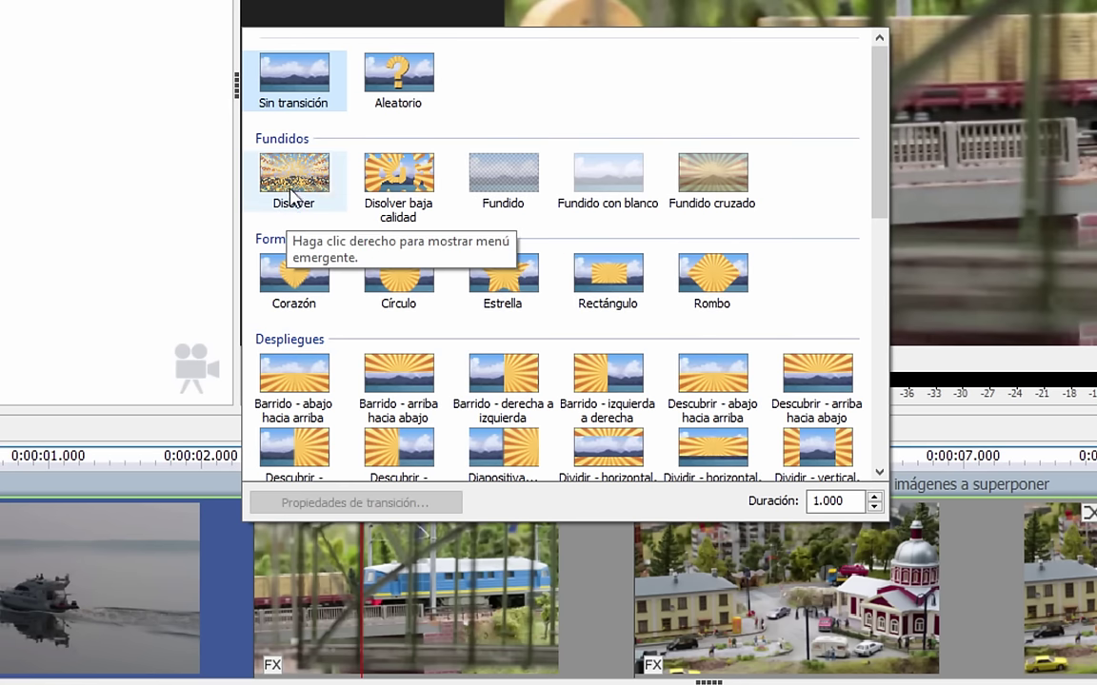
{"action": "left_click", "coordinate": [702, 182]}
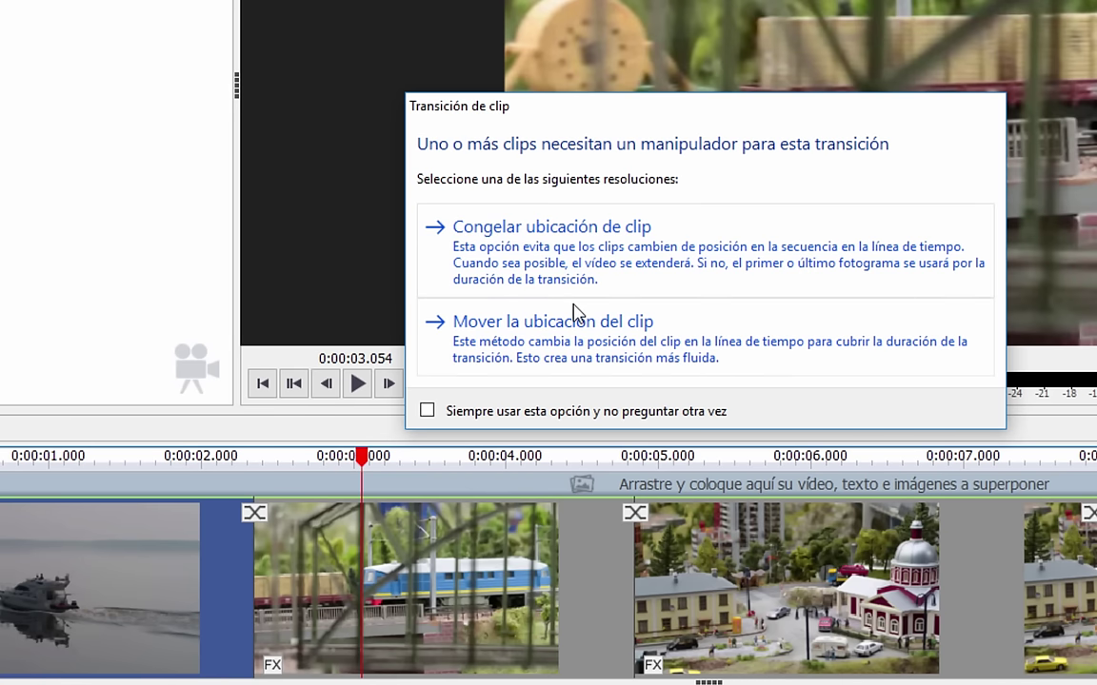
{"action": "left_click", "coordinate": [575, 250]}
{"action": "left_click_drag", "start_coordinate": [362, 461], "coordinate": [111, 470]}
{"action": "key", "text": "space"}
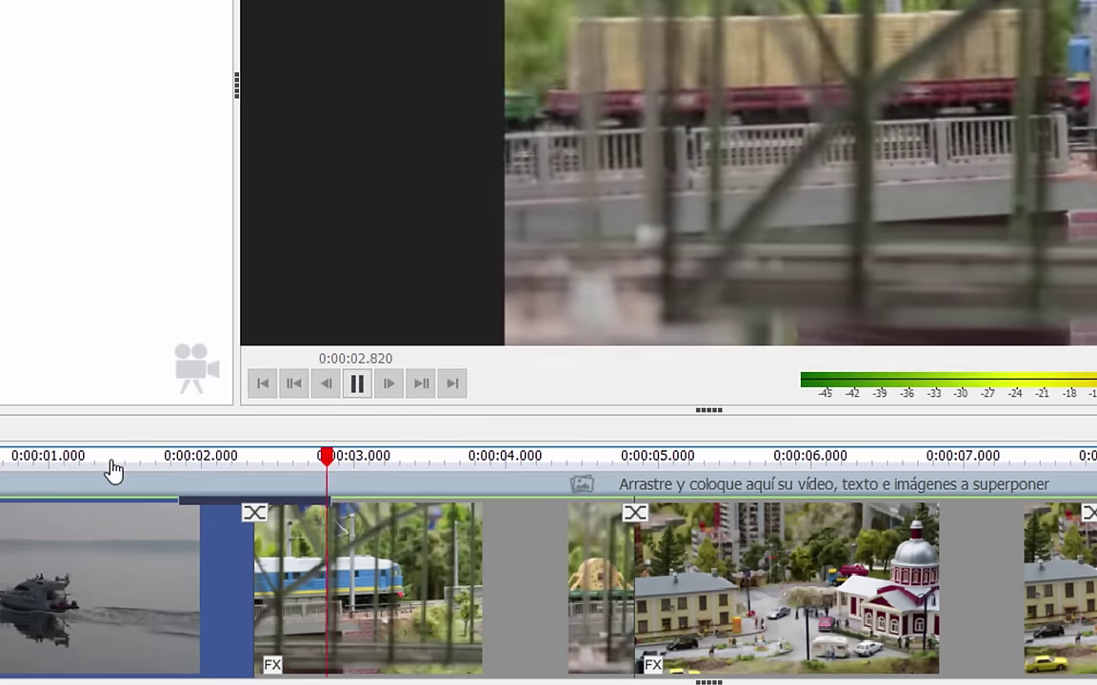
{"action": "key", "text": "space"}
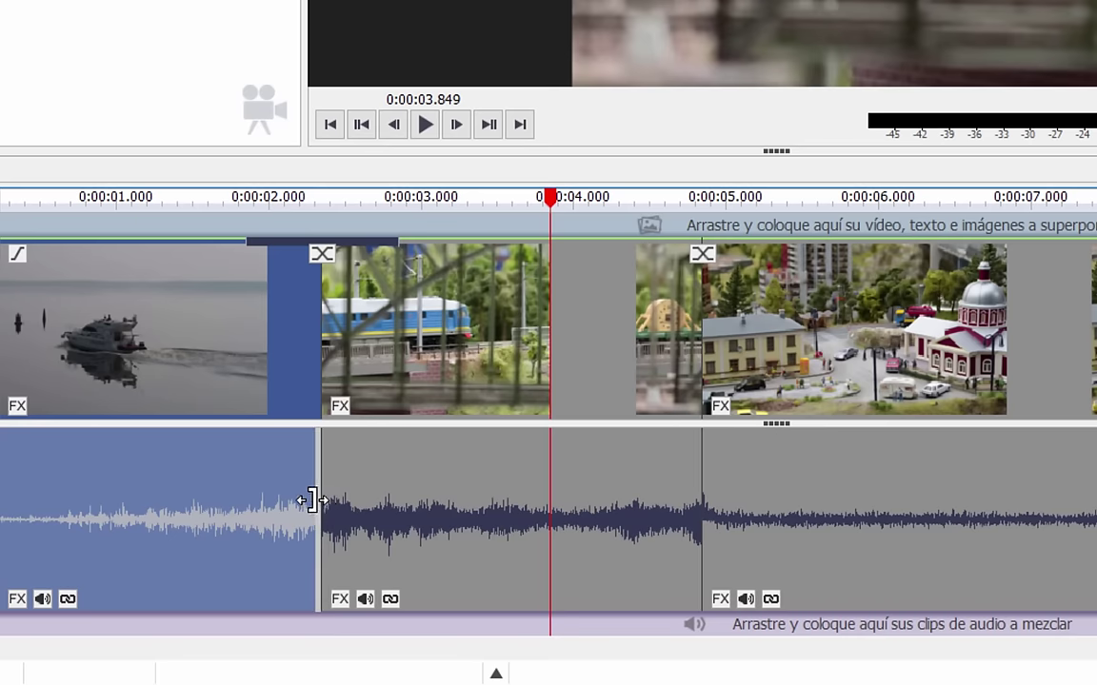
{"action": "mouse_move", "coordinate": [345, 507]}
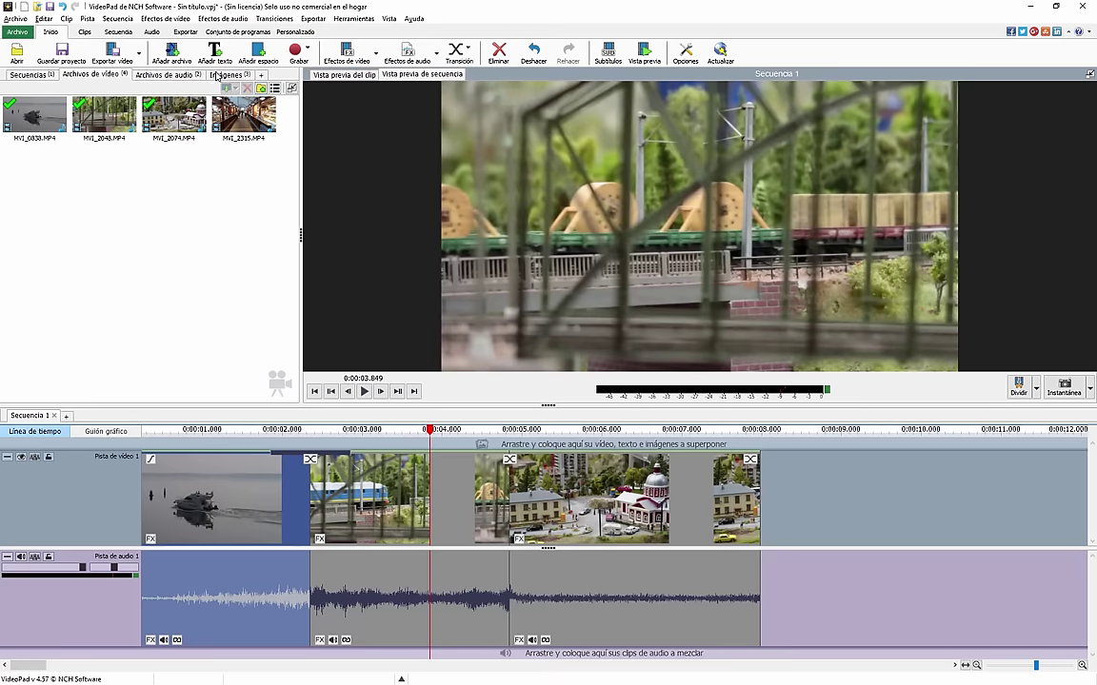
Show the imported images, preview the landscape image, and set the playhead exactly at the cut between the train and town clips.
{"action": "left_click", "coordinate": [228, 75]}
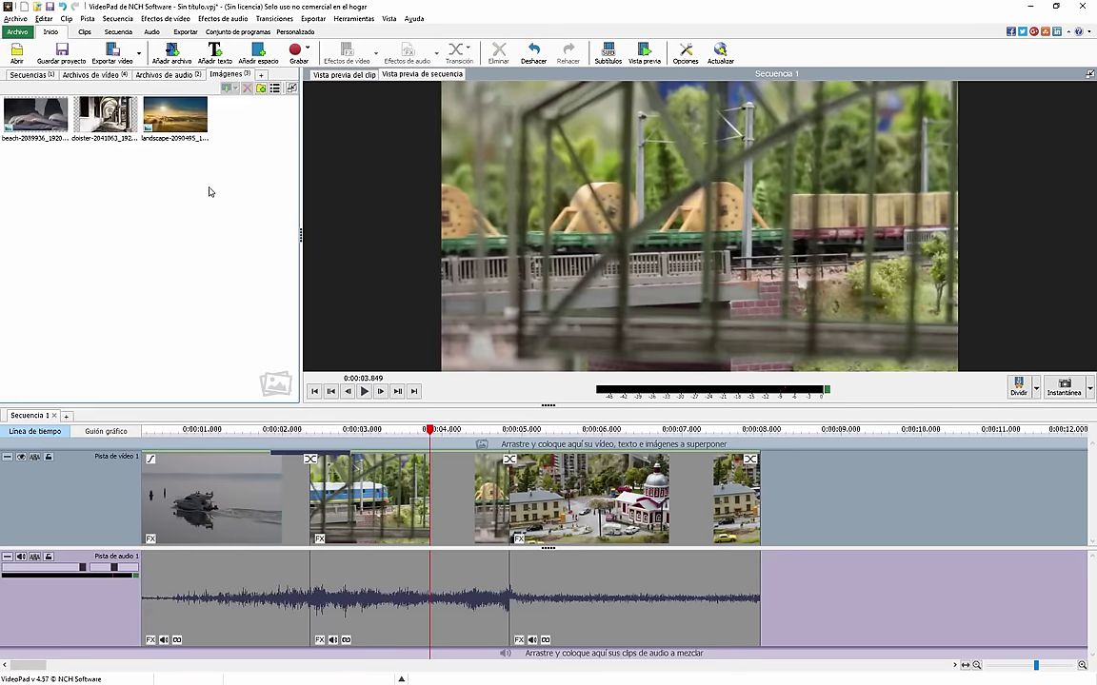
{"action": "left_click_drag", "start_coordinate": [431, 431], "coordinate": [513, 431]}
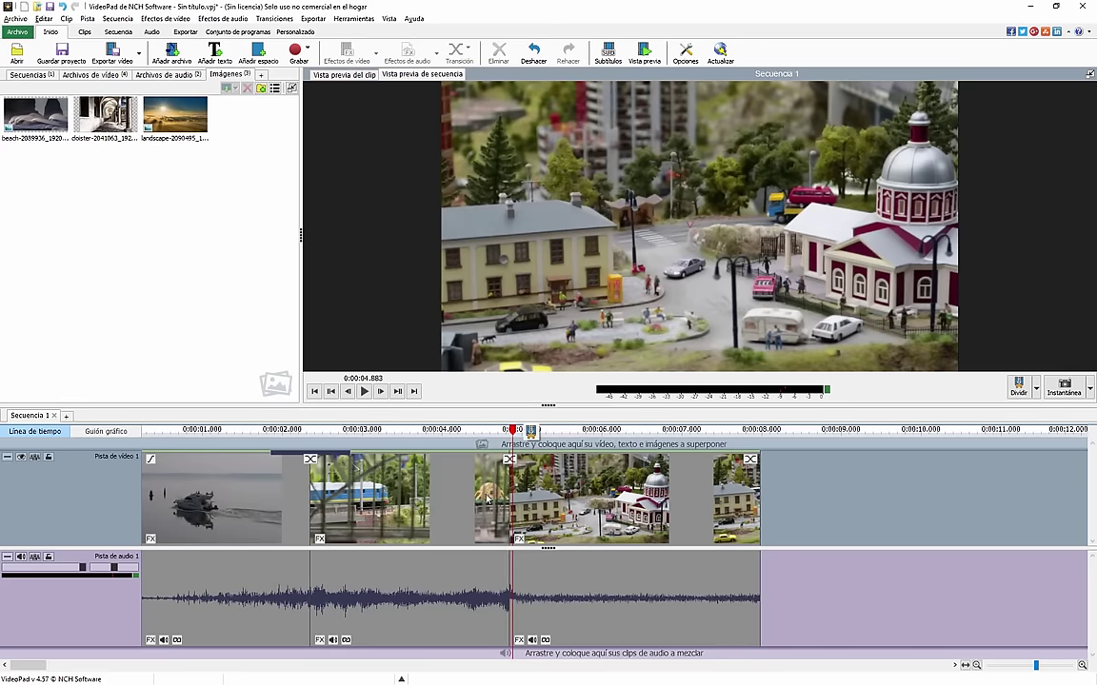
{"action": "left_click", "coordinate": [519, 490]}
{"action": "left_click", "coordinate": [474, 487]}
{"action": "left_click", "coordinate": [165, 122]}
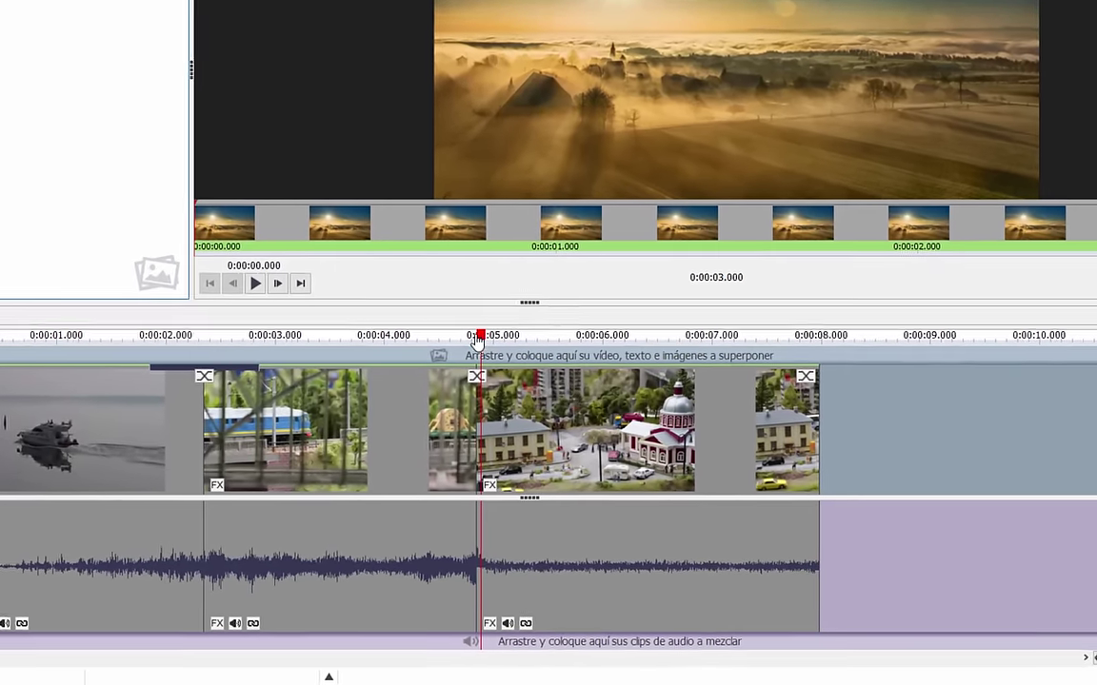
{"action": "left_click_drag", "start_coordinate": [495, 397], "coordinate": [476, 394]}
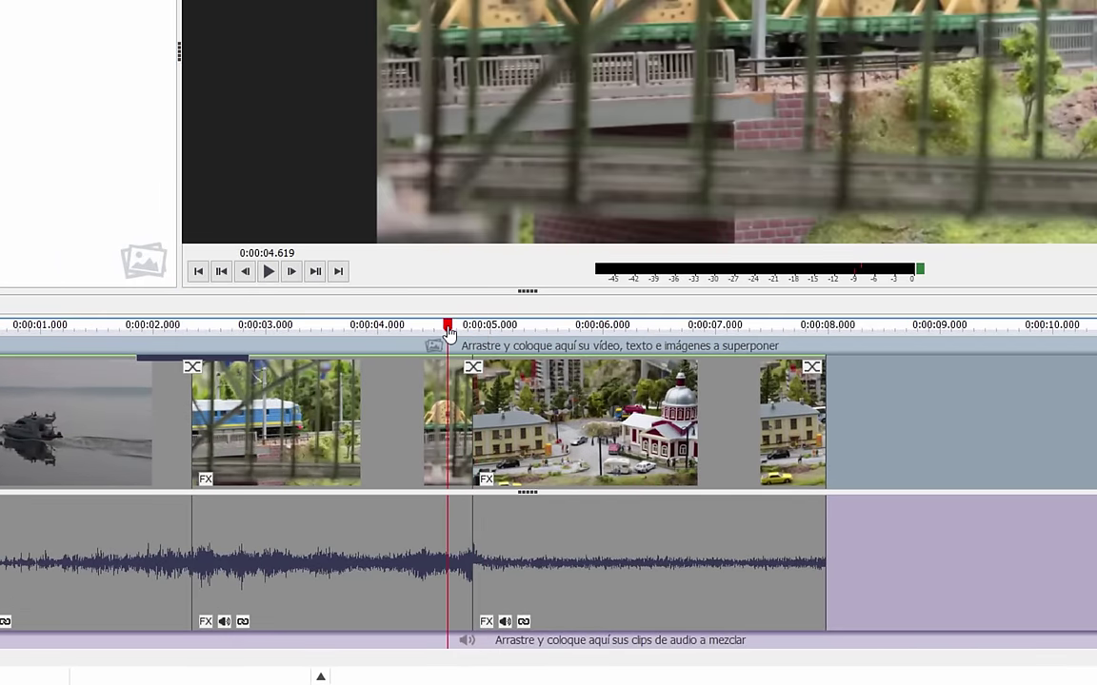
{"action": "key", "text": "Right"}
{"action": "key", "text": "Right"}
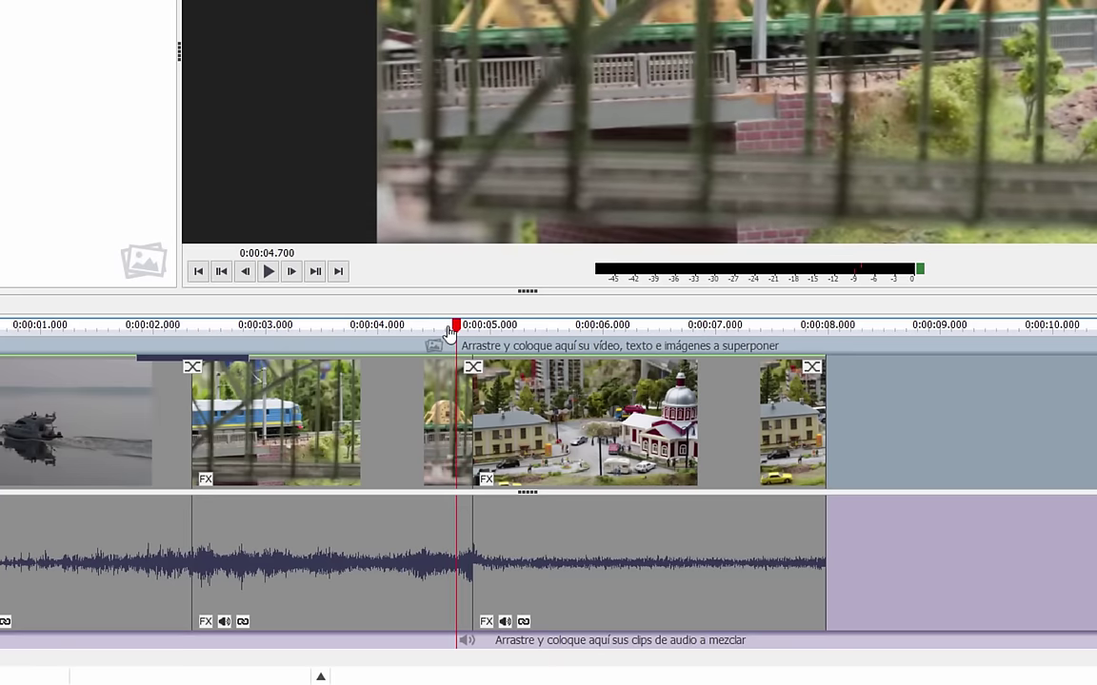
{"action": "left_click", "coordinate": [314, 270]}
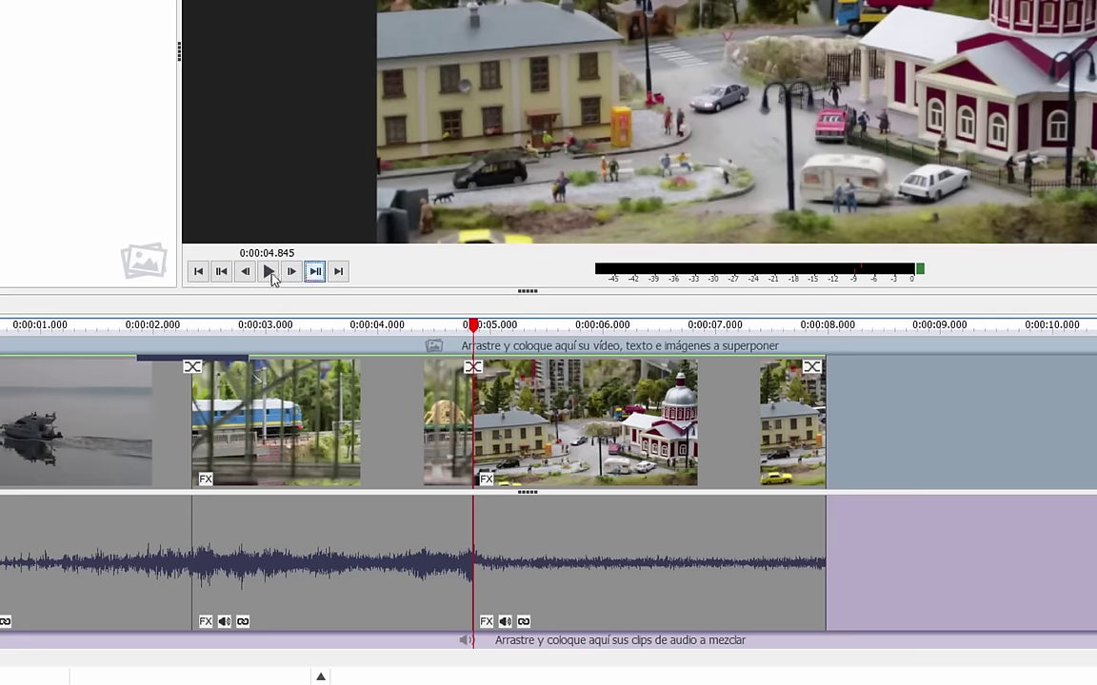
{"action": "left_click", "coordinate": [221, 271]}
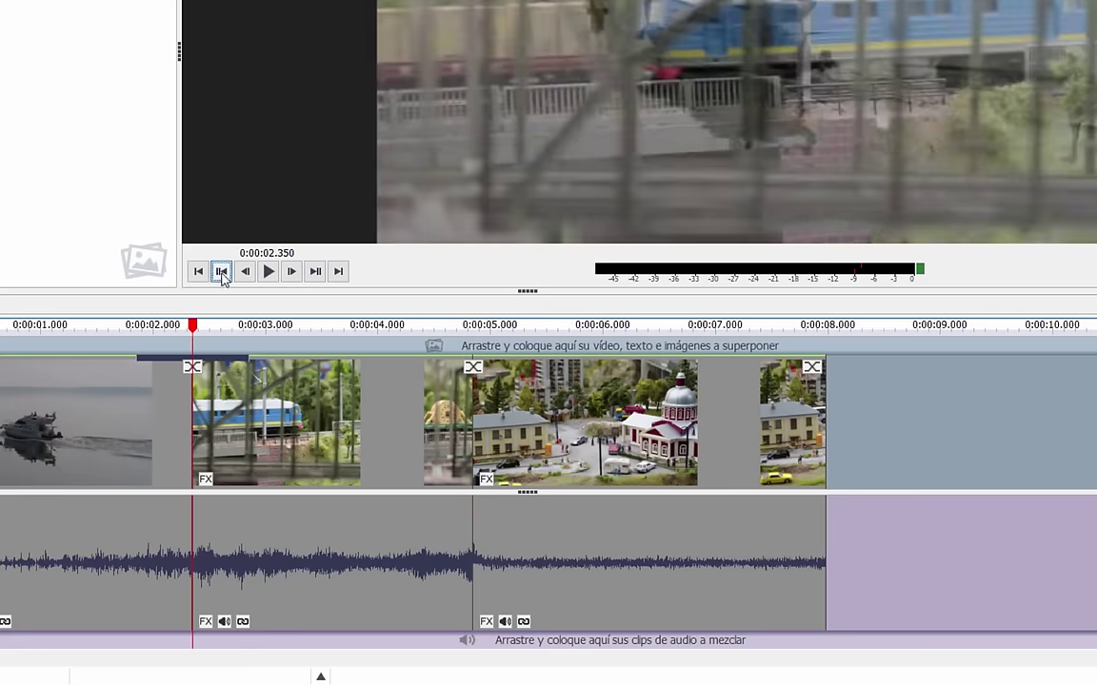
{"action": "left_click", "coordinate": [314, 271]}
{"action": "left_click", "coordinate": [314, 272]}
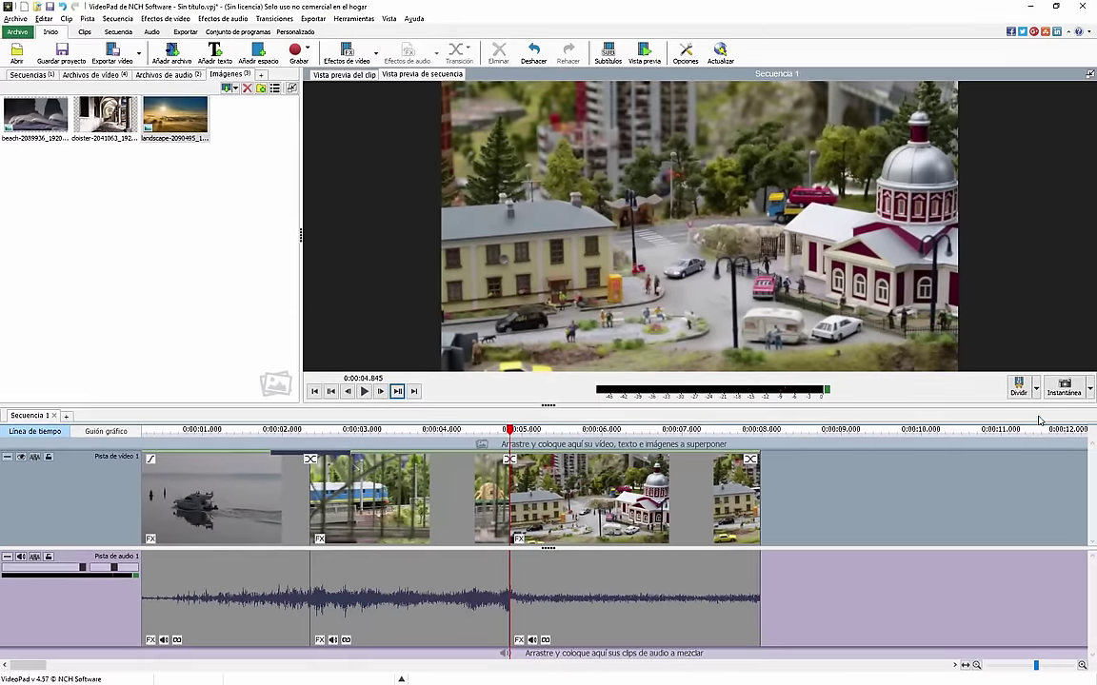
Insert the landscape image at the cursor between the train and town clips, and play the sequence from within the boat clip.
{"action": "left_click", "coordinate": [175, 114]}
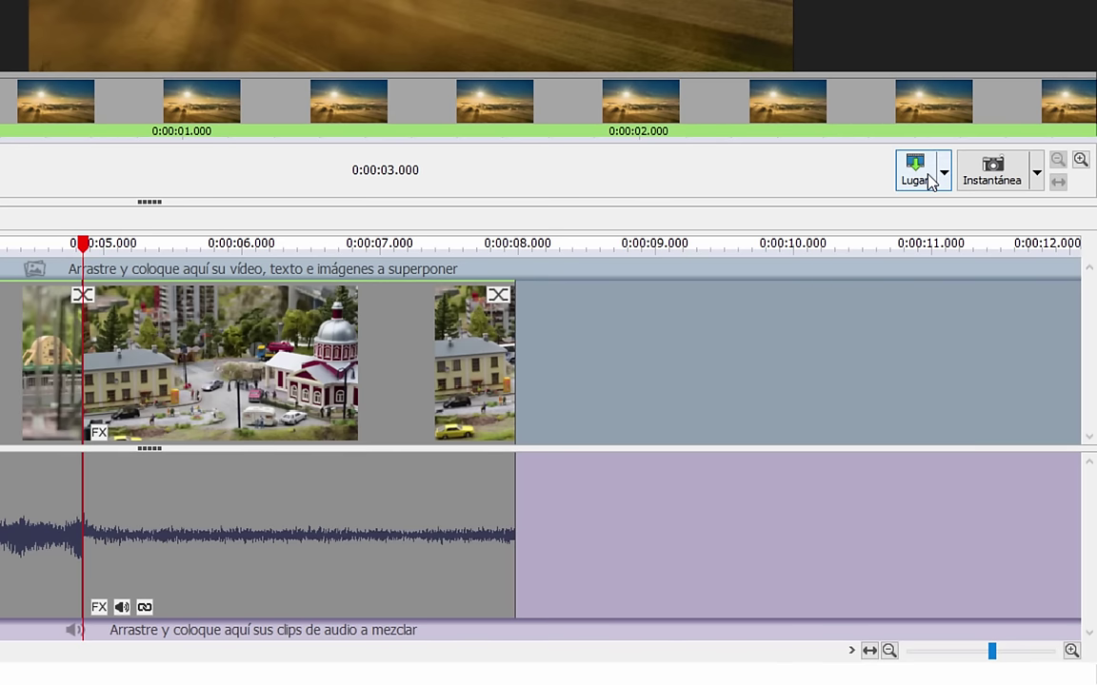
{"action": "left_click", "coordinate": [945, 173]}
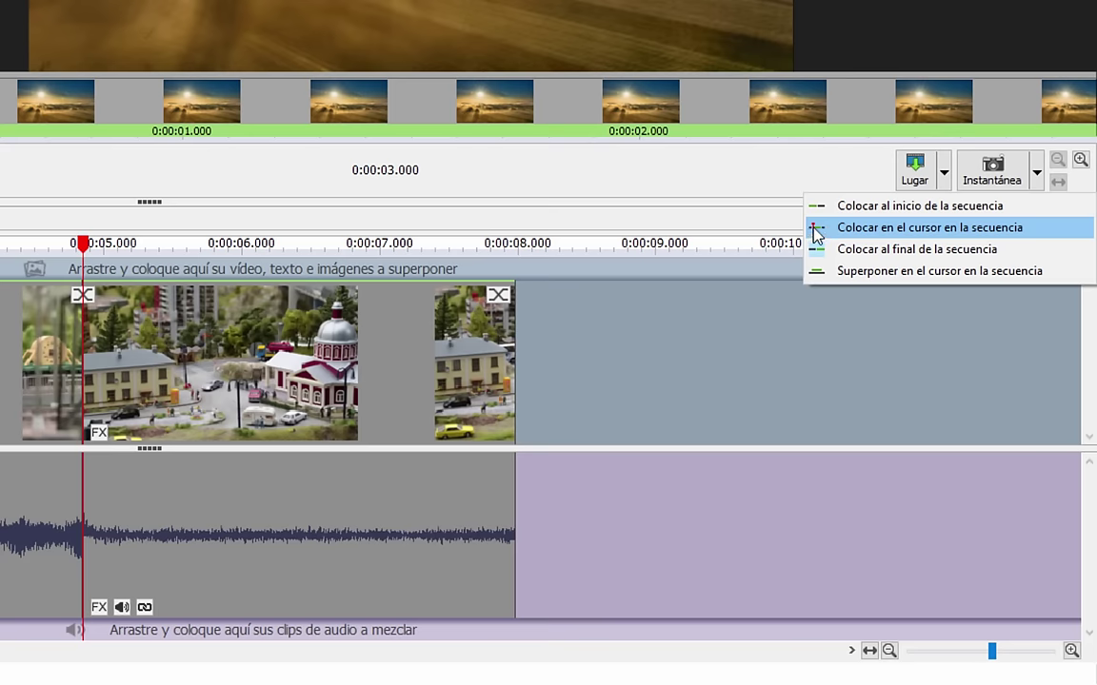
{"action": "left_click", "coordinate": [912, 228]}
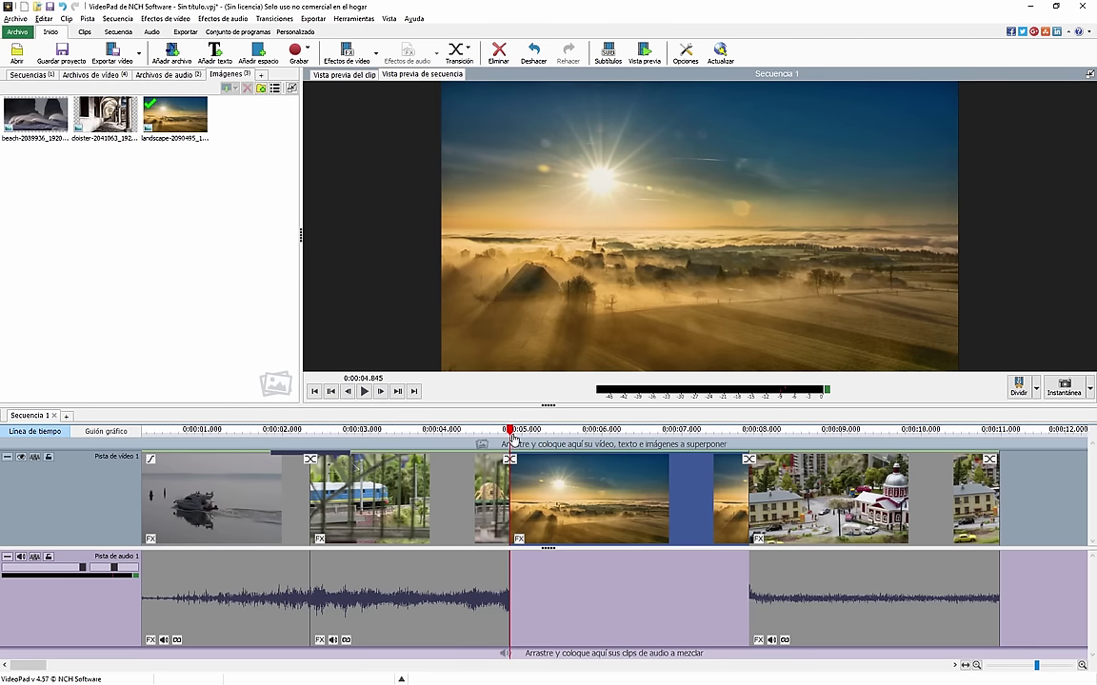
{"action": "left_click", "coordinate": [213, 435]}
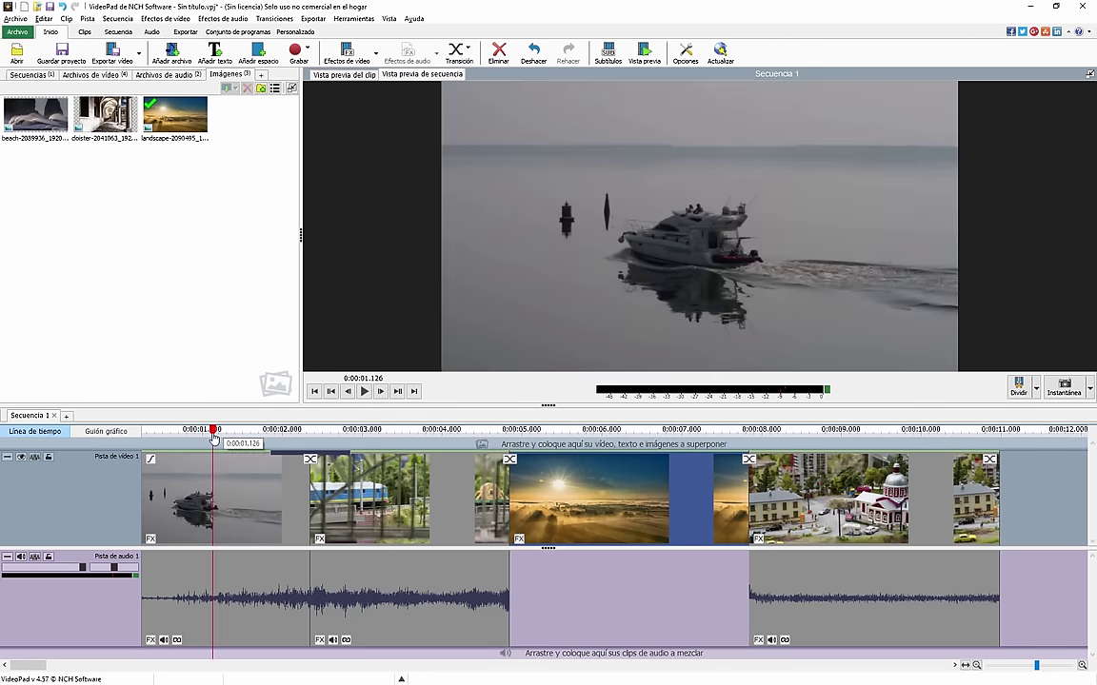
{"action": "key", "text": "space"}
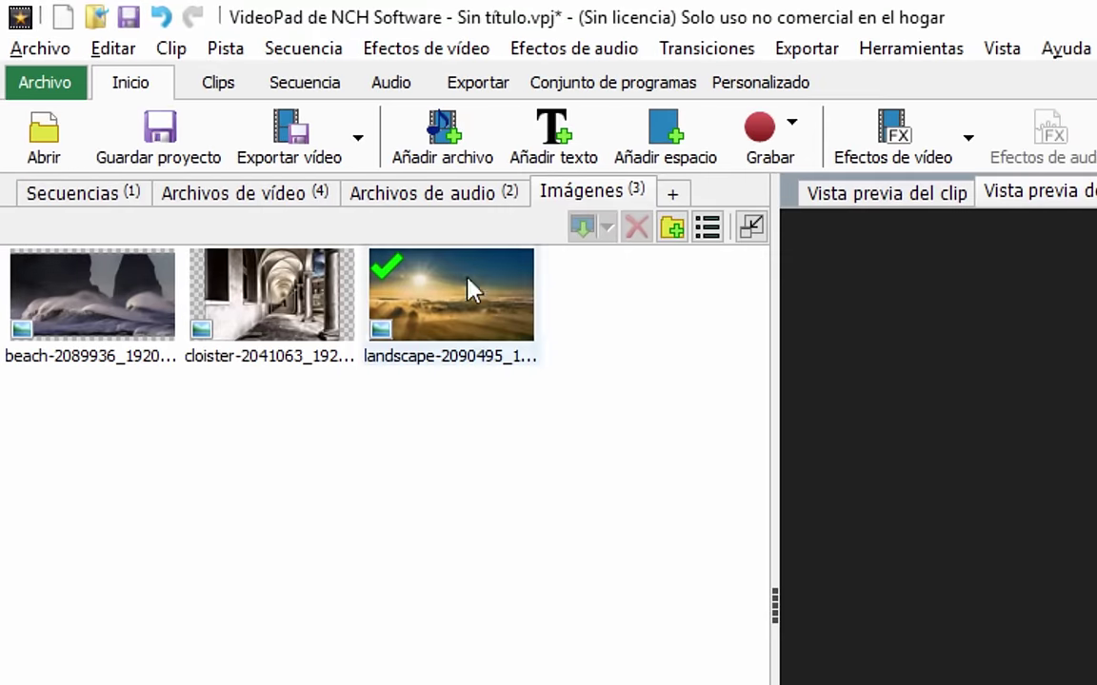
Show the imported audio files and listen to the beginning of the Aquarium music file.
{"action": "left_click", "coordinate": [421, 190]}
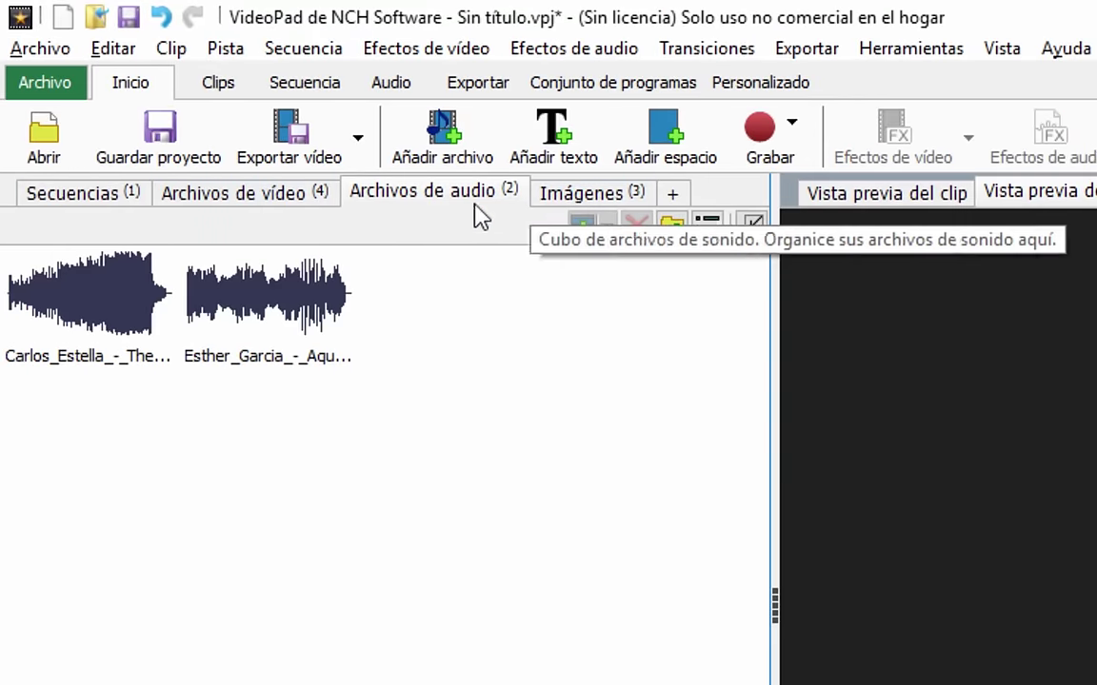
{"action": "left_click", "coordinate": [238, 310]}
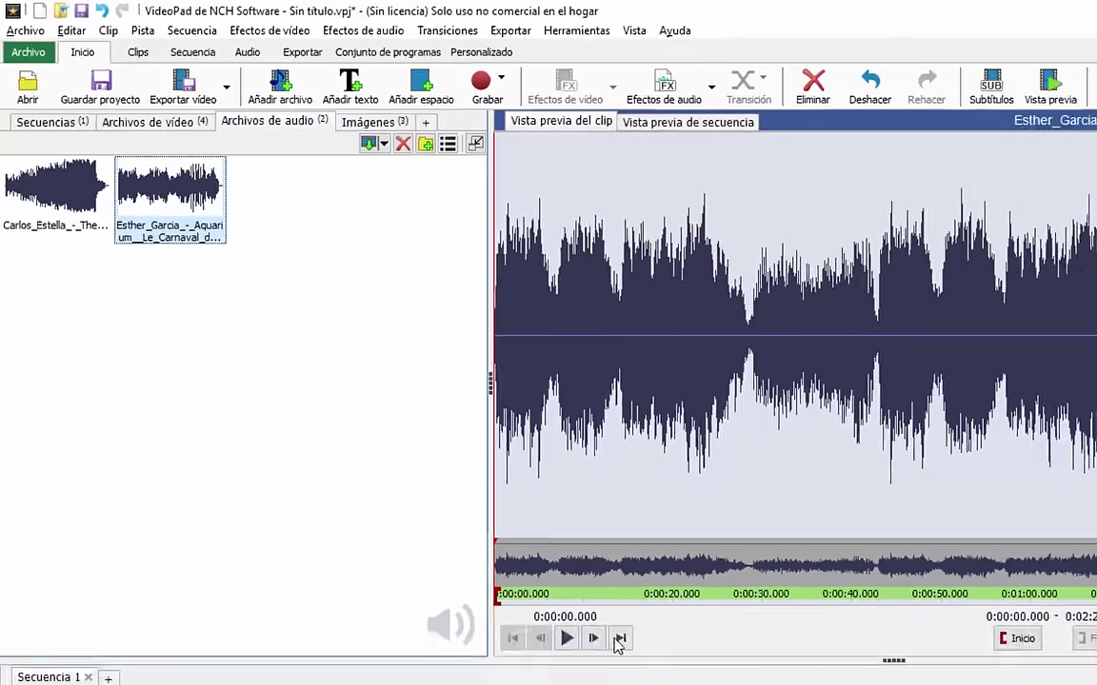
{"action": "left_click", "coordinate": [349, 392]}
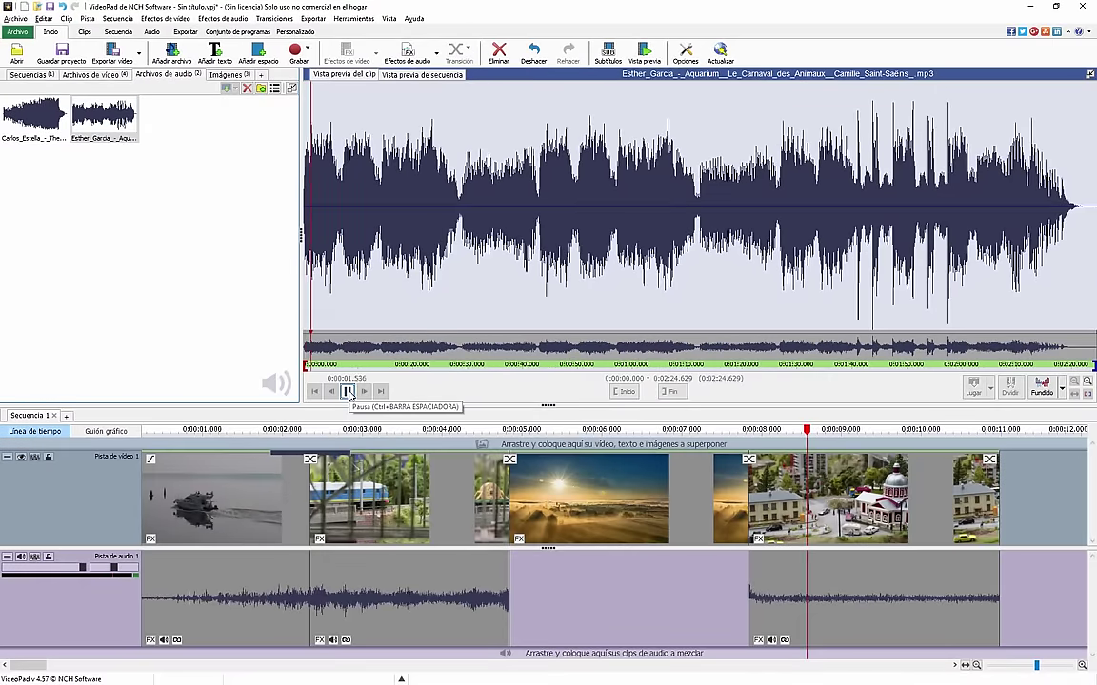
{"action": "left_click", "coordinate": [348, 391]}
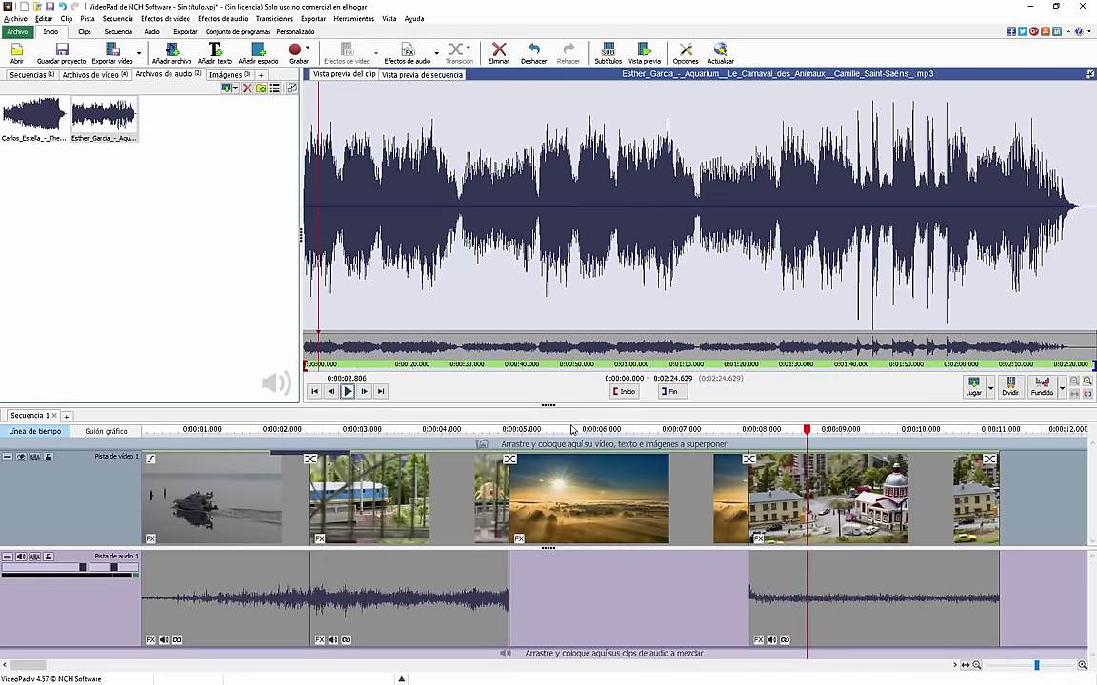
Place the Aquarium music file in the sequence and undo that placement.
{"action": "left_click", "coordinate": [974, 390]}
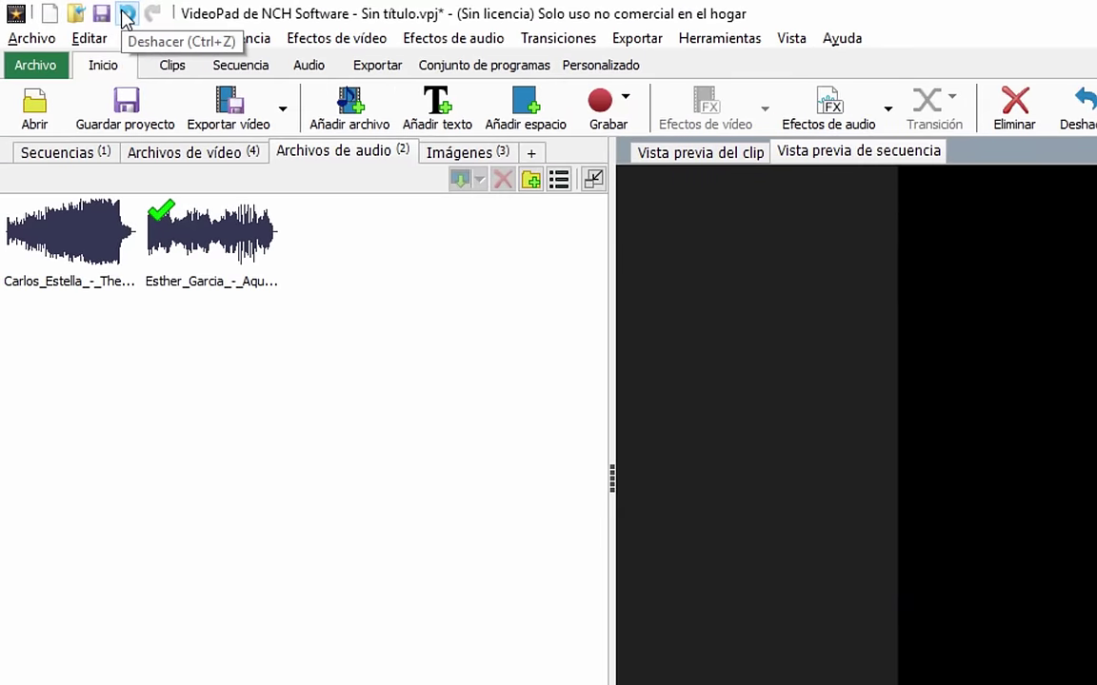
{"action": "left_click", "coordinate": [126, 14]}
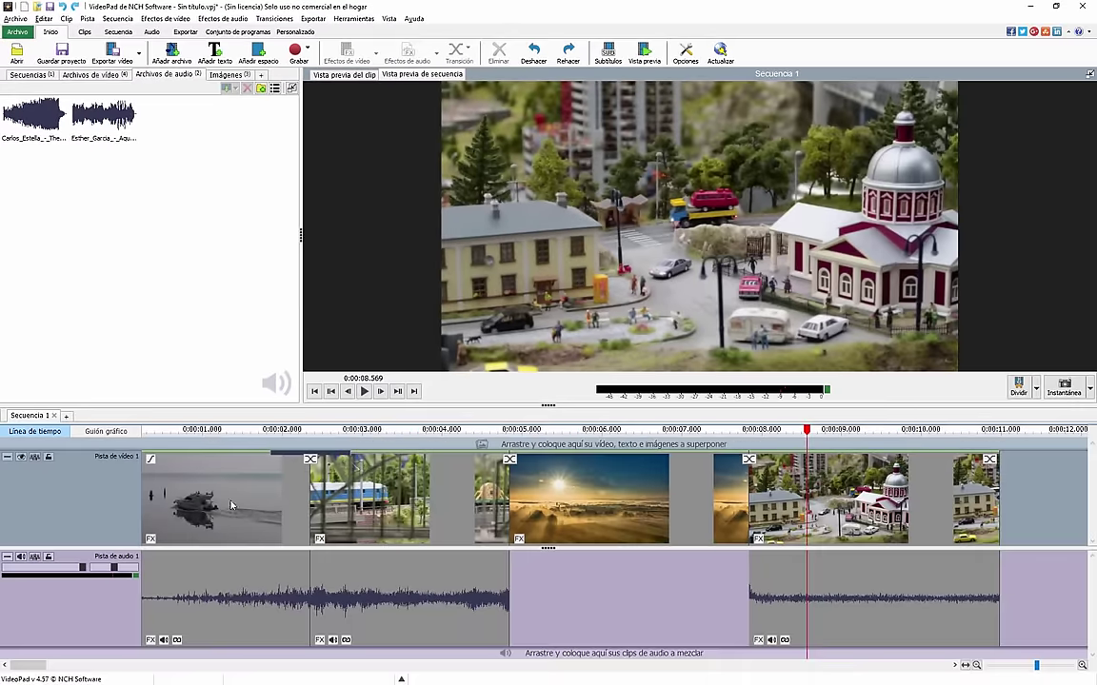
Place the Aquarium music file on a second audio track, starting at the beginning of the sequence.
{"action": "left_click", "coordinate": [92, 114]}
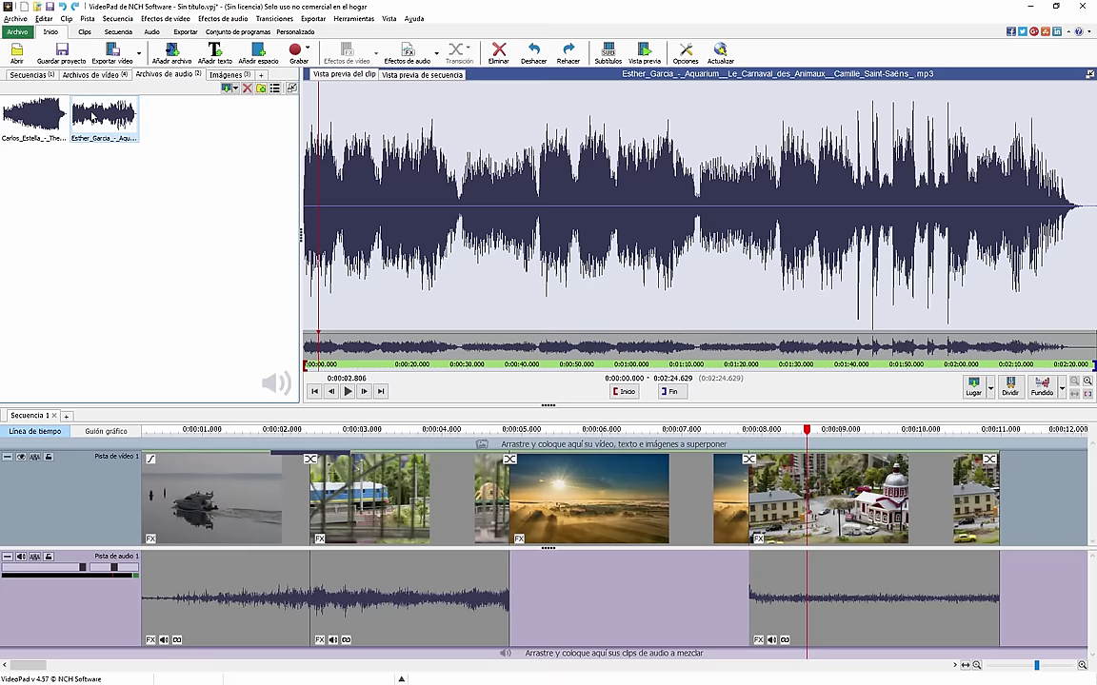
{"action": "left_click_drag", "start_coordinate": [93, 114], "coordinate": [171, 433]}
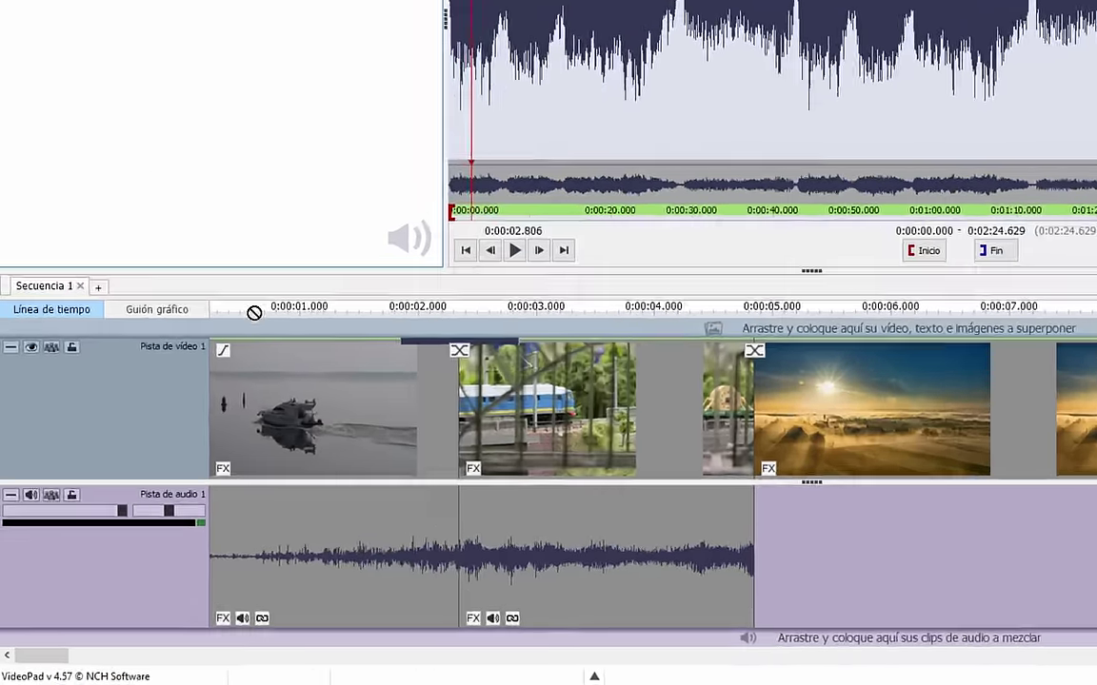
{"action": "left_click_drag", "start_coordinate": [254, 312], "coordinate": [206, 638]}
{"action": "mouse_move", "coordinate": [366, 618]}
{"action": "left_mouse_down"}
{"action": "mouse_move", "coordinate": [230, 609]}
{"action": "mouse_move", "coordinate": [284, 618]}
{"action": "mouse_move", "coordinate": [277, 574]}
{"action": "mouse_move", "coordinate": [274, 603]}
{"action": "mouse_move", "coordinate": [429, 582]}
{"action": "mouse_move", "coordinate": [365, 608]}
{"action": "left_mouse_up"}
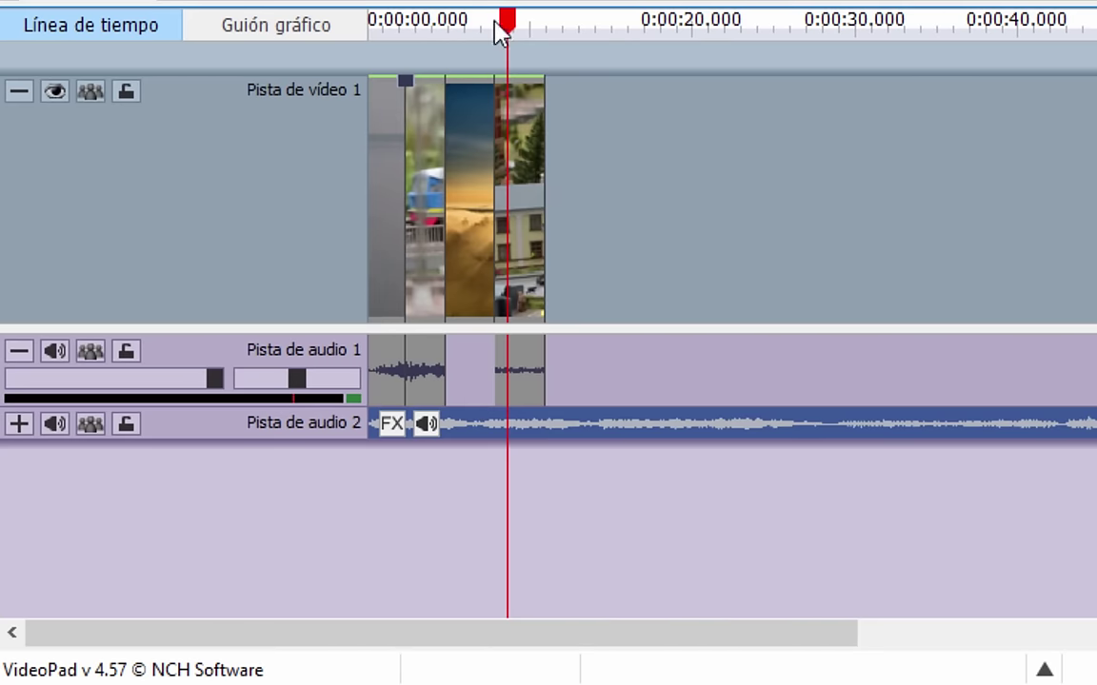
Play the sequence from the start to hear the music together with the clips.
{"action": "left_click_drag", "start_coordinate": [497, 29], "coordinate": [318, 39]}
{"action": "key", "text": "space"}
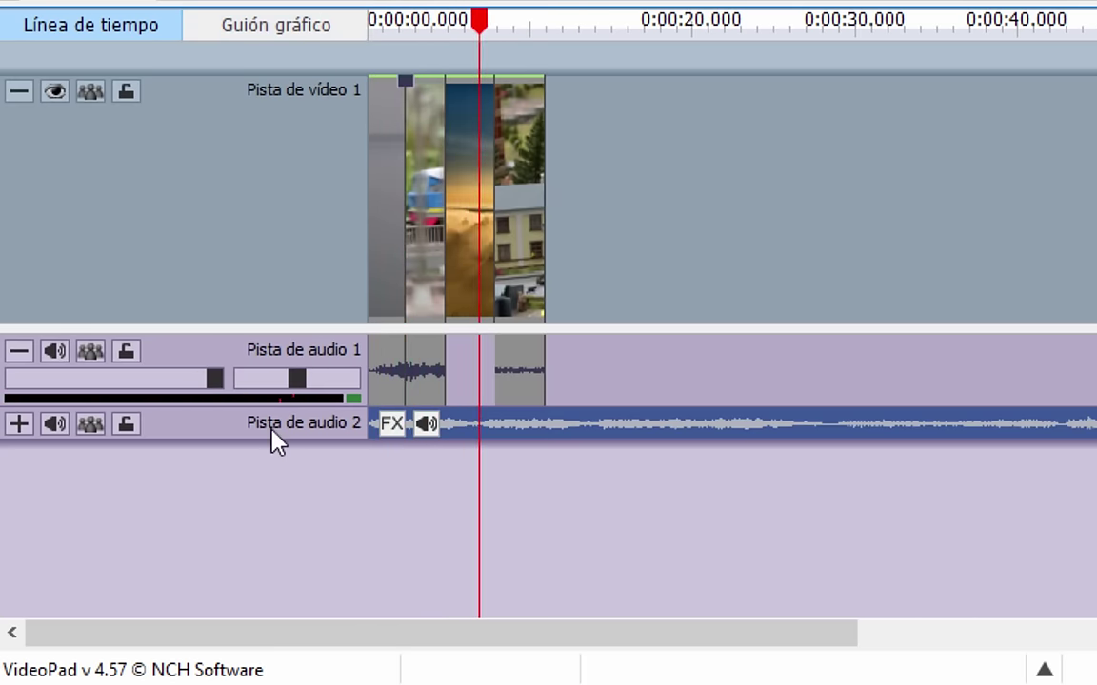
{"action": "key", "text": "space"}
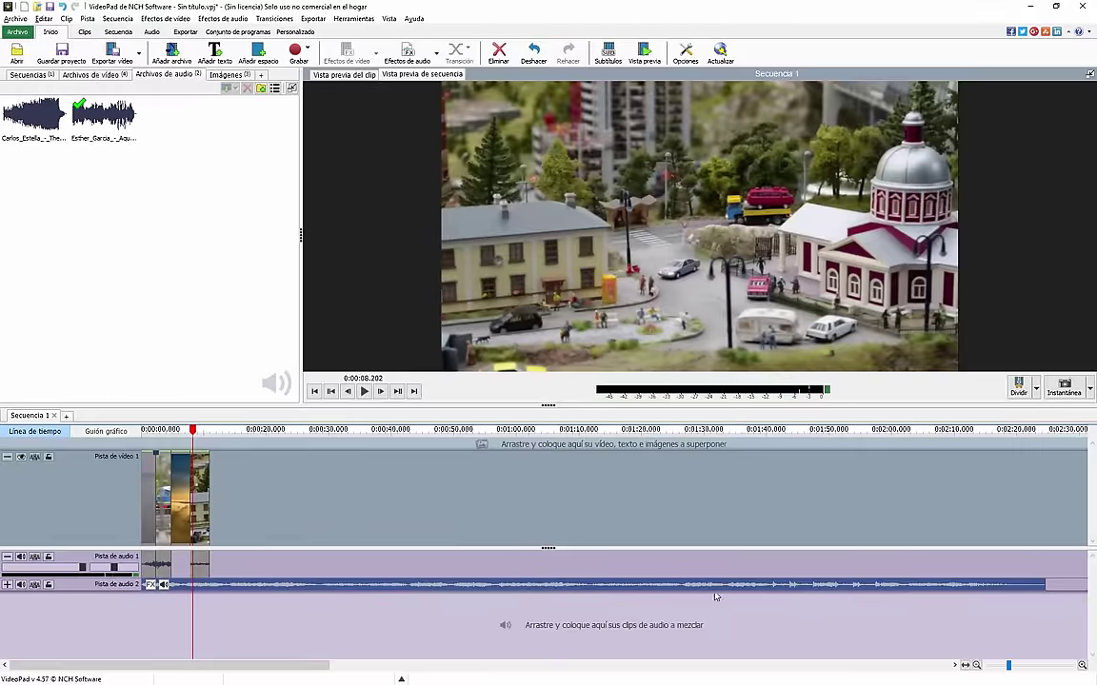
Split the music on the second audio track just after the end of the town clip, and delete the remaining part.
{"action": "left_click_drag", "start_coordinate": [1009, 666], "coordinate": [1039, 666]}
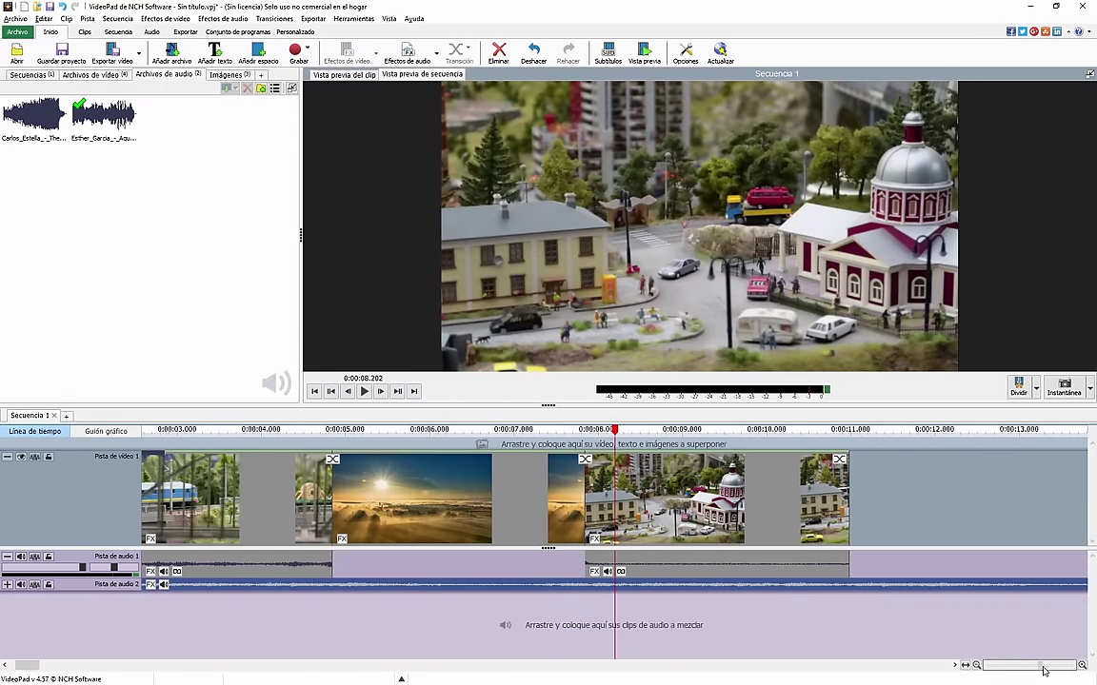
{"action": "left_click", "coordinate": [838, 430]}
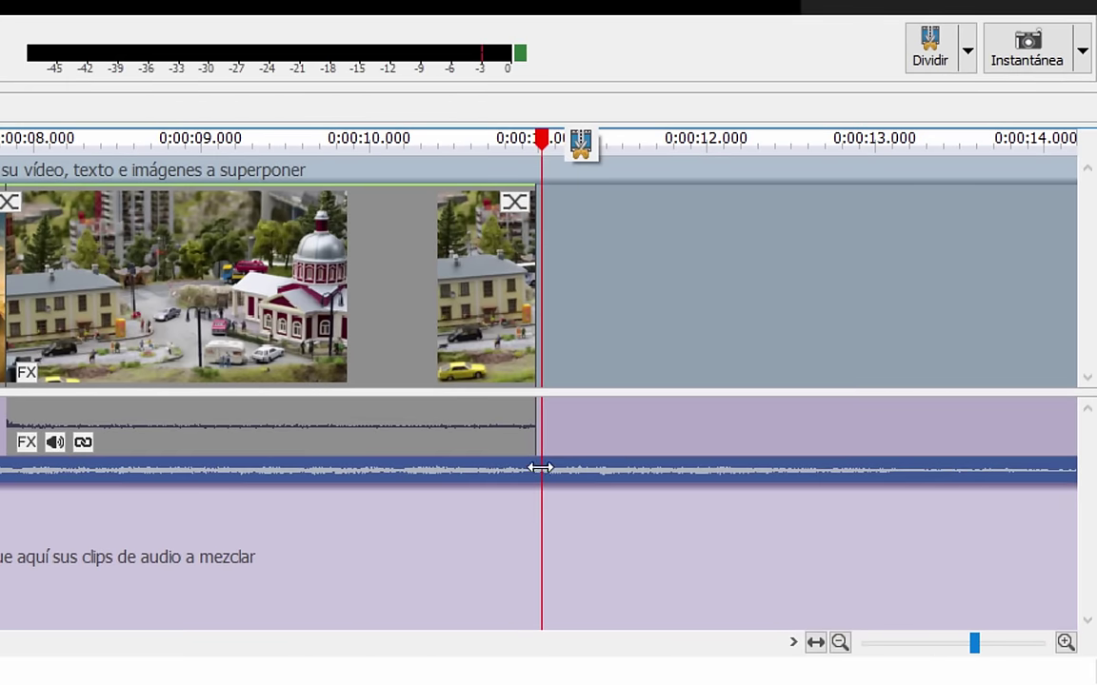
{"action": "left_click", "coordinate": [540, 468]}
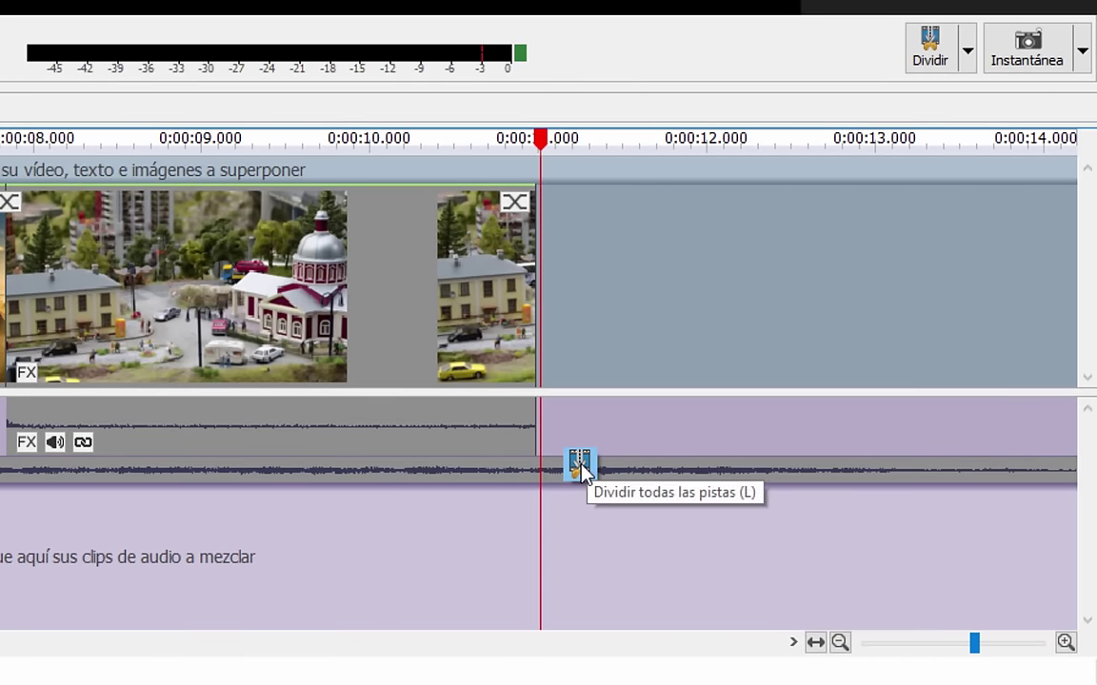
{"action": "left_click", "coordinate": [930, 46]}
{"action": "left_click", "coordinate": [657, 473]}
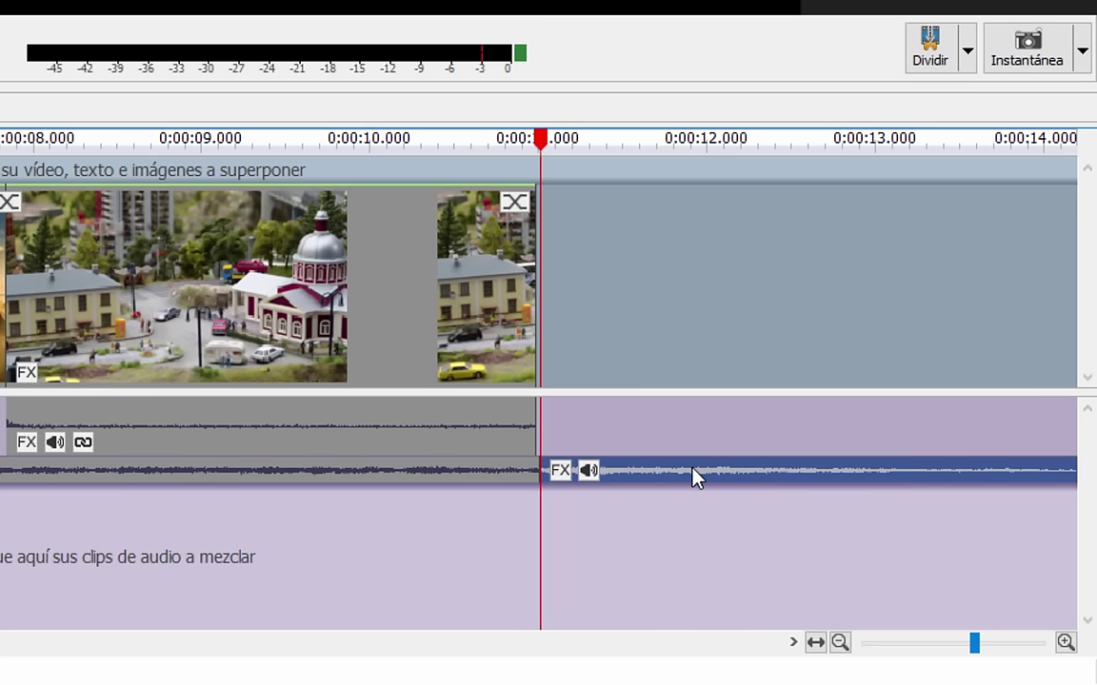
{"action": "key", "text": "Delete"}
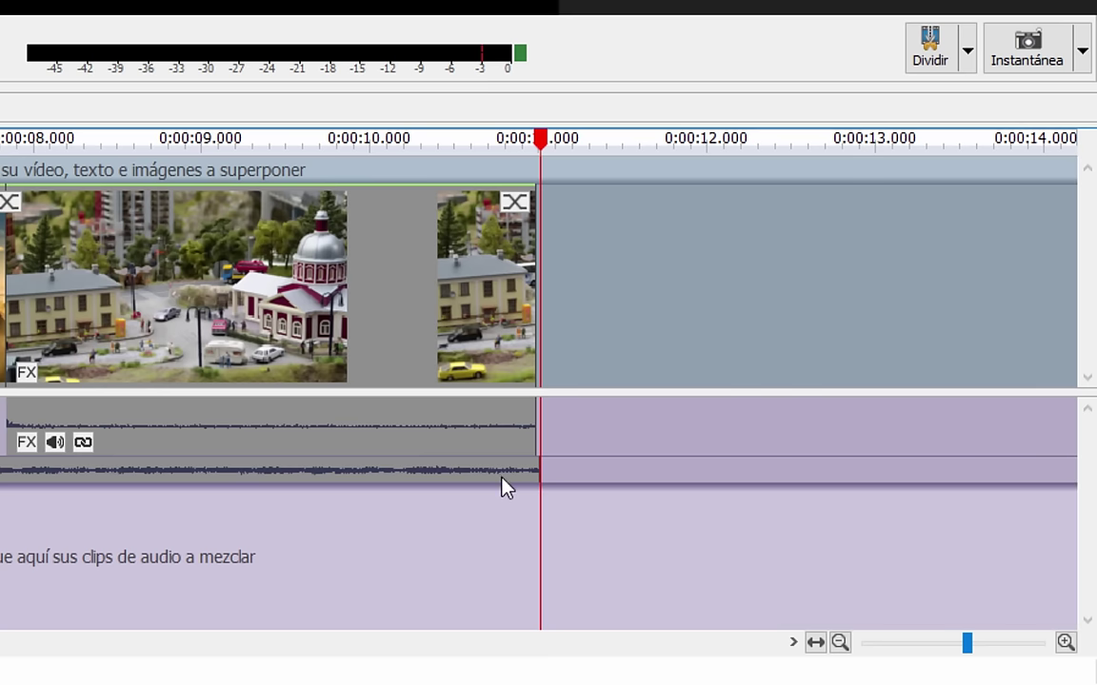
{"action": "left_click_drag", "start_coordinate": [965, 647], "coordinate": [989, 653]}
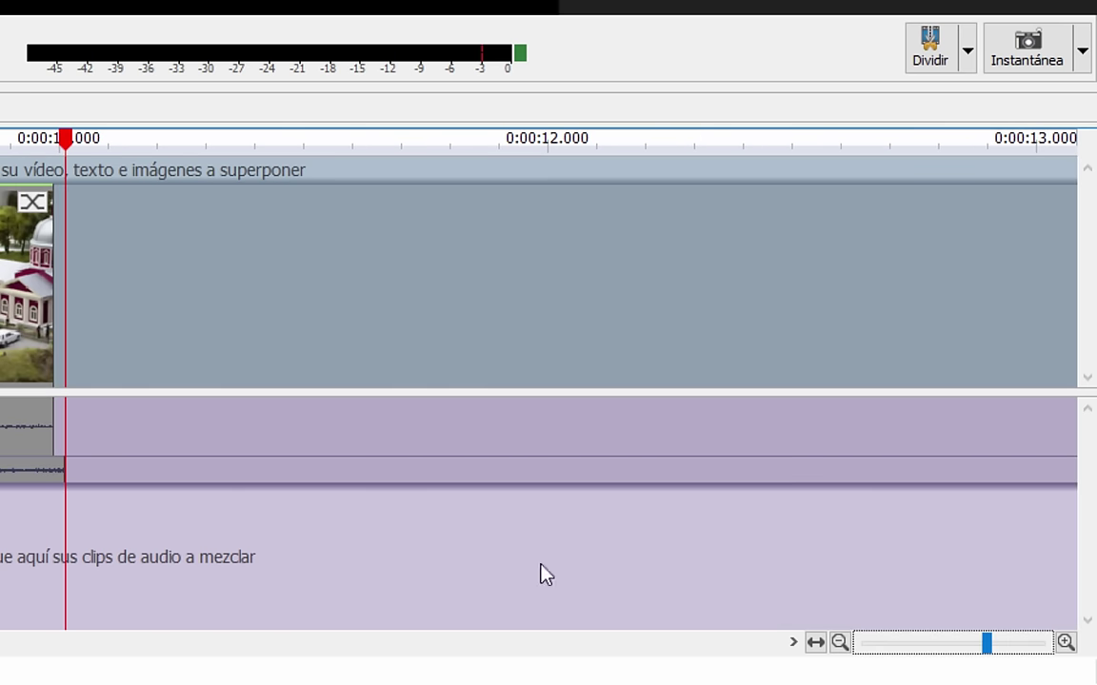
Apply a 3.00-second fade-out to the end of the music clip on the second audio track.
{"action": "right_click", "coordinate": [314, 471]}
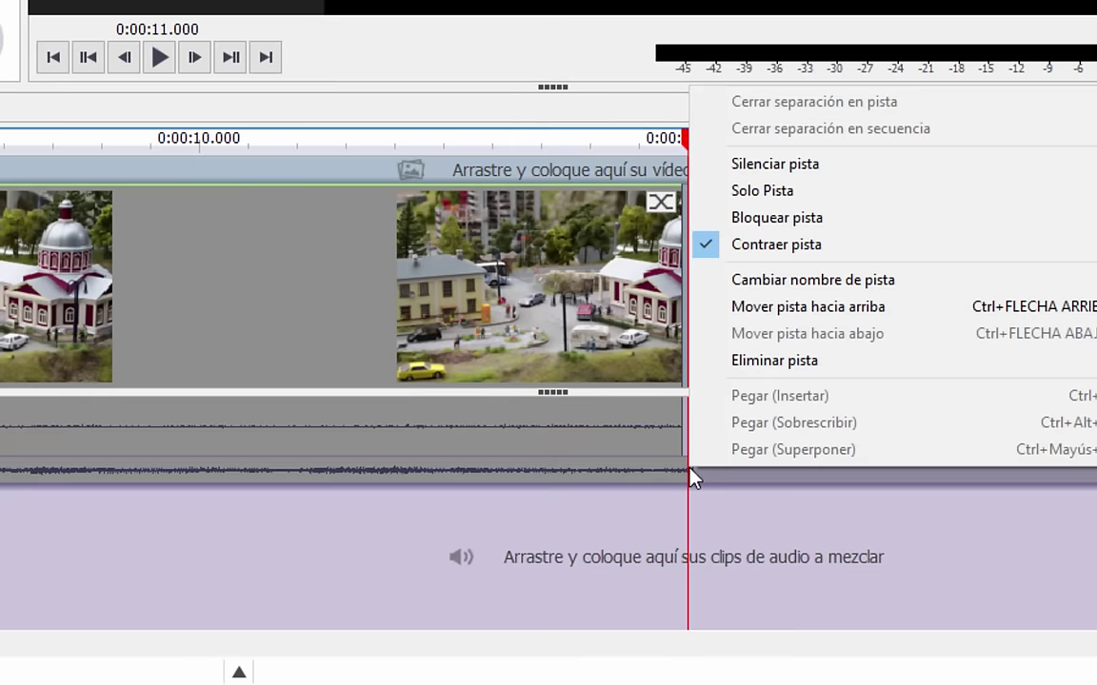
{"action": "left_click", "coordinate": [685, 472]}
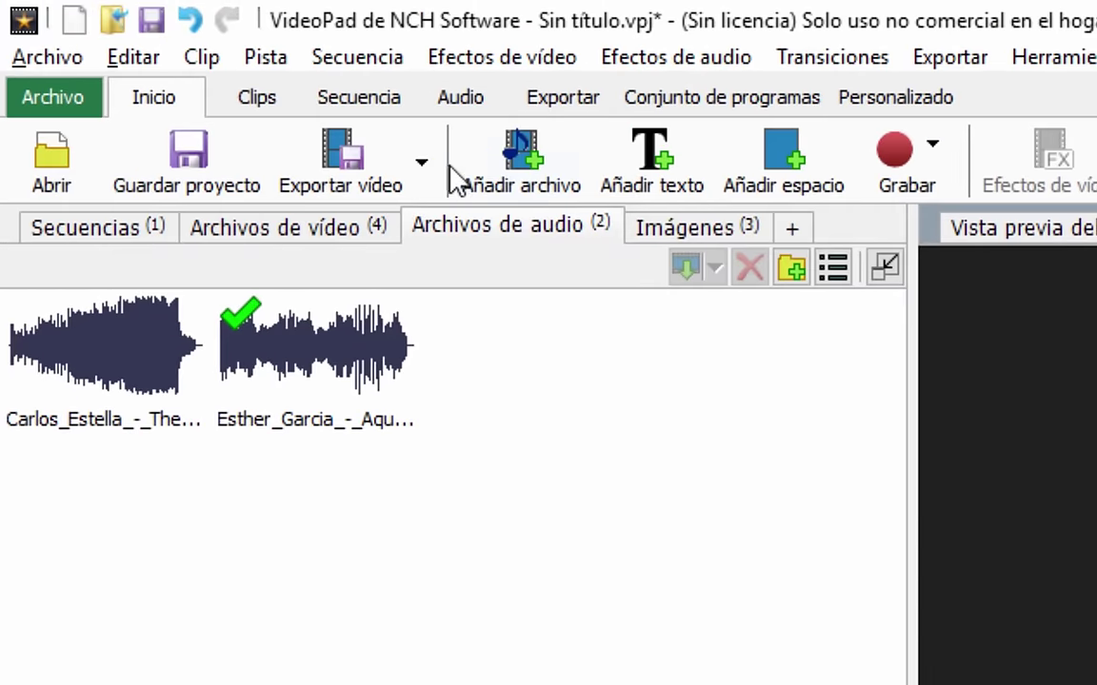
{"action": "left_click", "coordinate": [464, 105]}
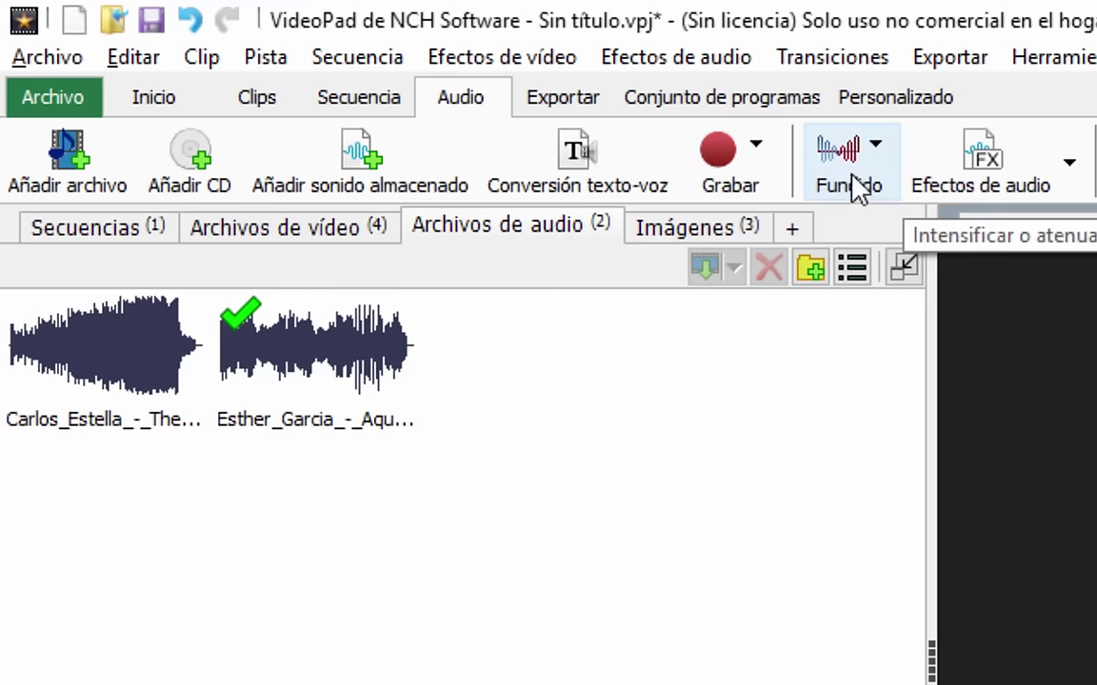
{"action": "left_click", "coordinate": [850, 175]}
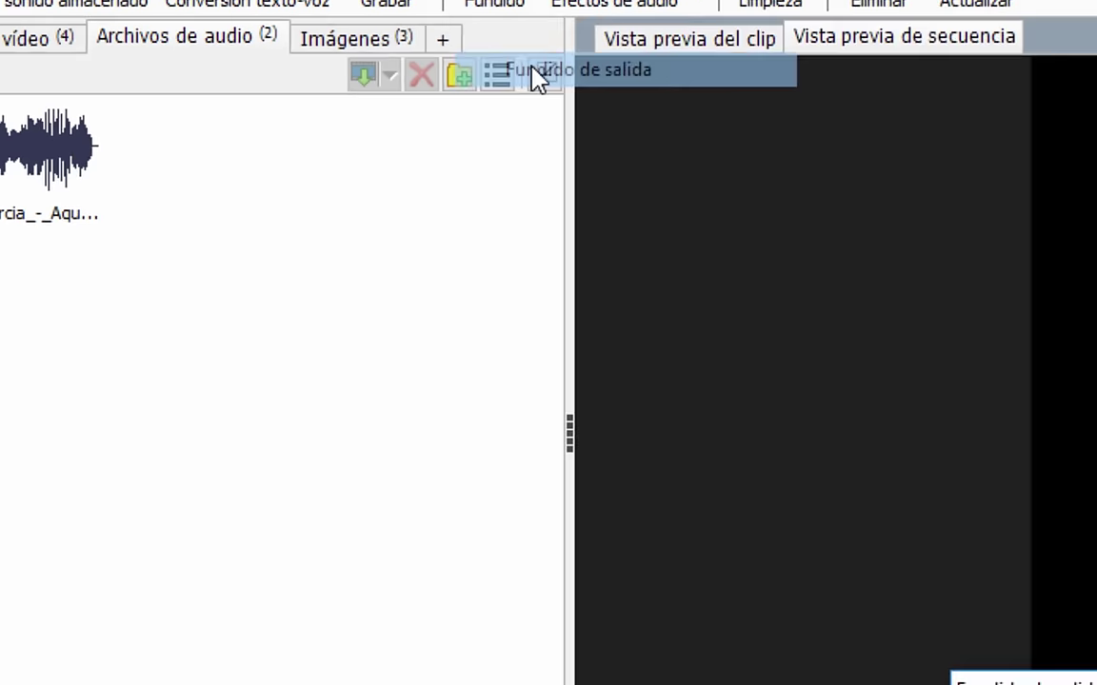
{"action": "left_click", "coordinate": [909, 270]}
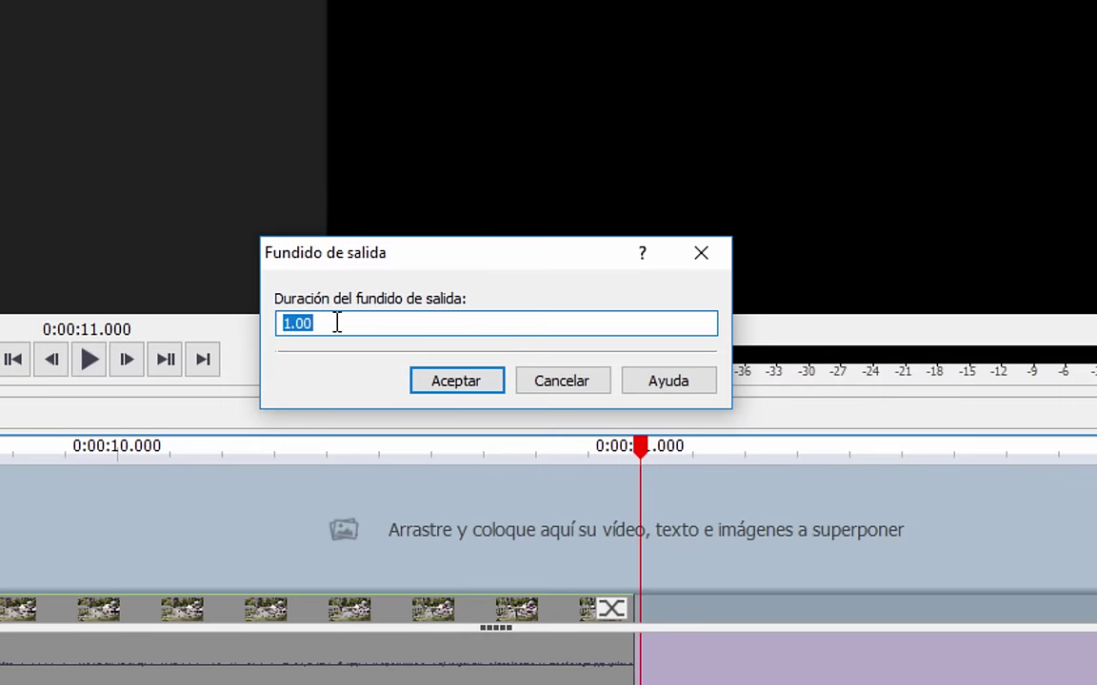
{"action": "left_click", "coordinate": [289, 324]}
{"action": "key", "text": "shift+Left"}
{"action": "type", "text": "3"}
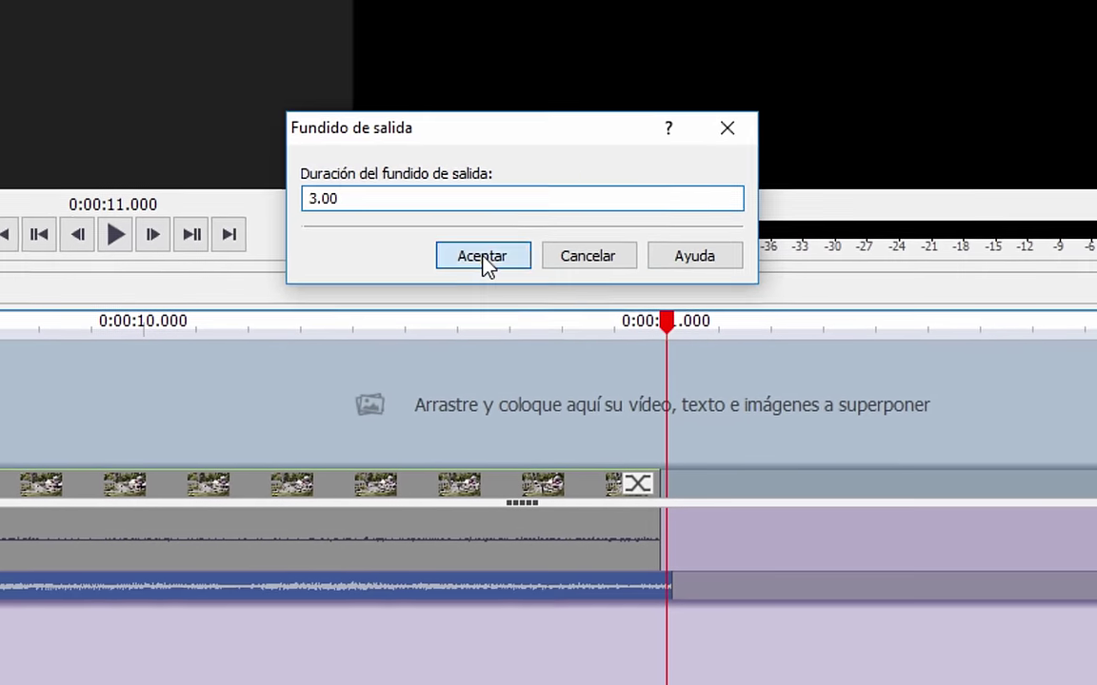
{"action": "left_click", "coordinate": [456, 381]}
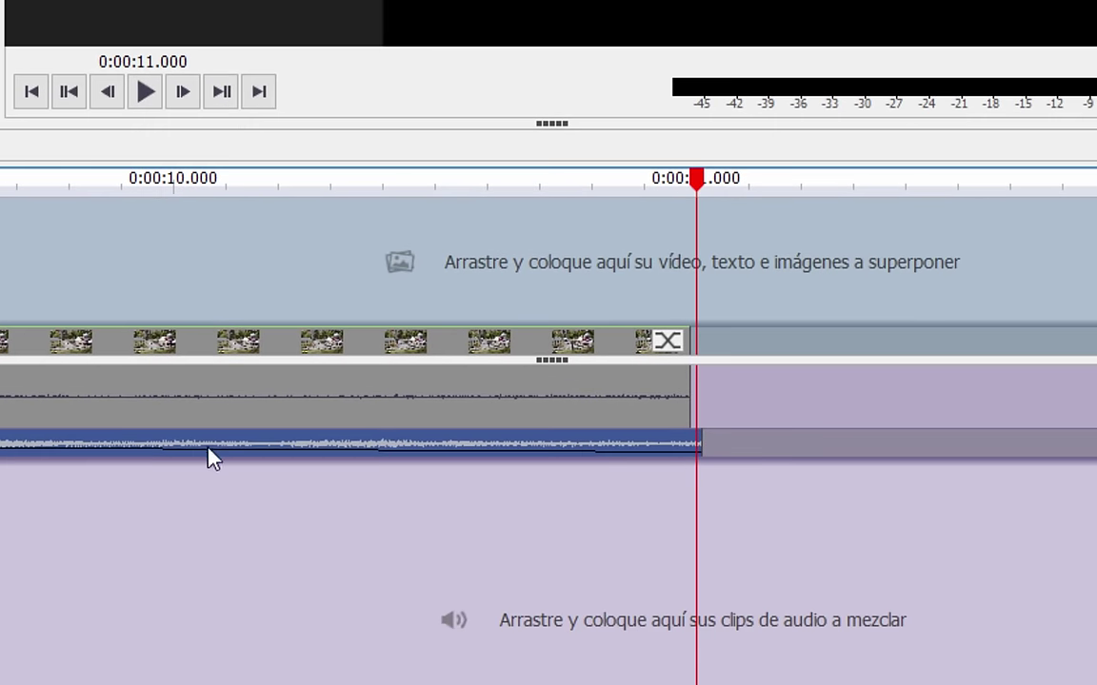
Play the sequence through to its end to hear the music's fade-out.
{"action": "left_click_drag", "start_coordinate": [690, 188], "coordinate": [154, 194]}
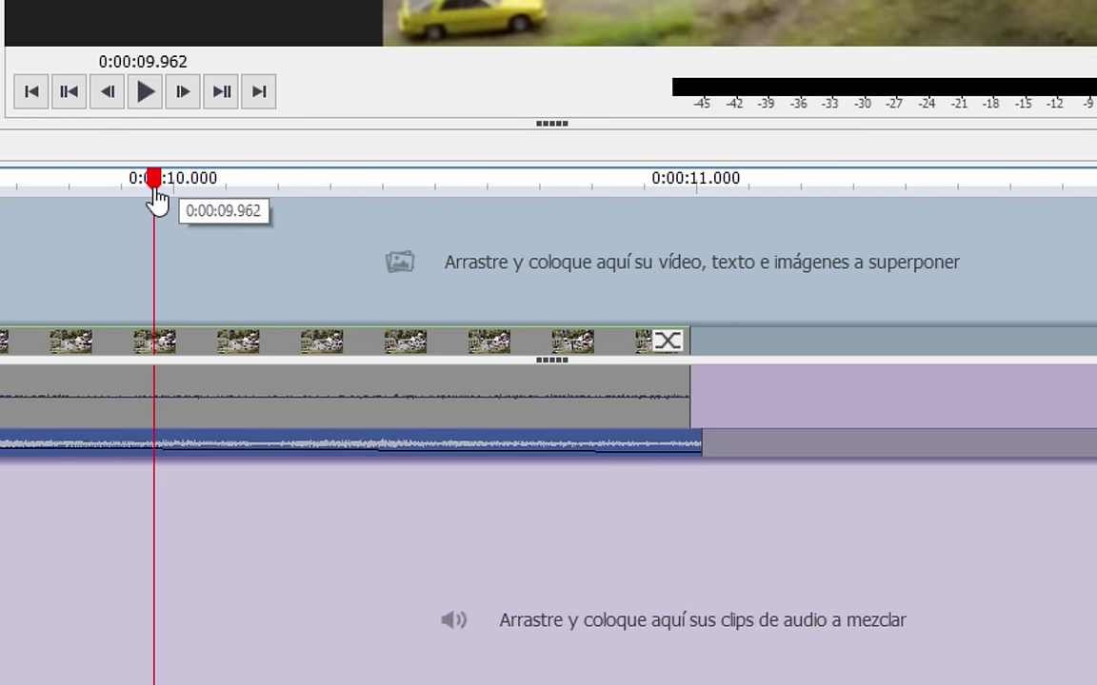
{"action": "key", "text": "space"}
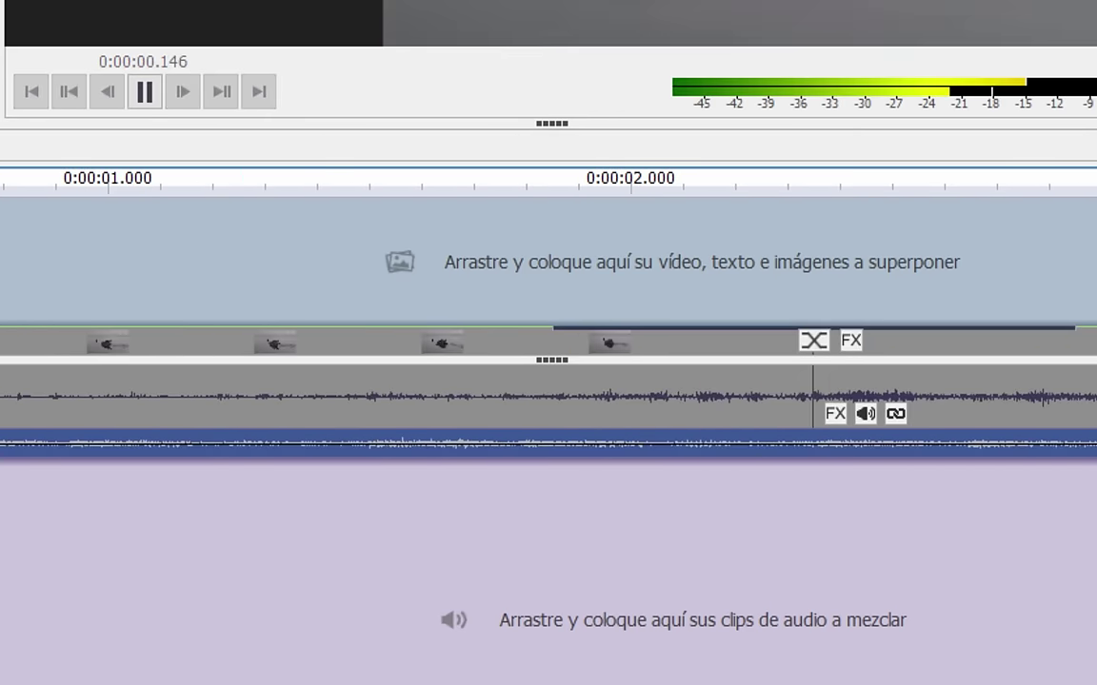
{"action": "scroll", "coordinate": [190, 343], "scroll_direction": "down", "scroll_amount": 6}
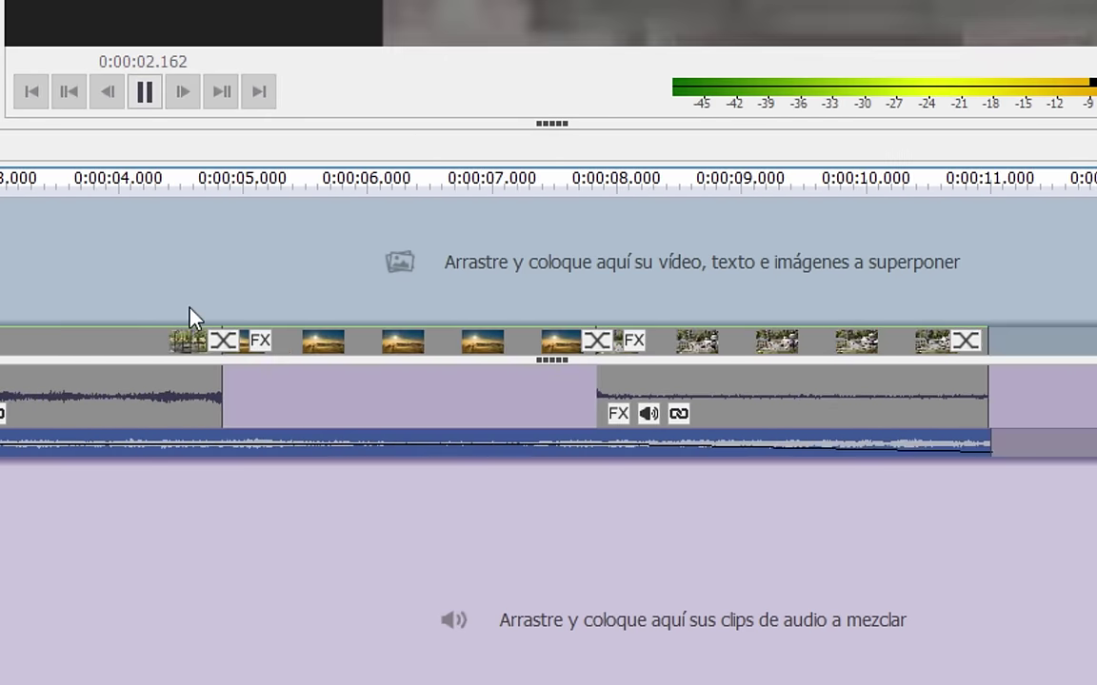
{"action": "scroll", "coordinate": [190, 317], "scroll_direction": "down", "scroll_amount": 3}
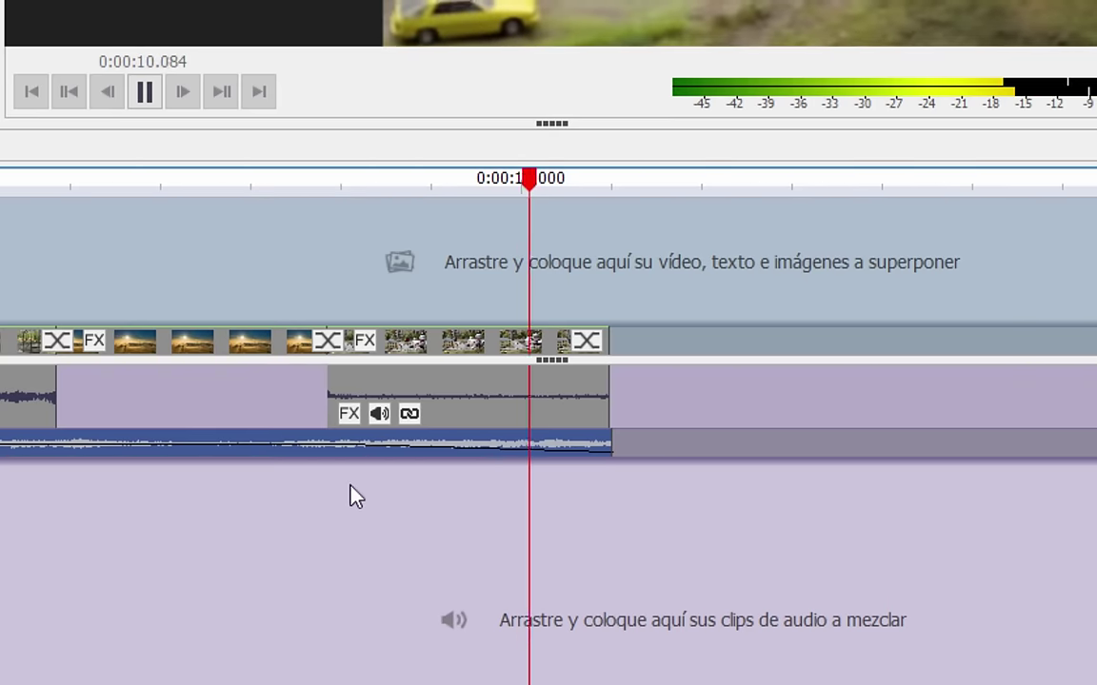
{"action": "key", "text": "space"}
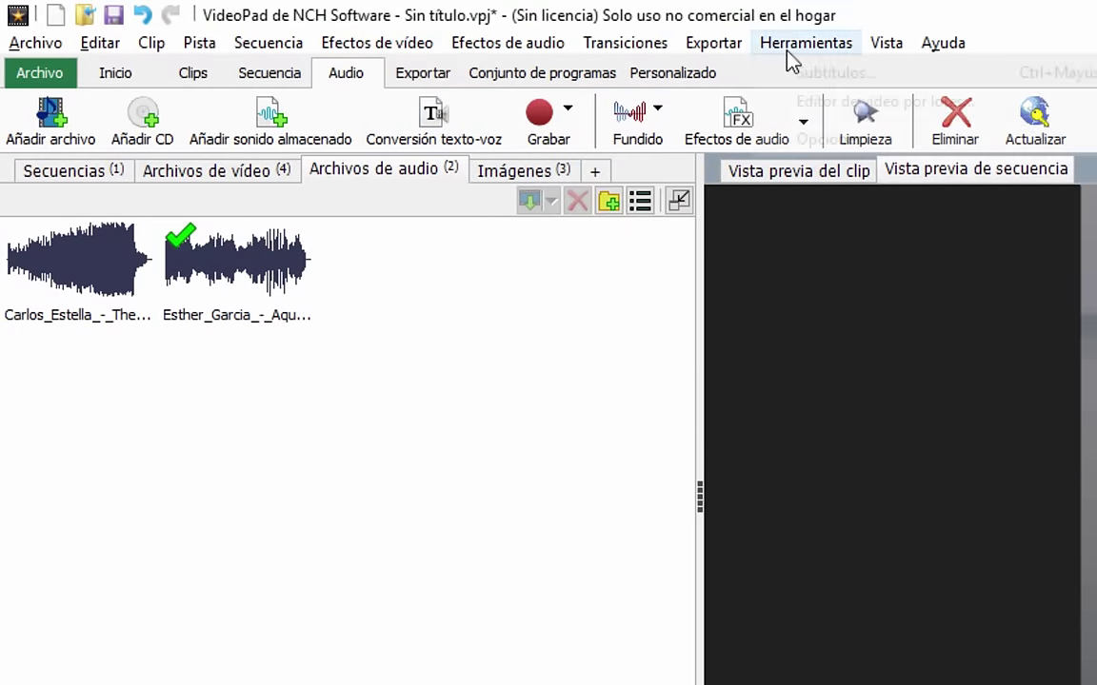
Rename the sequence as "Pruebas de Videopad" in its clip properties.
{"action": "left_click", "coordinate": [706, 47]}
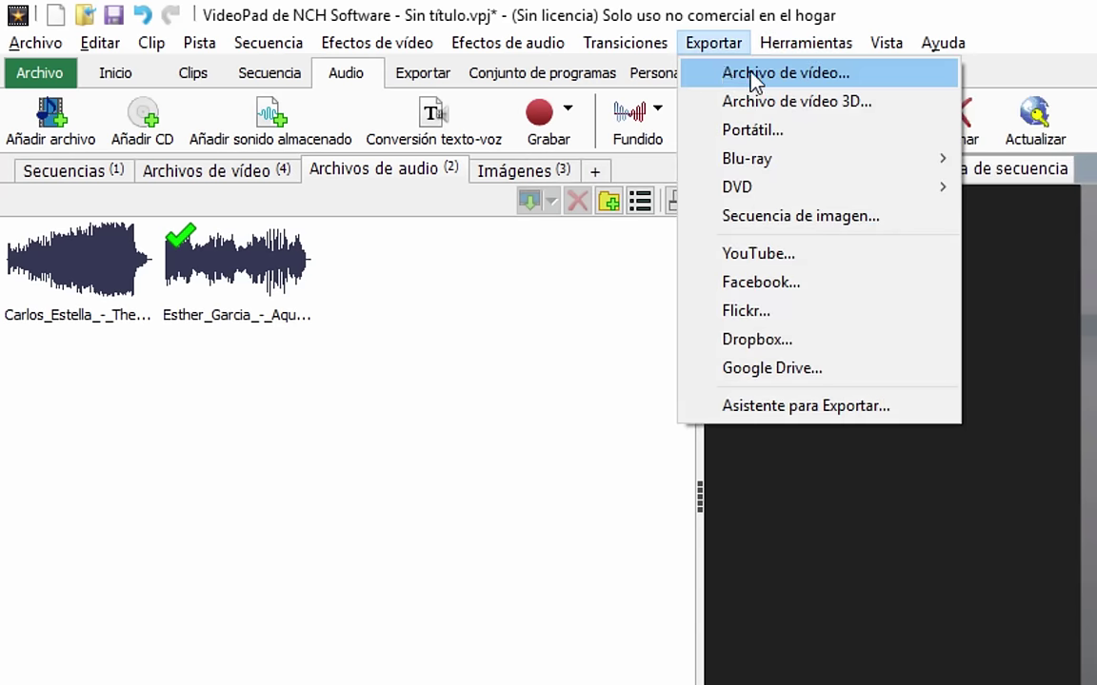
{"action": "left_click", "coordinate": [42, 173]}
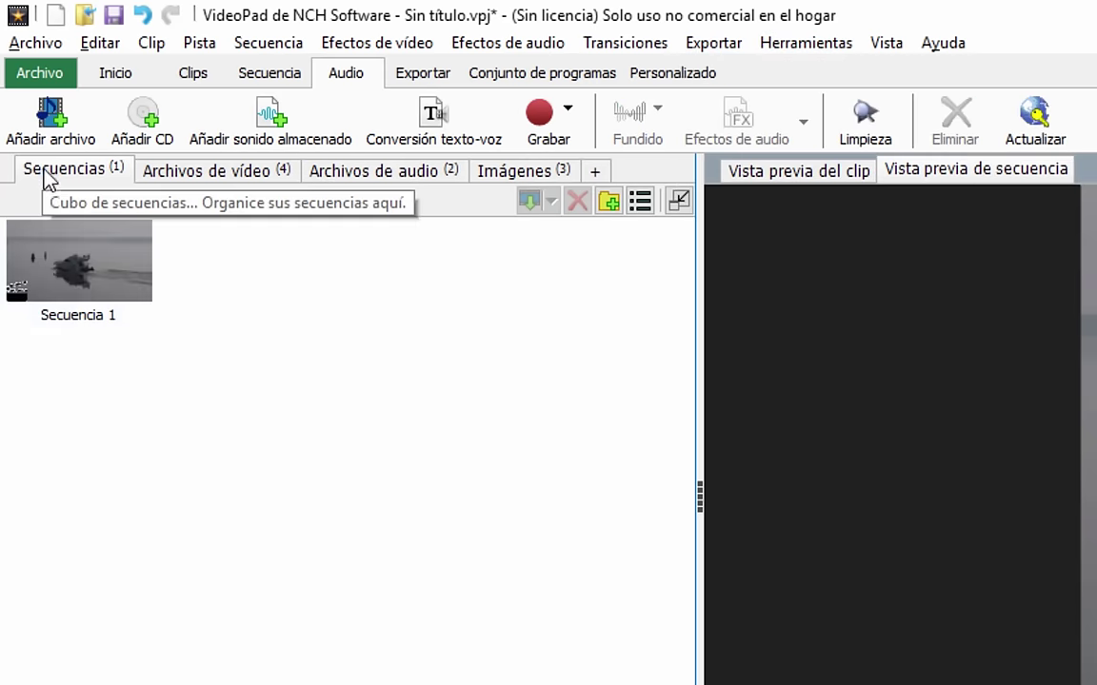
{"action": "left_click", "coordinate": [80, 283]}
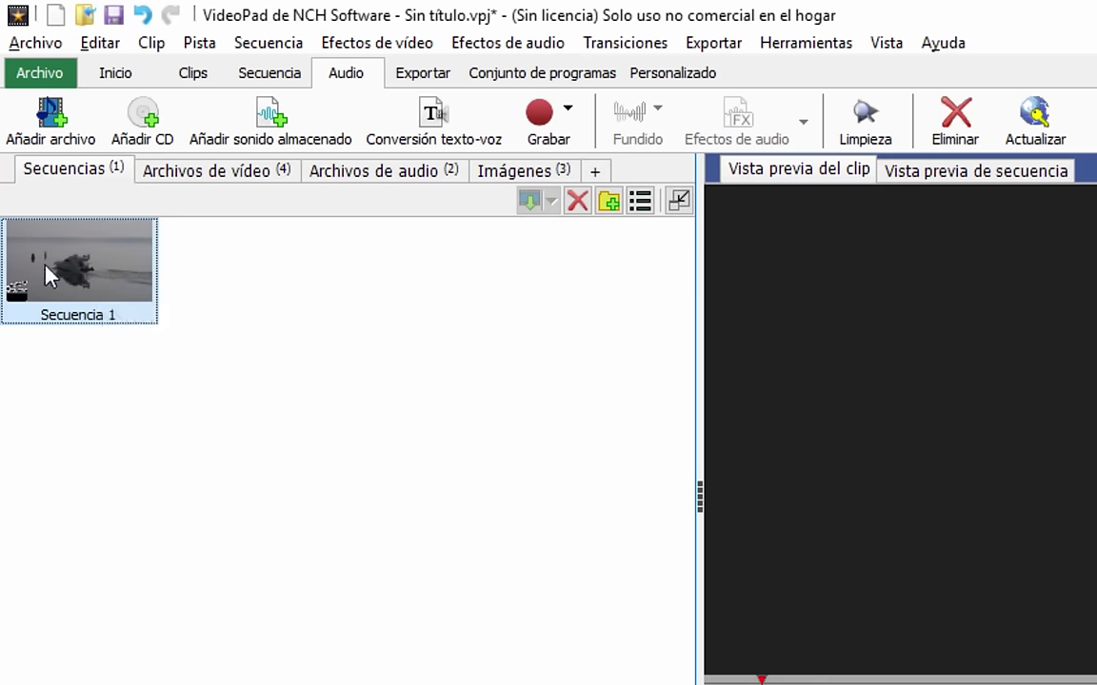
{"action": "mouse_move", "coordinate": [47, 276]}
{"action": "mouse_move", "coordinate": [81, 301]}
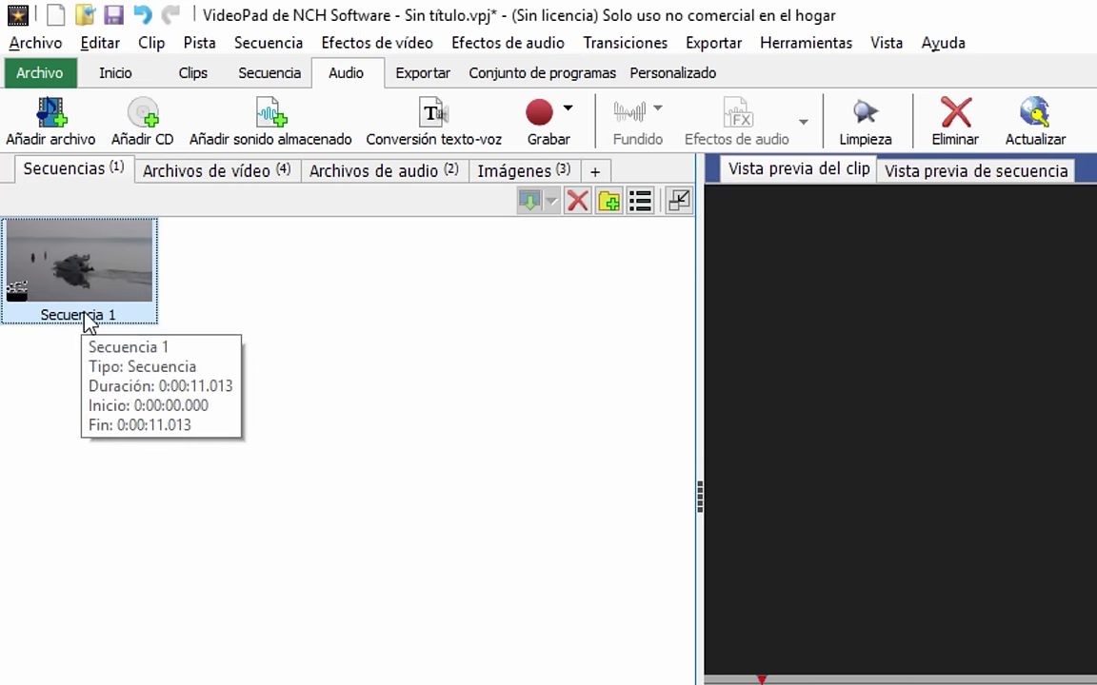
{"action": "left_click", "coordinate": [84, 319]}
{"action": "left_click", "coordinate": [647, 124]}
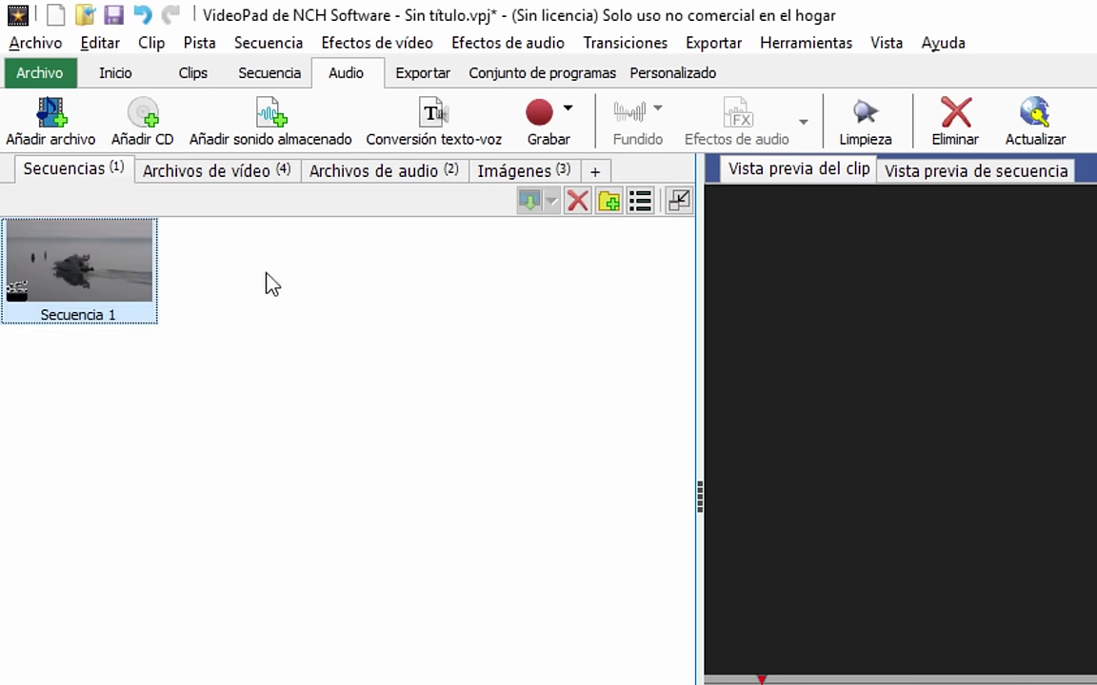
{"action": "right_click", "coordinate": [62, 314]}
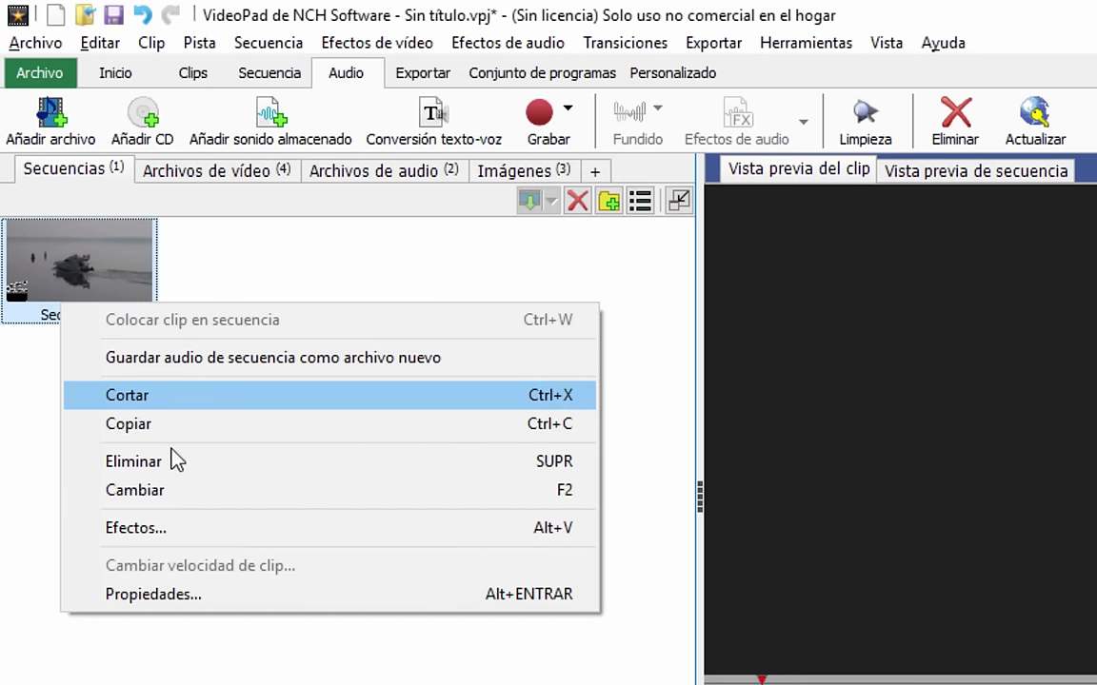
{"action": "left_click", "coordinate": [153, 592]}
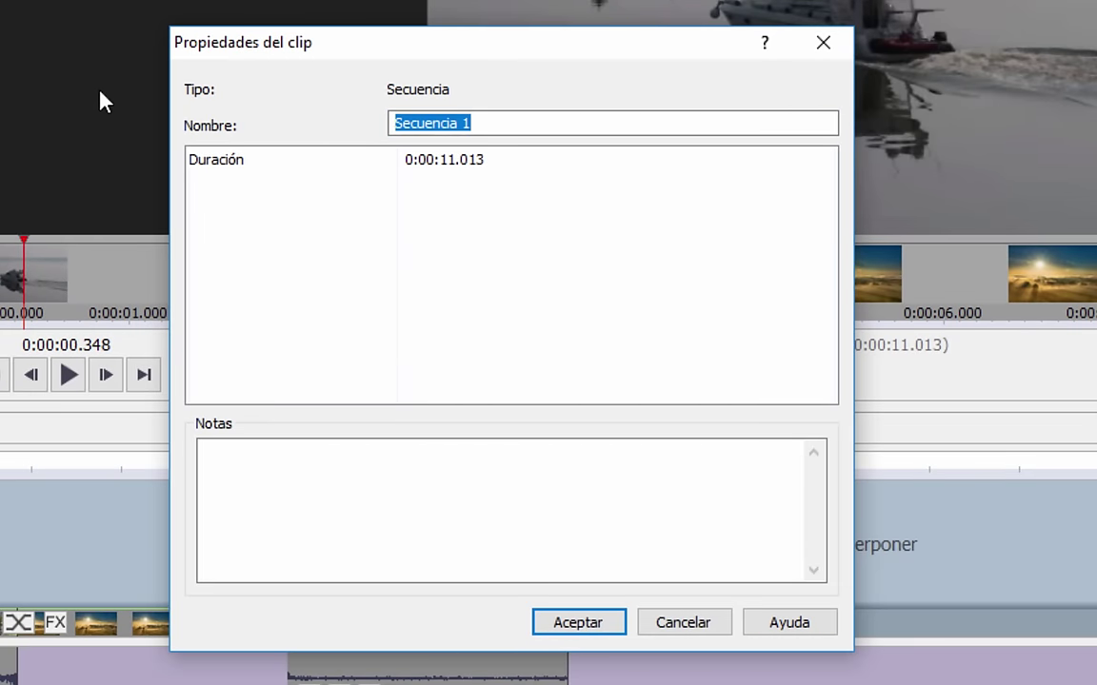
{"action": "type", "text": "Video"}
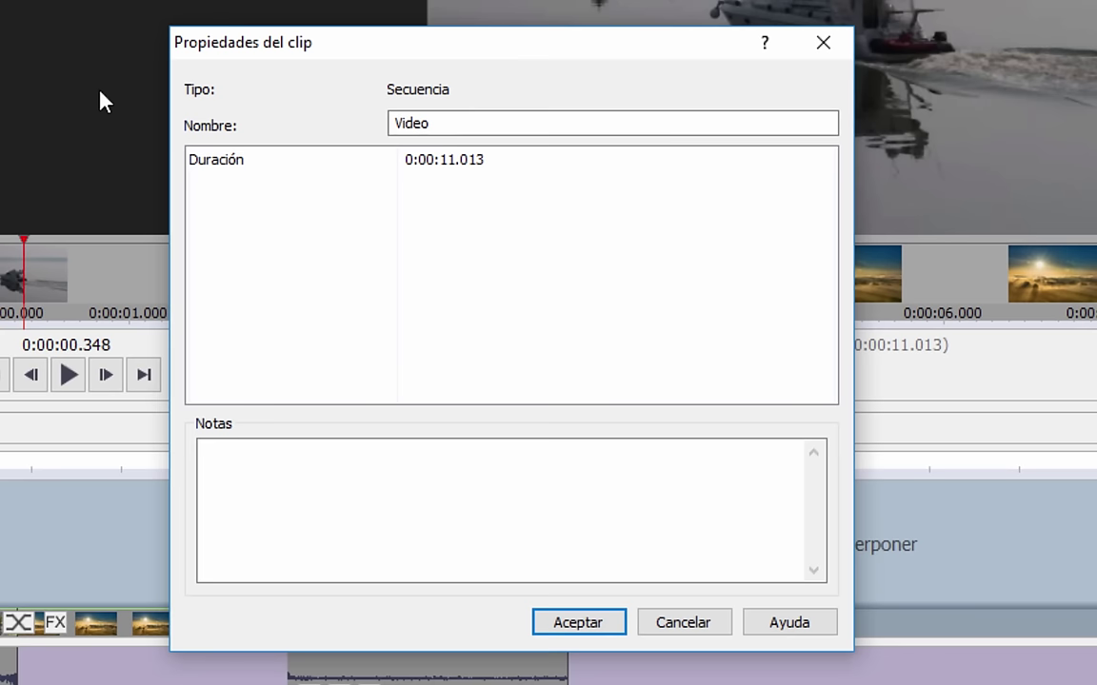
{"action": "key", "text": "ctrl+a"}
{"action": "type", "text": "Pruebas de Videopad"}
{"action": "key", "text": "Return"}
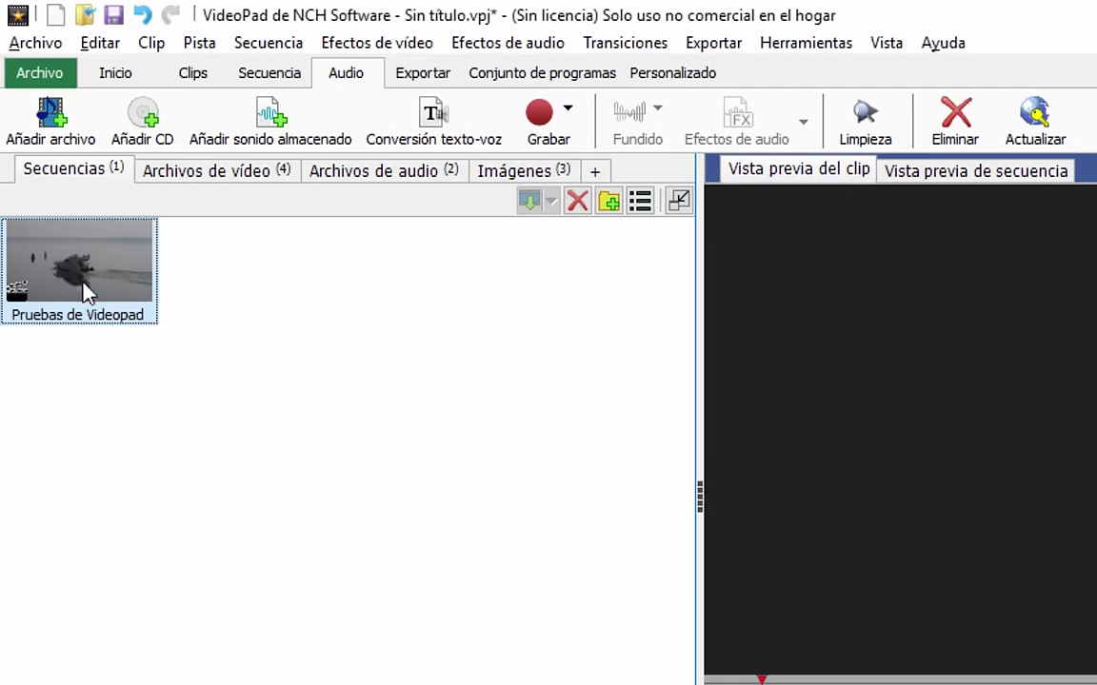
Examine the video file export settings and the MP4 encoder options, including the compressor choices, without exporting.
{"action": "left_click", "coordinate": [695, 46]}
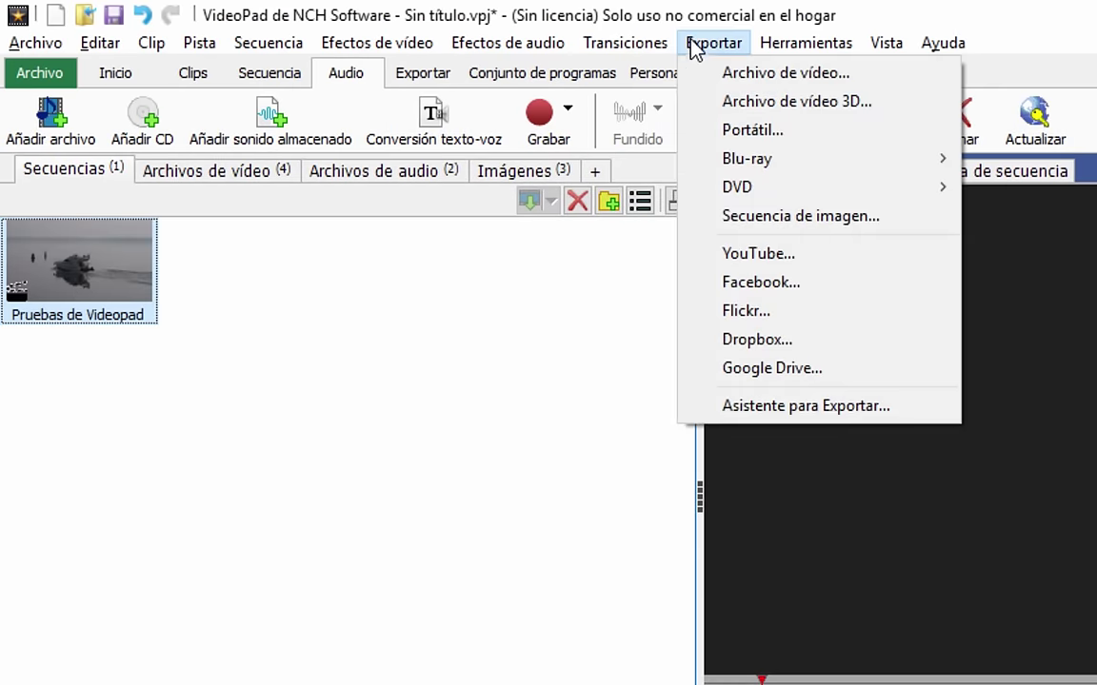
{"action": "left_click", "coordinate": [786, 80]}
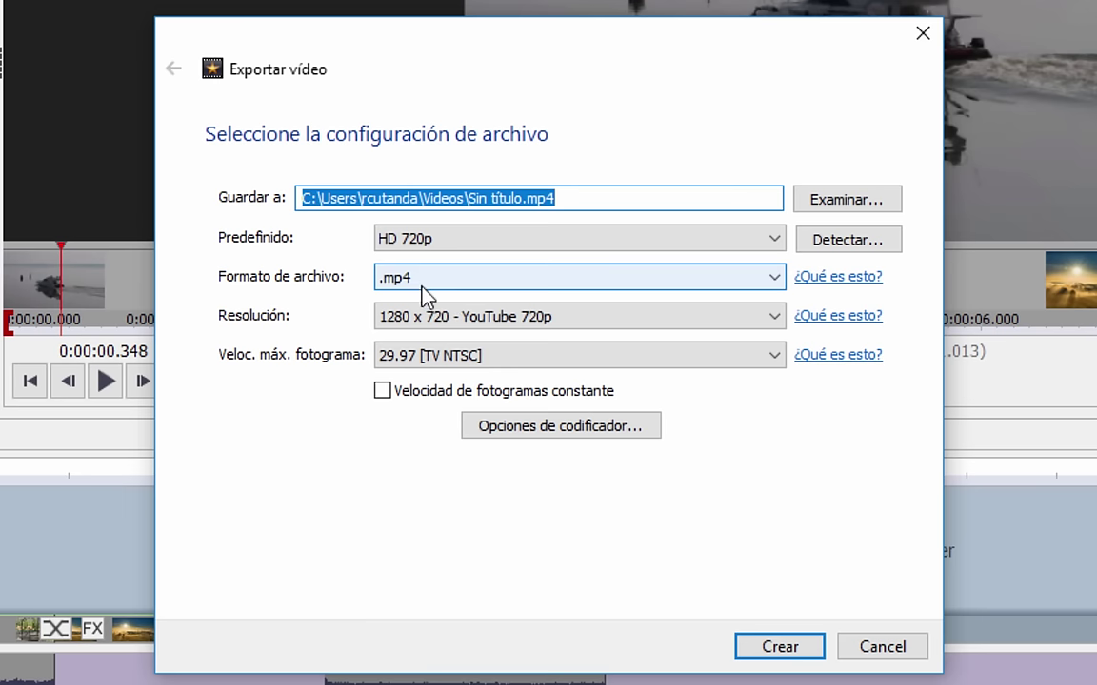
{"action": "left_click", "coordinate": [506, 430]}
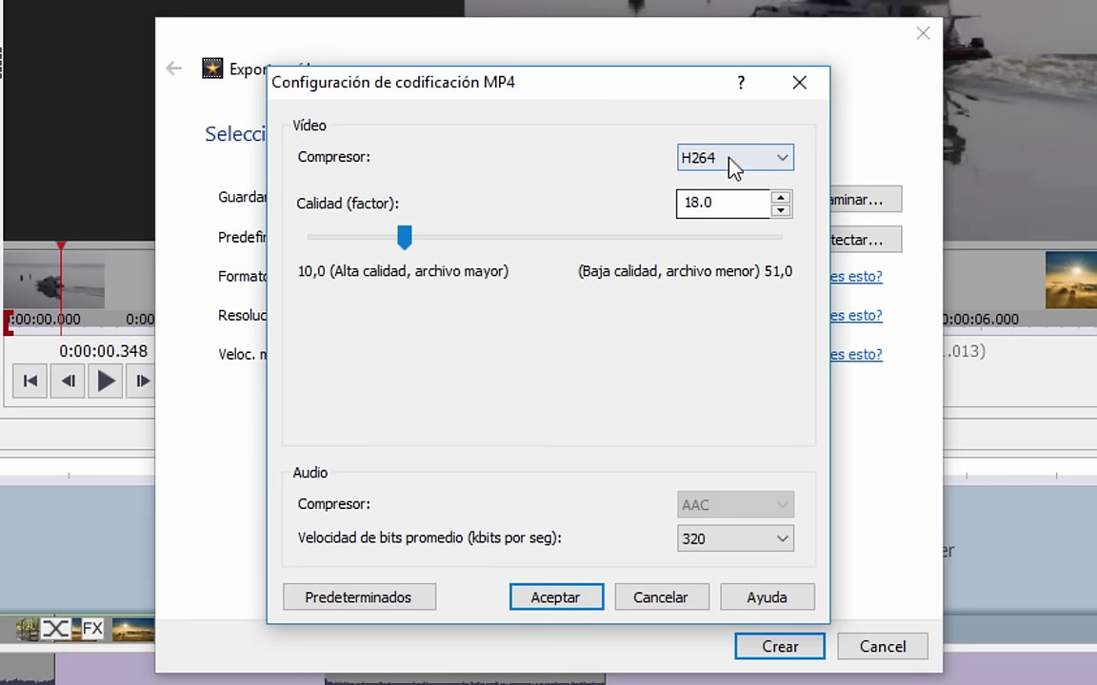
{"action": "left_click", "coordinate": [734, 167]}
{"action": "left_click", "coordinate": [734, 164]}
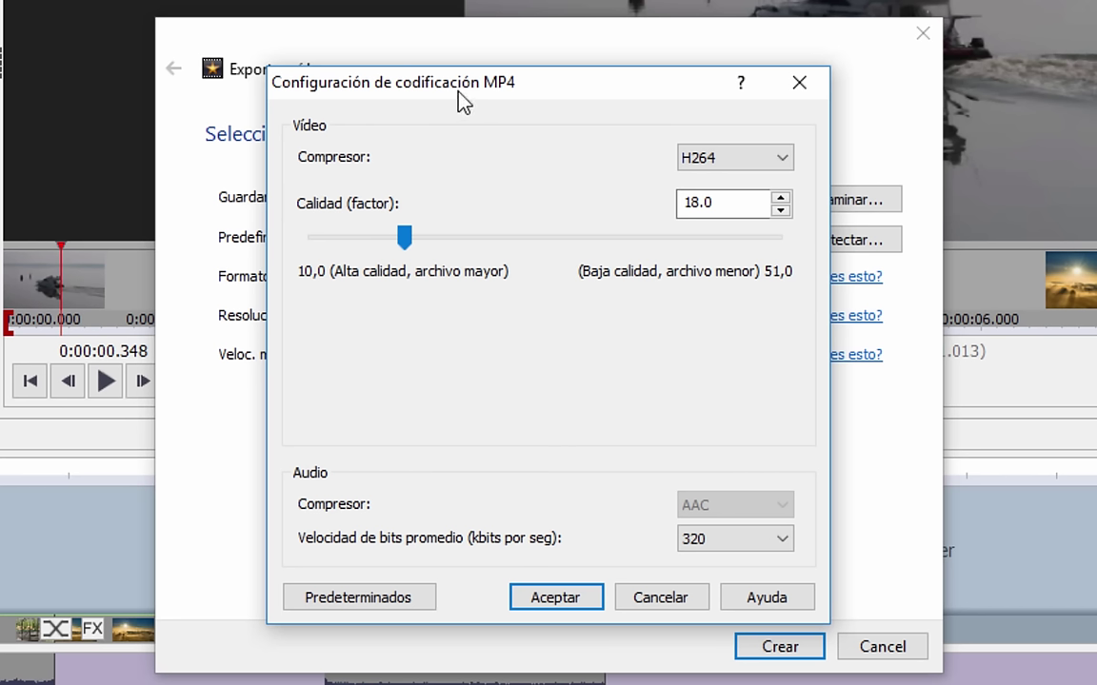
{"action": "left_click", "coordinate": [669, 601]}
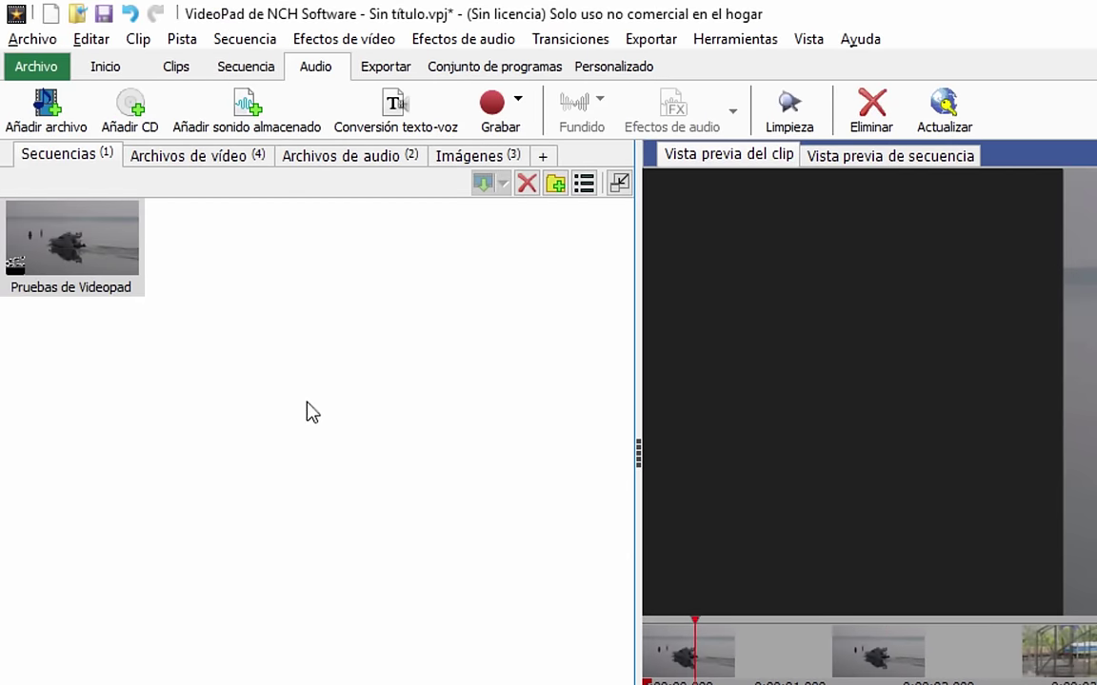
Save the project as "Pruebas de Videopad.vpj" in the Videopad folder on the SSD (E:) drive.
{"action": "left_click", "coordinate": [21, 67]}
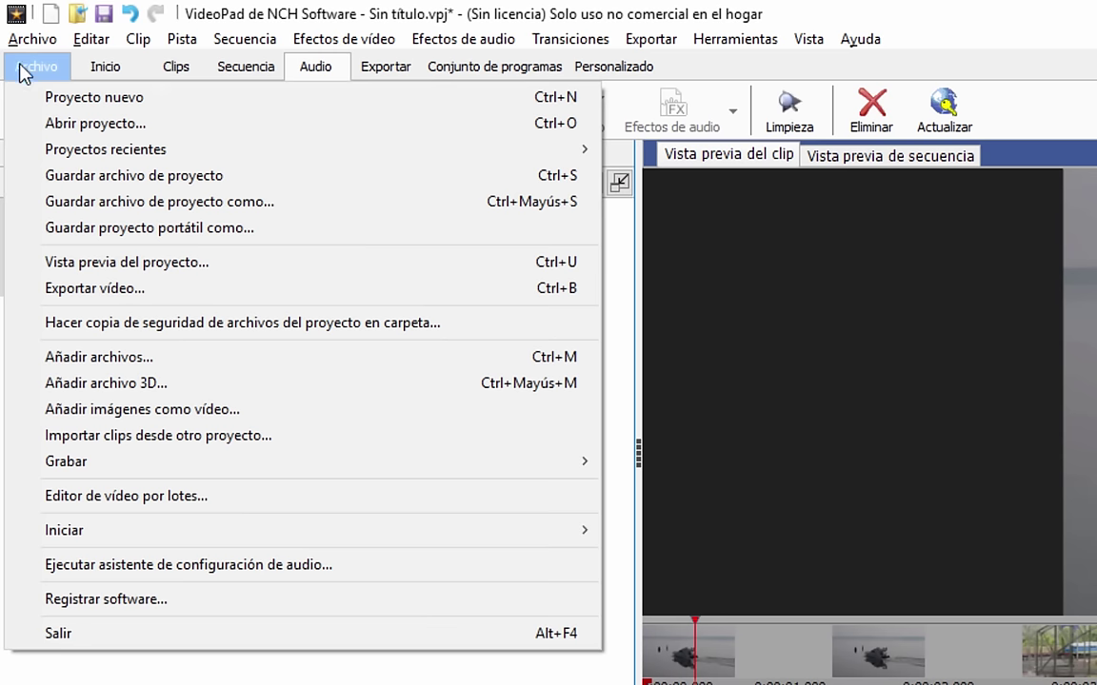
{"action": "left_click", "coordinate": [110, 179]}
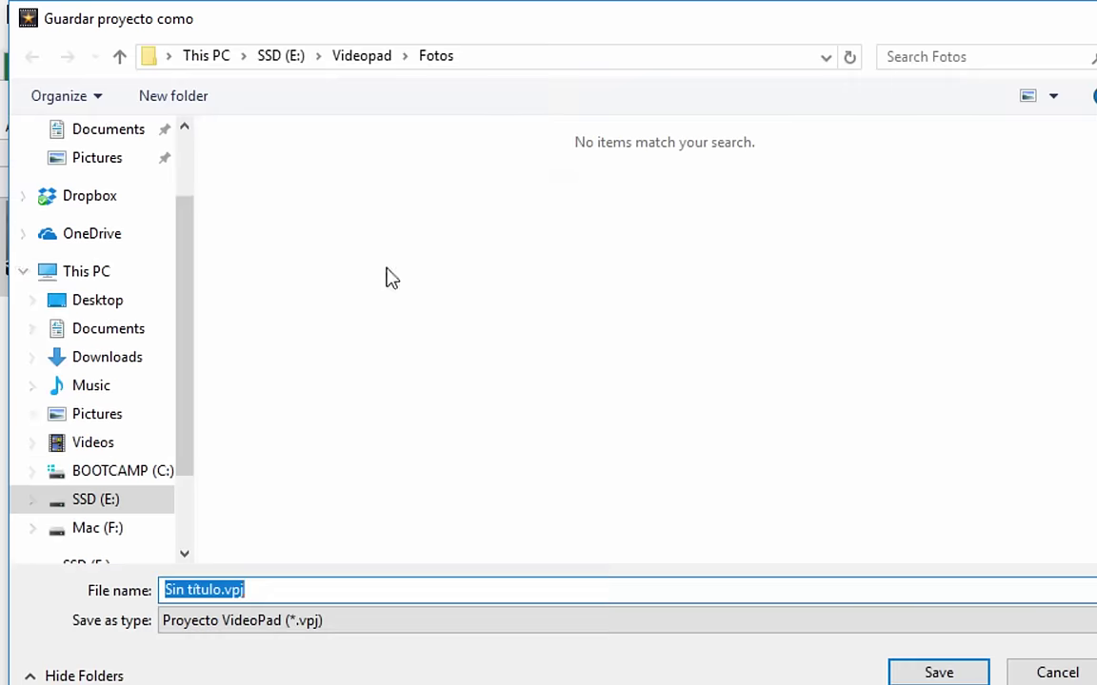
{"action": "left_click", "coordinate": [361, 57]}
{"action": "left_click", "coordinate": [281, 56]}
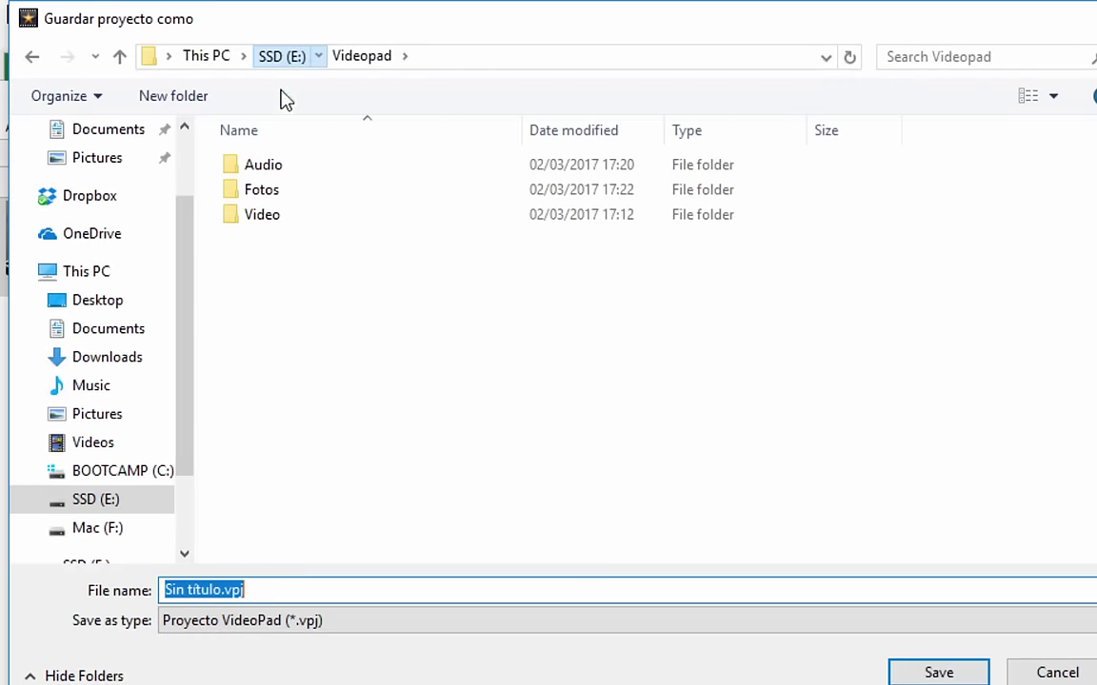
{"action": "double_click", "coordinate": [250, 540]}
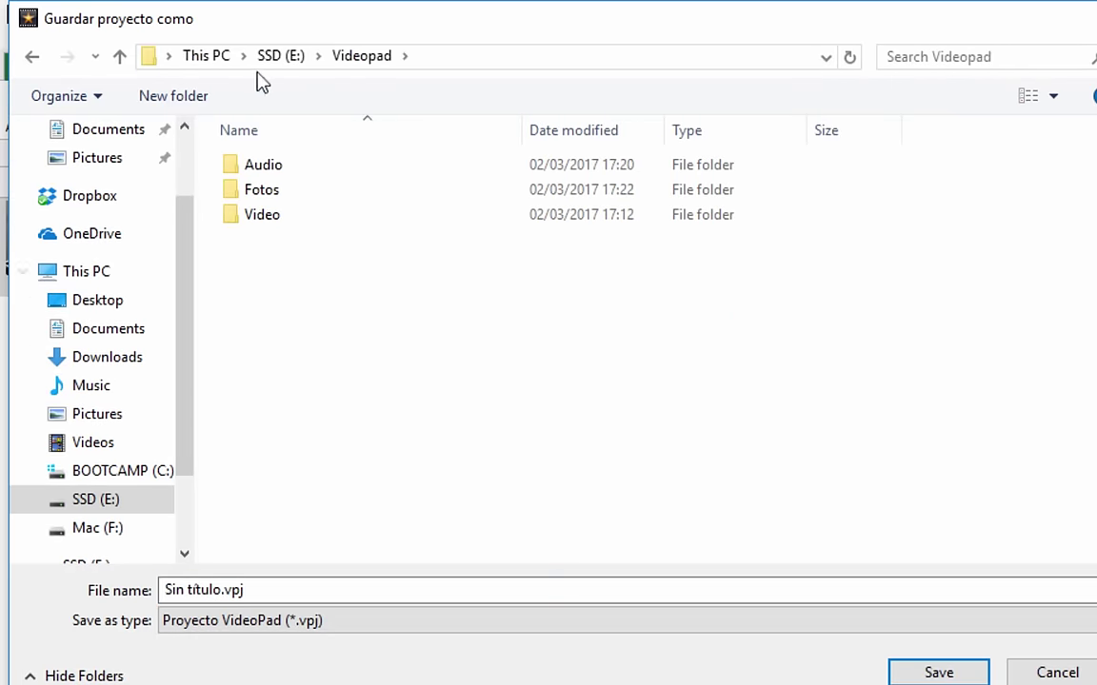
{"action": "left_click", "coordinate": [220, 590]}
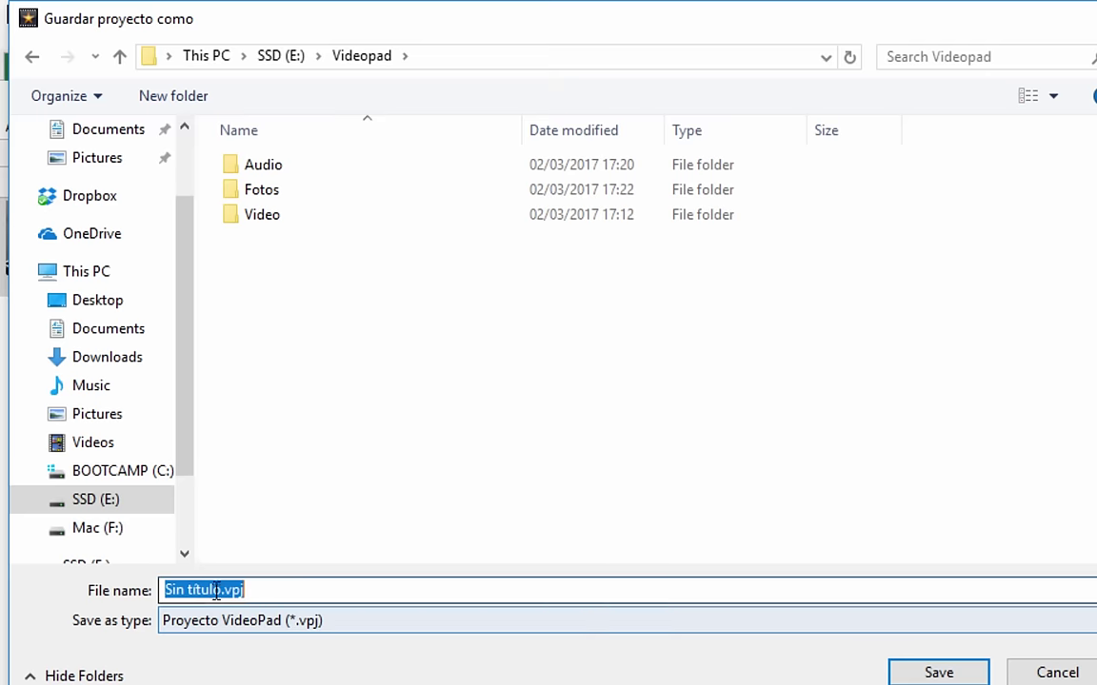
{"action": "left_click", "coordinate": [218, 590]}
{"action": "key", "text": "shift+Home"}
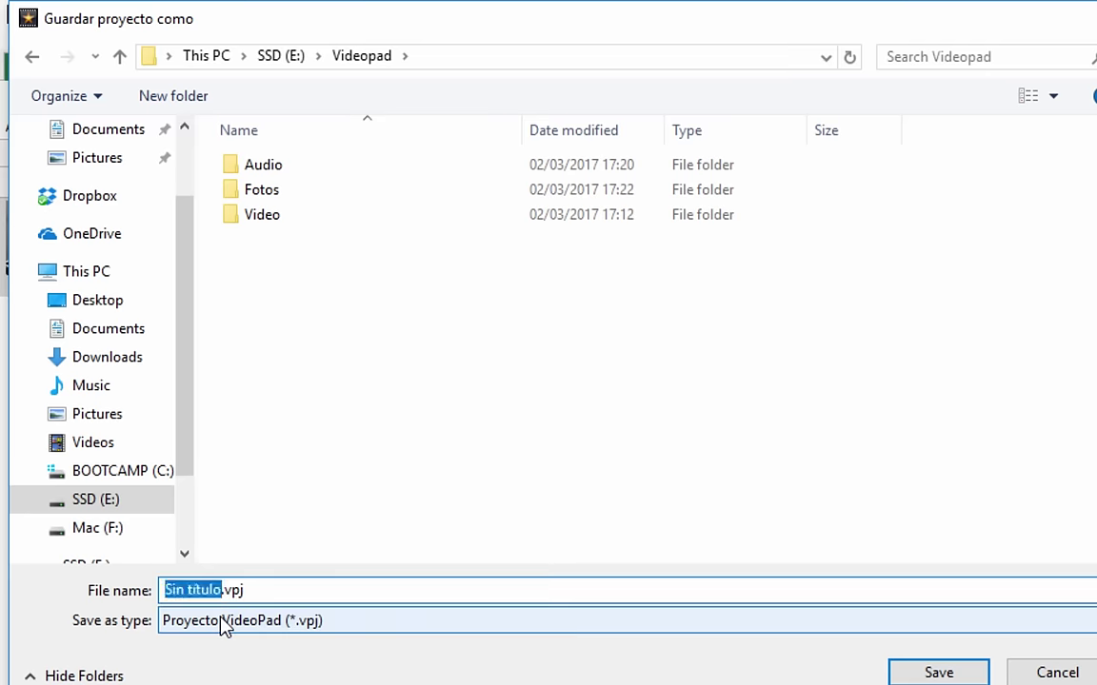
{"action": "type", "text": "Pruebas de Videopad"}
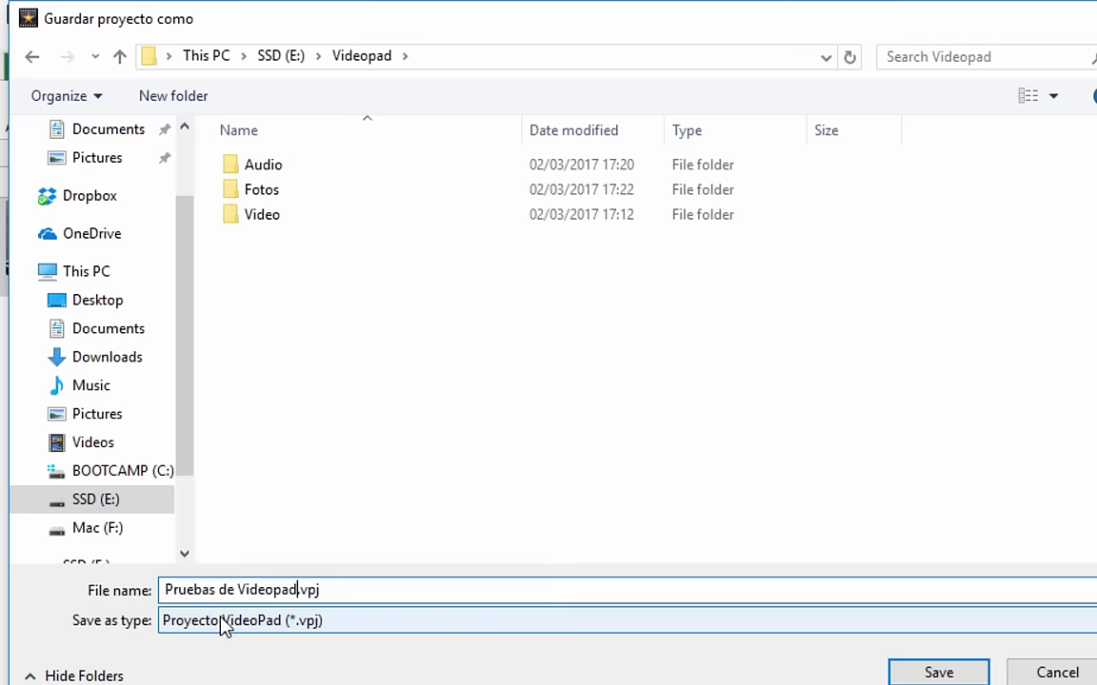
{"action": "key", "text": "Return"}
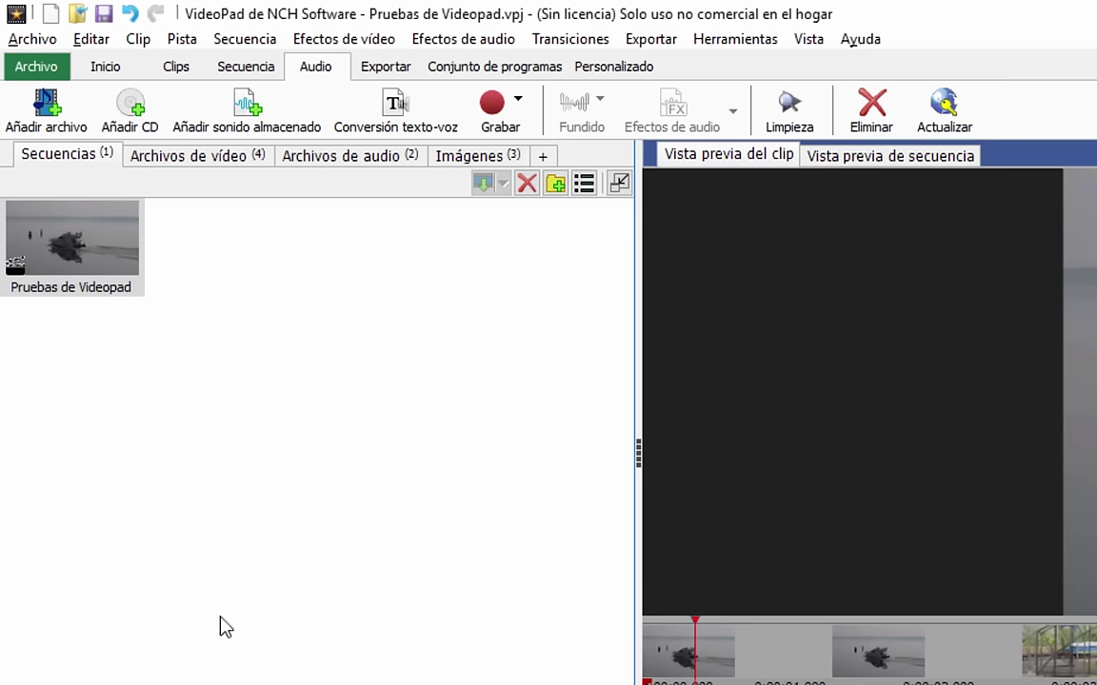
Exit VideoPad and open the special discount offer from the NCH Software thank-you page in Firefox.
{"action": "left_click", "coordinate": [38, 40]}
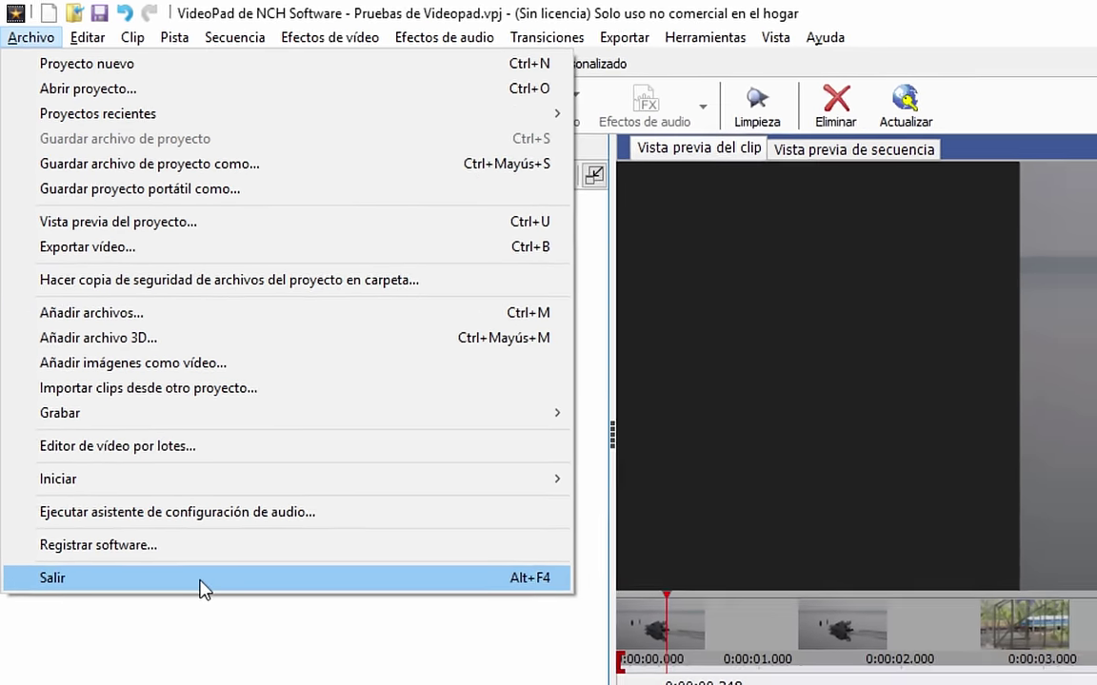
{"action": "left_click", "coordinate": [206, 601]}
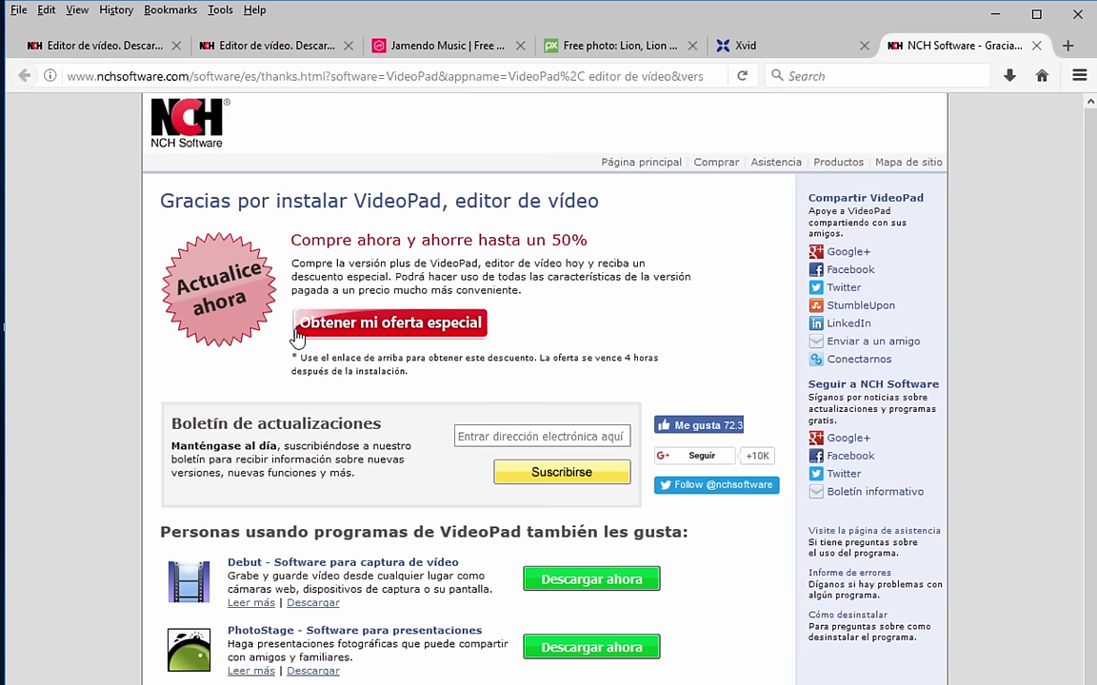
{"action": "left_click", "coordinate": [392, 330]}
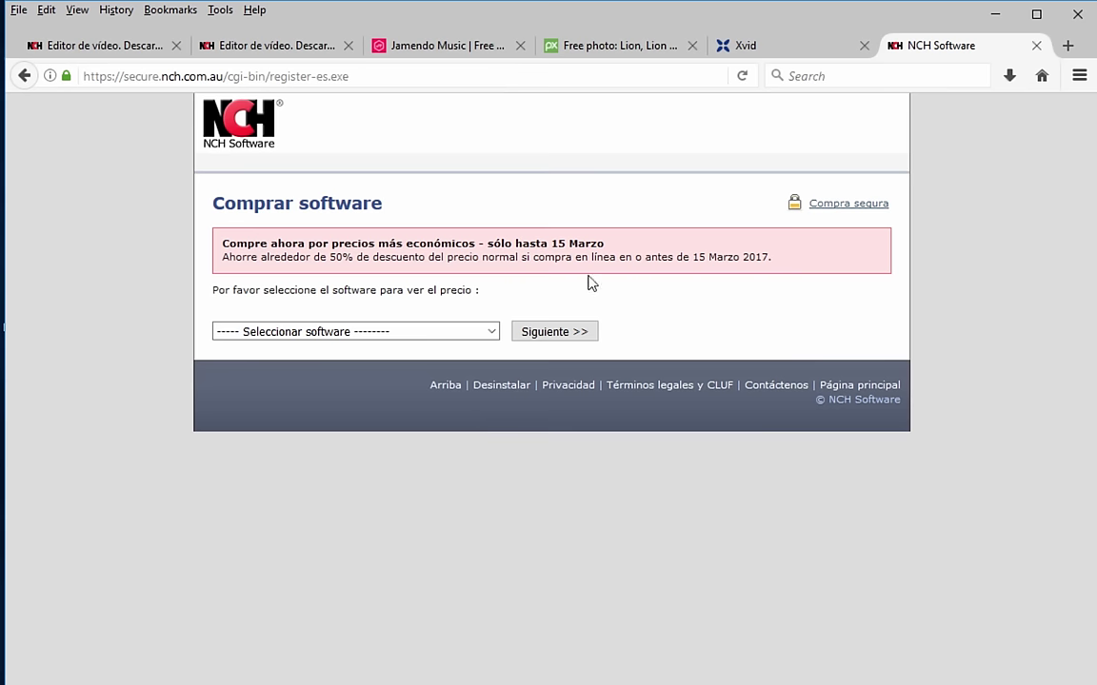
Look up the discounted prices of "VideoPad, editor de vídeo" on the purchase page, comparing the Máster and doméstica editions.
{"action": "left_click_drag", "start_coordinate": [476, 243], "coordinate": [602, 245]}
{"action": "left_click", "coordinate": [550, 255]}
{"action": "left_click", "coordinate": [490, 331]}
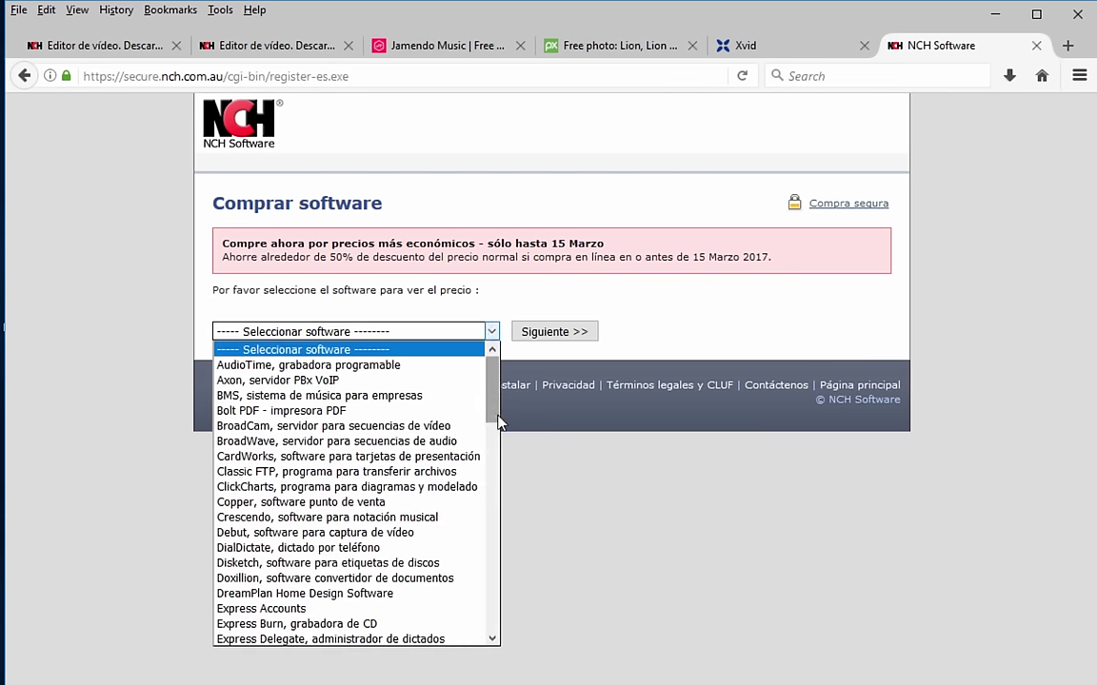
{"action": "left_click_drag", "start_coordinate": [497, 416], "coordinate": [411, 620]}
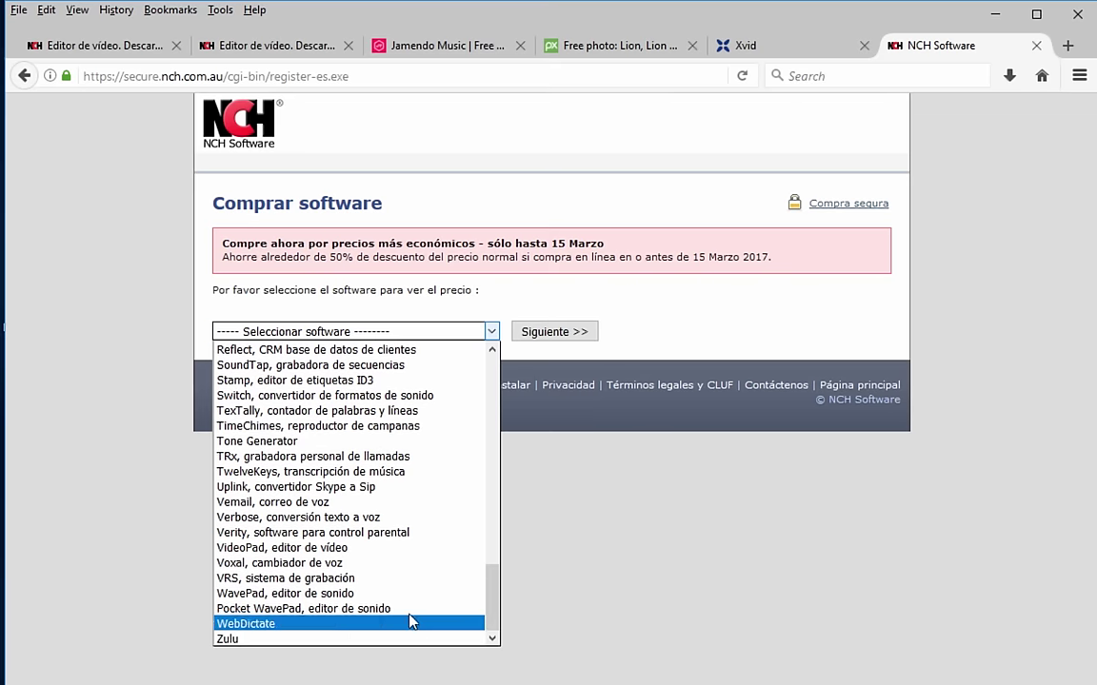
{"action": "left_click", "coordinate": [374, 549]}
{"action": "left_click", "coordinate": [551, 333]}
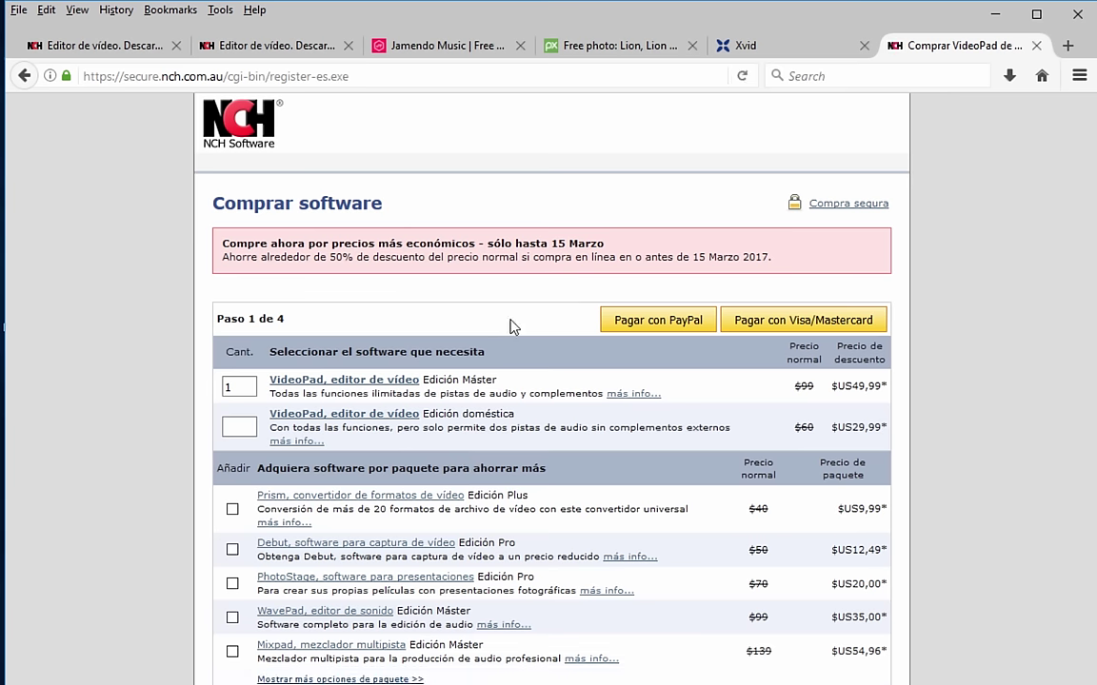
{"action": "left_click_drag", "start_coordinate": [438, 380], "coordinate": [422, 416]}
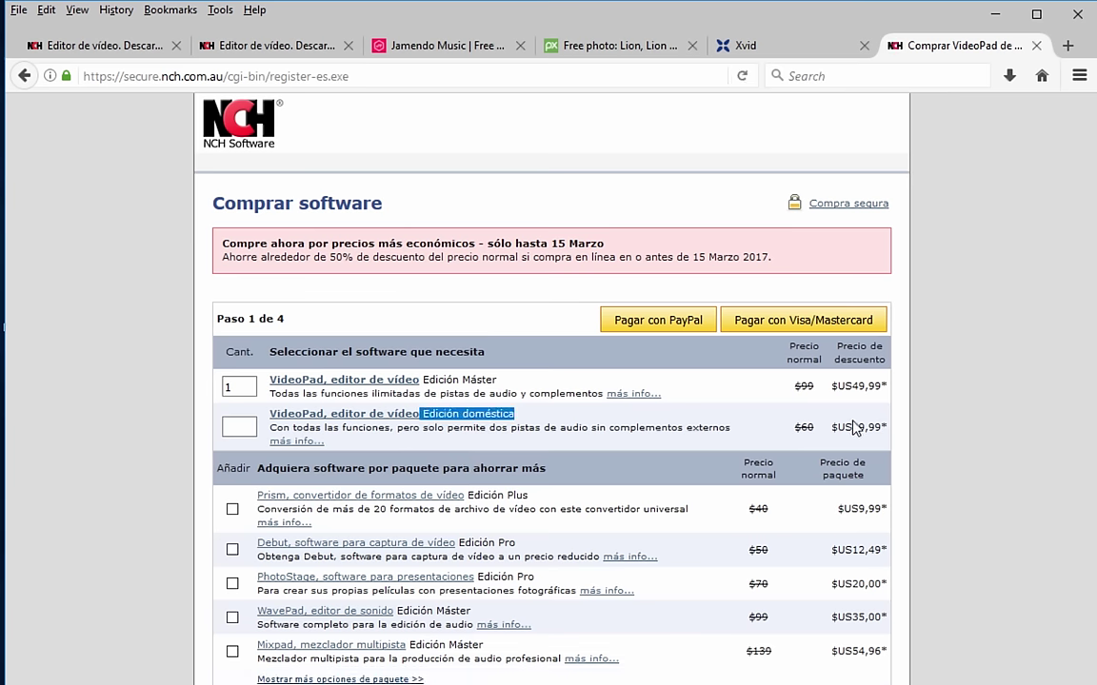
{"action": "left_click_drag", "start_coordinate": [886, 427], "coordinate": [793, 437]}
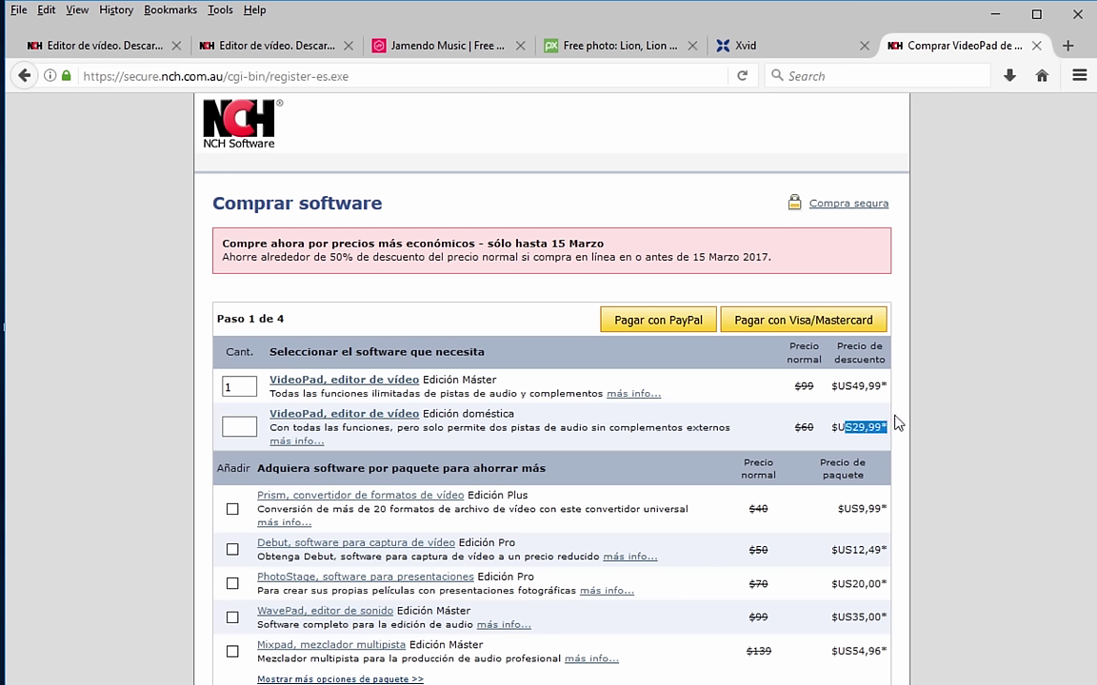
Switch to the xvid.com page and open its download section for the Xvid codec.
{"action": "left_click", "coordinate": [757, 46]}
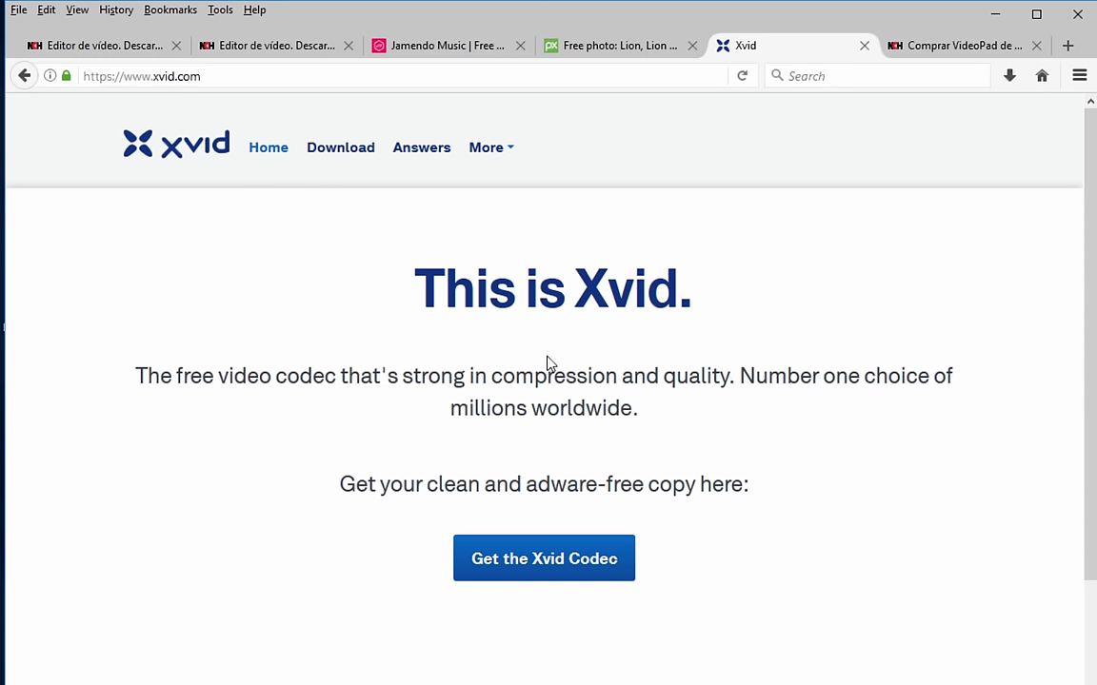
{"action": "double_click", "coordinate": [606, 284]}
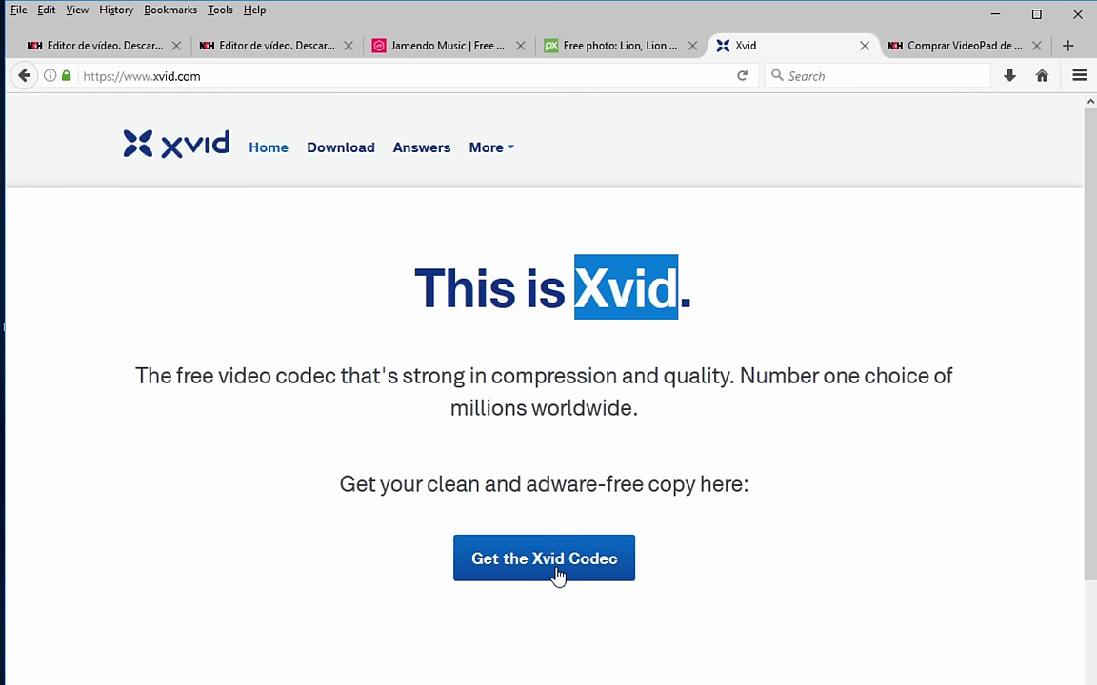
{"action": "left_click", "coordinate": [583, 289]}
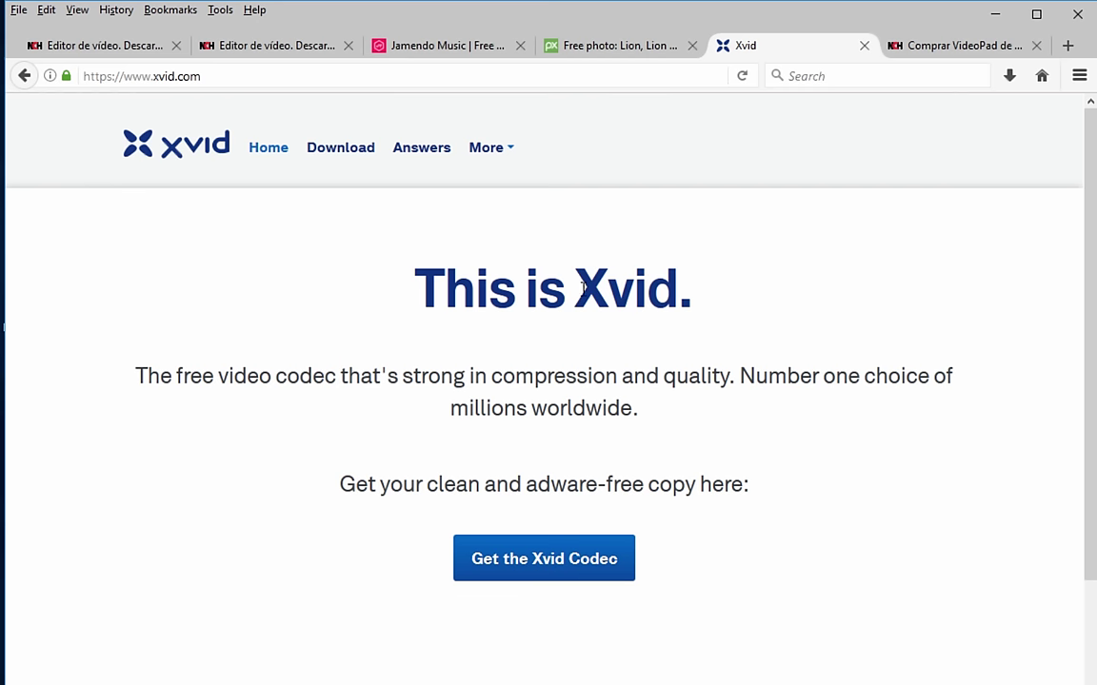
{"action": "left_click_drag", "start_coordinate": [577, 290], "coordinate": [664, 298]}
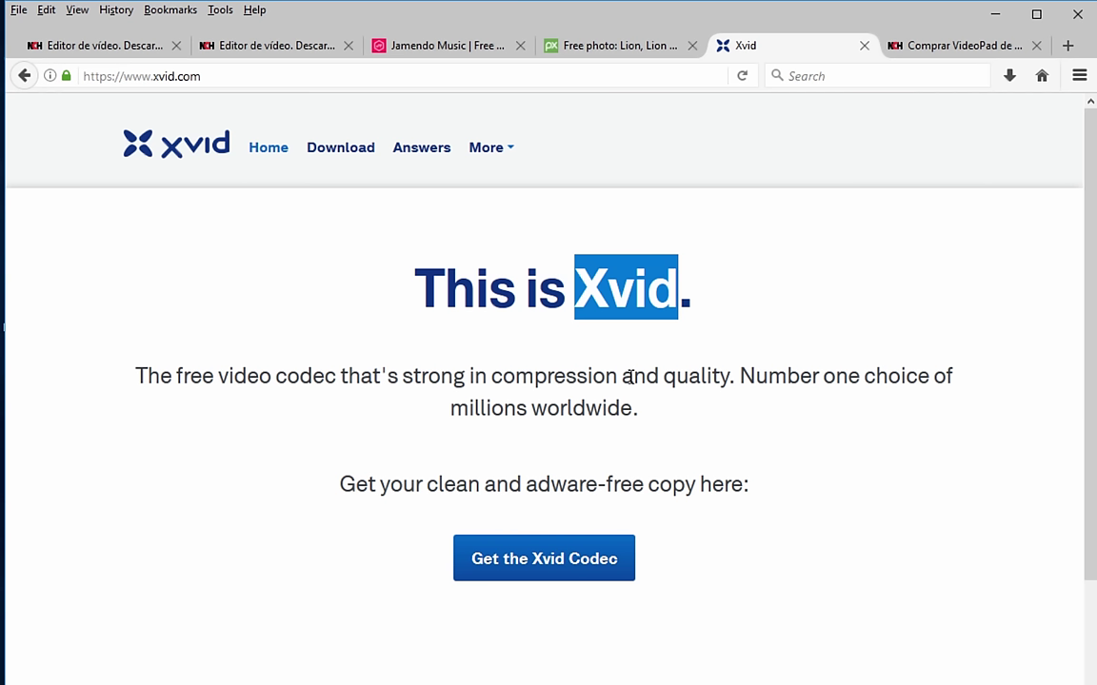
{"action": "left_click", "coordinate": [590, 299]}
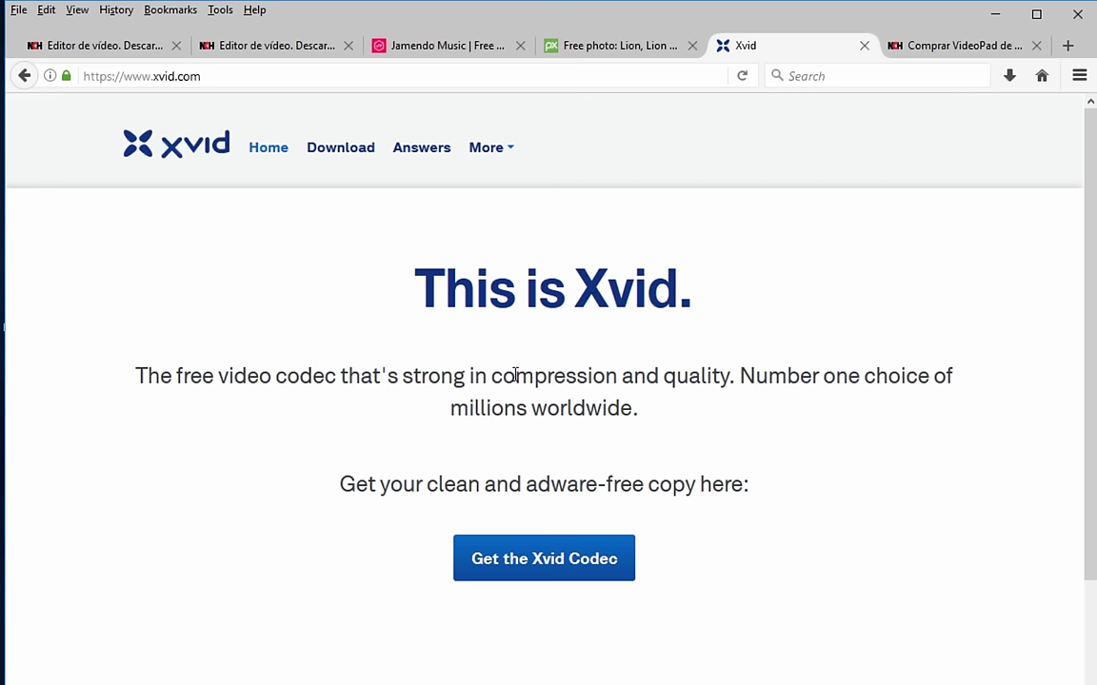
{"action": "left_click", "coordinate": [518, 580]}
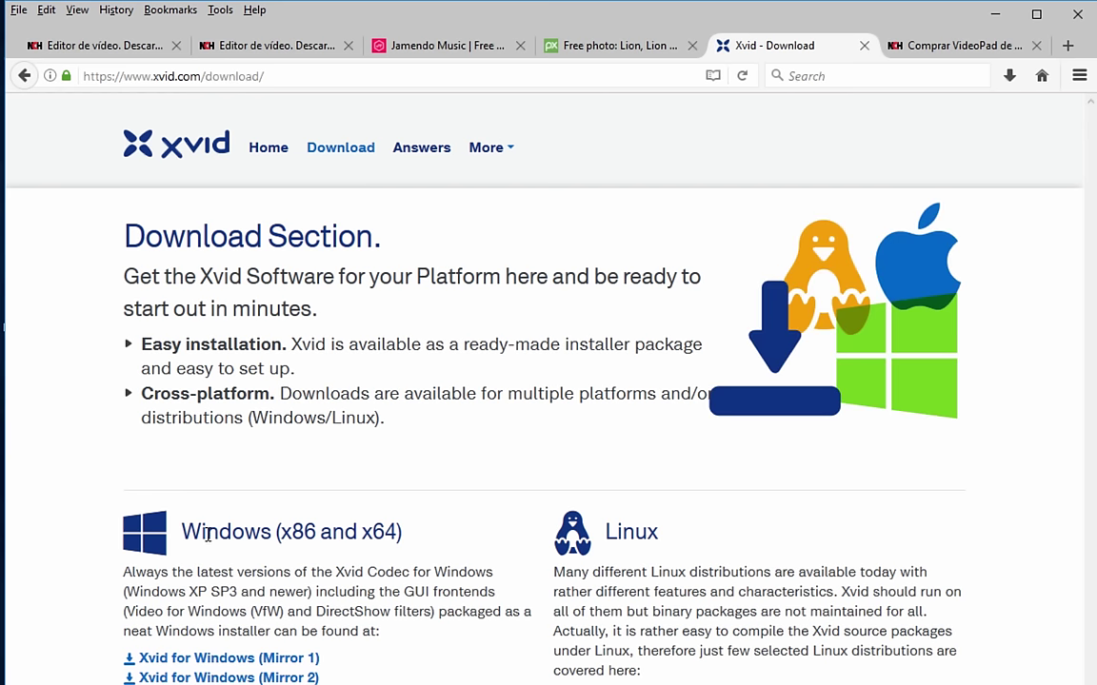
Try to download Xvid for Windows from Mirror 1, and close the page it opens.
{"action": "left_click_drag", "start_coordinate": [208, 536], "coordinate": [272, 539]}
{"action": "left_click", "coordinate": [286, 539]}
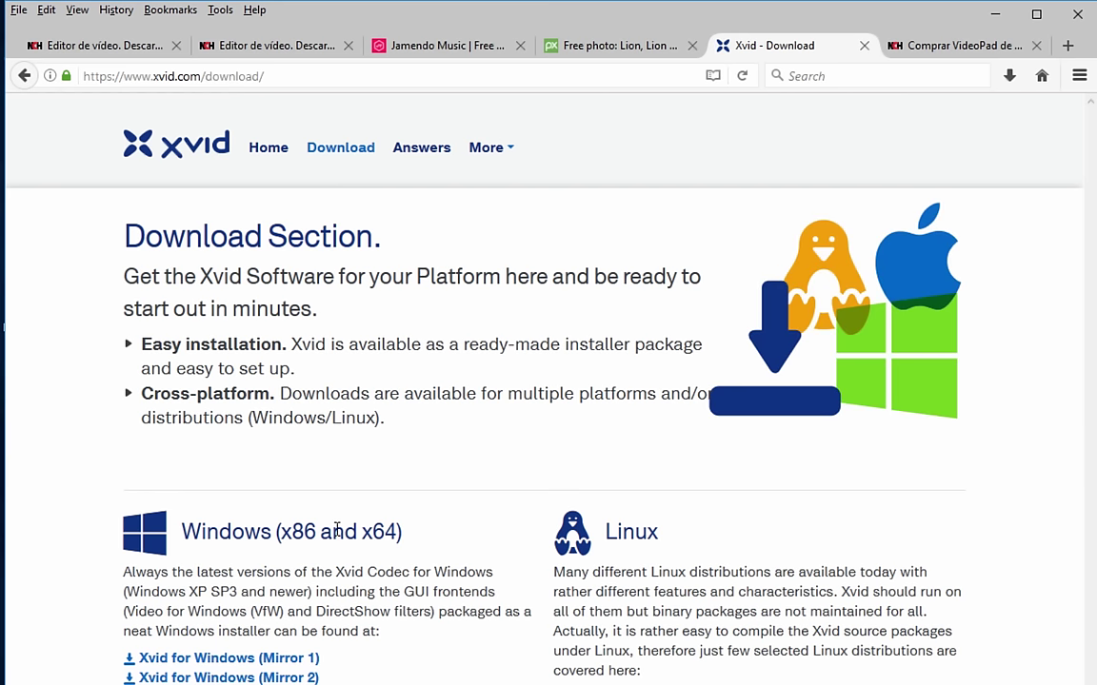
{"action": "left_click", "coordinate": [272, 672]}
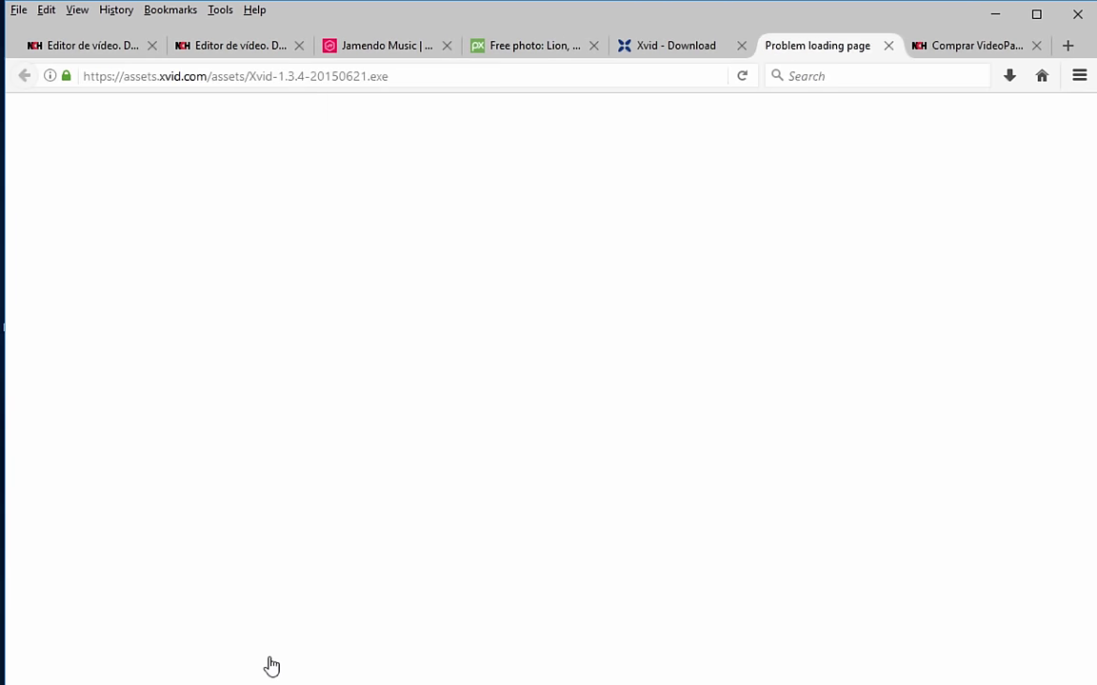
{"action": "left_click_drag", "start_coordinate": [514, 558], "coordinate": [805, 564]}
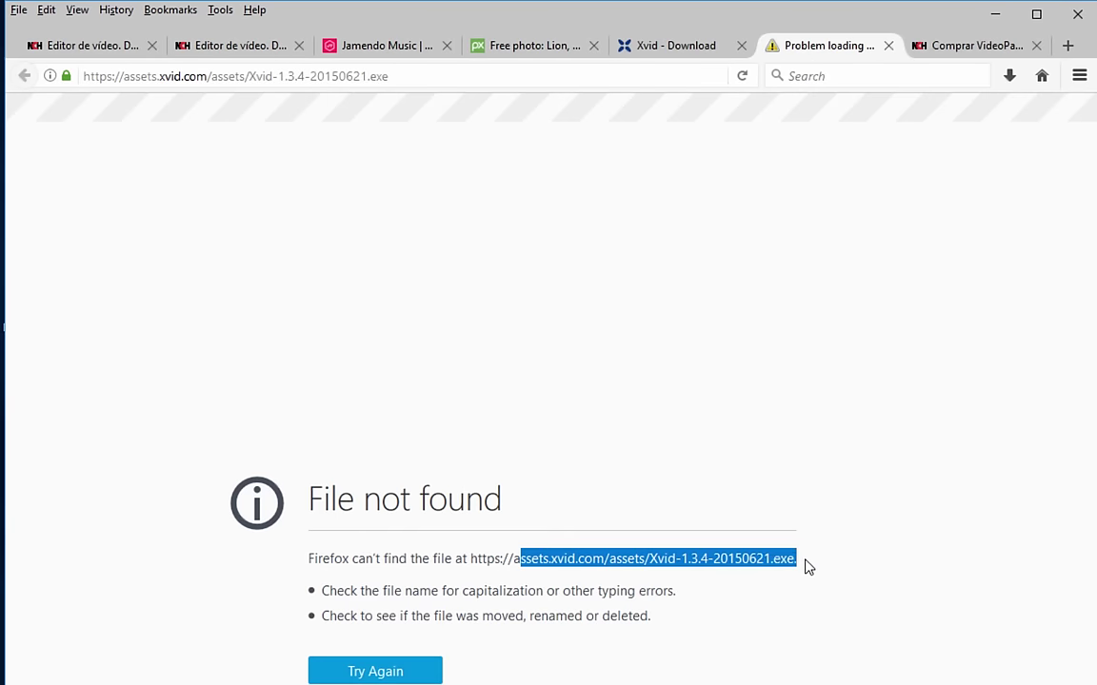
{"action": "left_click", "coordinate": [805, 563]}
{"action": "left_click", "coordinate": [752, 55]}
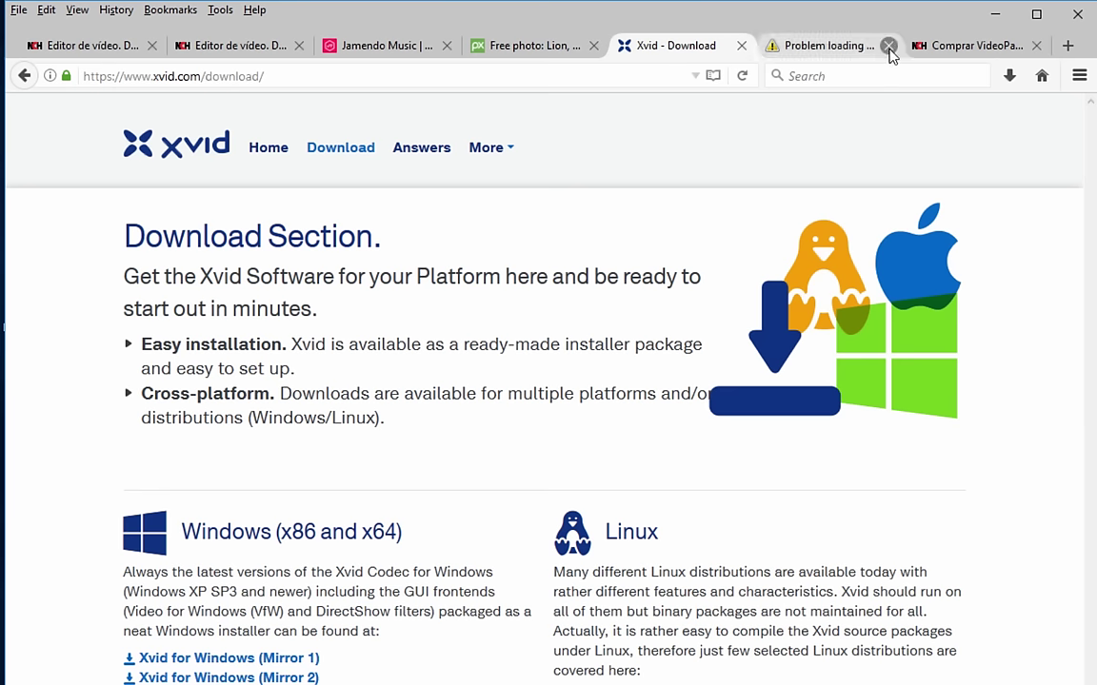
{"action": "left_click", "coordinate": [888, 45]}
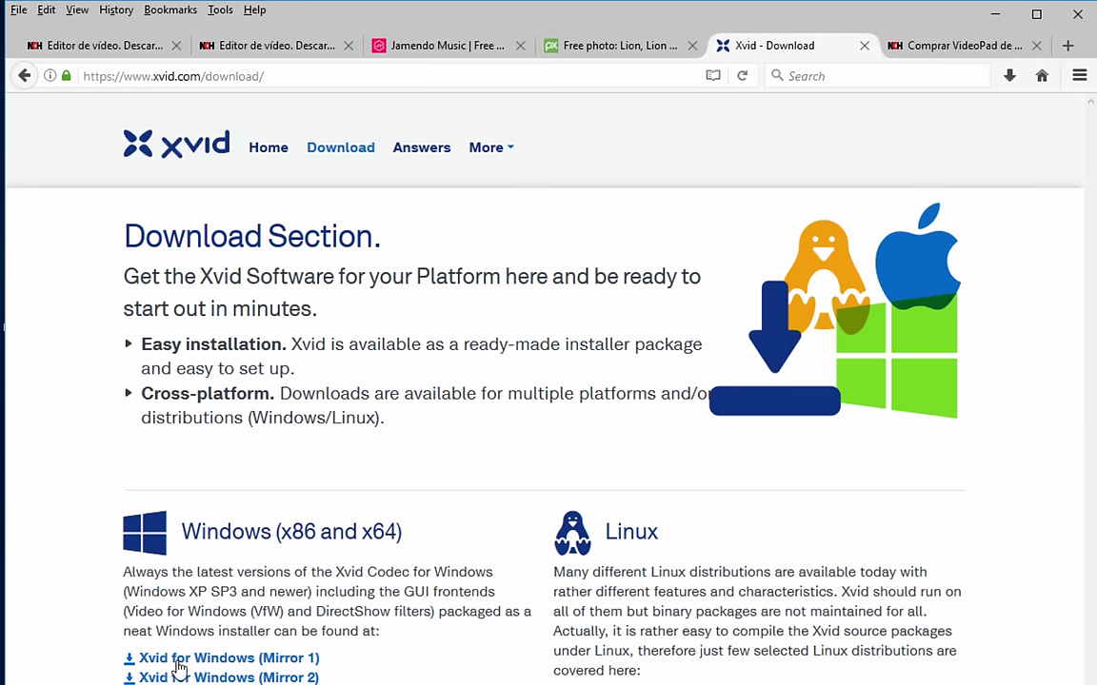
Download the Xvid Codec 1.3.4 installer from Mirror 2, saving Xvid-1.3.4-20150621.exe.
{"action": "left_click", "coordinate": [233, 678]}
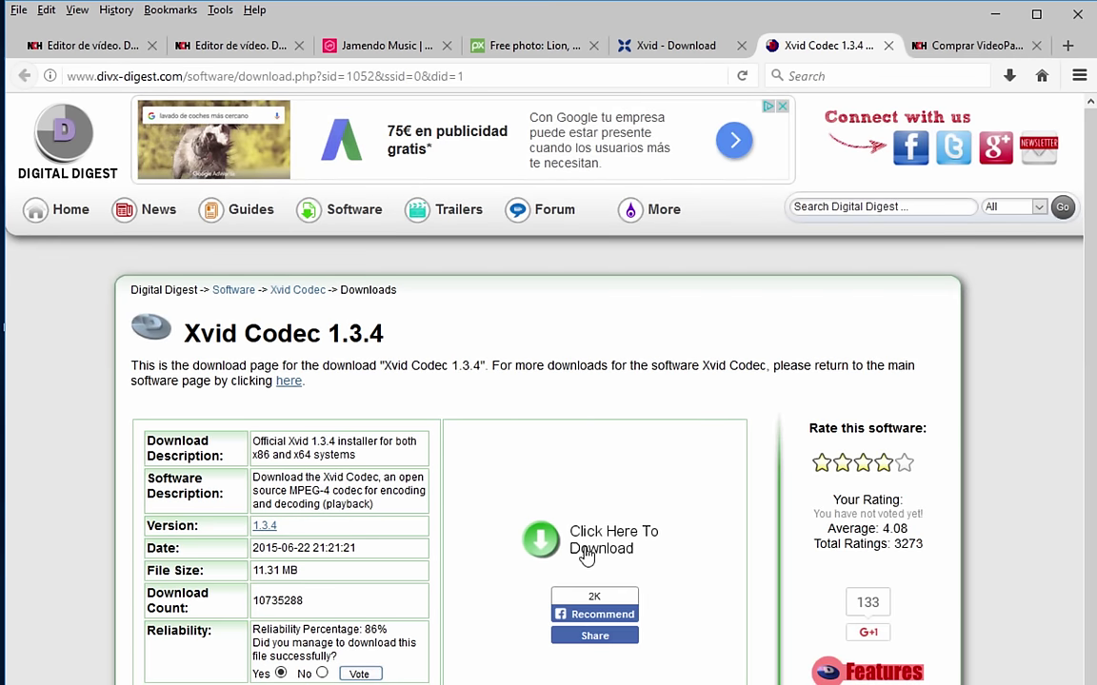
{"action": "left_click", "coordinate": [590, 556]}
{"action": "left_click_drag", "start_coordinate": [483, 209], "coordinate": [495, 209]}
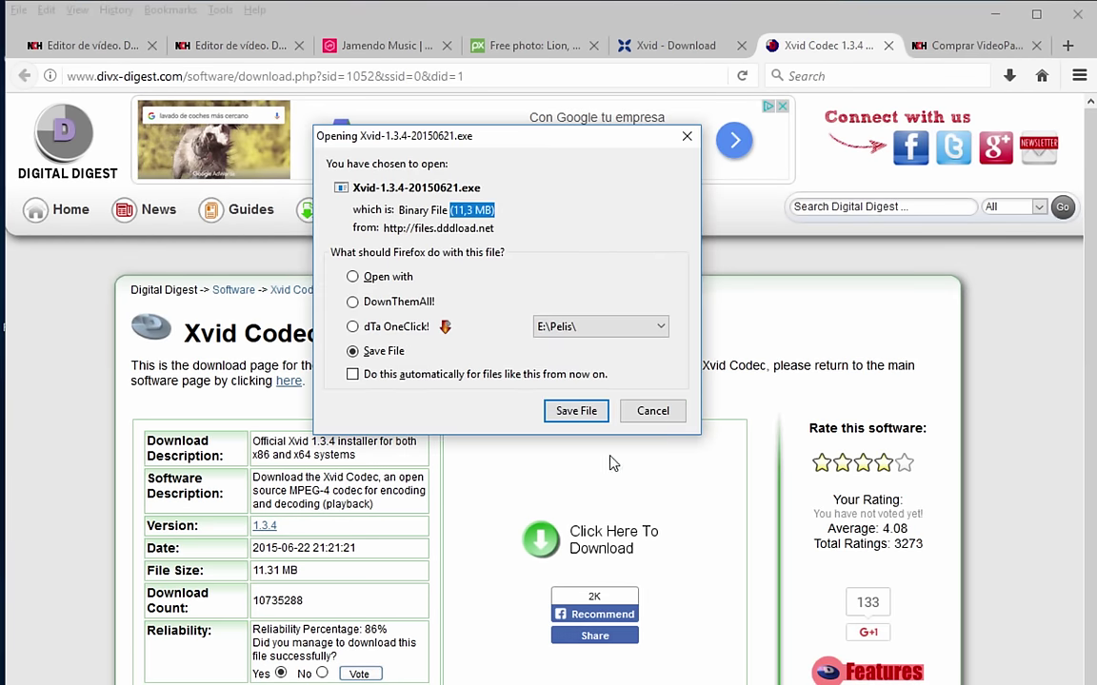
{"action": "left_click", "coordinate": [564, 411]}
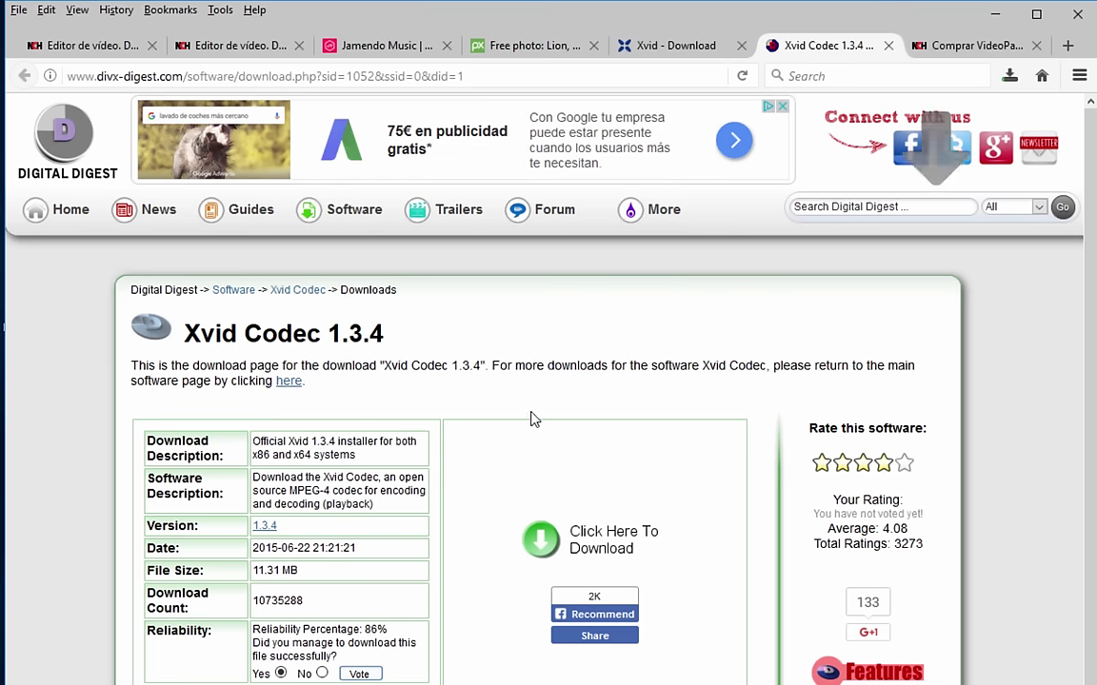
Show the Xvid download in its containing folder, and clear the finished items from the browser's recent downloads.
{"action": "left_click", "coordinate": [1009, 75]}
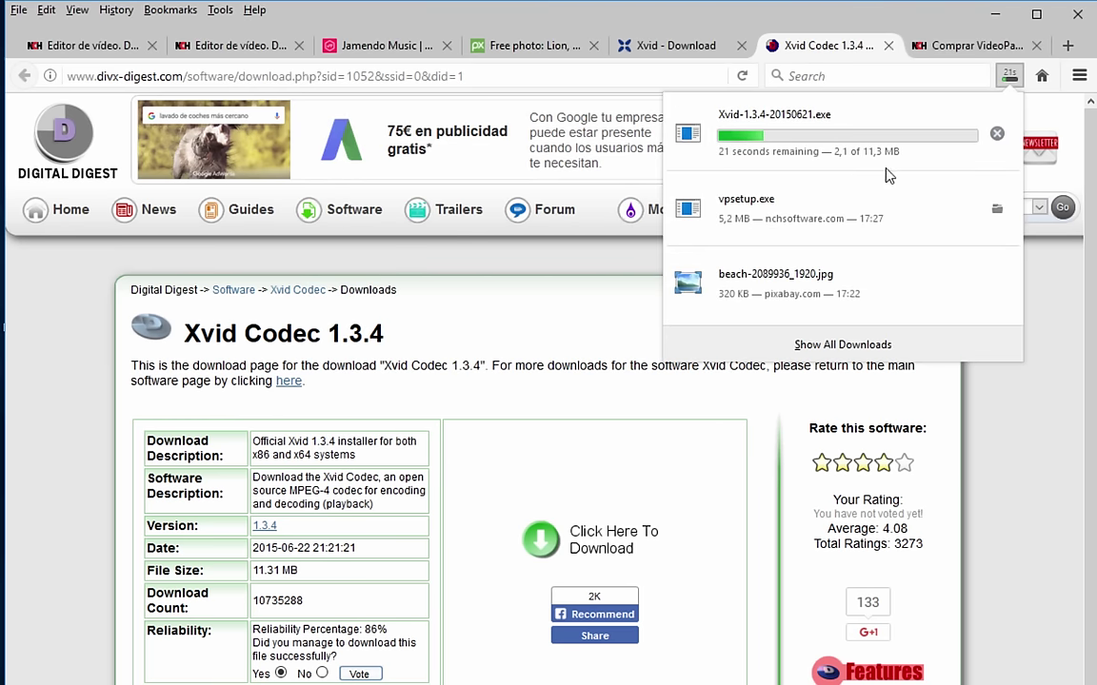
{"action": "right_click", "coordinate": [738, 139]}
{"action": "left_click", "coordinate": [838, 184]}
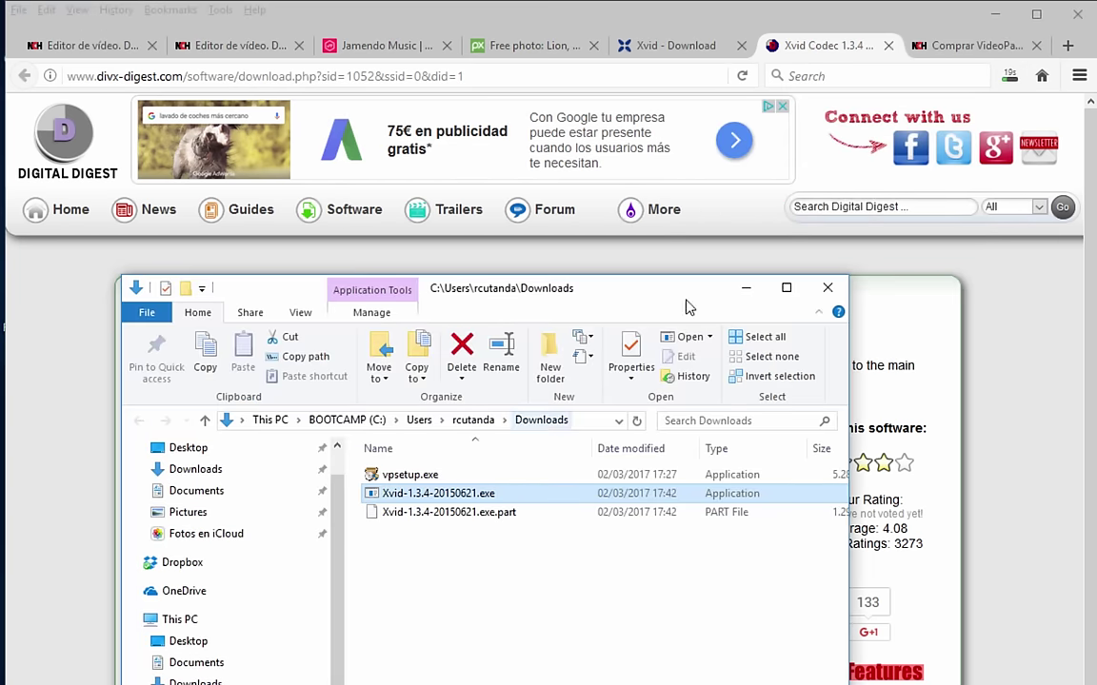
{"action": "left_click", "coordinate": [1009, 75]}
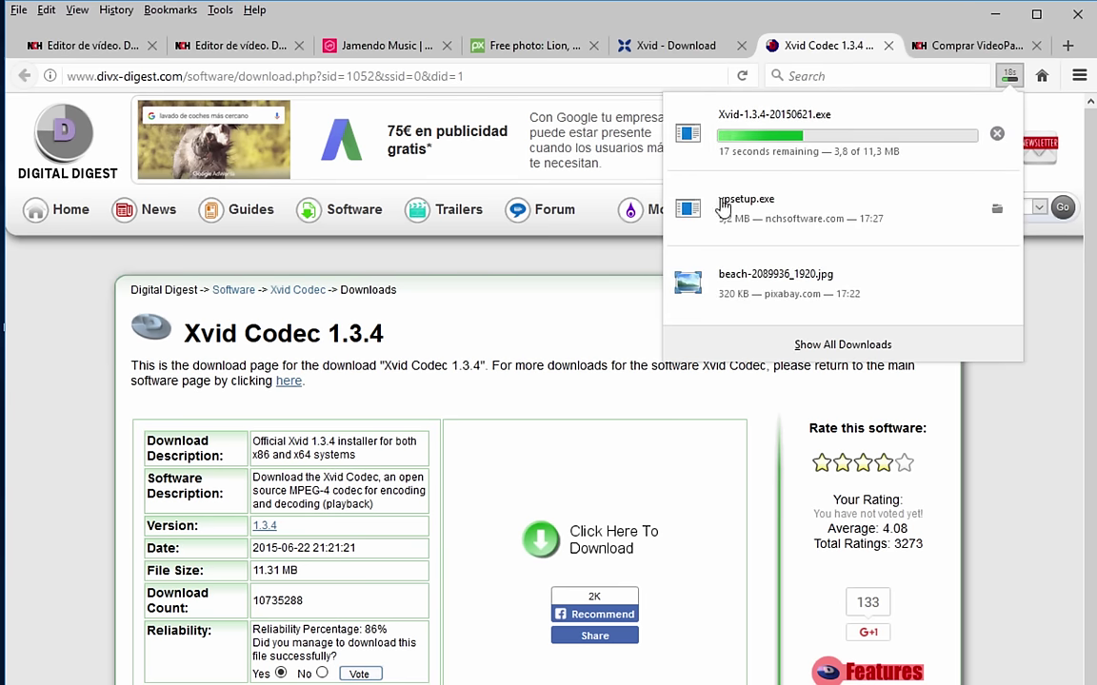
{"action": "right_click", "coordinate": [735, 226]}
{"action": "left_click", "coordinate": [781, 326]}
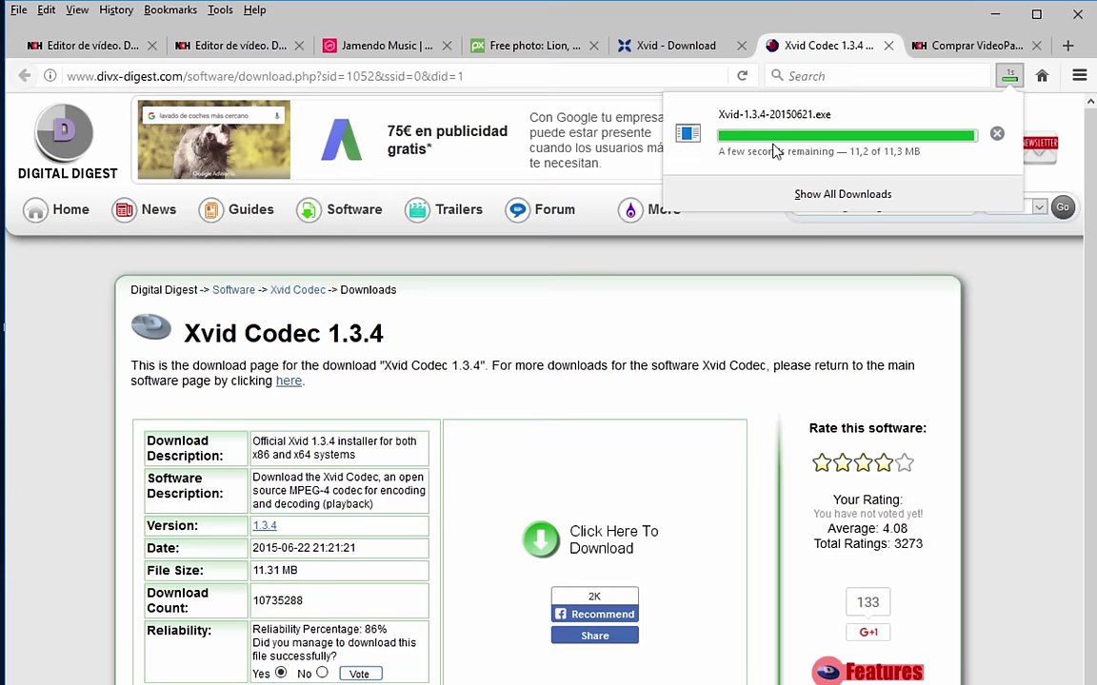
Launch the downloaded Xvid installer and set the installation language to "Spanish - Español".
{"action": "left_click", "coordinate": [695, 135]}
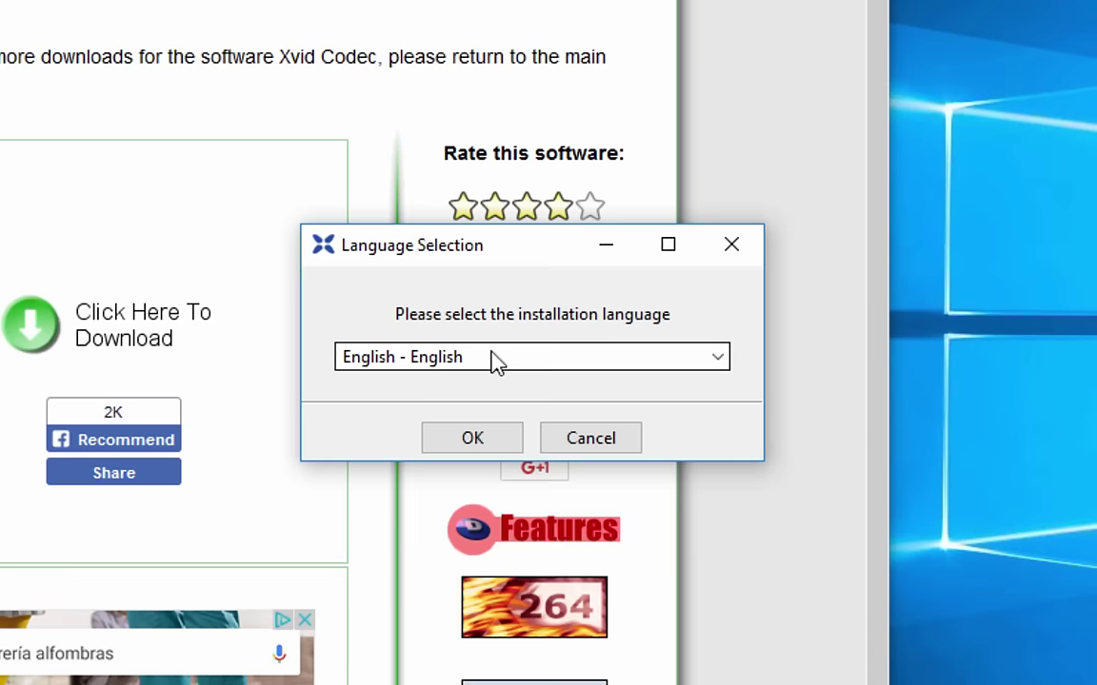
{"action": "left_click", "coordinate": [840, 562]}
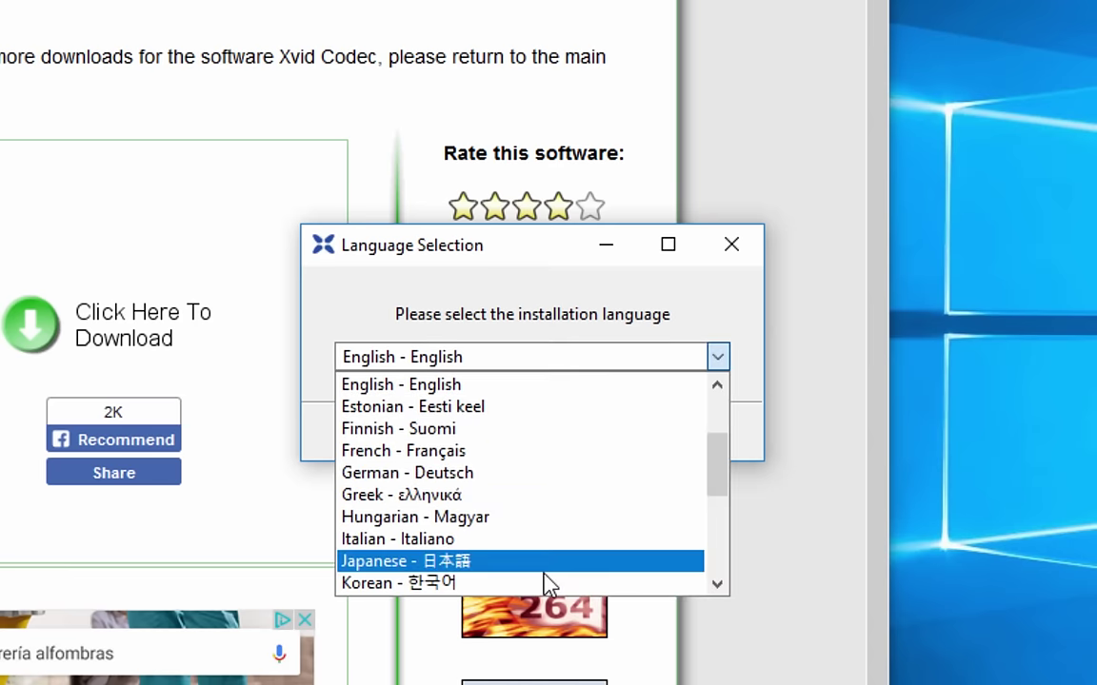
{"action": "scroll", "coordinate": [517, 482], "scroll_direction": "down", "scroll_amount": 3}
{"action": "left_click", "coordinate": [554, 495]}
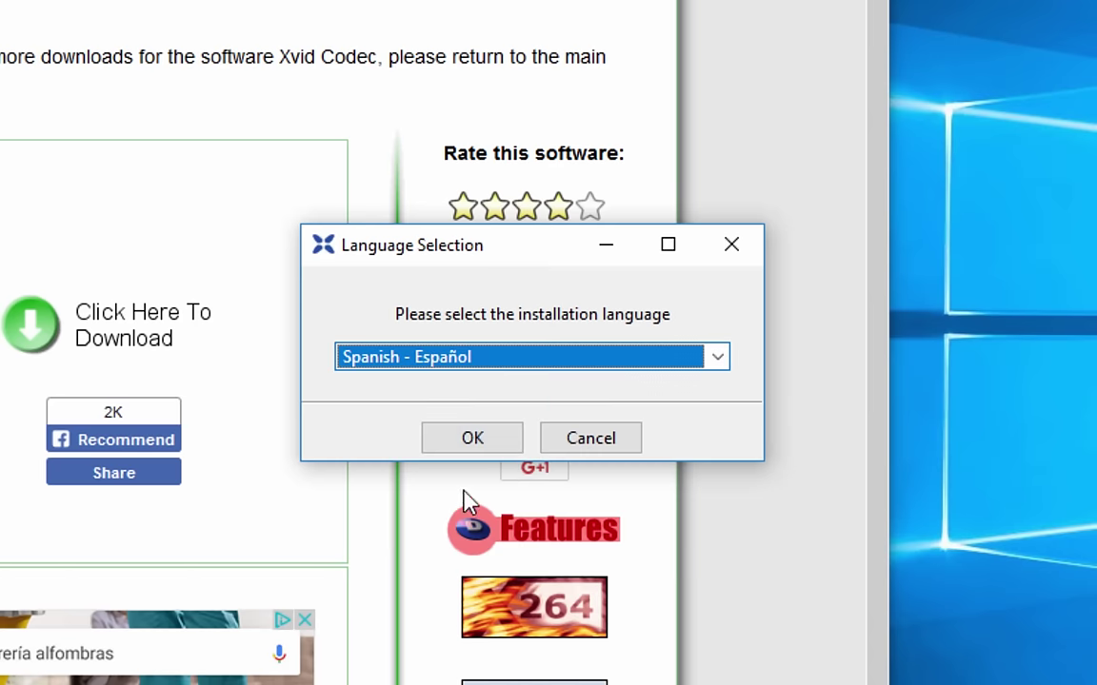
{"action": "left_click", "coordinate": [454, 443]}
Accept the licence and install Xvid in C:\Program Files (x86)\Xvid with automatic update notifications and no extra playback media types.
{"action": "left_click", "coordinate": [671, 572]}
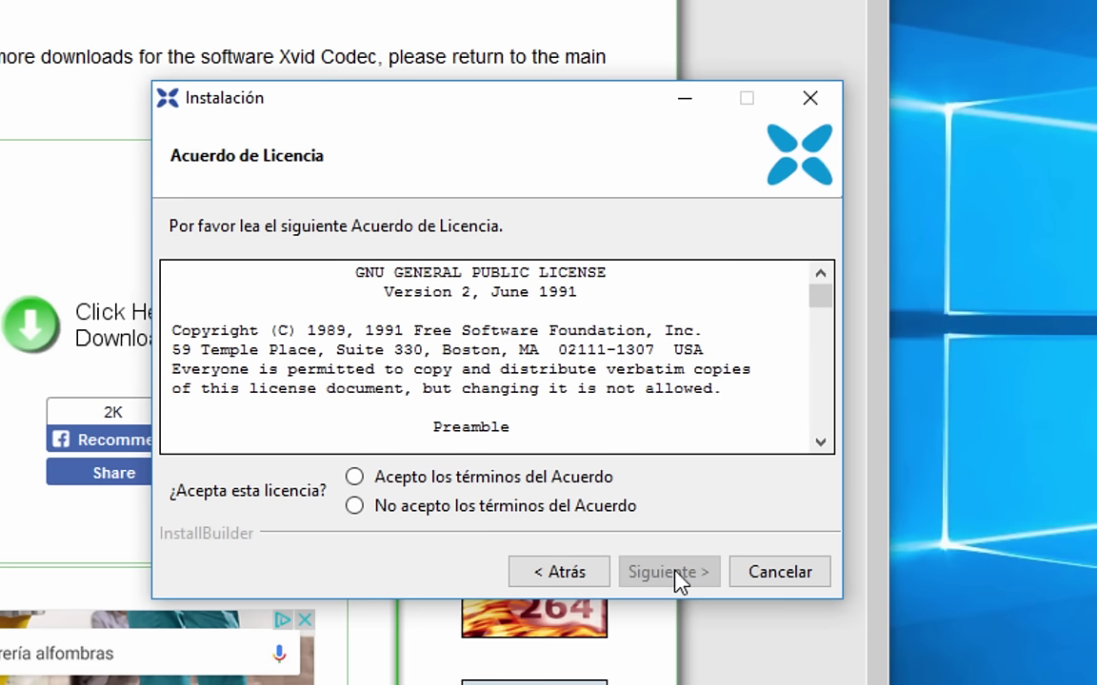
{"action": "left_click", "coordinate": [455, 485]}
{"action": "left_click", "coordinate": [666, 577]}
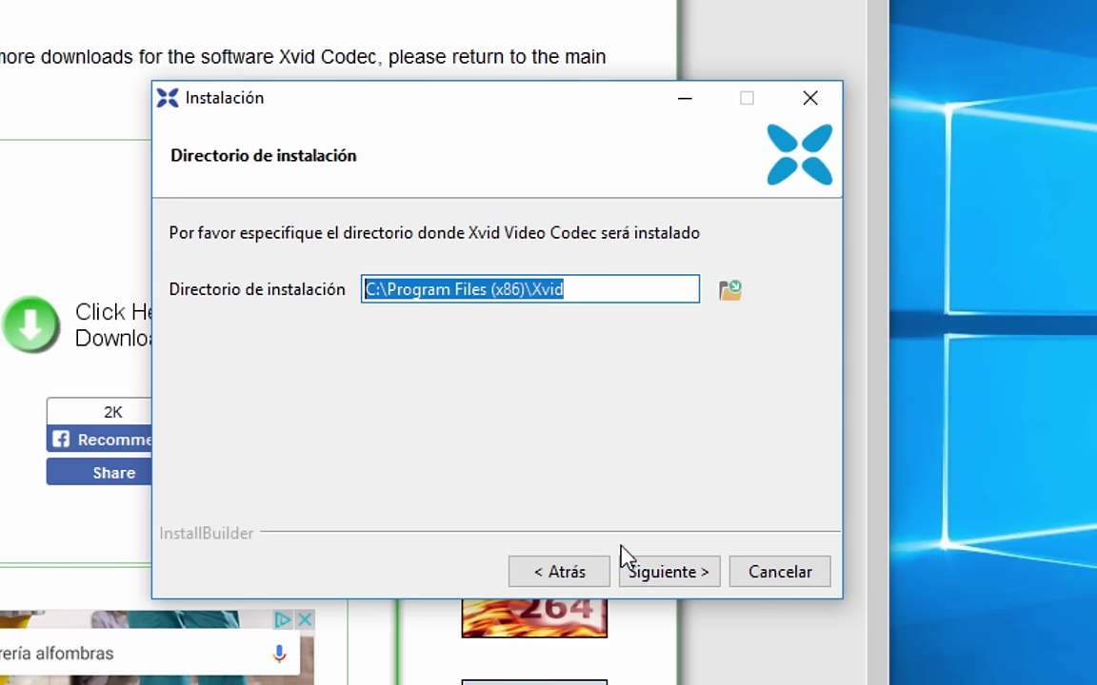
{"action": "left_click", "coordinate": [695, 577]}
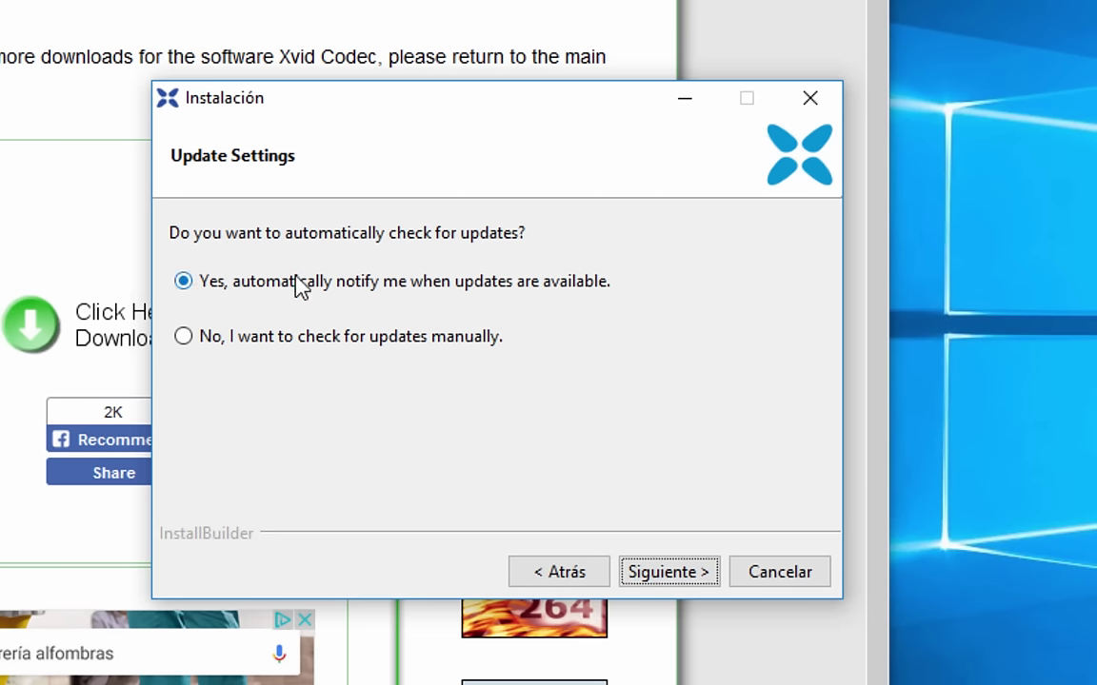
{"action": "left_click", "coordinate": [672, 574]}
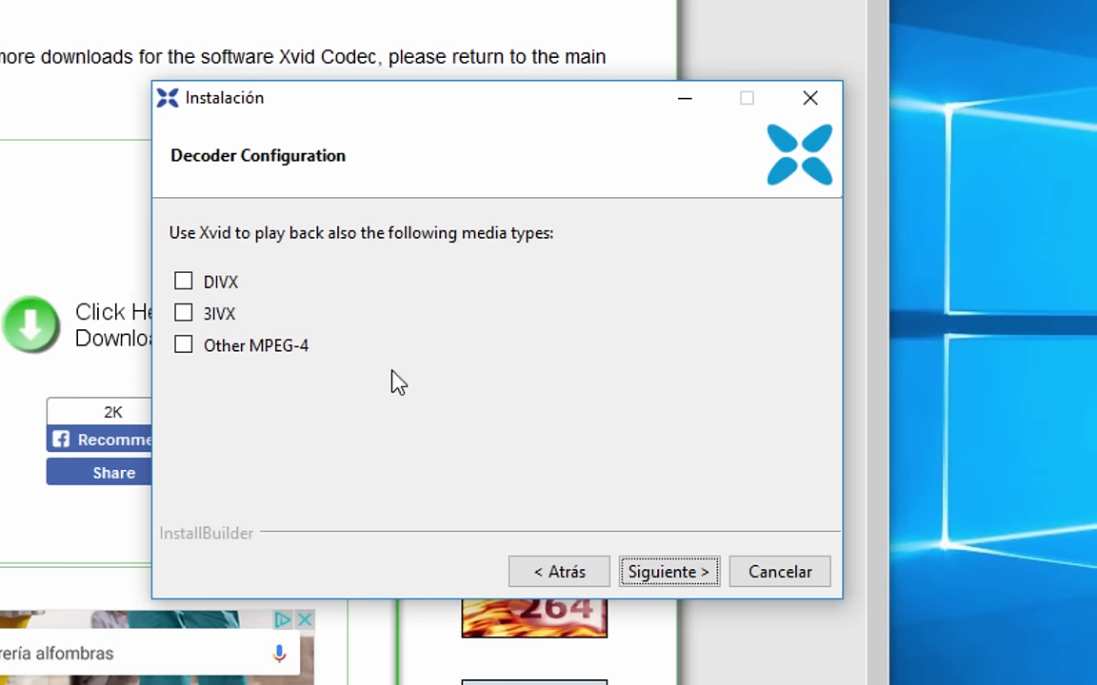
{"action": "left_click", "coordinate": [696, 574]}
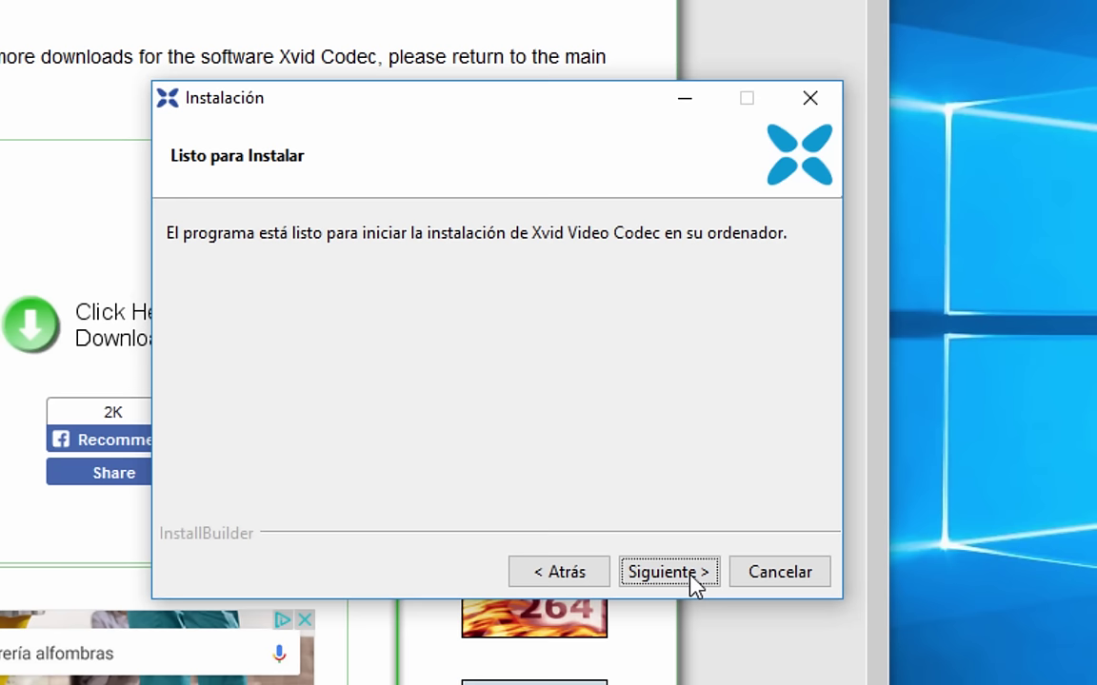
{"action": "left_click", "coordinate": [680, 575]}
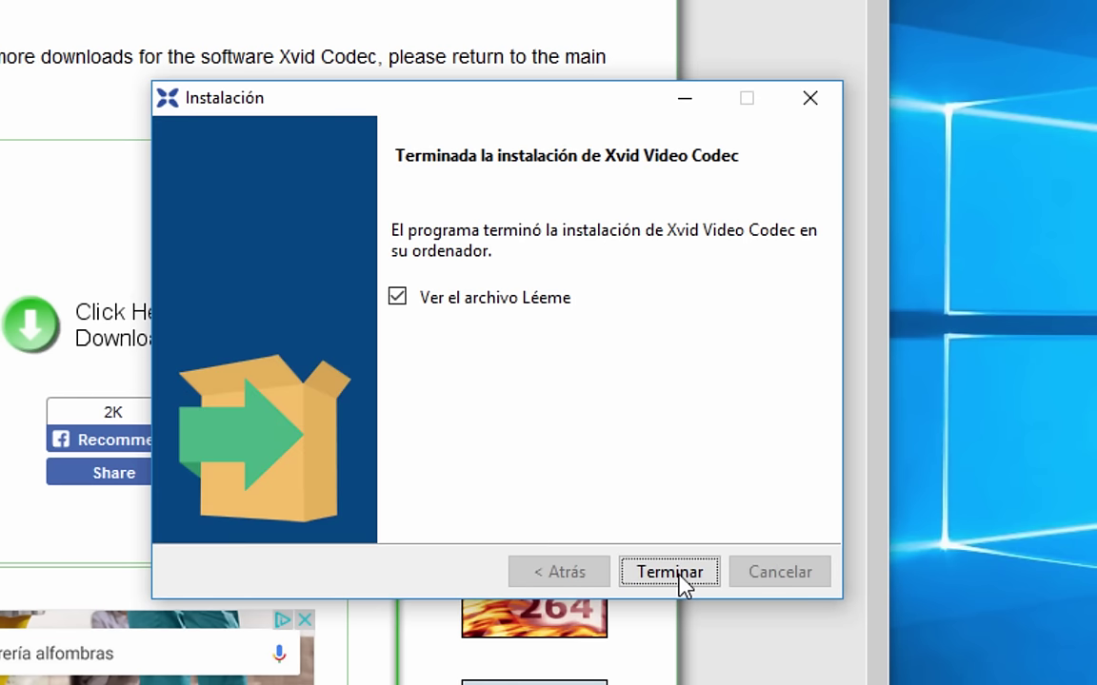
Finish the Xvid installation without viewing the readme file.
{"action": "left_click", "coordinate": [396, 297]}
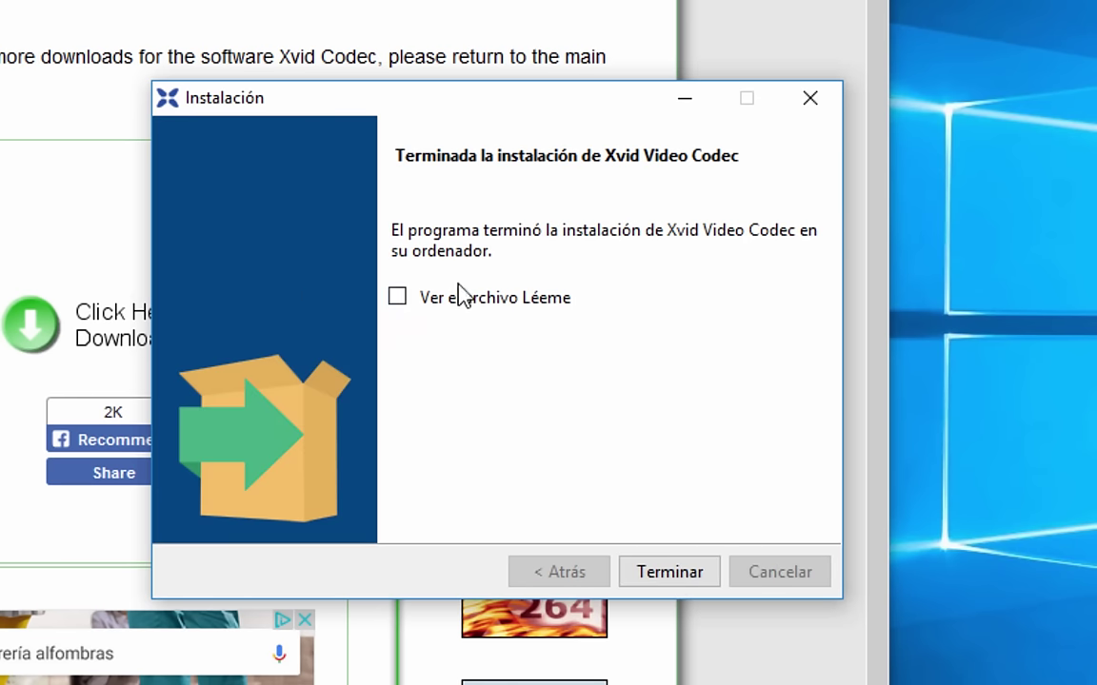
{"action": "left_click", "coordinate": [698, 577]}
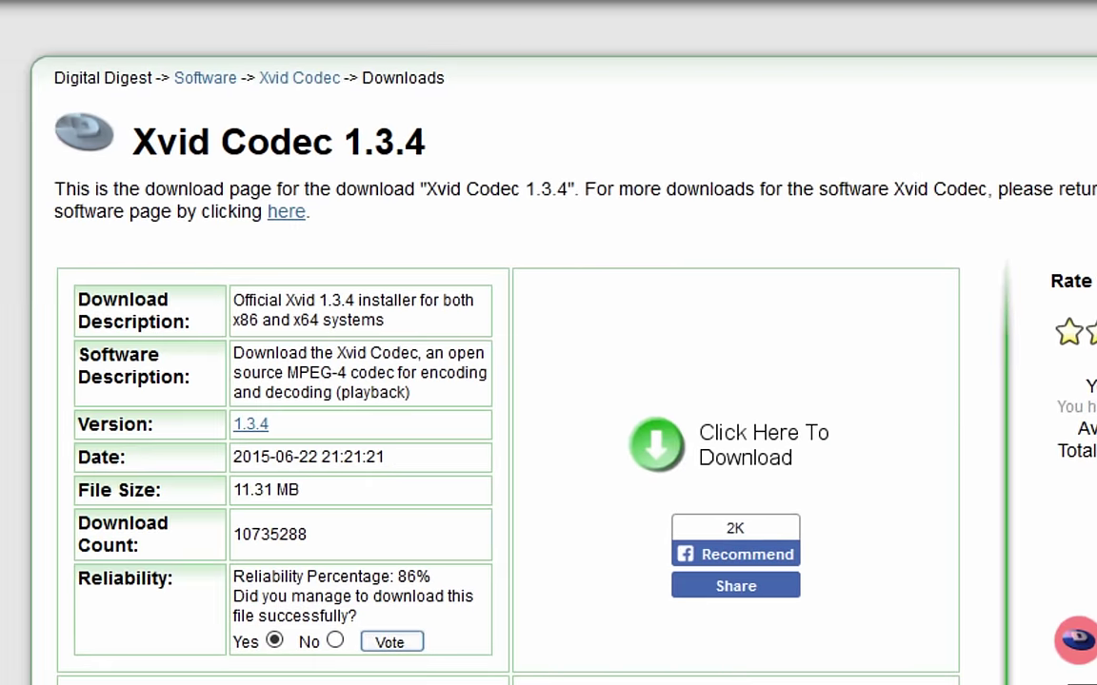
Open the Pruebas de Videopad project from the E:\Videopad folder in VideoPad and certify non-commercial home use.
{"action": "key", "text": "alt+Tab"}
{"action": "left_click", "coordinate": [911, 620]}
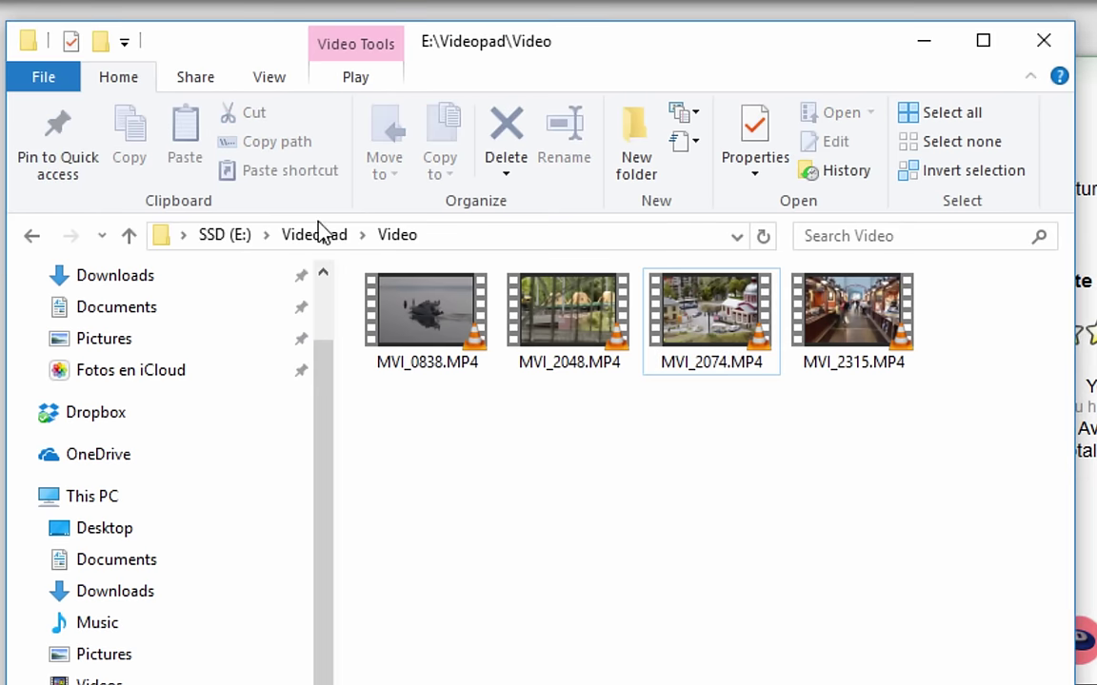
{"action": "left_click", "coordinate": [321, 234]}
{"action": "left_click", "coordinate": [473, 399]}
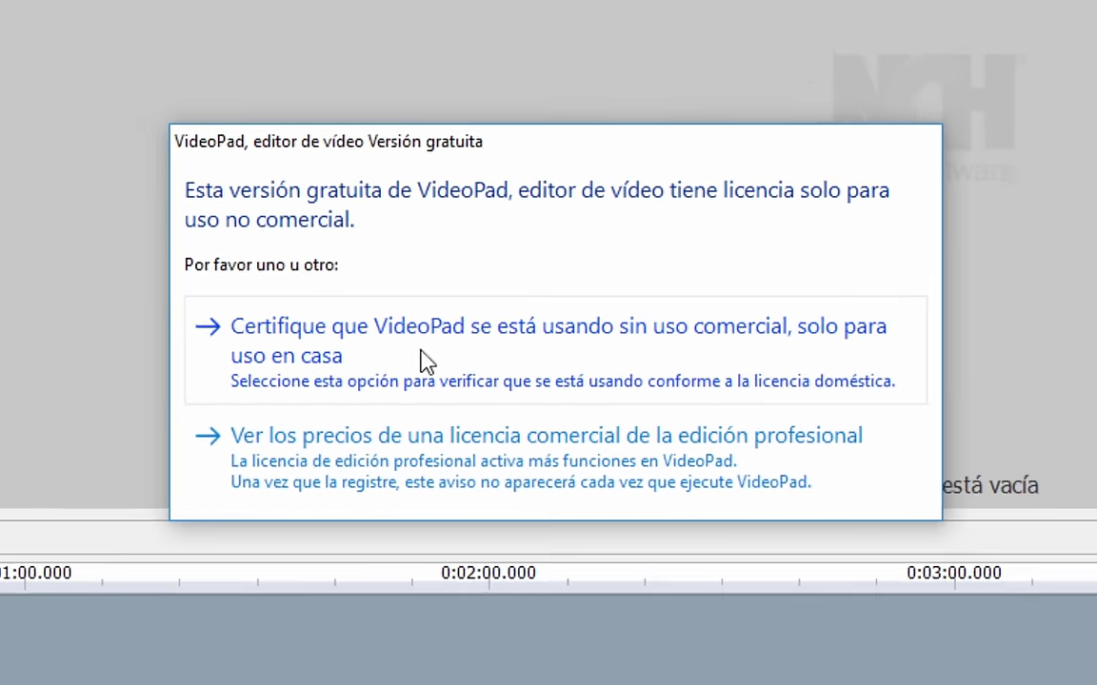
{"action": "left_click", "coordinate": [476, 367]}
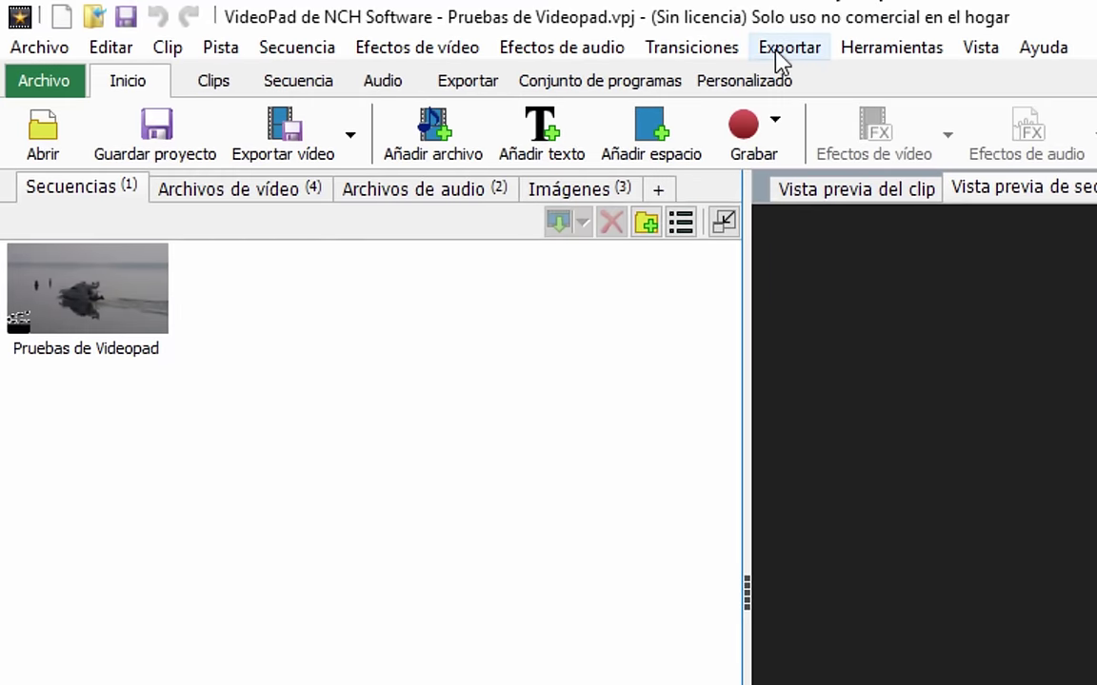
Start a video file export with the .avi file format, leaving the preset on Personalizar.
{"action": "left_click", "coordinate": [779, 52]}
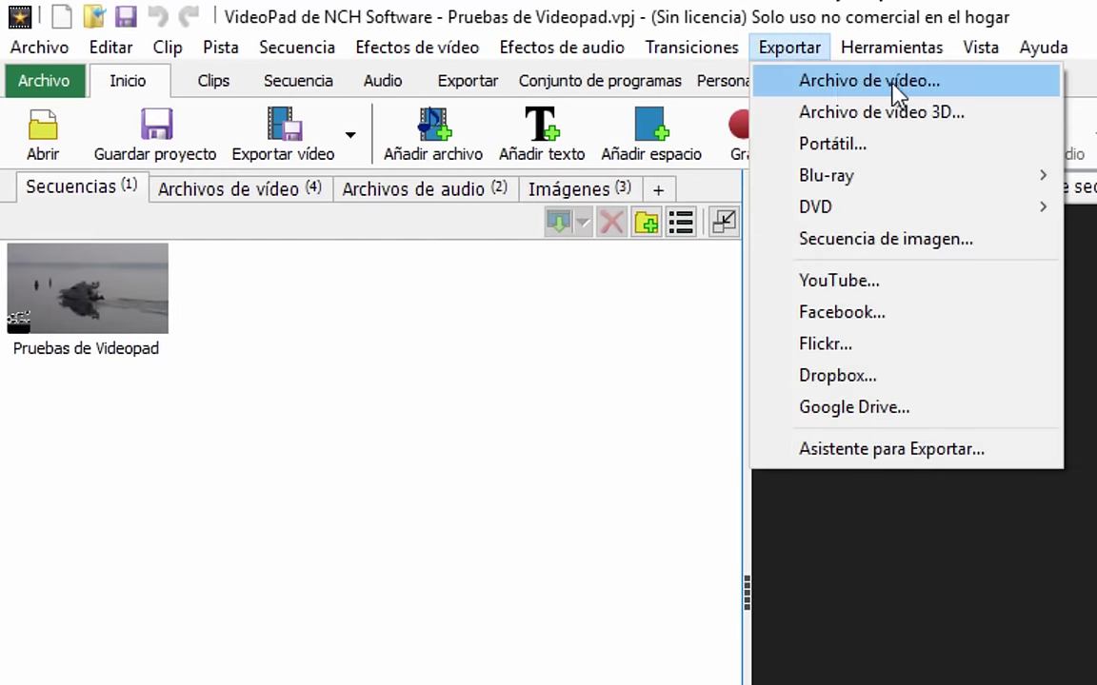
{"action": "left_click", "coordinate": [868, 81]}
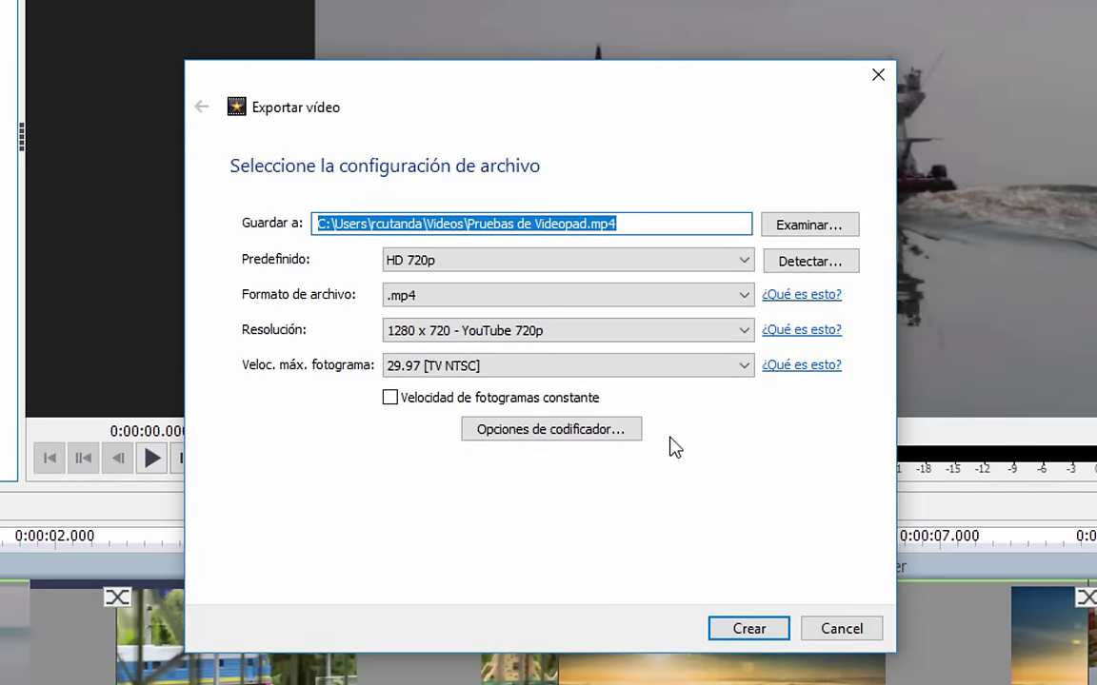
{"action": "left_click", "coordinate": [506, 298]}
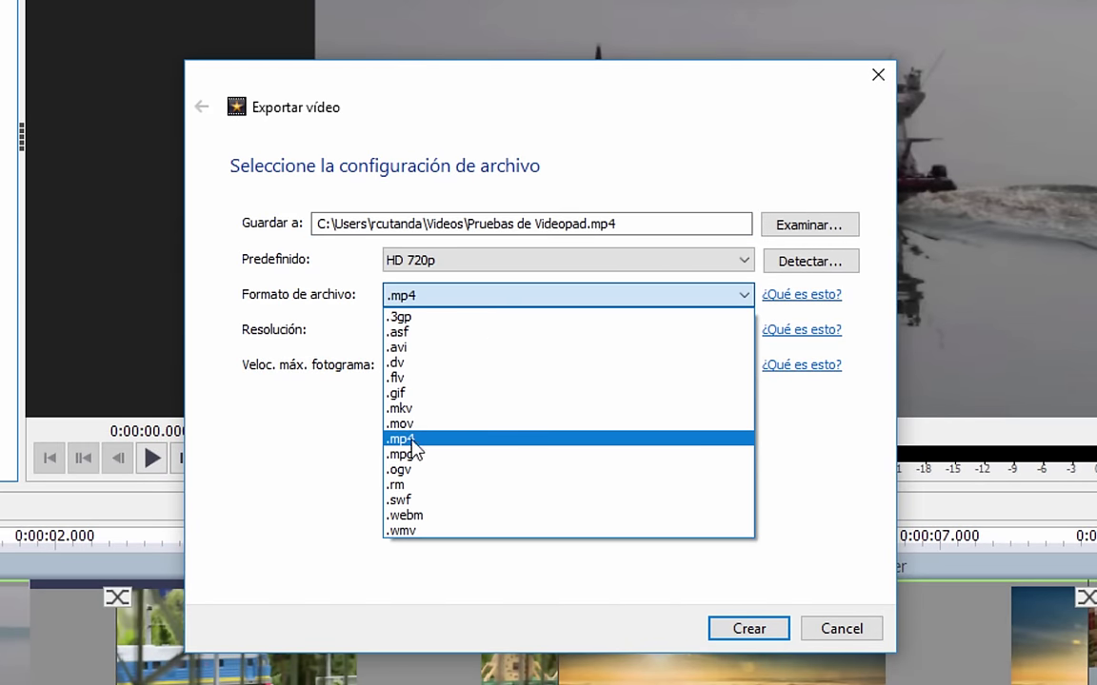
{"action": "left_click", "coordinate": [444, 358]}
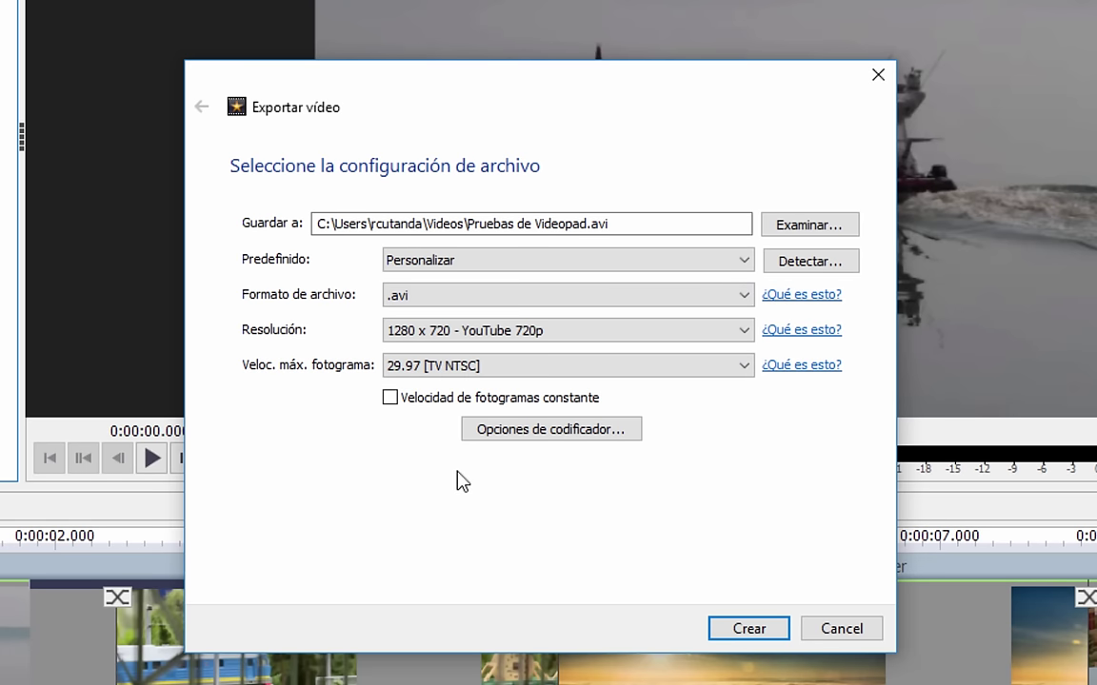
{"action": "left_click", "coordinate": [510, 261]}
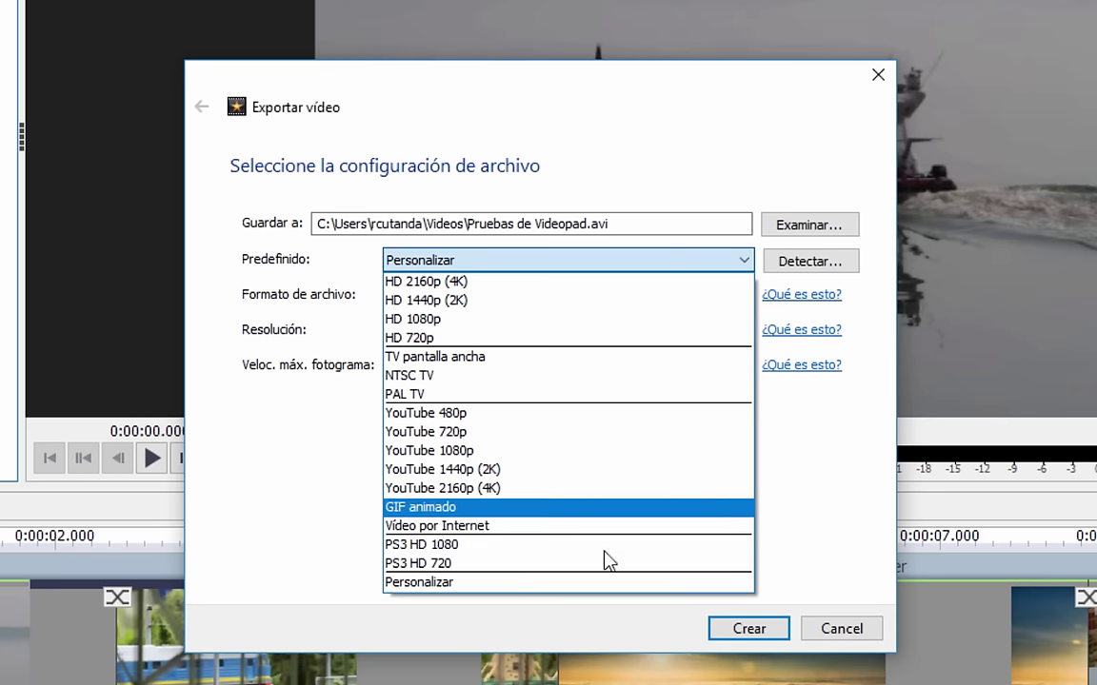
{"action": "left_click", "coordinate": [257, 294]}
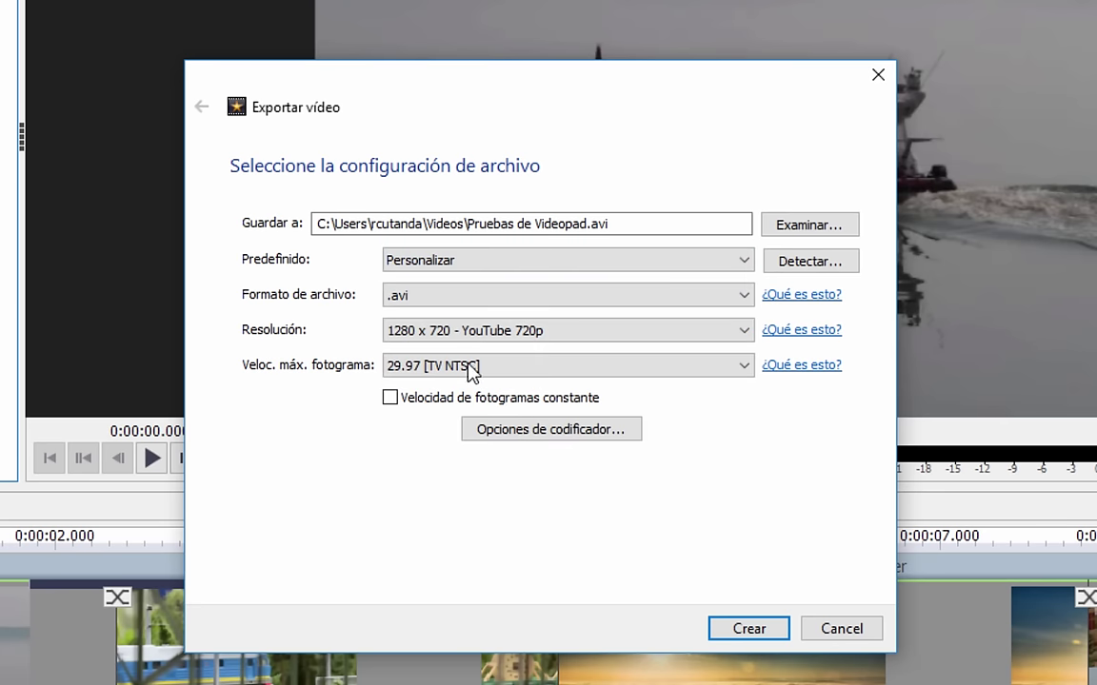
Set the export resolution to 1920 x 1080 - YouTube 1080p and the maximum frame rate to the automatically detected 50.00.
{"action": "left_click", "coordinate": [570, 331]}
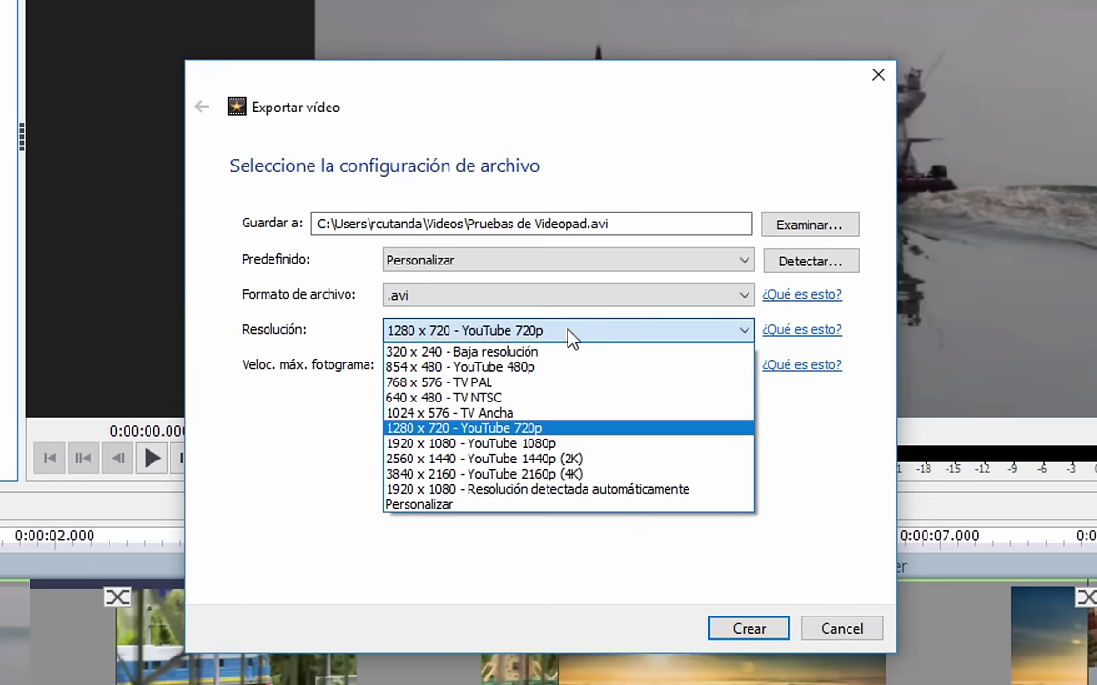
{"action": "left_click", "coordinate": [568, 443]}
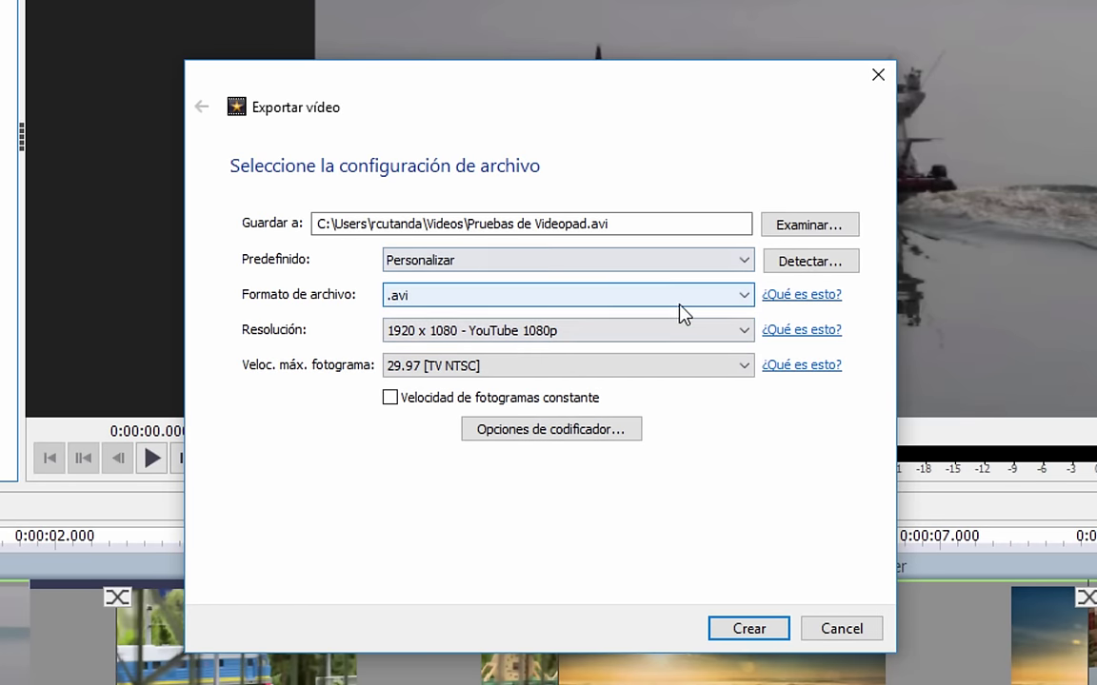
{"action": "left_click", "coordinate": [483, 367]}
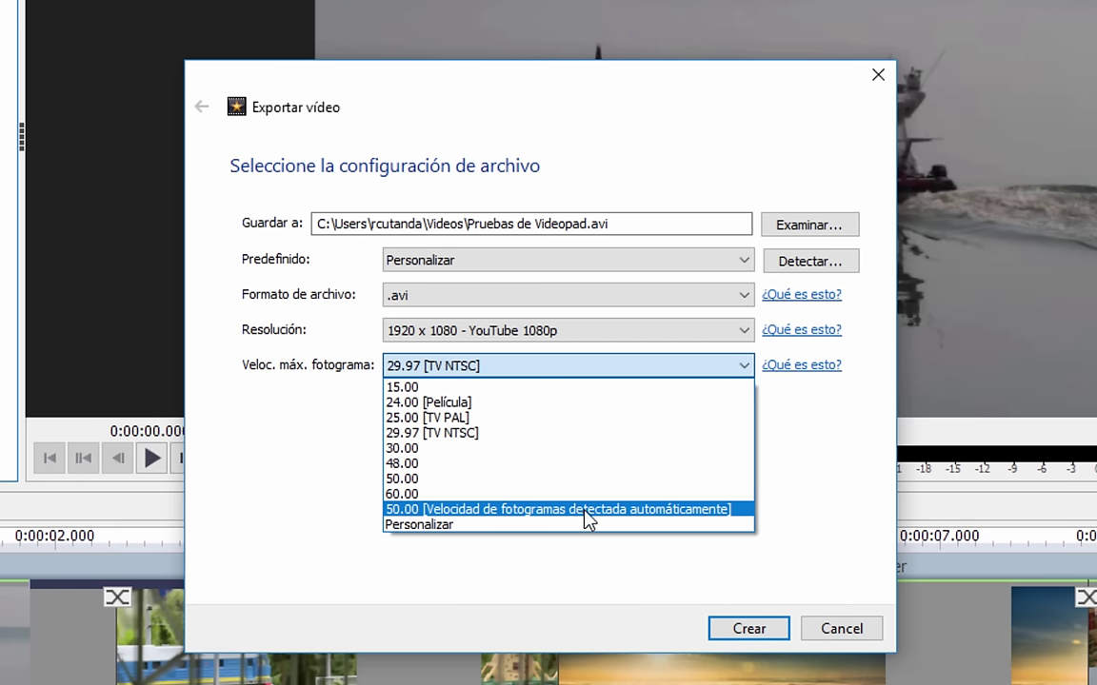
{"action": "left_click", "coordinate": [518, 509]}
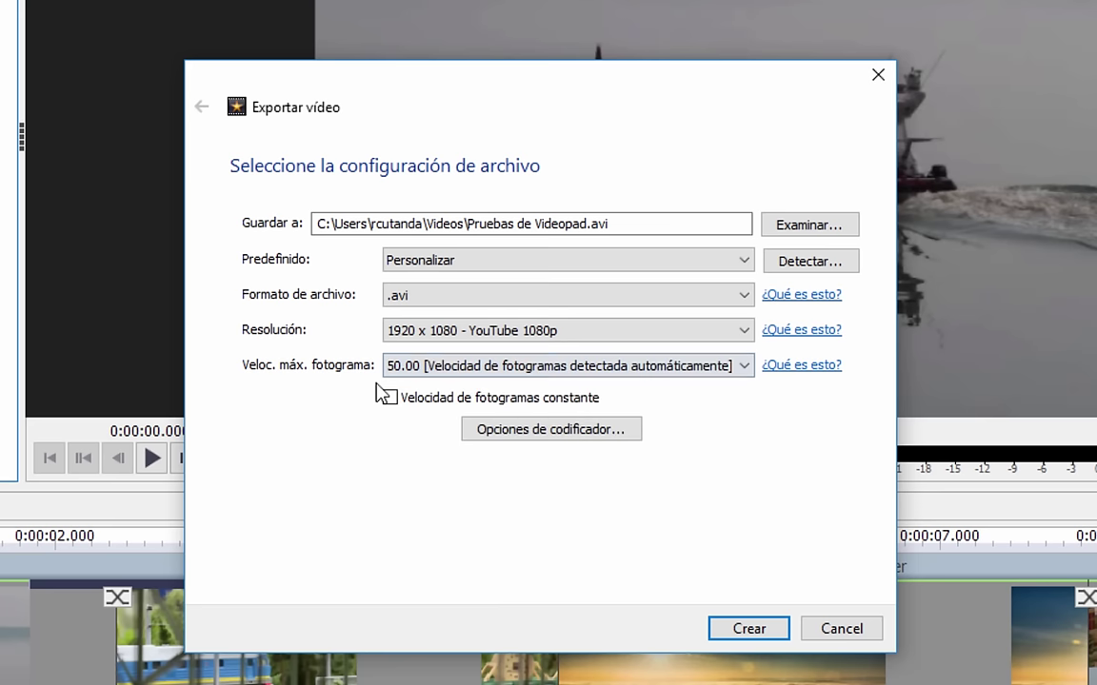
In the AVI encoder options, choose Xvid MPEG-4 Codec as video compressor and MPEG Layer-3 as sound compressor.
{"action": "left_click", "coordinate": [529, 433]}
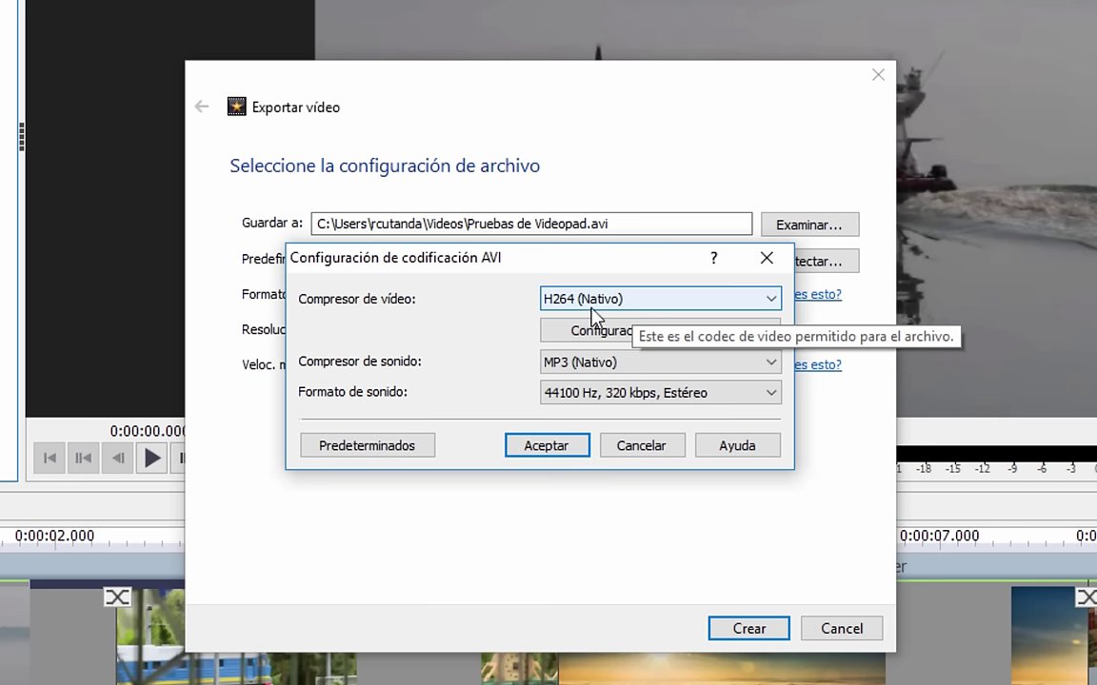
{"action": "left_click", "coordinate": [592, 307]}
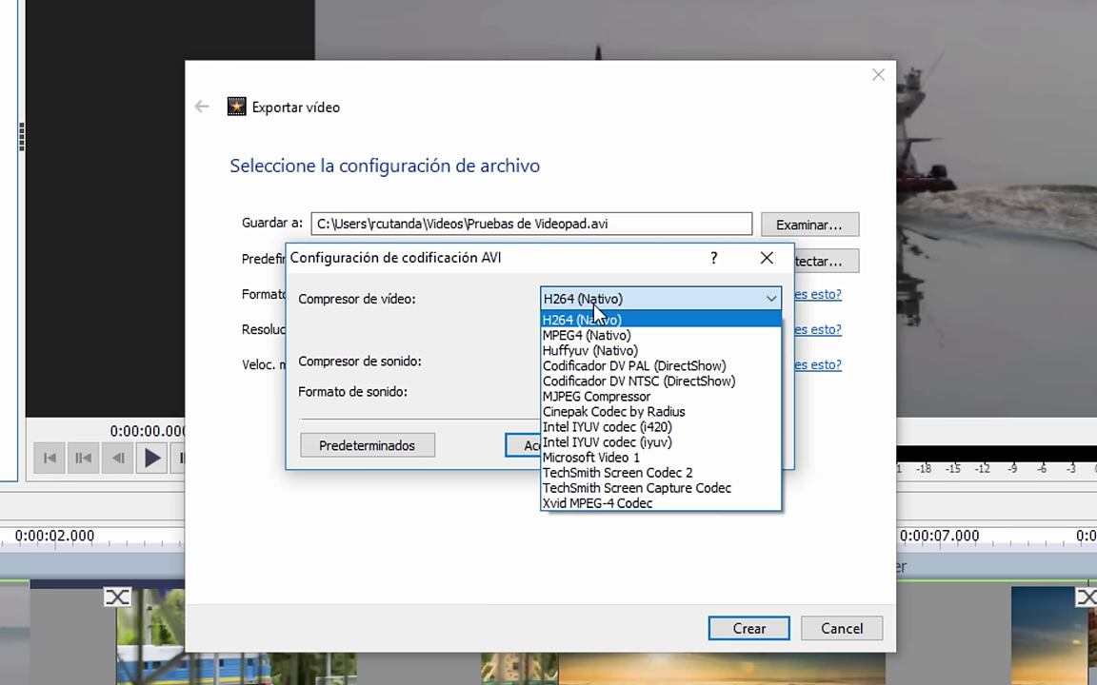
{"action": "left_click", "coordinate": [619, 504]}
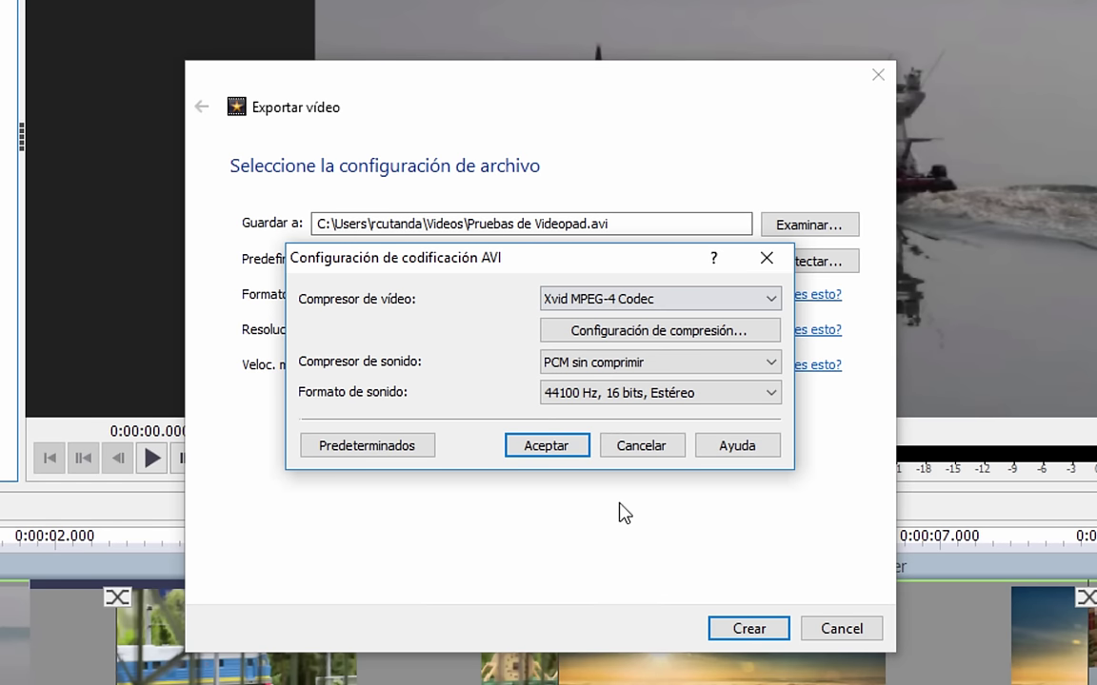
{"action": "left_click", "coordinate": [609, 366]}
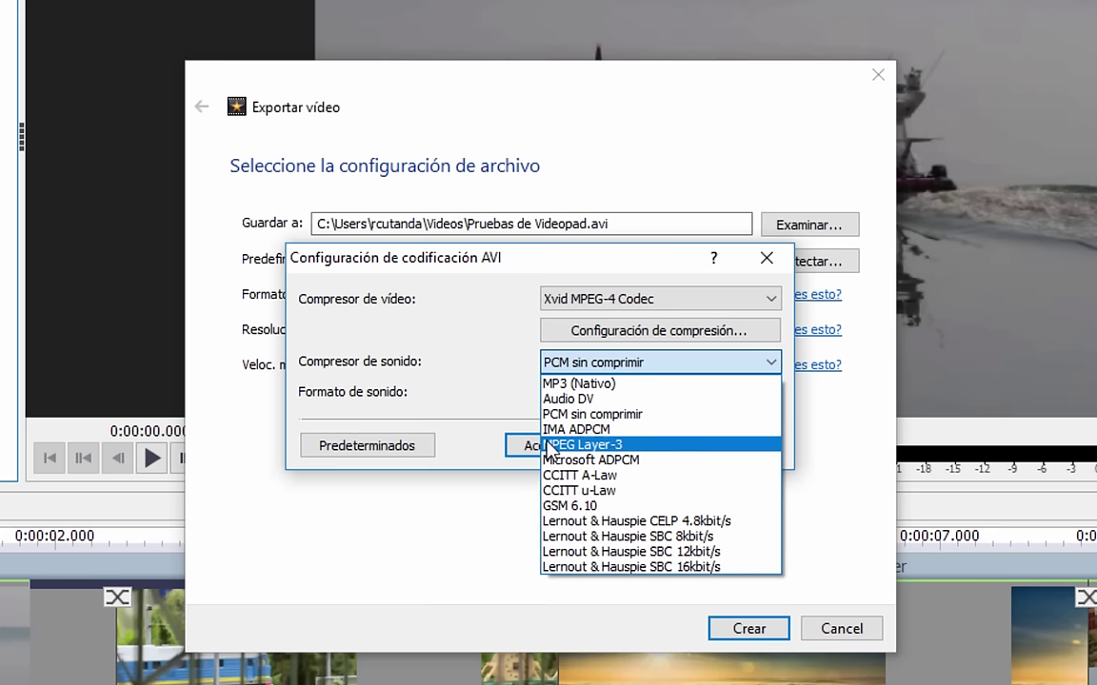
{"action": "left_click", "coordinate": [655, 445]}
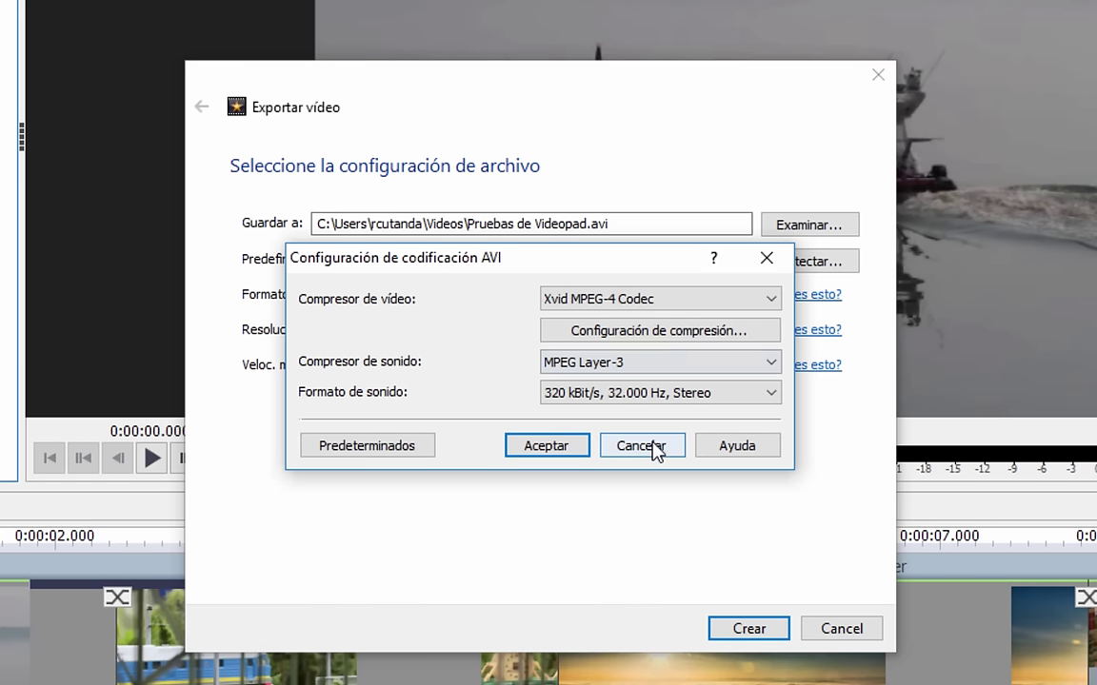
Set the sound format to 160 kBit/s, 48.000 Hz, Stereo and accept the AVI encoding settings.
{"action": "left_click", "coordinate": [552, 394]}
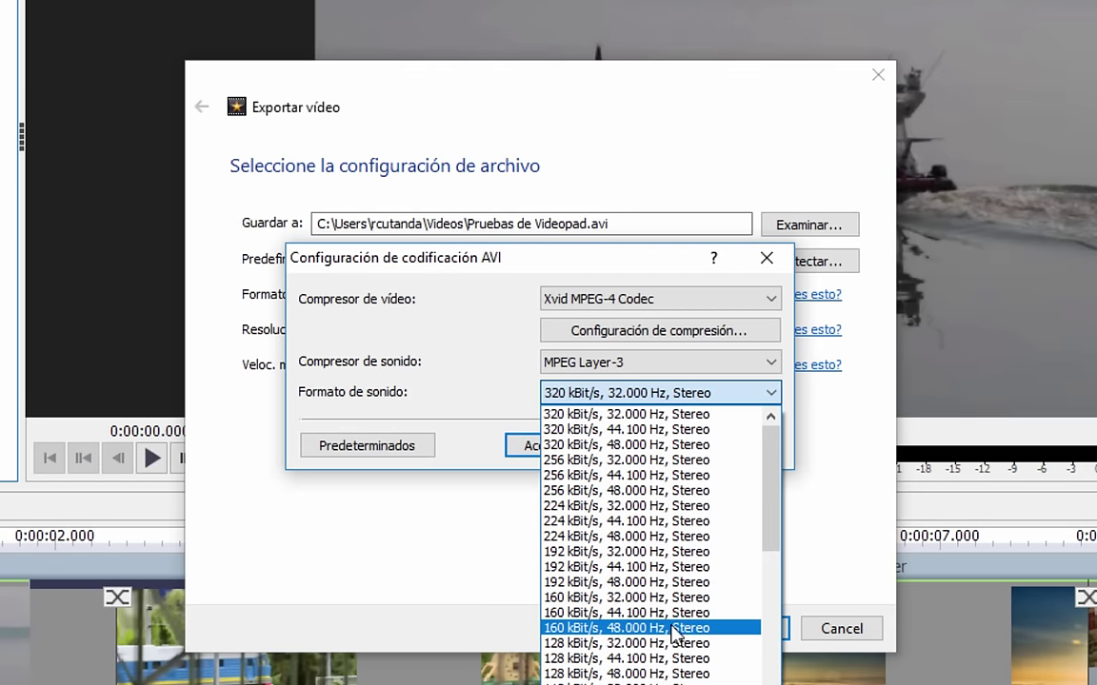
{"action": "left_click", "coordinate": [619, 628]}
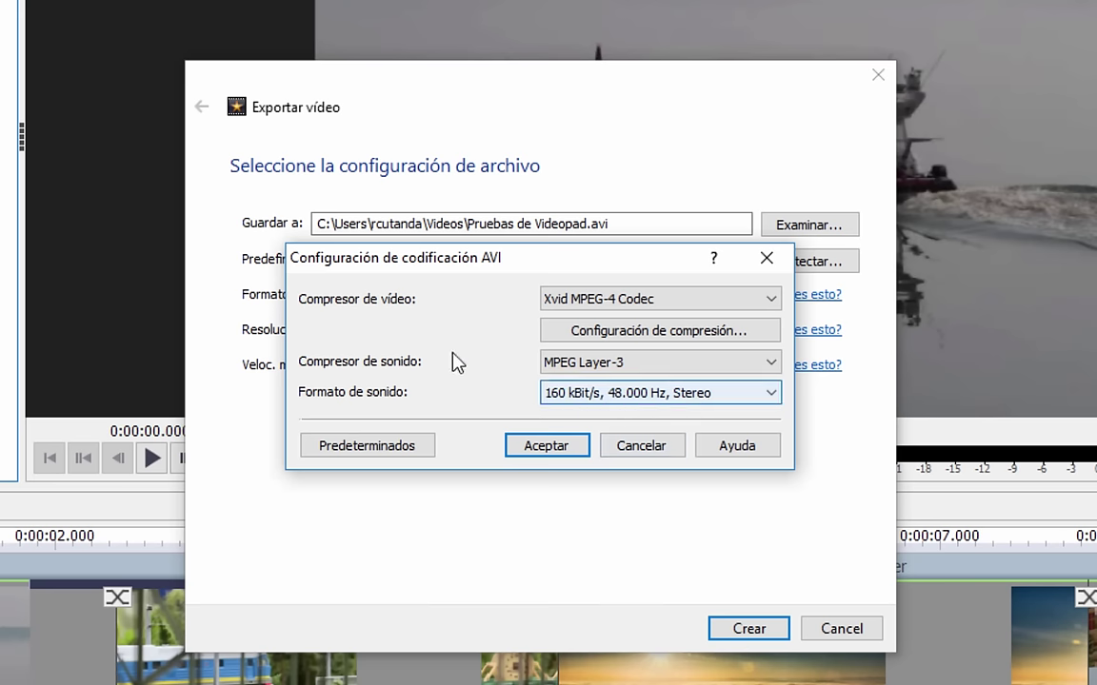
{"action": "left_click", "coordinate": [699, 305]}
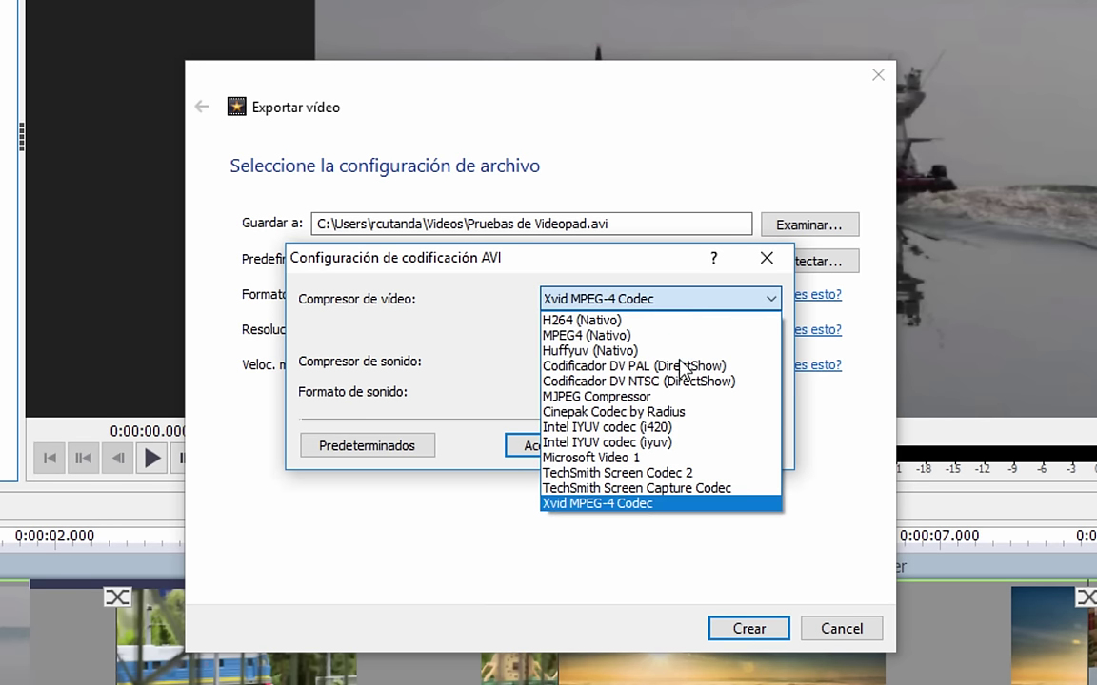
{"action": "left_click", "coordinate": [486, 381]}
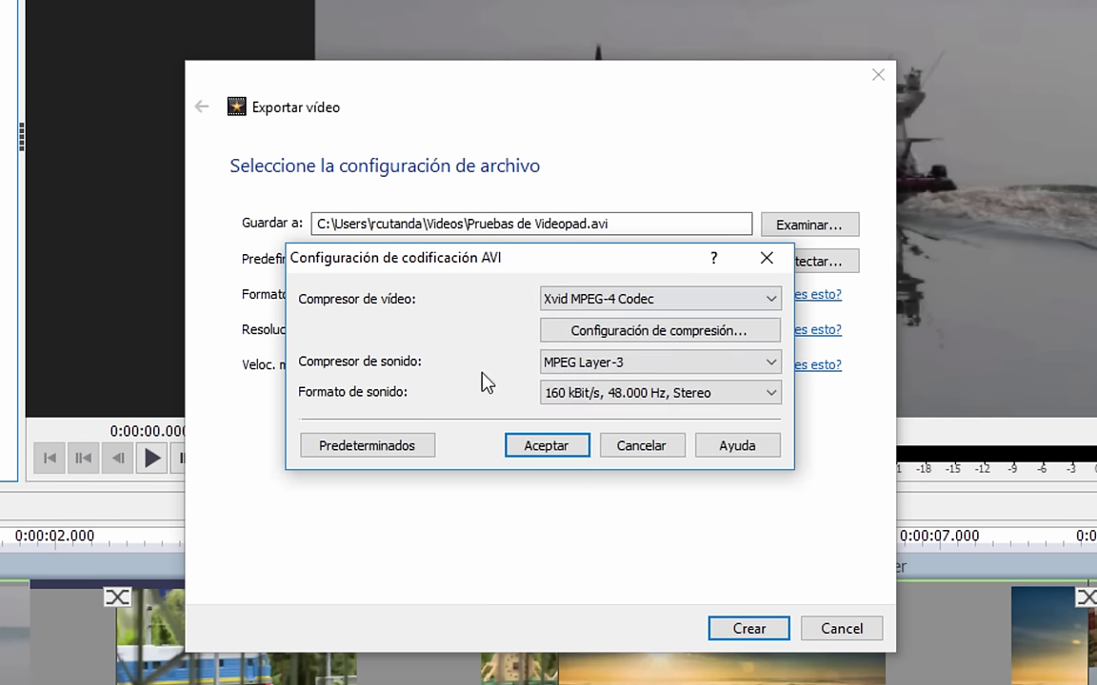
{"action": "left_click", "coordinate": [552, 447]}
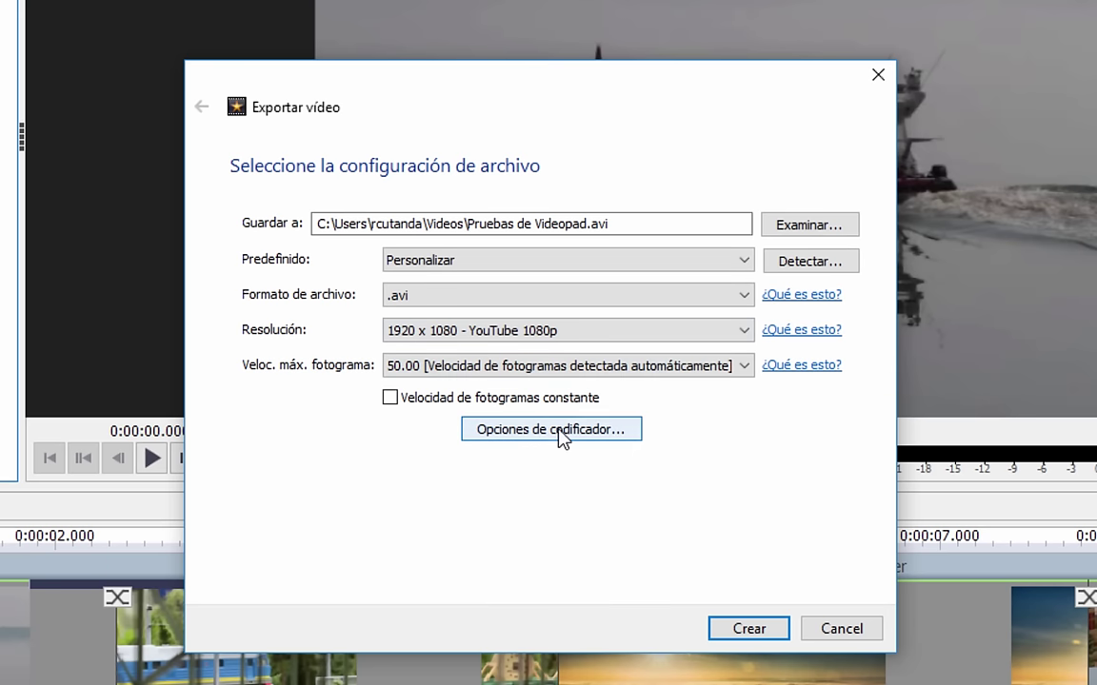
Reselect the automatically detected 50.00 maximum frame rate and the Xvid MPEG-4 Codec video compressor for the export.
{"action": "left_click", "coordinate": [524, 366]}
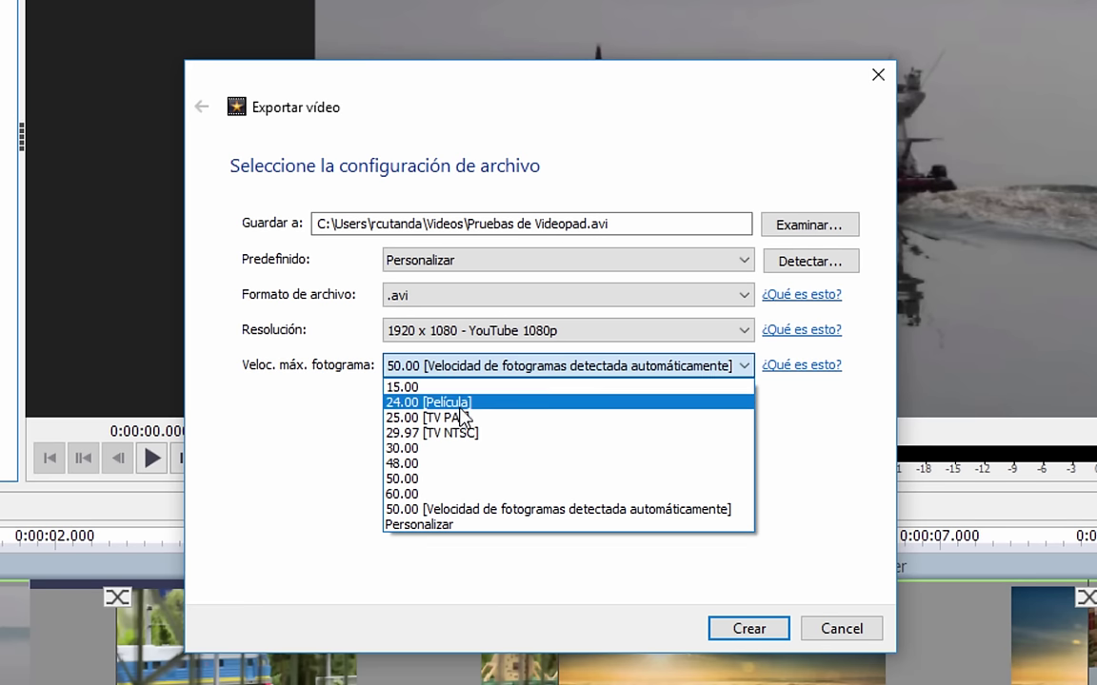
{"action": "left_click", "coordinate": [473, 517]}
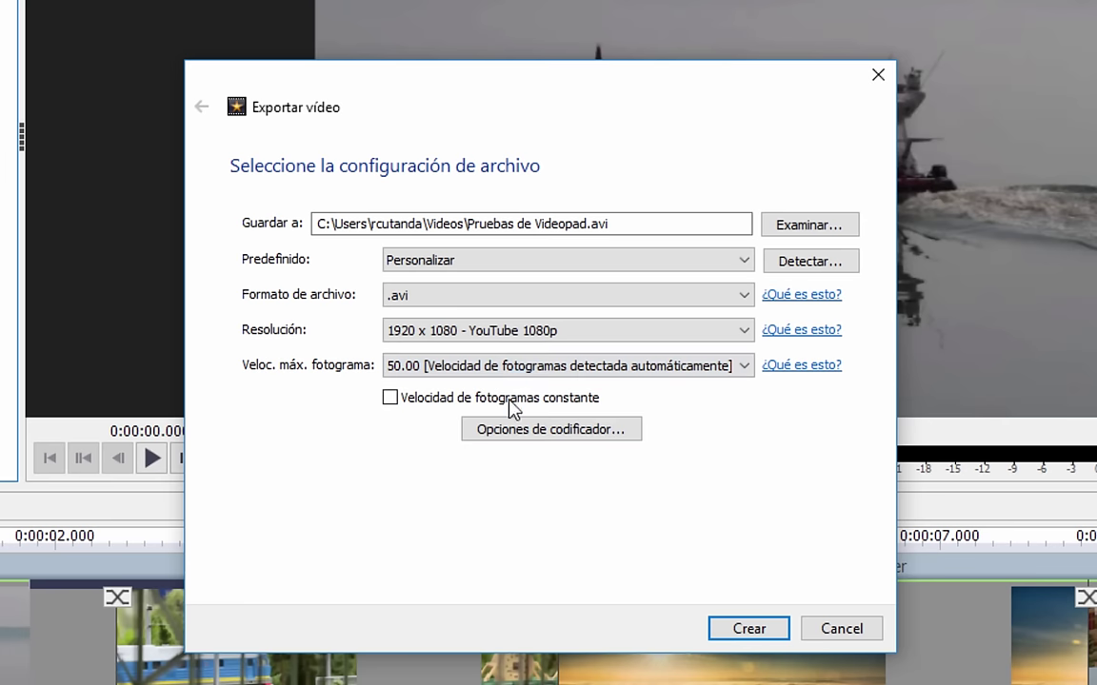
{"action": "left_click", "coordinate": [519, 436]}
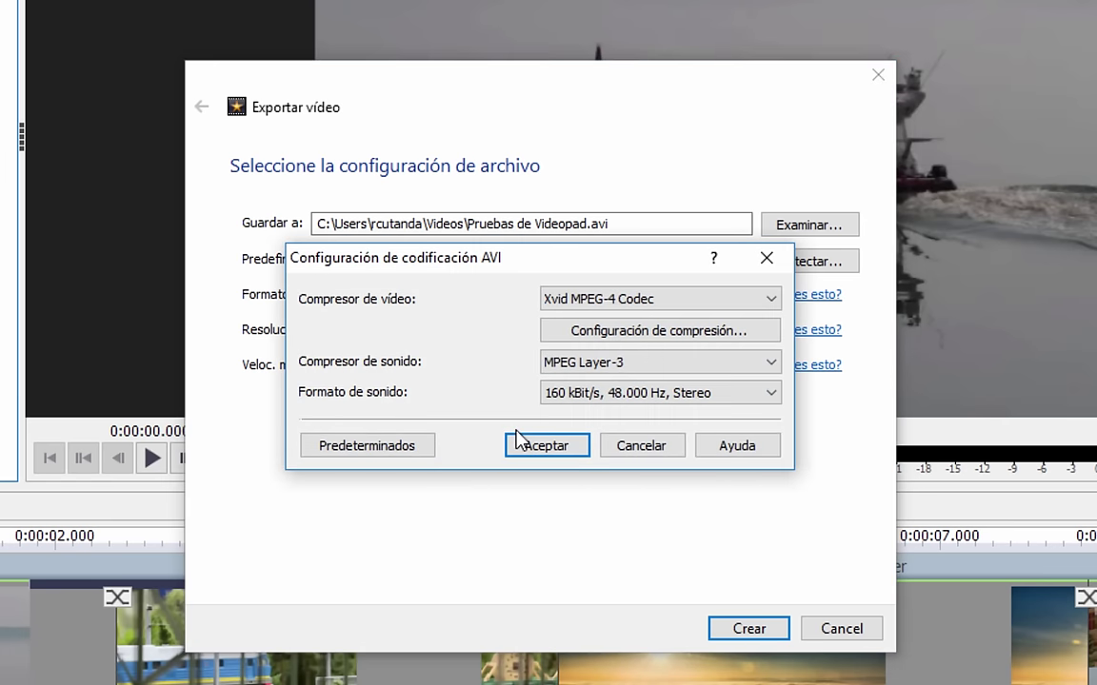
{"action": "left_click", "coordinate": [624, 303]}
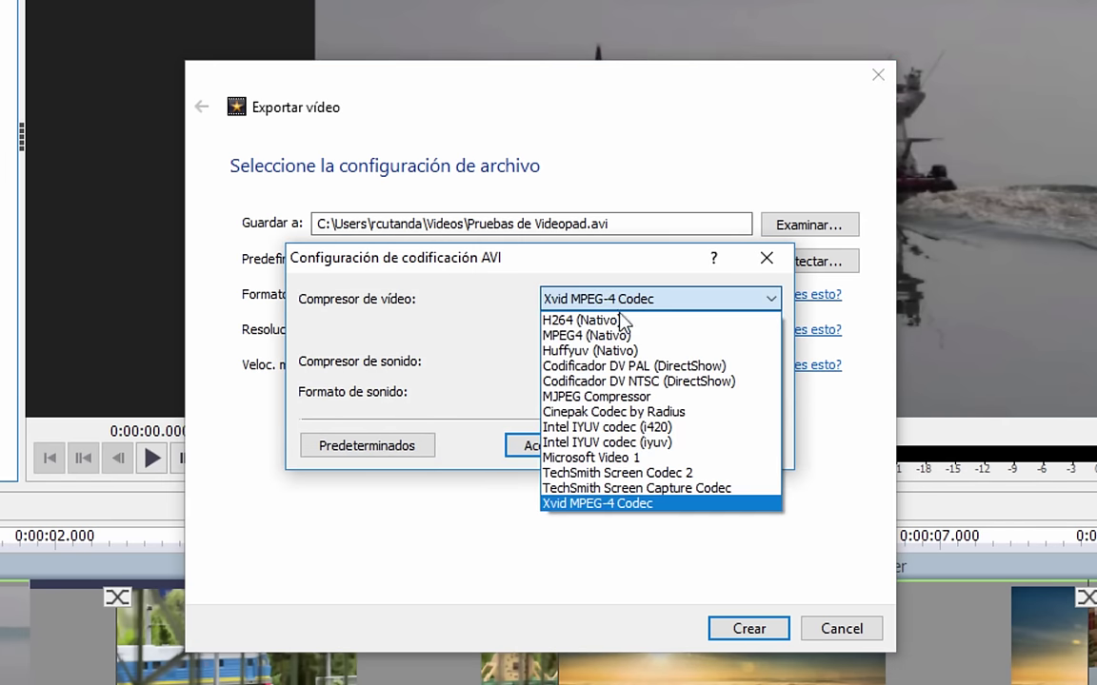
{"action": "left_click", "coordinate": [629, 503]}
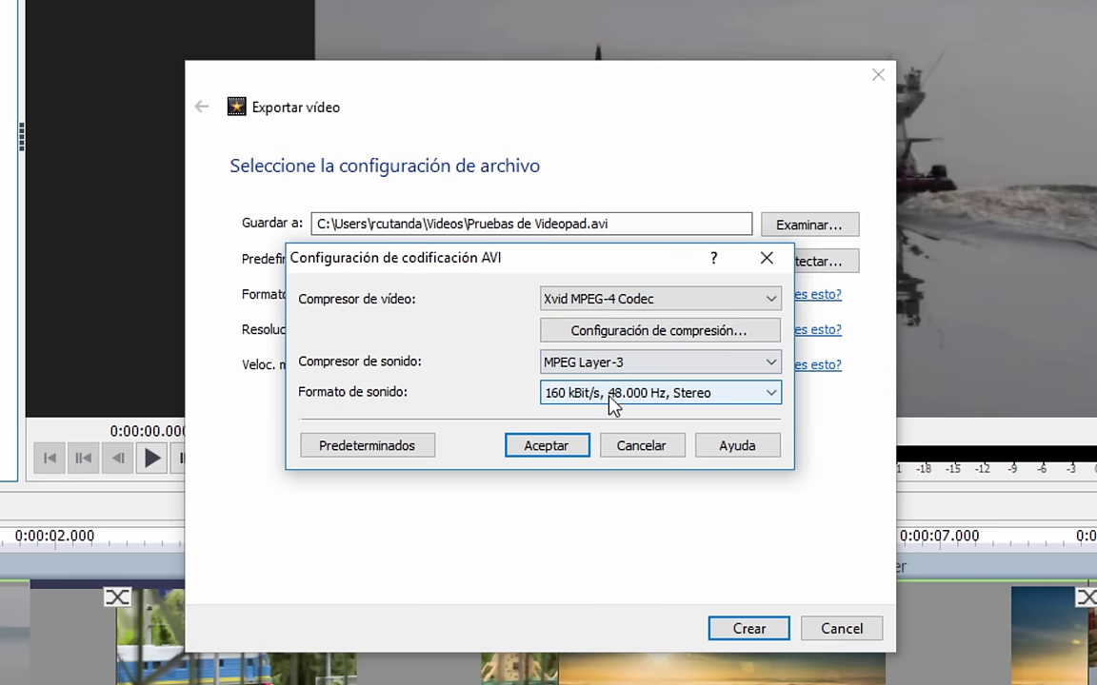
Reselect MPEG Layer-3 as sound compressor and set the sound format to 192 kBit/s, 48.000 Hz, Stereo.
{"action": "left_click", "coordinate": [629, 364]}
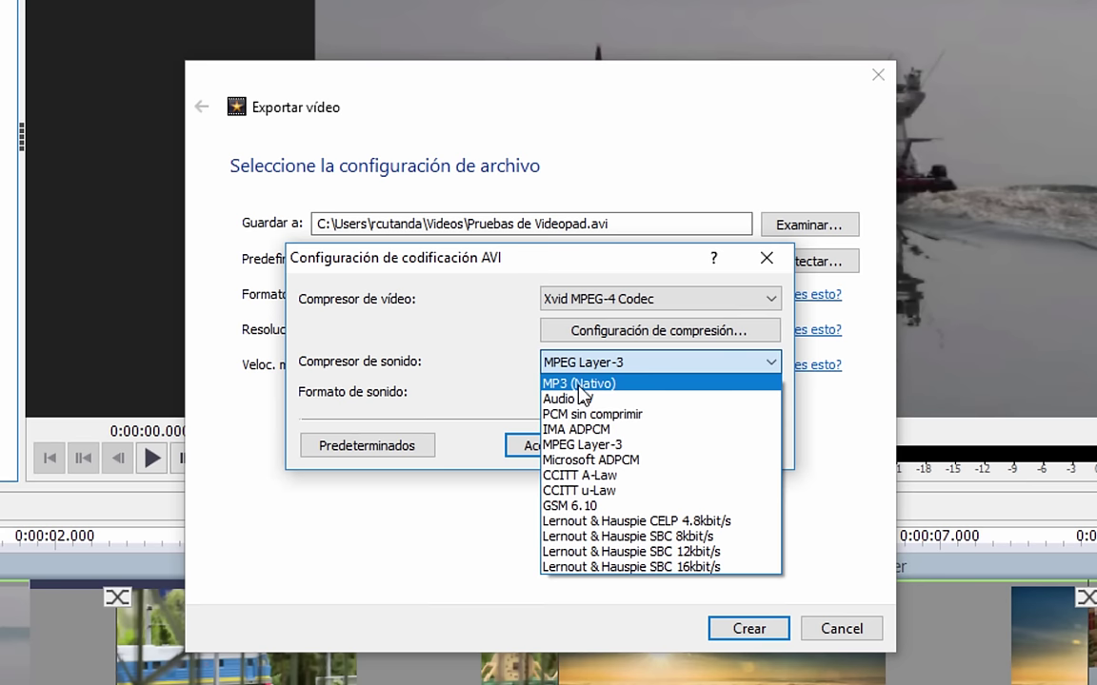
{"action": "left_click", "coordinate": [631, 447]}
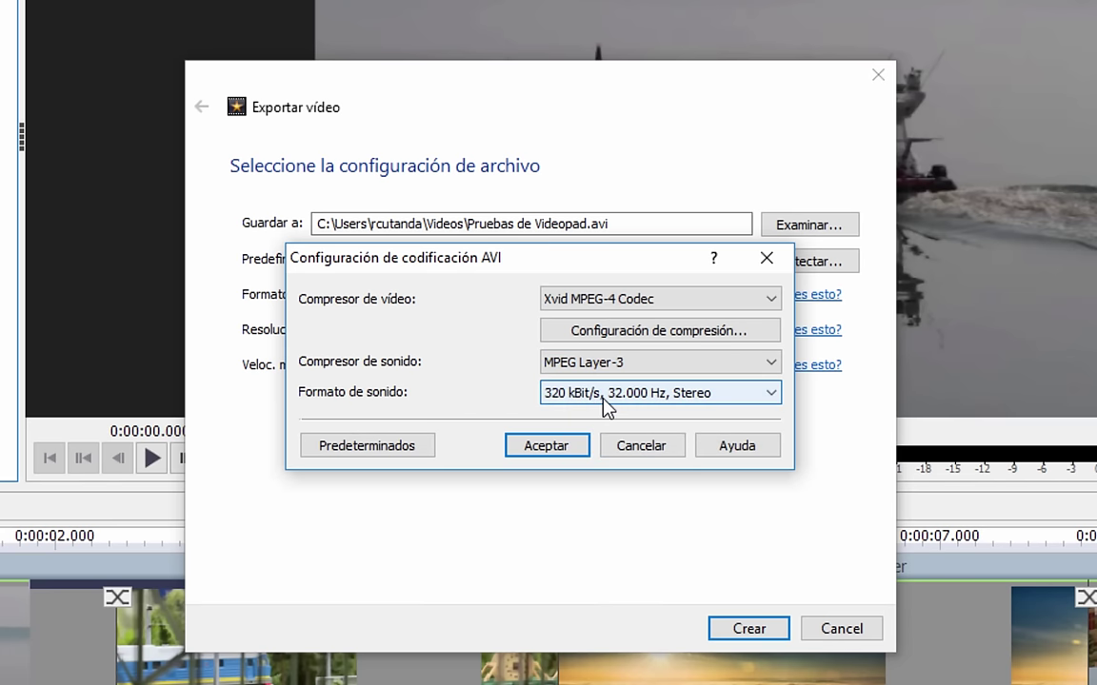
{"action": "left_click", "coordinate": [602, 398]}
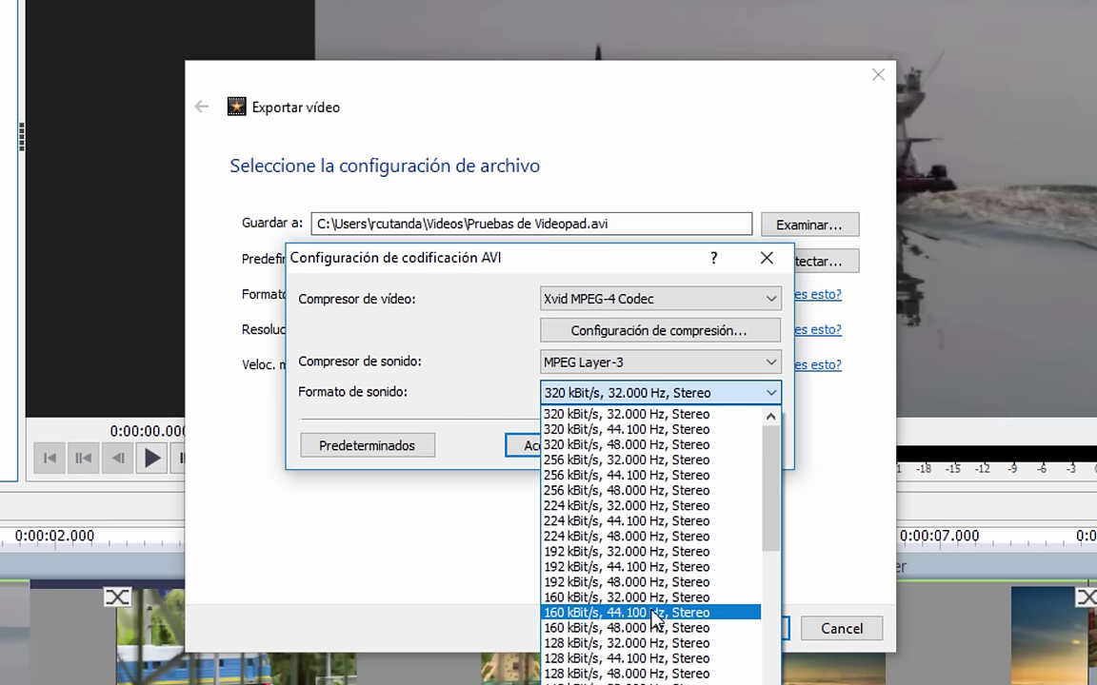
{"action": "left_click", "coordinate": [598, 582]}
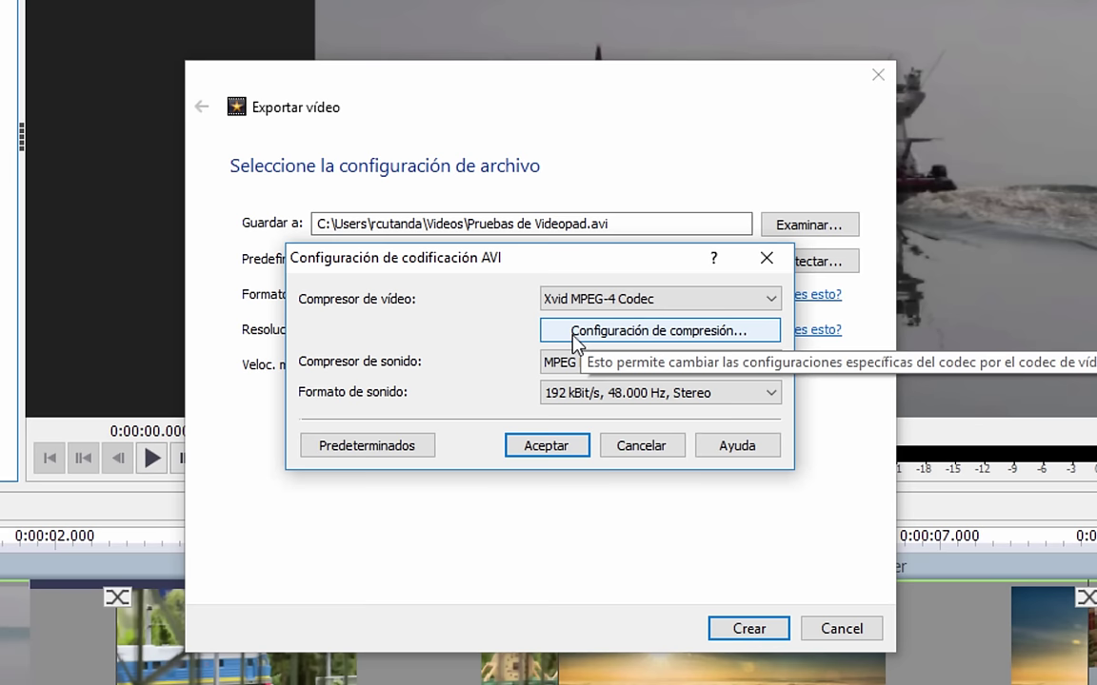
In the video compression settings, choose the Xvid HD 1080 profile and accept the AVI encoding configuration.
{"action": "left_click", "coordinate": [574, 334]}
{"action": "left_click", "coordinate": [548, 349]}
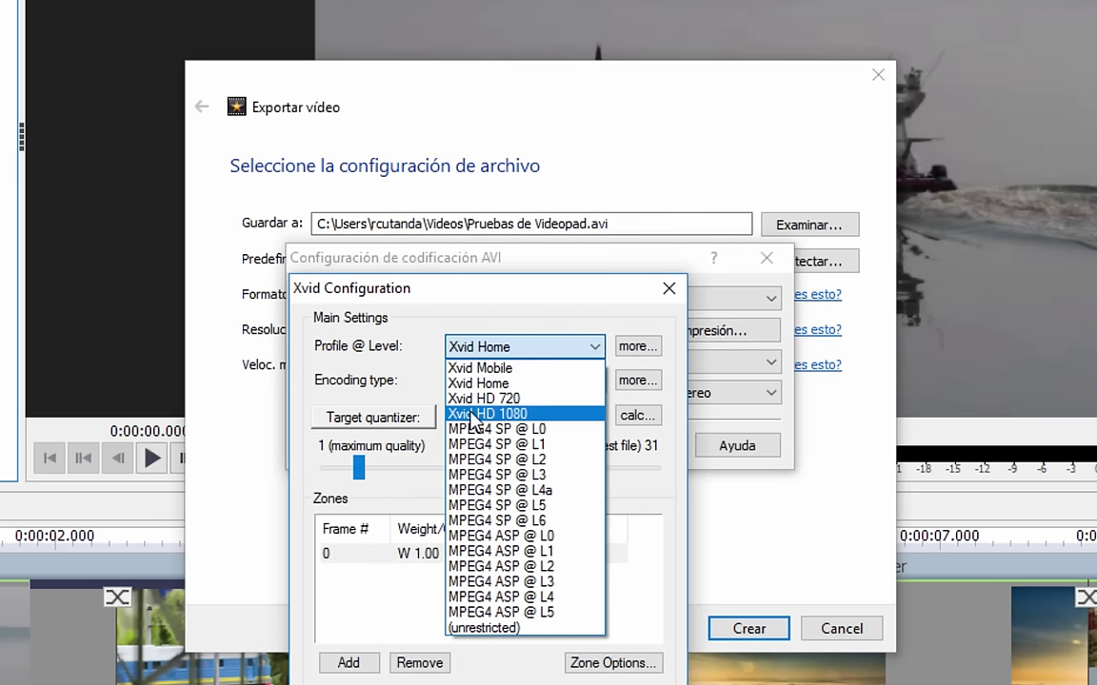
{"action": "left_click", "coordinate": [510, 417]}
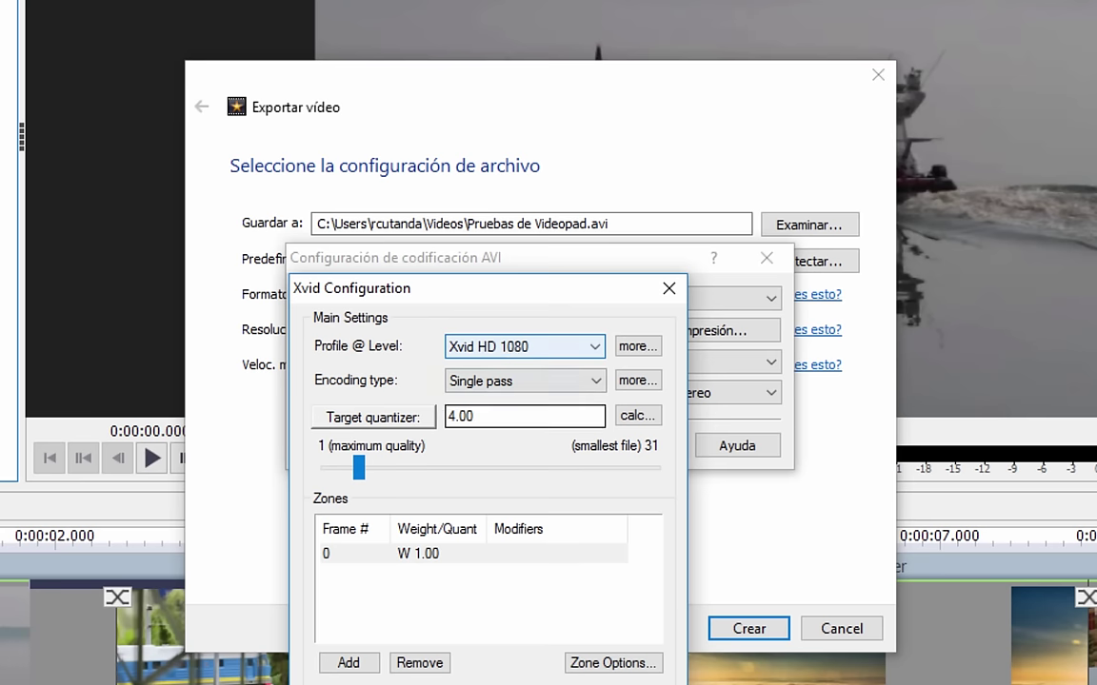
{"action": "key", "text": "Return"}
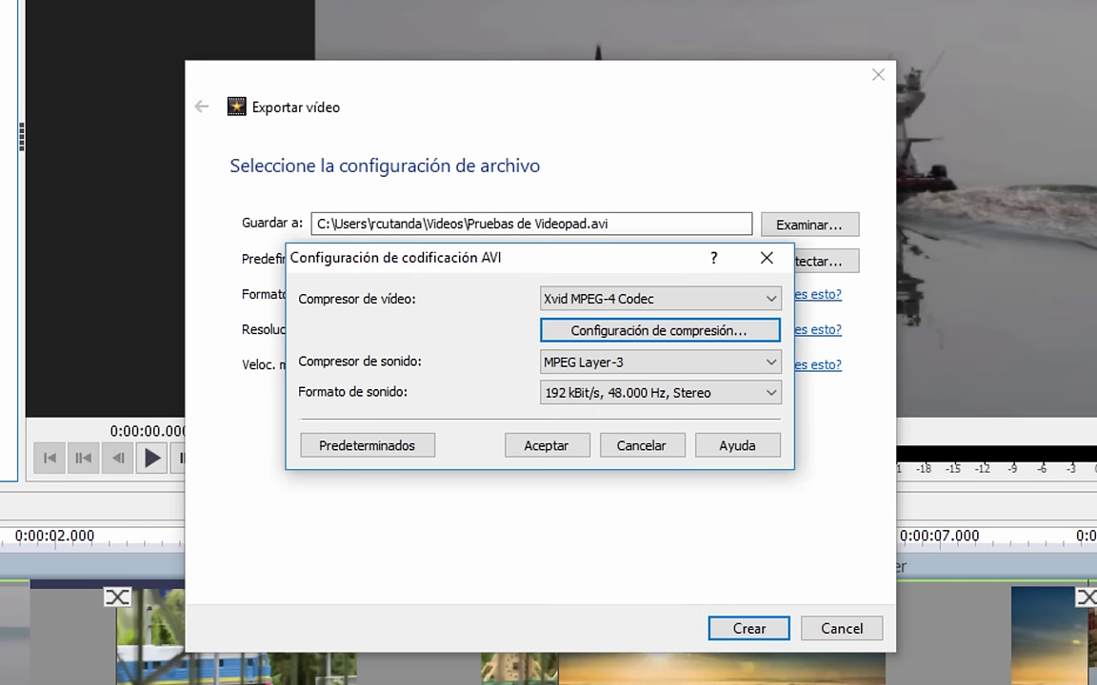
{"action": "left_click", "coordinate": [556, 448]}
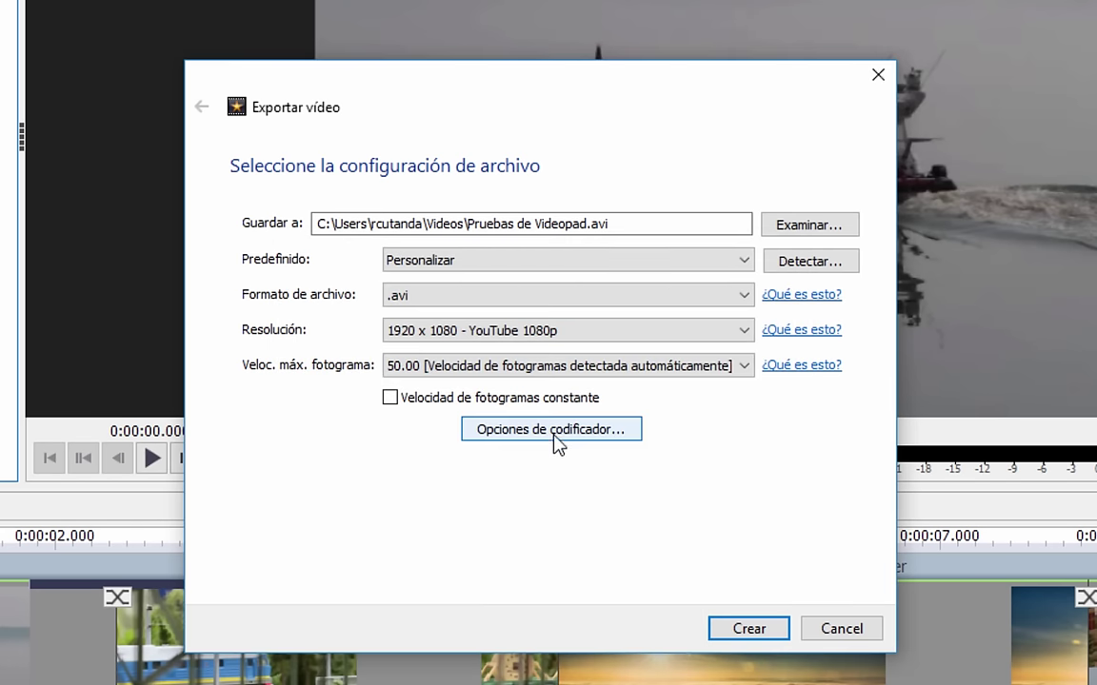
Set the export destination to the Videopad folder on the SSD (E:) drive, keeping the file name Pruebas de Videopad.avi.
{"action": "left_click_drag", "start_coordinate": [326, 224], "coordinate": [665, 226]}
{"action": "left_click", "coordinate": [497, 224]}
{"action": "left_click_drag", "start_coordinate": [408, 224], "coordinate": [431, 225]}
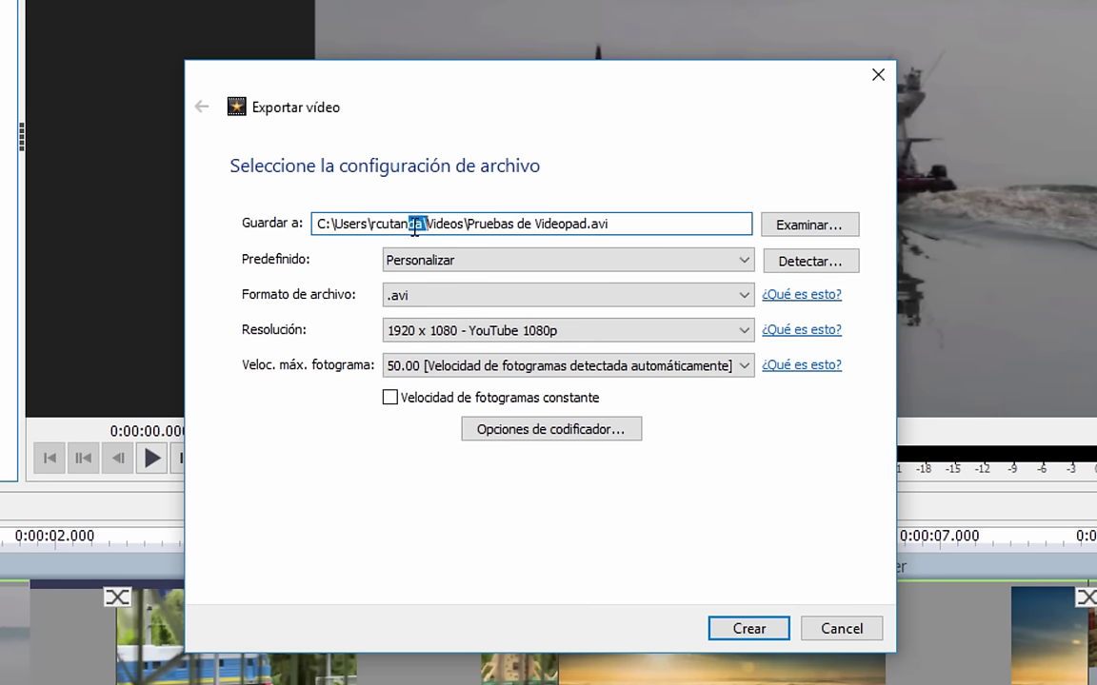
{"action": "left_click", "coordinate": [815, 226]}
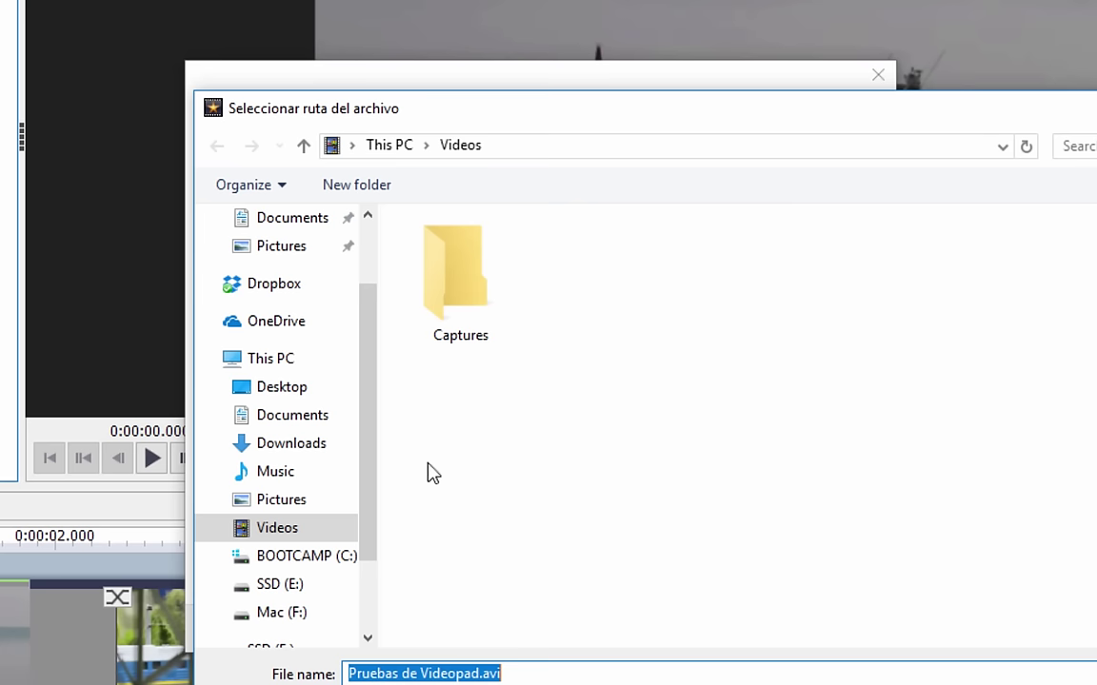
{"action": "left_click", "coordinate": [277, 584]}
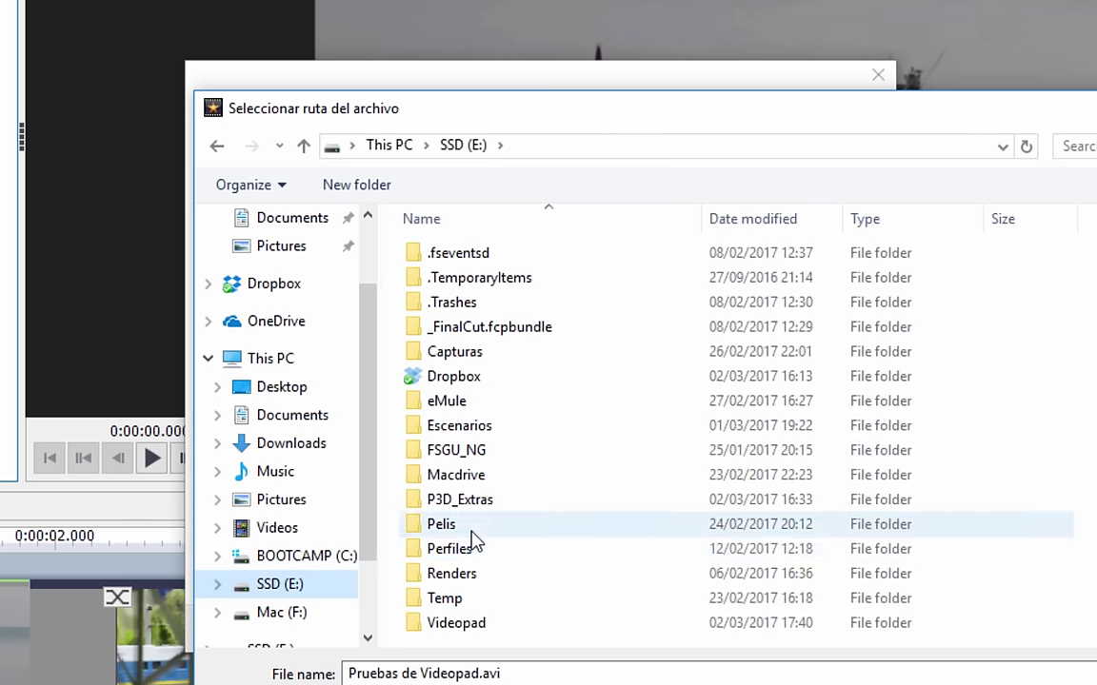
{"action": "double_click", "coordinate": [471, 627]}
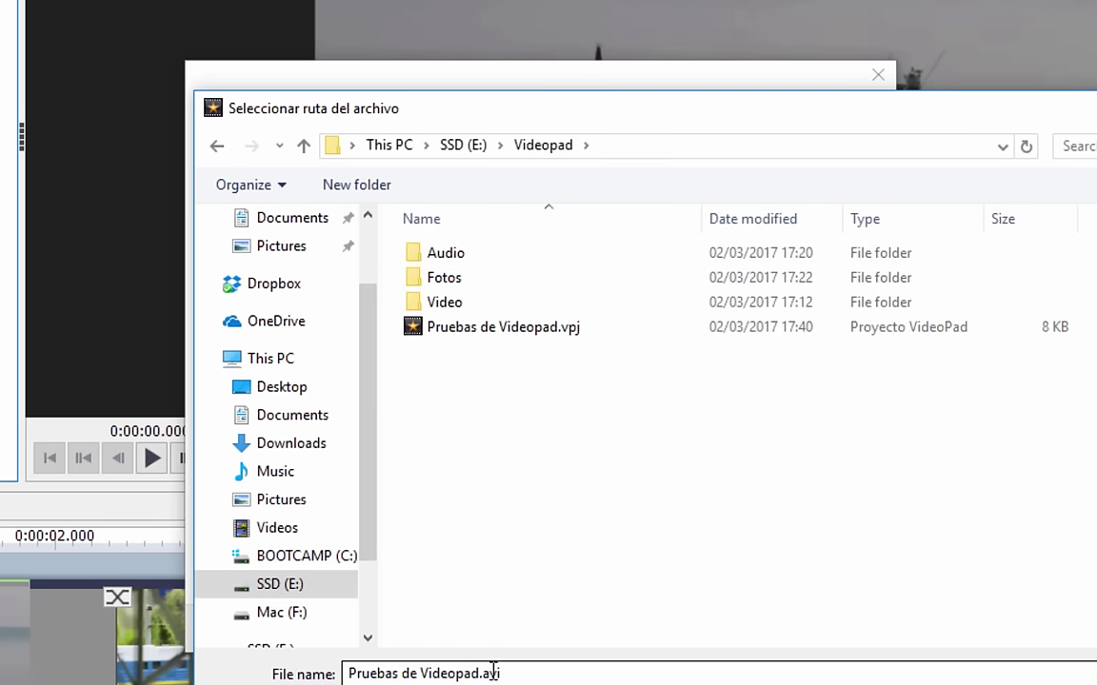
{"action": "key", "text": "Return"}
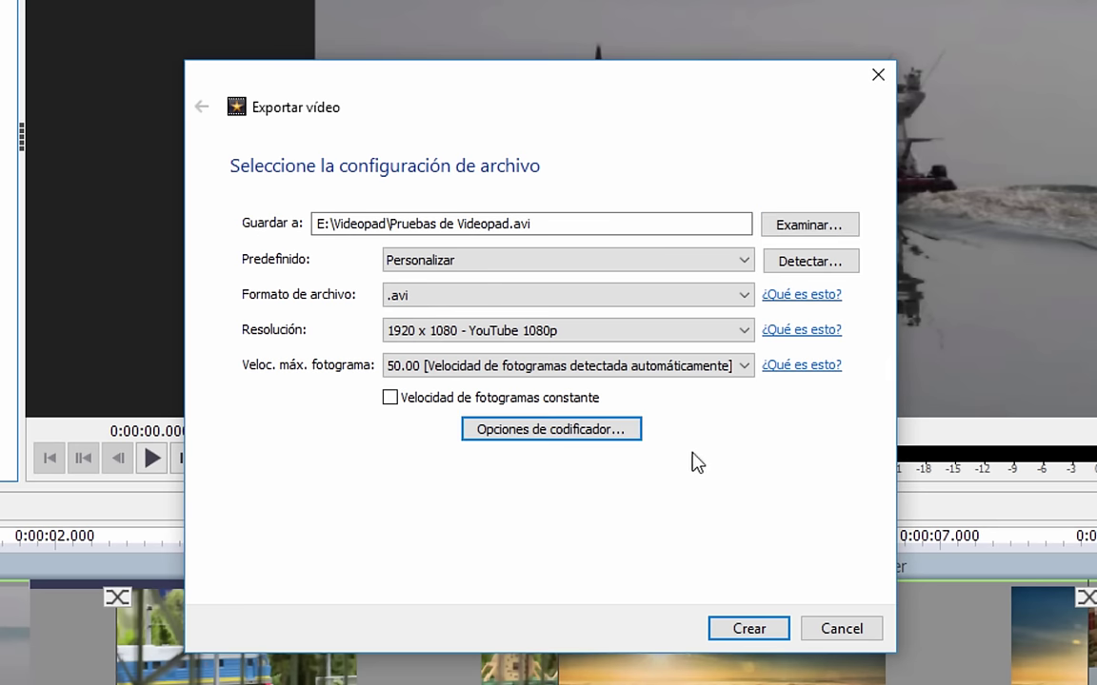
Start creating the AVI file and move the export queue window over the sequence preview.
{"action": "left_click", "coordinate": [748, 632]}
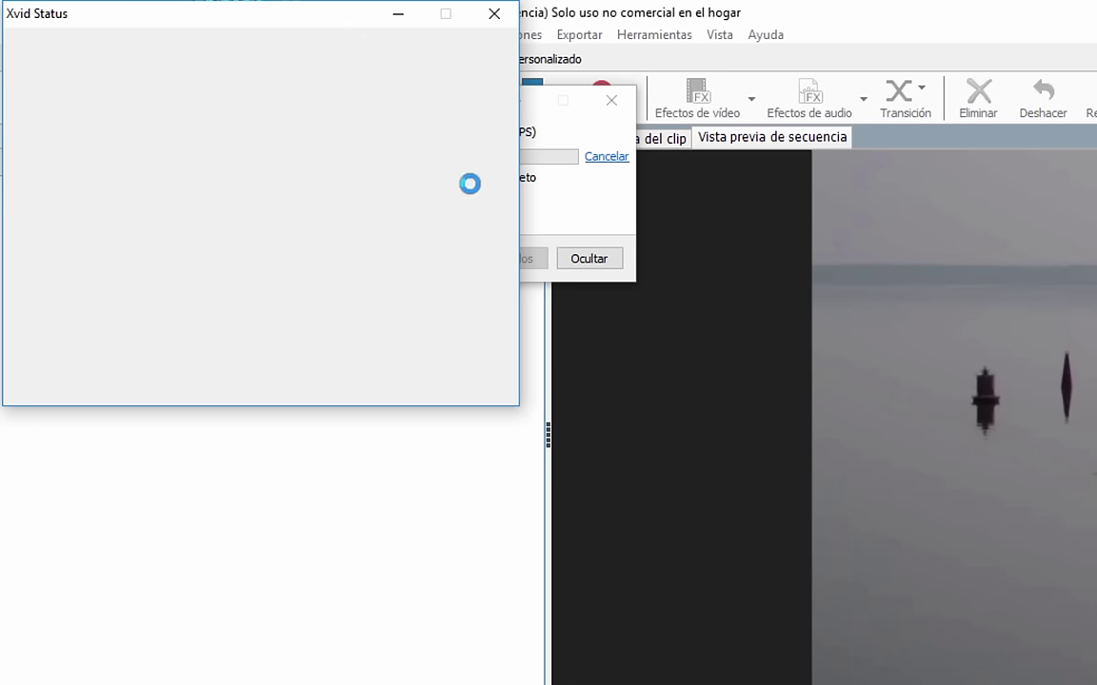
{"action": "left_click", "coordinate": [583, 196]}
{"action": "left_click_drag", "start_coordinate": [382, 100], "coordinate": [776, 180]}
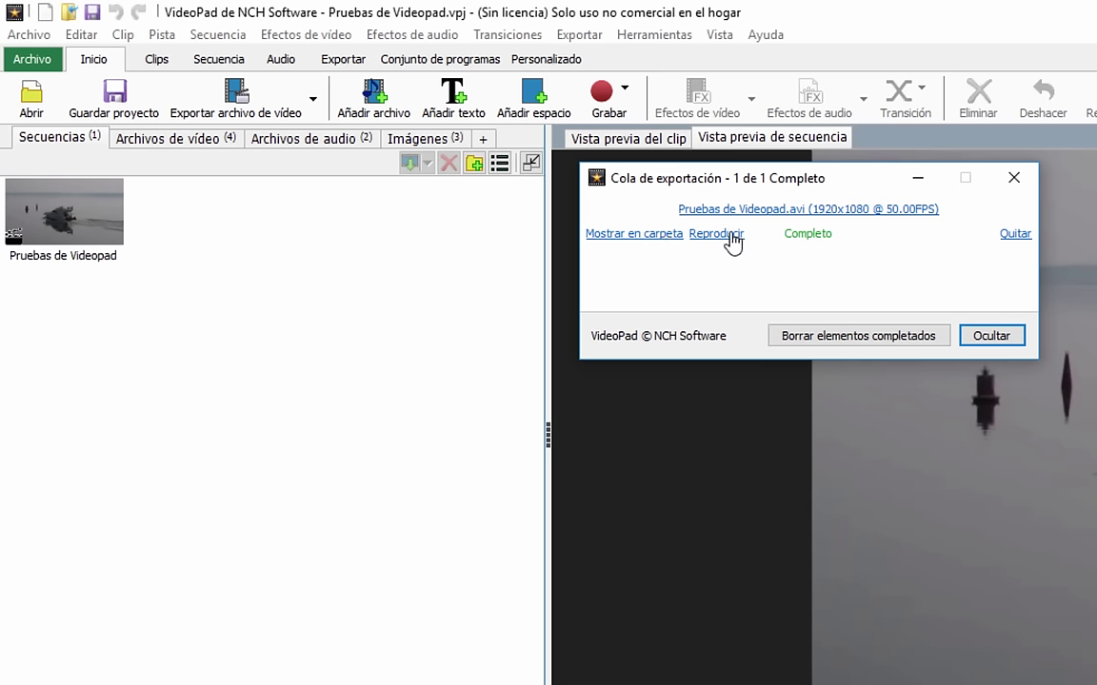
Show the exported file in its folder and open Pruebas de Videopad.avi with VLC media player.
{"action": "left_click", "coordinate": [621, 234]}
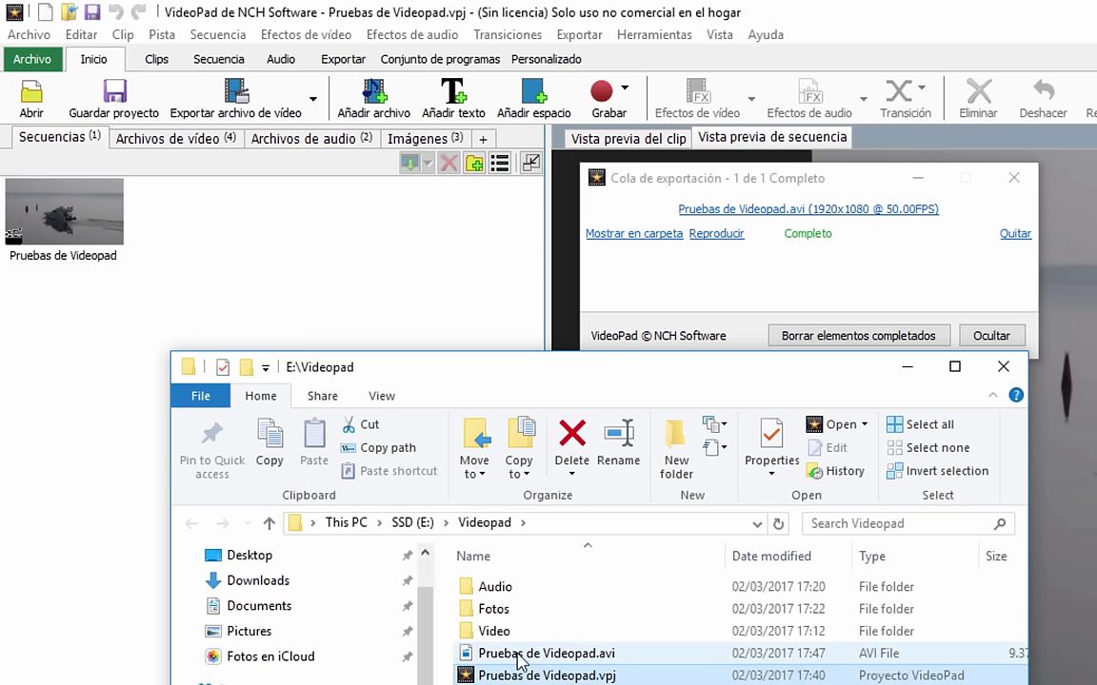
{"action": "left_click", "coordinate": [505, 655]}
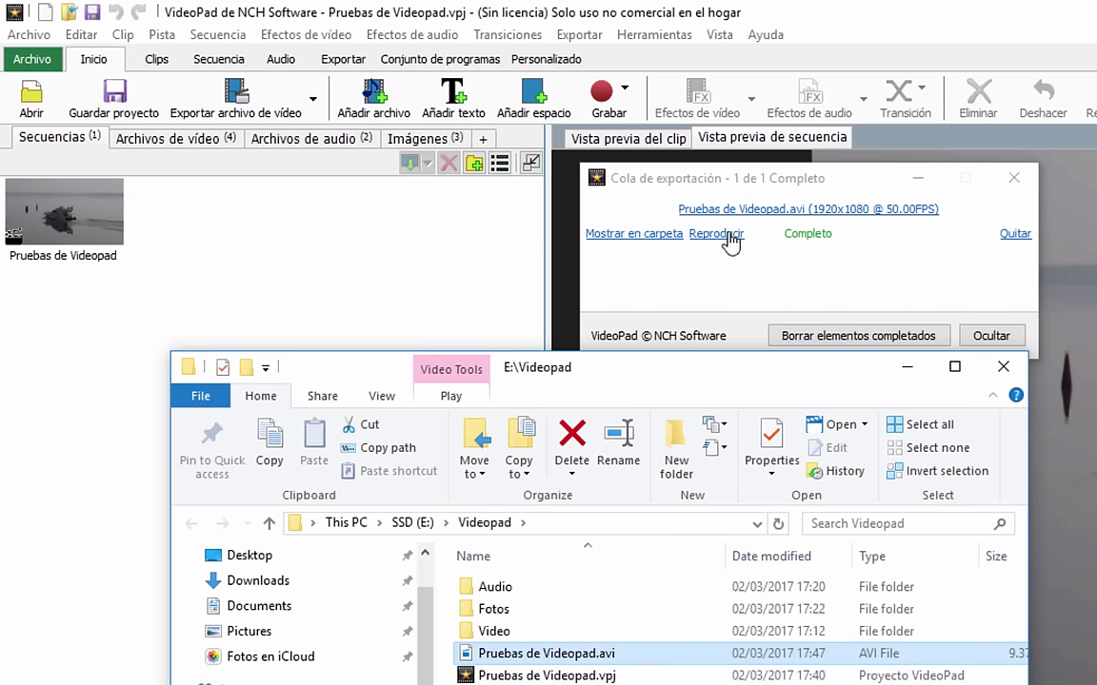
{"action": "right_click", "coordinate": [557, 657]}
{"action": "left_click", "coordinate": [607, 670]}
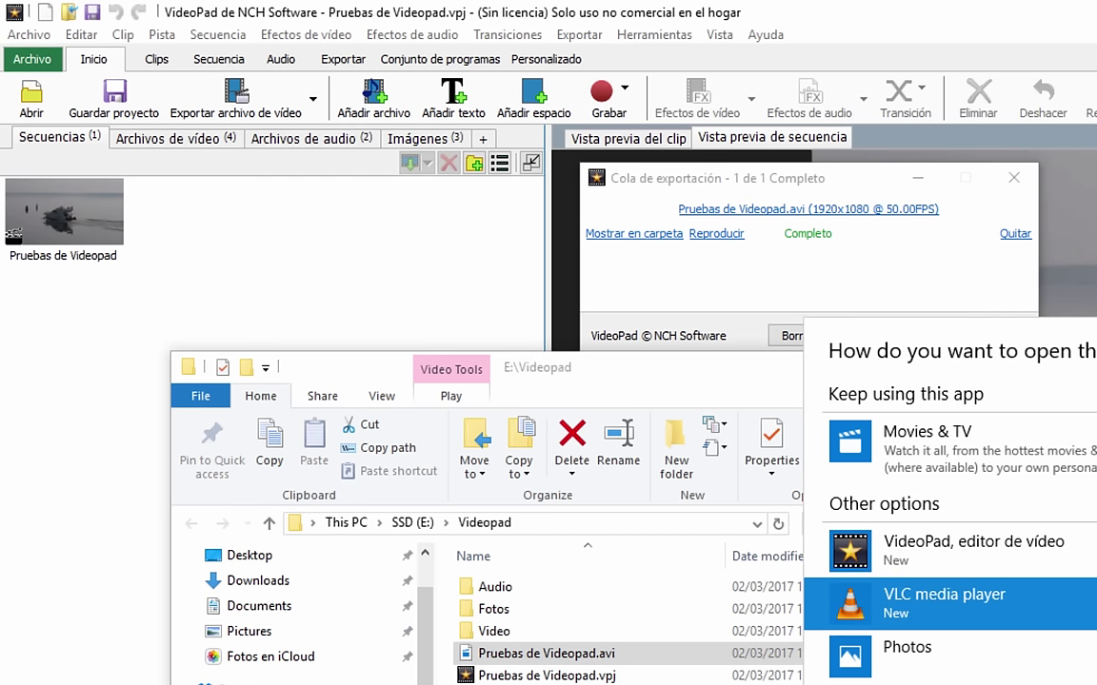
{"action": "key", "text": "Return"}
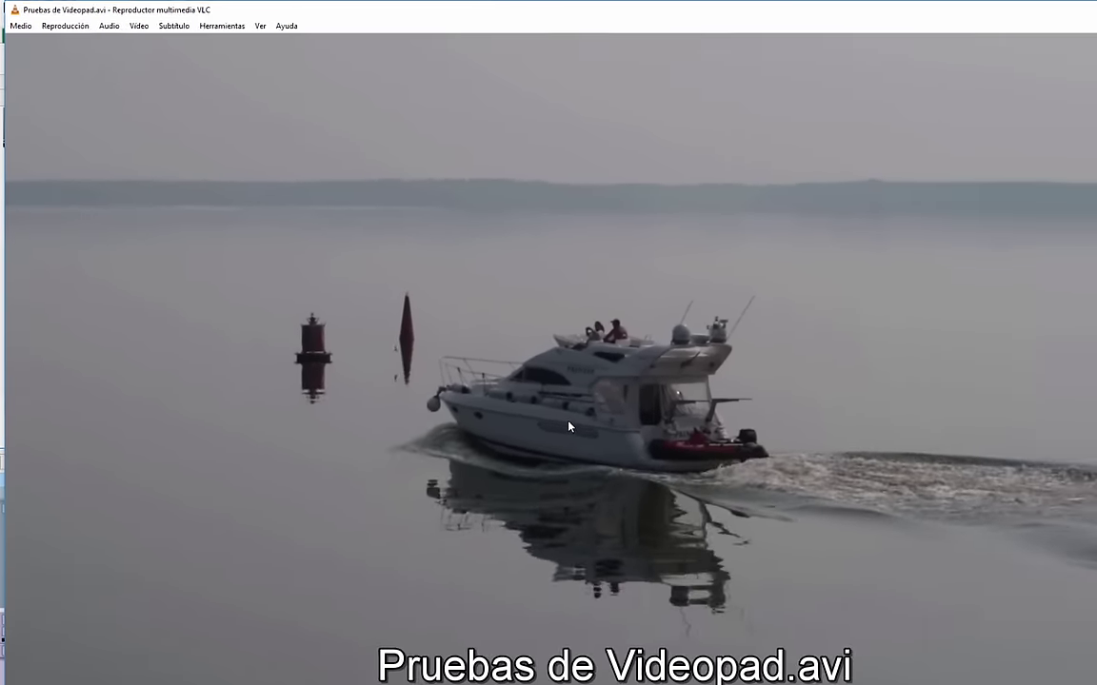
Watch the exported video full screen in VLC, then leave full screen and replay it.
{"action": "double_click", "coordinate": [496, 361]}
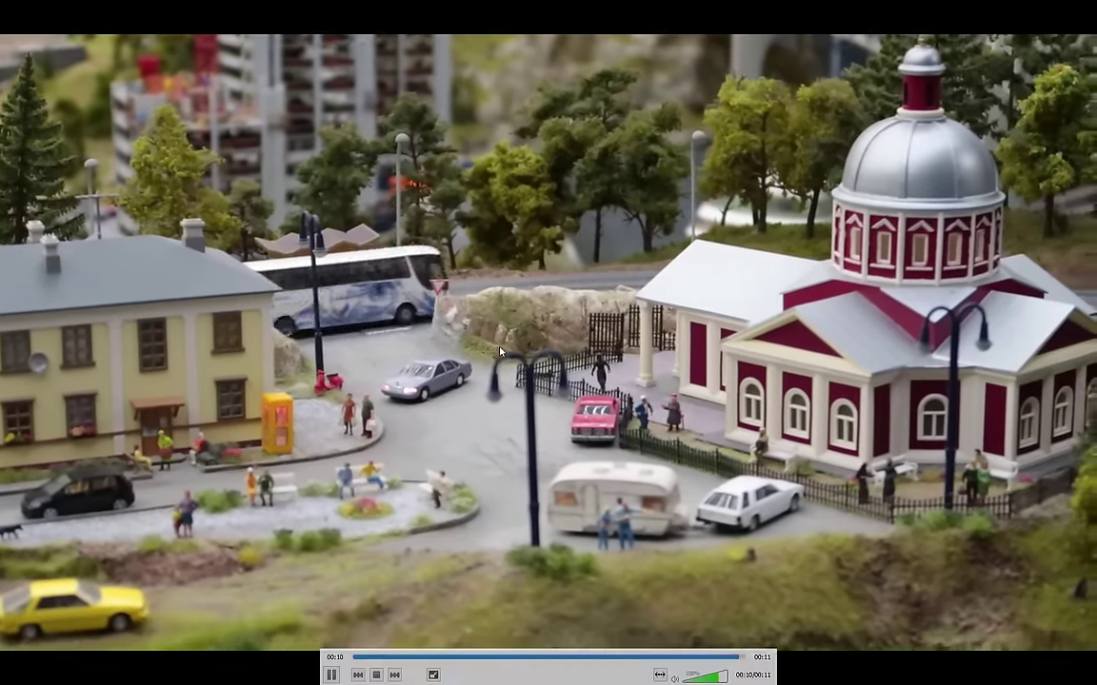
{"action": "double_click", "coordinate": [449, 311]}
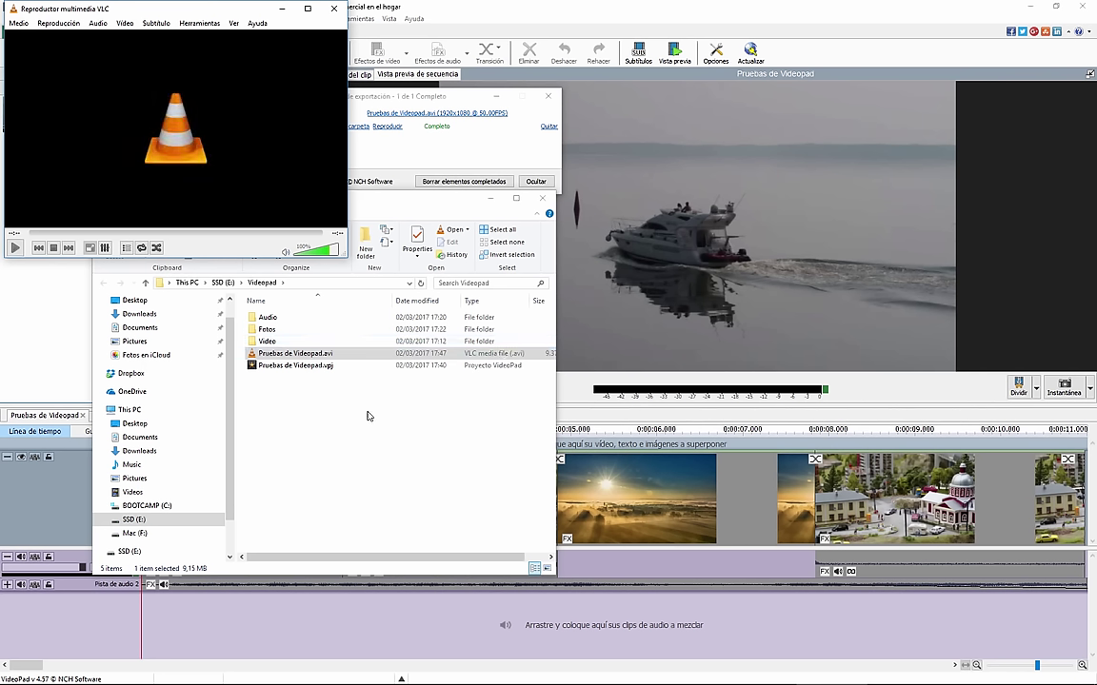
{"action": "left_click", "coordinate": [17, 248]}
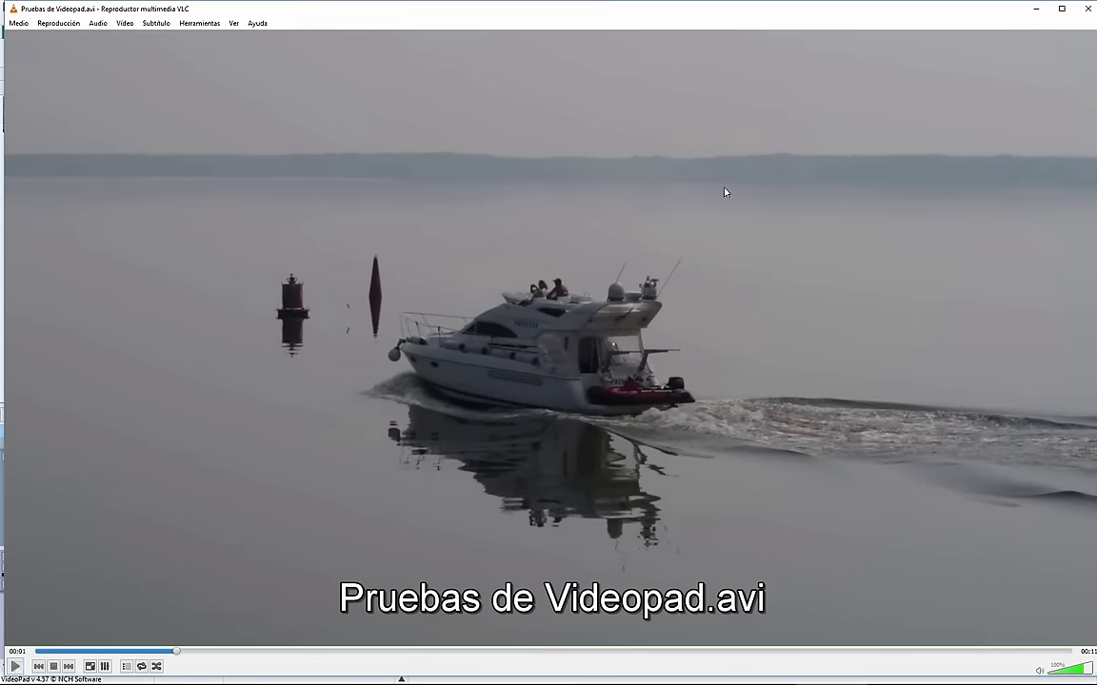
Close VLC and widen the Videopad folder window until the file size column is fully shown.
{"action": "left_click_drag", "start_coordinate": [652, 7], "coordinate": [575, 19]}
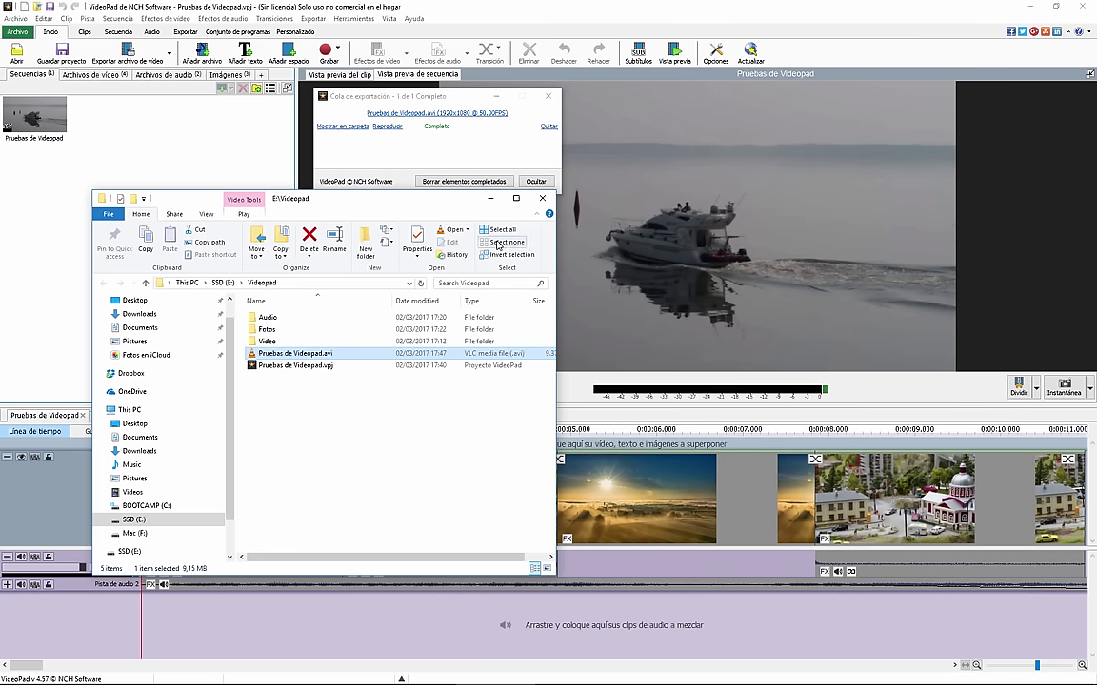
{"action": "left_click", "coordinate": [955, 8]}
{"action": "left_click_drag", "start_coordinate": [553, 400], "coordinate": [591, 385]}
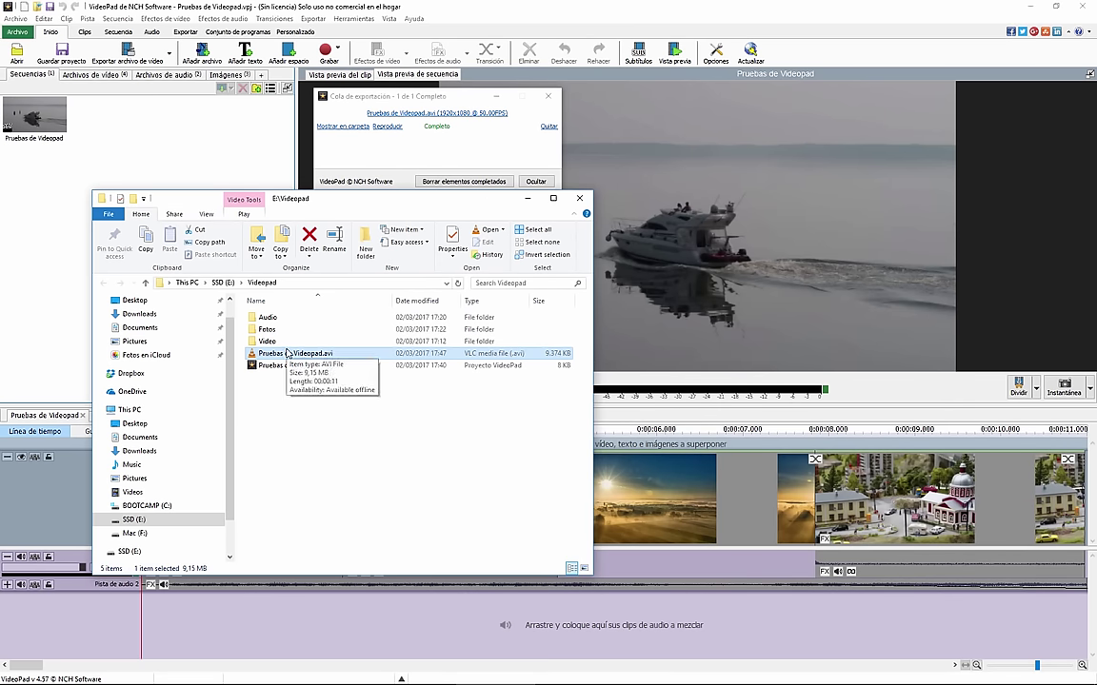